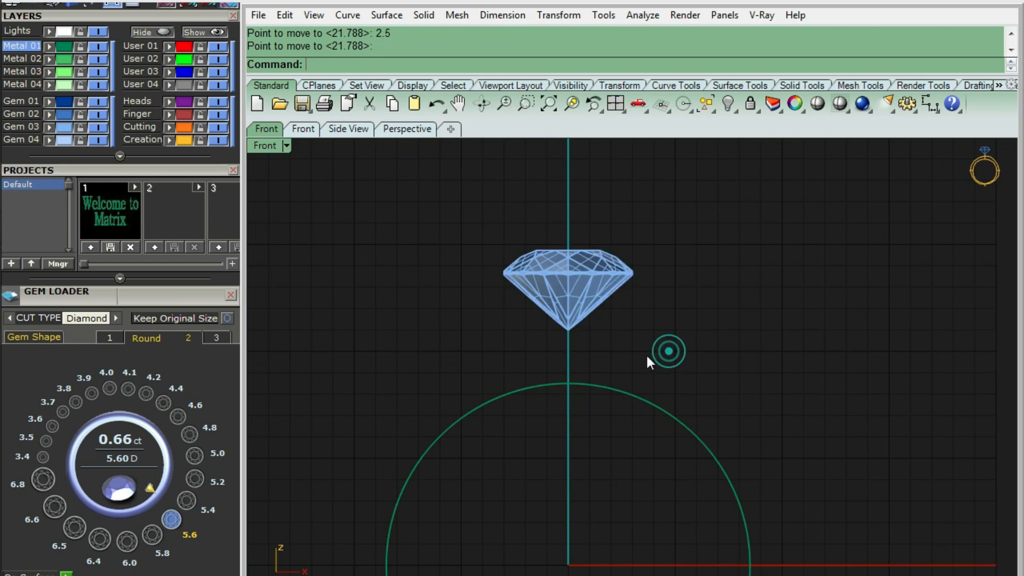
Draw a vertical line through the ring circle's centre, extending equally on both sides beyond the circle.
scroll(645, 353, down, 4)
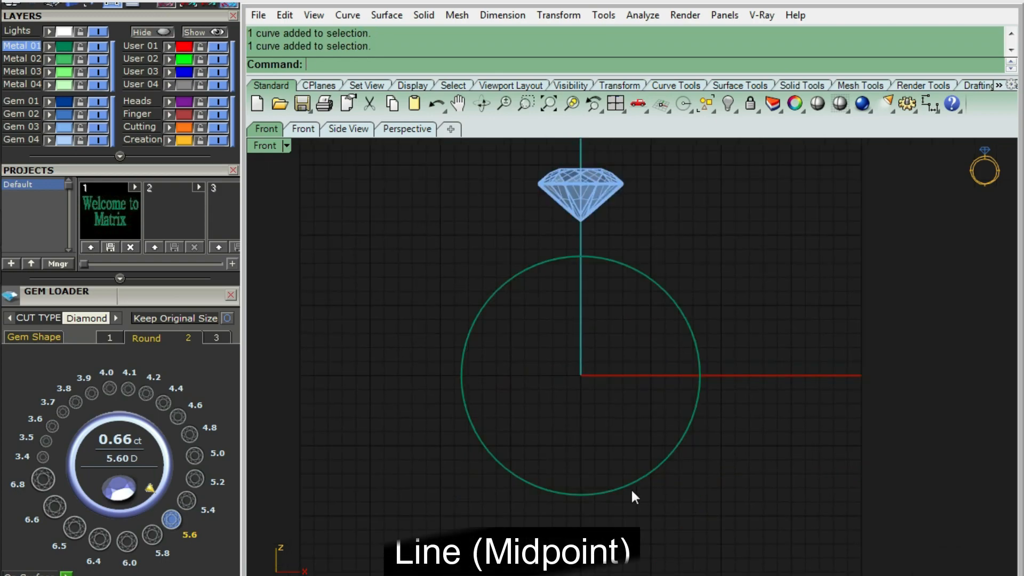
key(l)
click(580, 376)
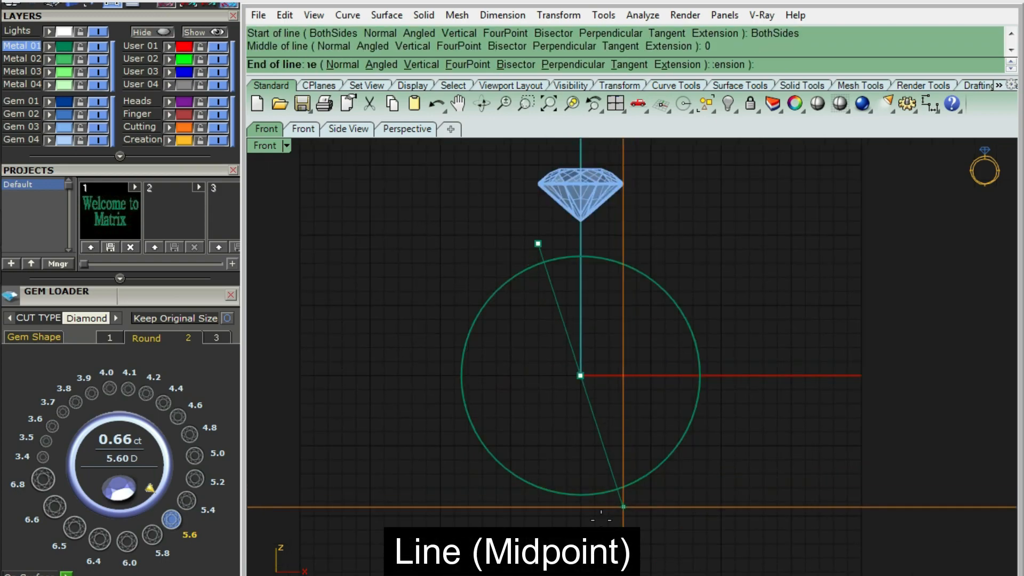
click(580, 541)
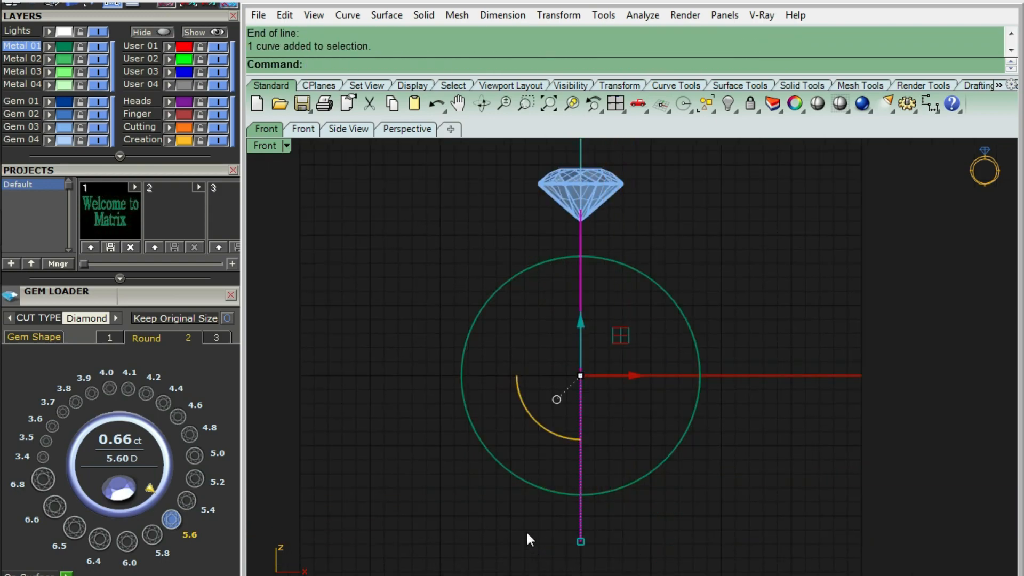
Trim away the left half of the ring circle using the vertical line as the cutter.
text(trim)
key(Return)
click(536, 489)
right_click(527, 452)
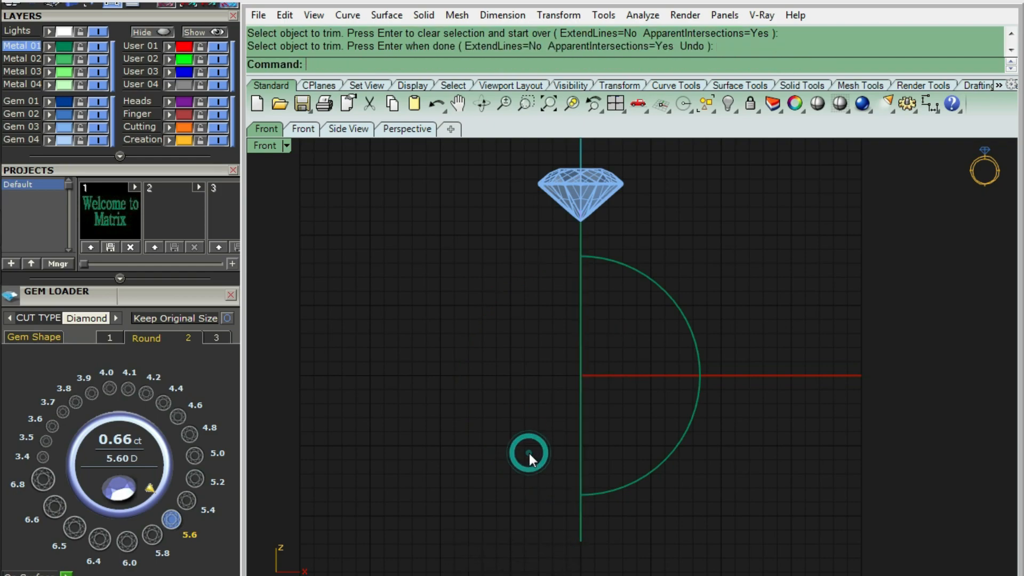
Copy the right half-circle, undo the trim and lock the restored full circle, and paste the half-circle over it.
click(654, 273)
key(ctrl+c)
key(ctrl+z)
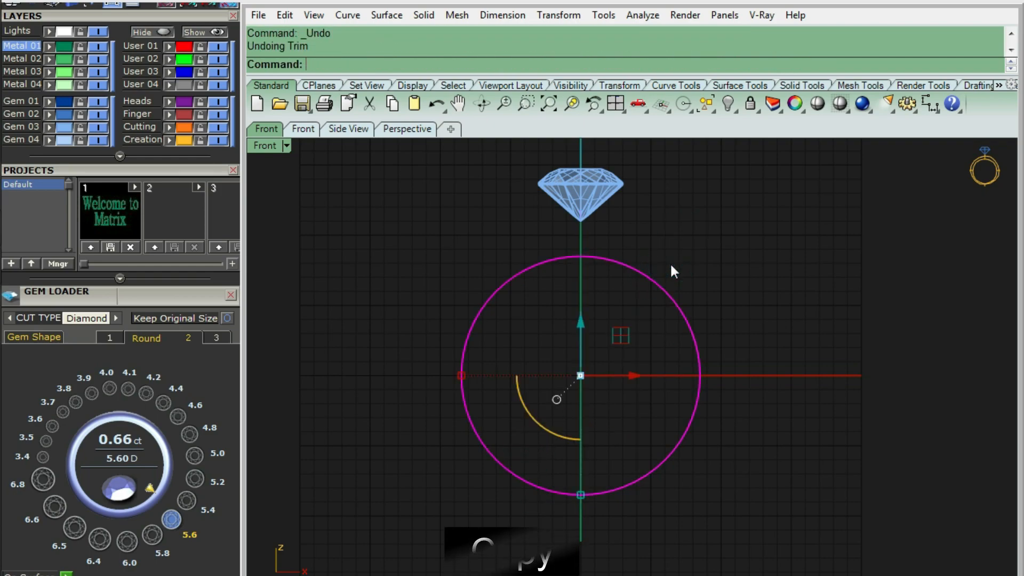
click(652, 276)
key(ctrl+l)
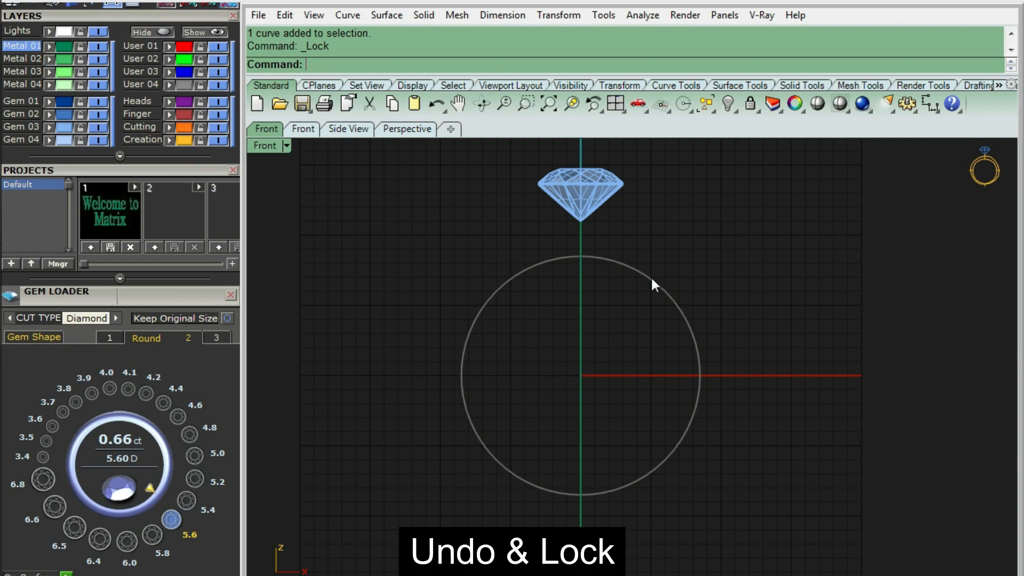
key(ctrl+v)
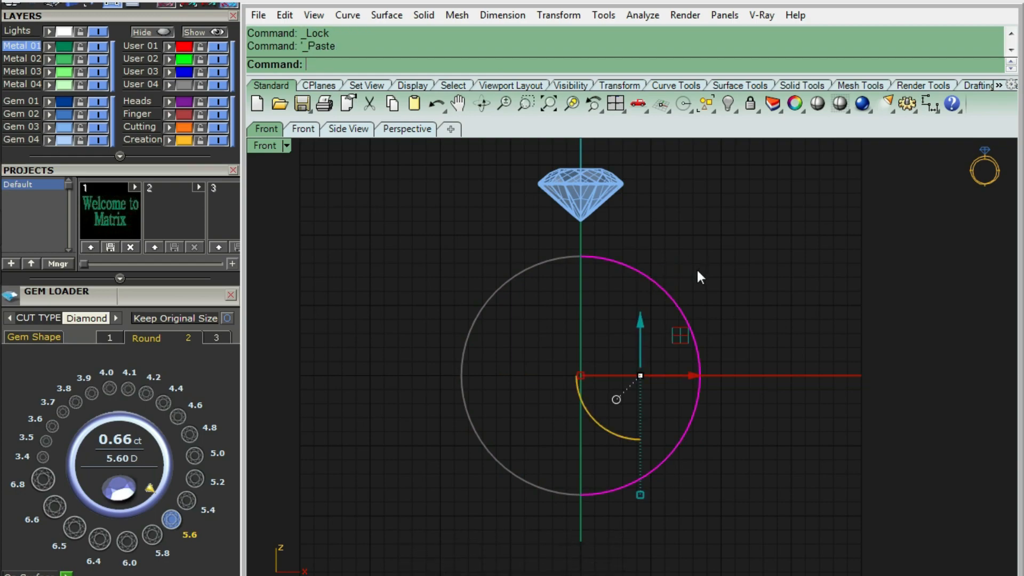
Rebuild the pasted half-circle with 9 points and degree 3, and check its control points.
text(RE)
key(Return)
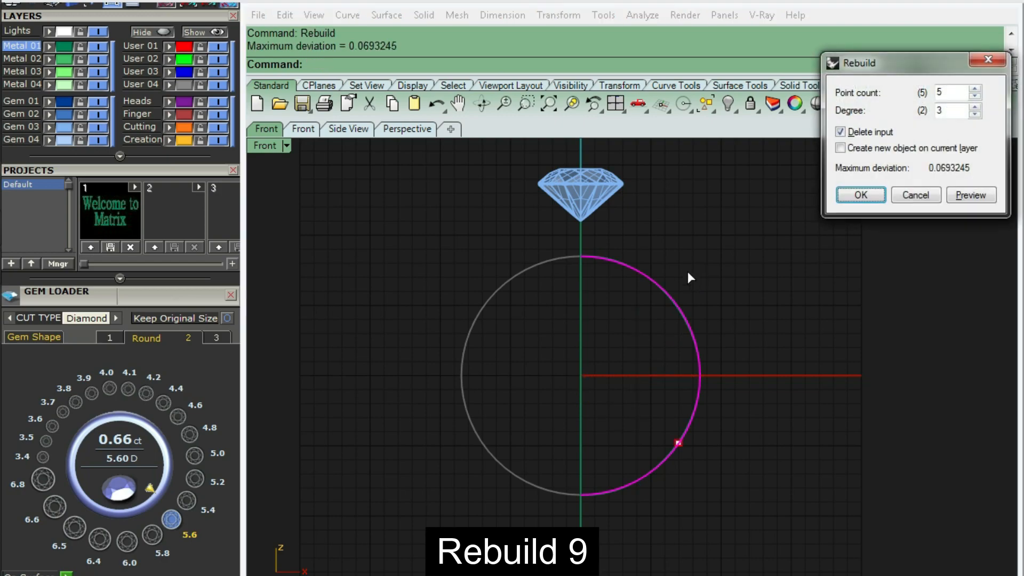
double_click(943, 91)
text(9)
key(Return)
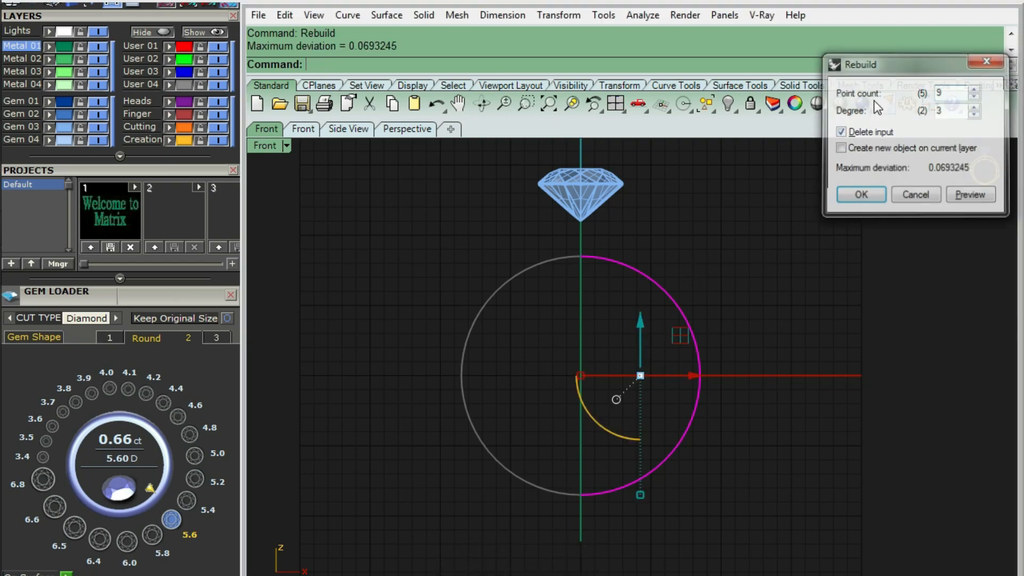
right_drag(615, 329, 589, 335)
key(F10)
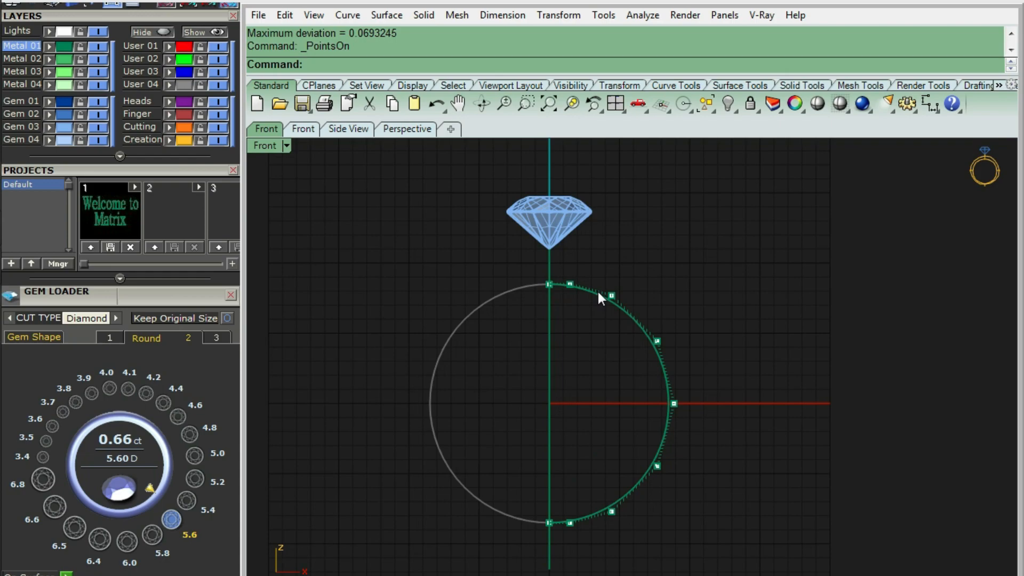
scroll(597, 290, up, 4)
key(Escape)
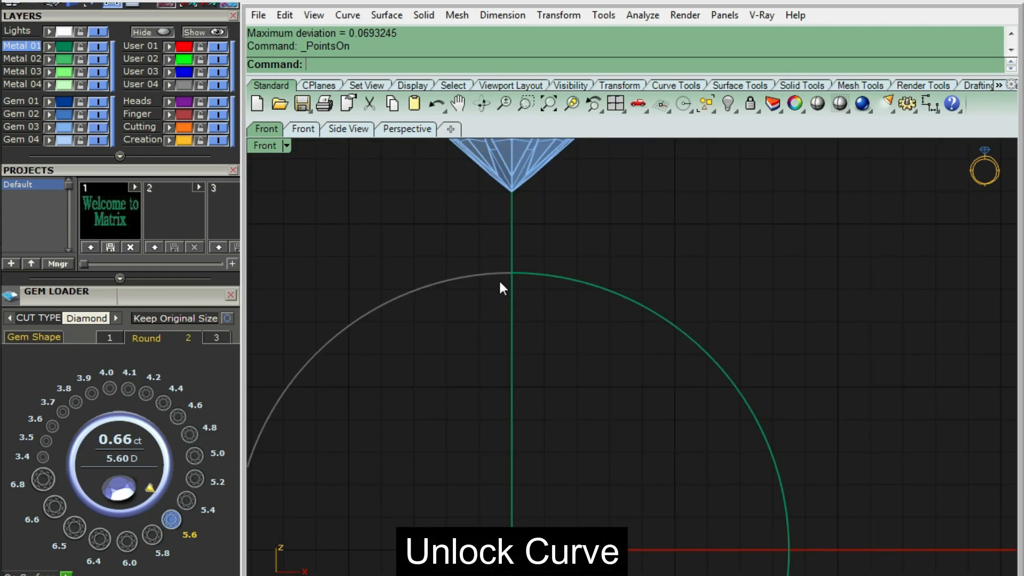
Unlock the full ring circle.
text(UnlockSelected)
key(Return)
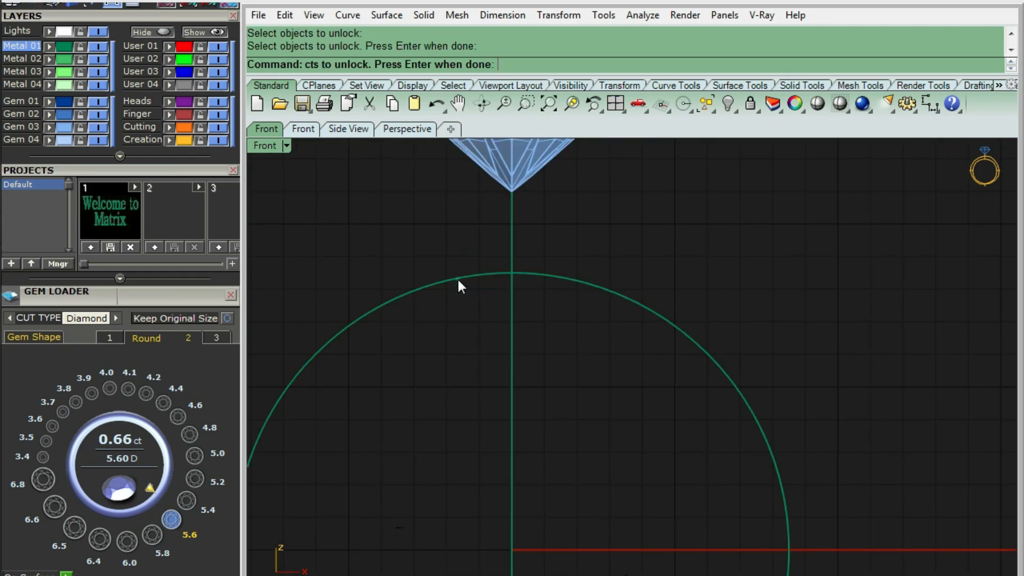
click(449, 273)
key(Return)
Offset the full ring circle outward by 1 mm.
text(OF)
key(Return)
scroll(430, 259, up, 3)
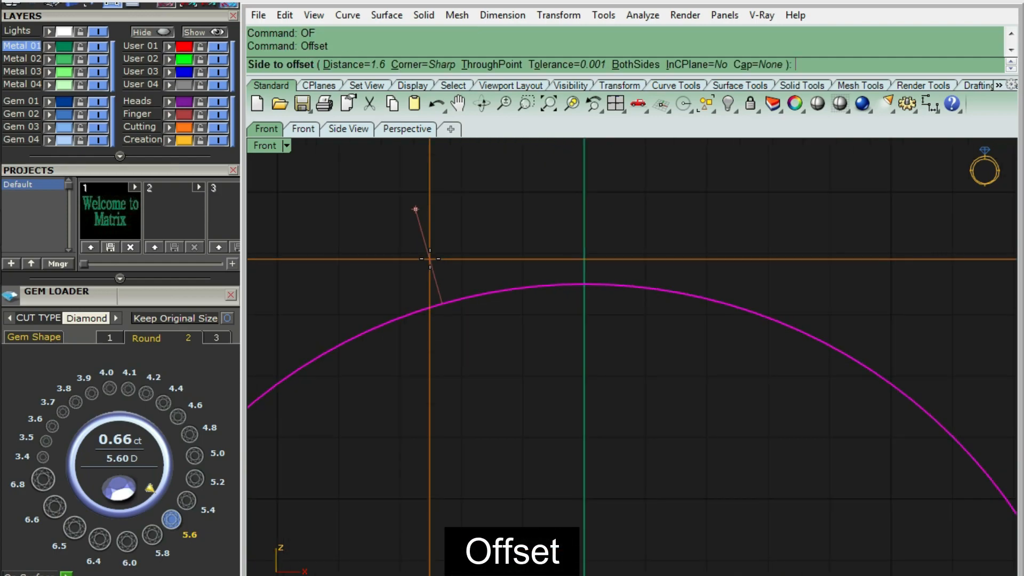
text(1)
key(Return)
click(429, 259)
Lock both the ring circle and its outer offset circle.
drag(455, 395, 377, 227)
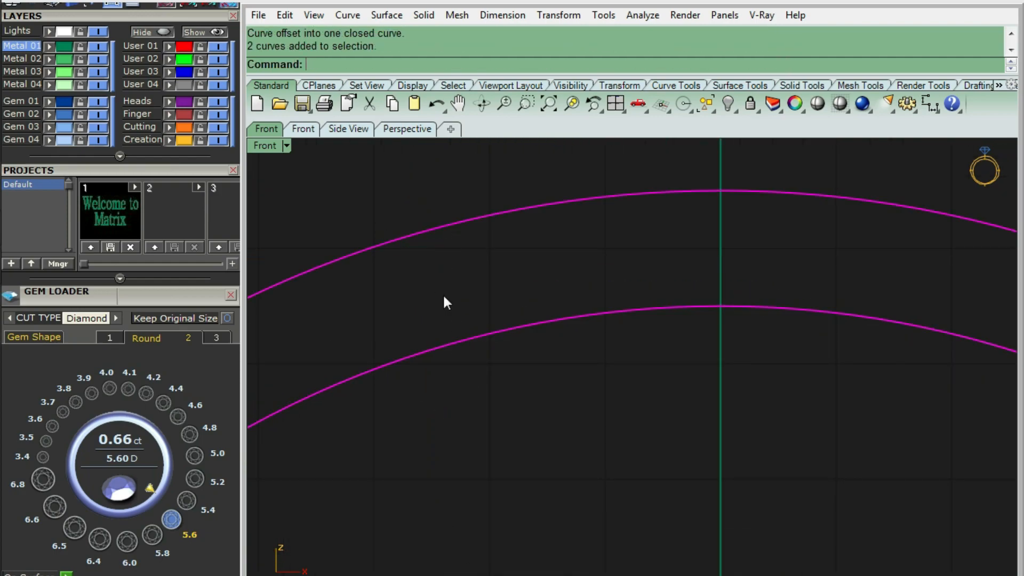
scroll(457, 313, down, 8)
key(ctrl+l)
scroll(471, 315, down, 3)
Show the half-circle's control points and move its top end point up and outward, beside the gem's lower tip.
click(552, 310)
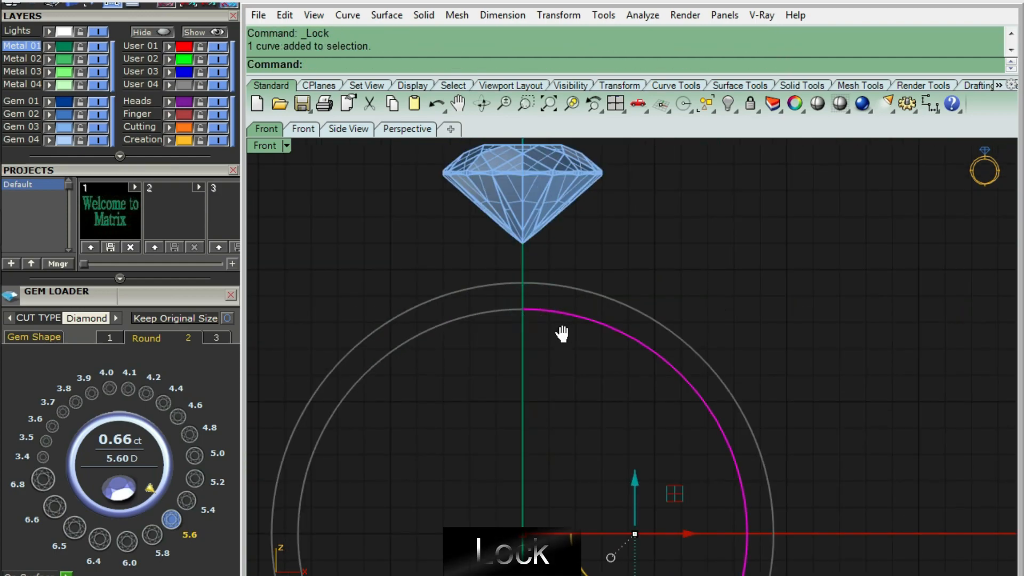
right_drag(562, 334, 564, 358)
key(F10)
drag(479, 364, 538, 301)
right_drag(559, 293, 507, 346)
text(M)
key(Return)
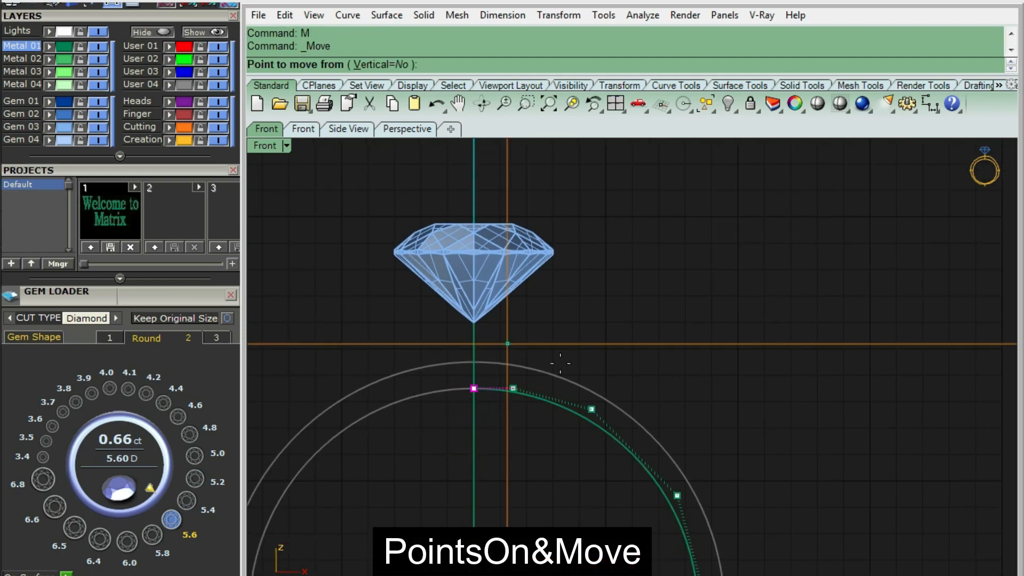
click(578, 338)
click(635, 254)
Move the second control point from the top up and outward to shape a smooth shoulder toward the gem.
drag(491, 476, 556, 346)
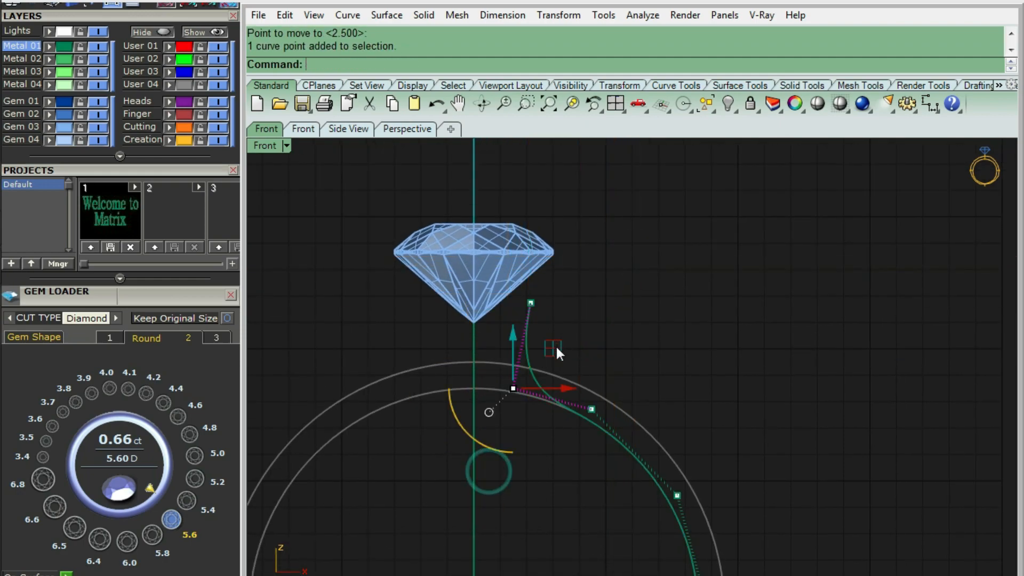
scroll(555, 344, up, 4)
click(545, 369)
drag(519, 384, 590, 330)
scroll(614, 328, down, 4)
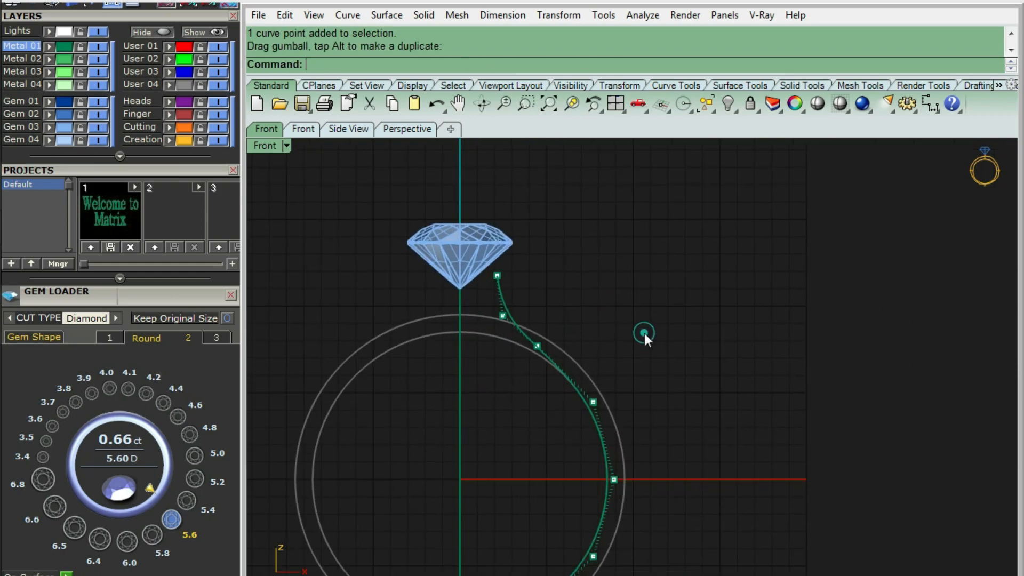
Hide the control points and offset the reshaped shank curve outward by 1.5 mm.
scroll(642, 401, down, 5)
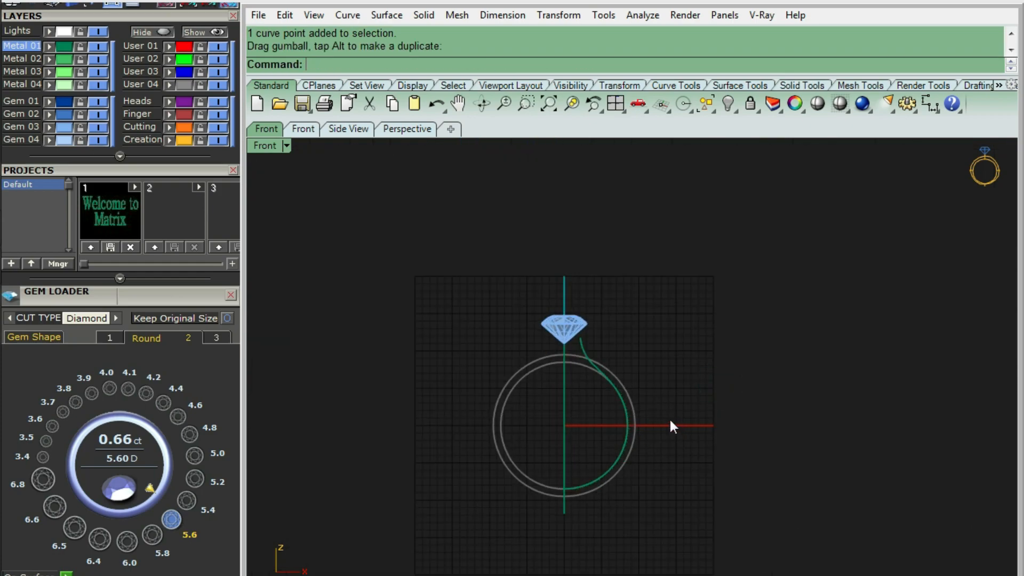
right_drag(626, 398, 617, 375)
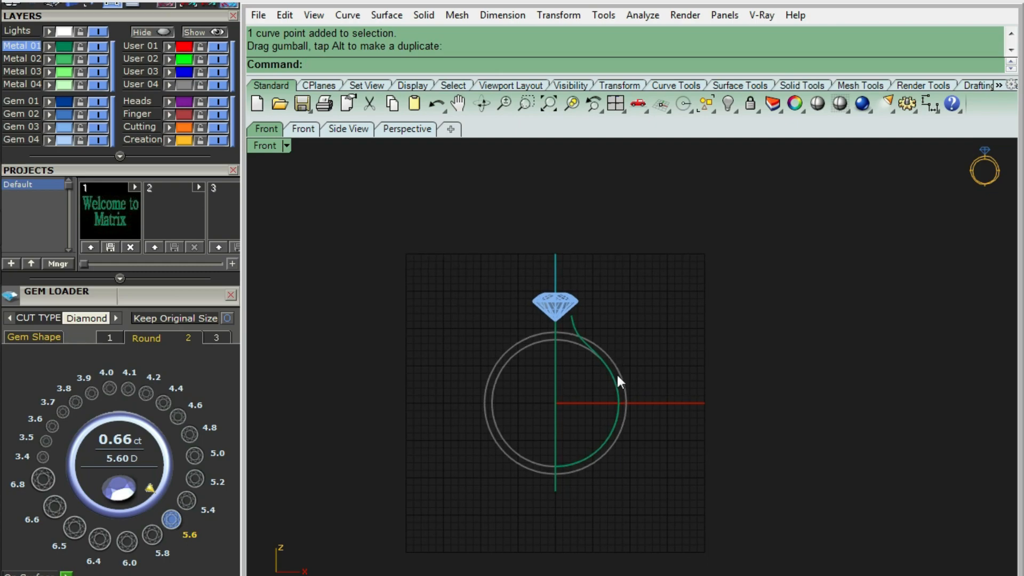
click(620, 396)
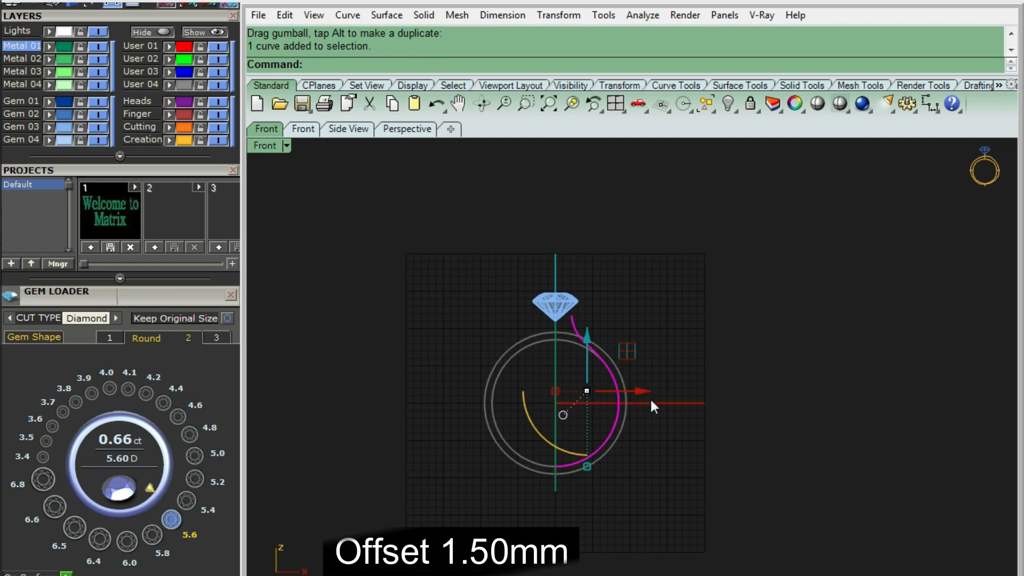
text(OF)
key(Return)
text(1.5)
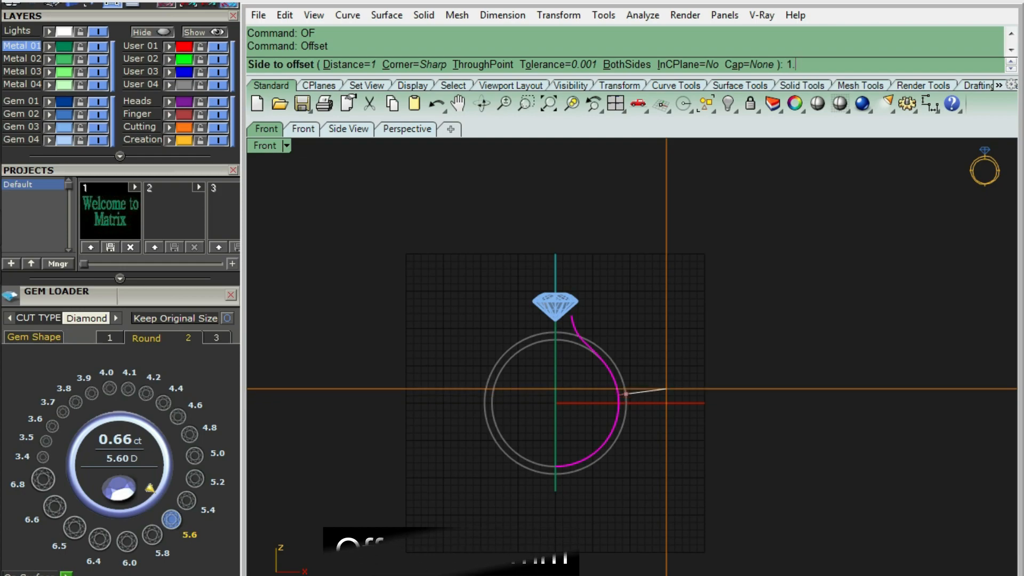
key(Return)
click(670, 391)
In the Top view, draw a 45-degree diagonal line from the origin to beyond the gem's edge.
scroll(558, 235, up, 5)
click(558, 236)
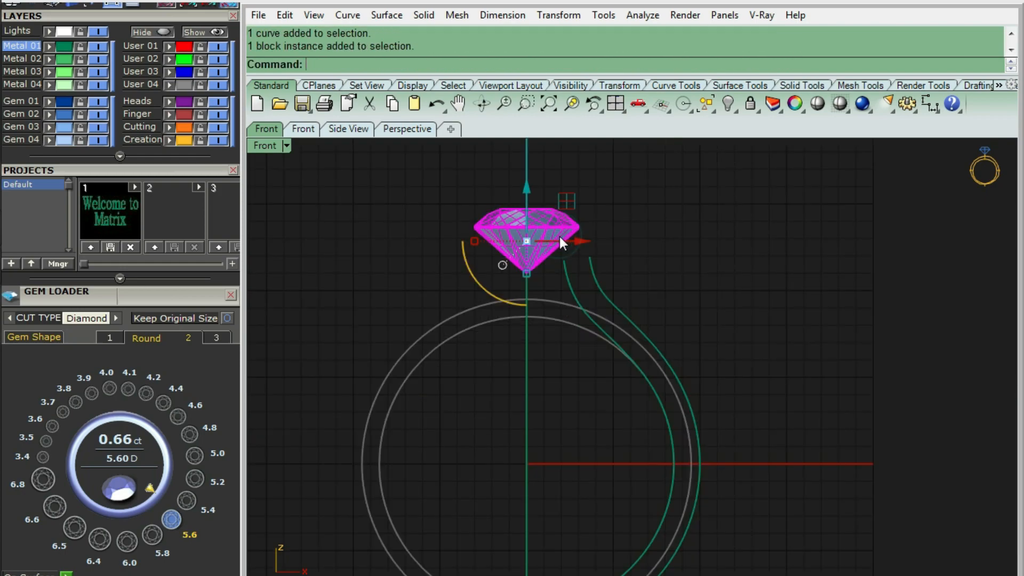
key(ctrl+F1)
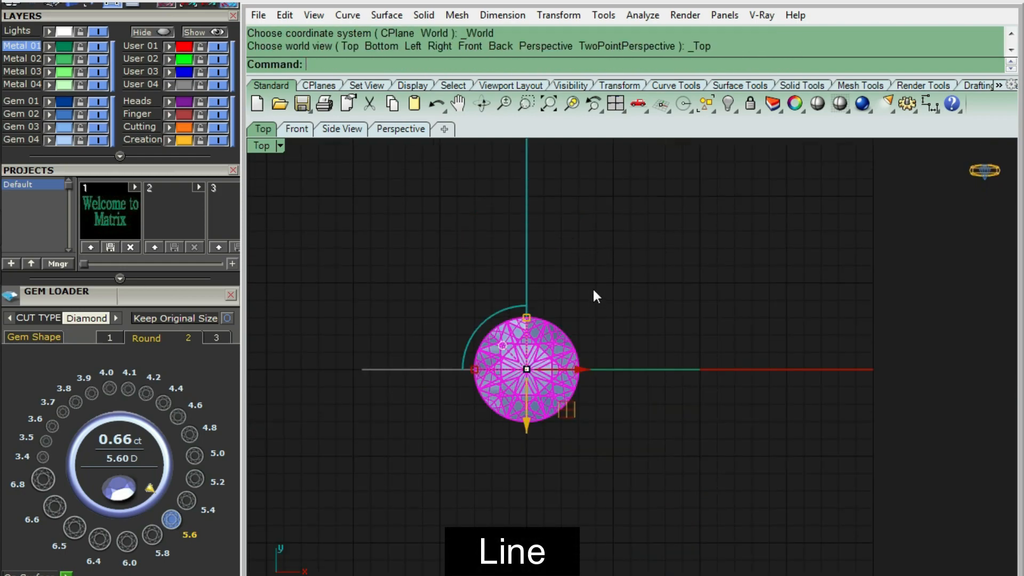
text(L)
key(Return)
text(0)
key(Return)
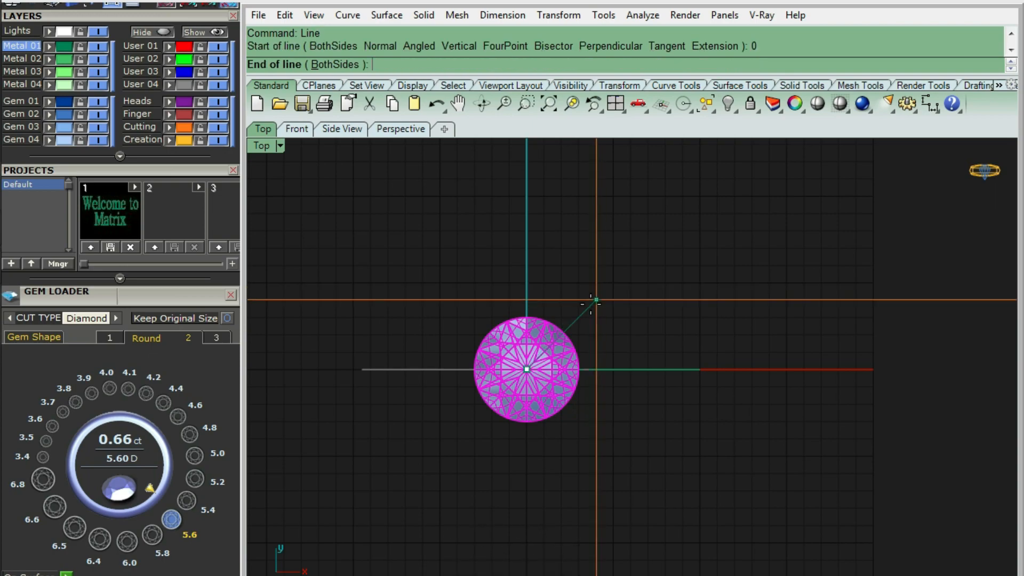
click(580, 317)
Split the diagonal line at a point just outside the gem's edge and delete the outer piece.
scroll(582, 320, up, 4)
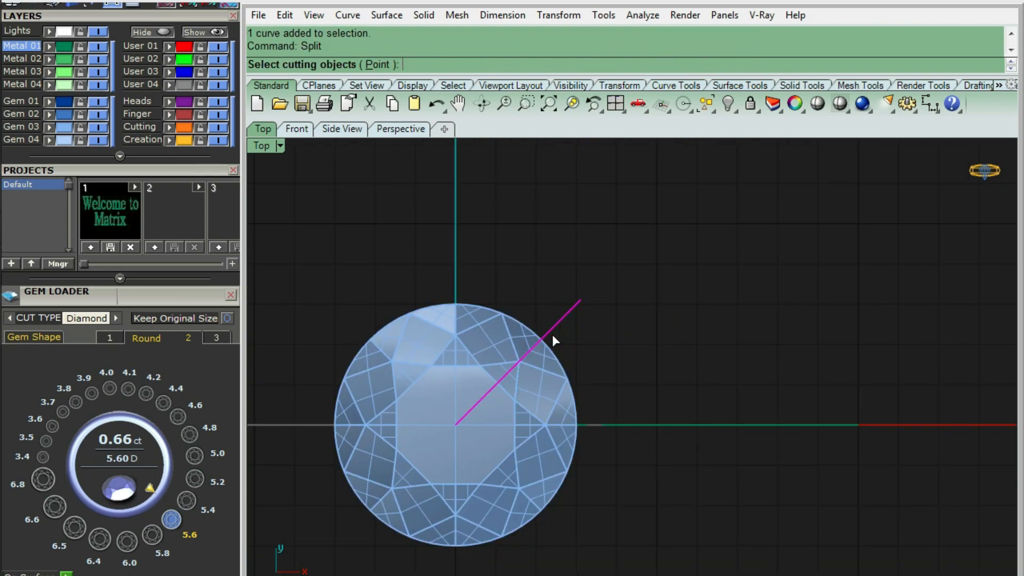
scroll(552, 334, up, 5)
text(p)
key(Return)
click(565, 323)
key(Return)
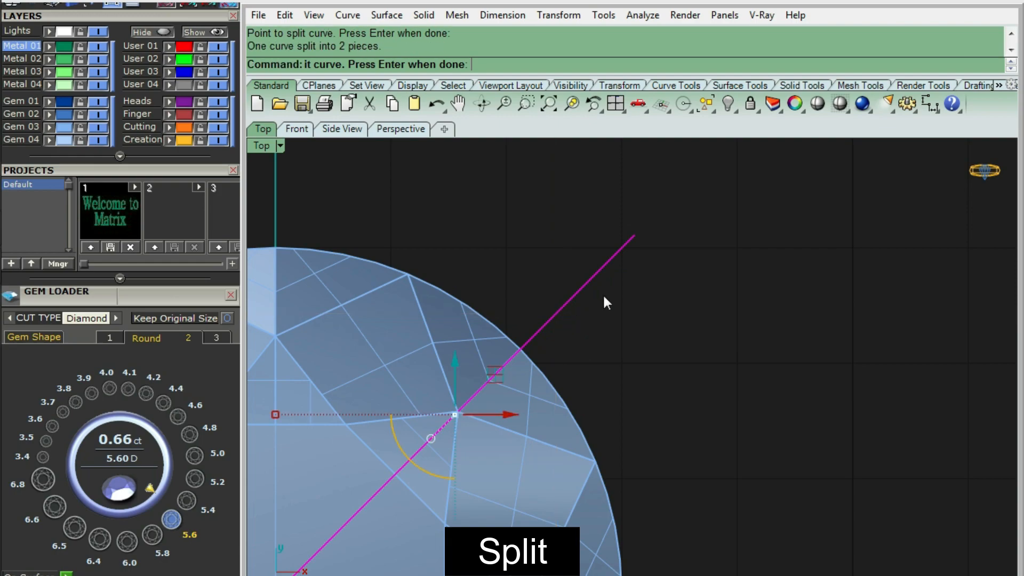
click(597, 270)
key(Delete)
Turn on the shortened line's control points and, in the Front view, move the line up near the outer ring circle's top.
click(559, 319)
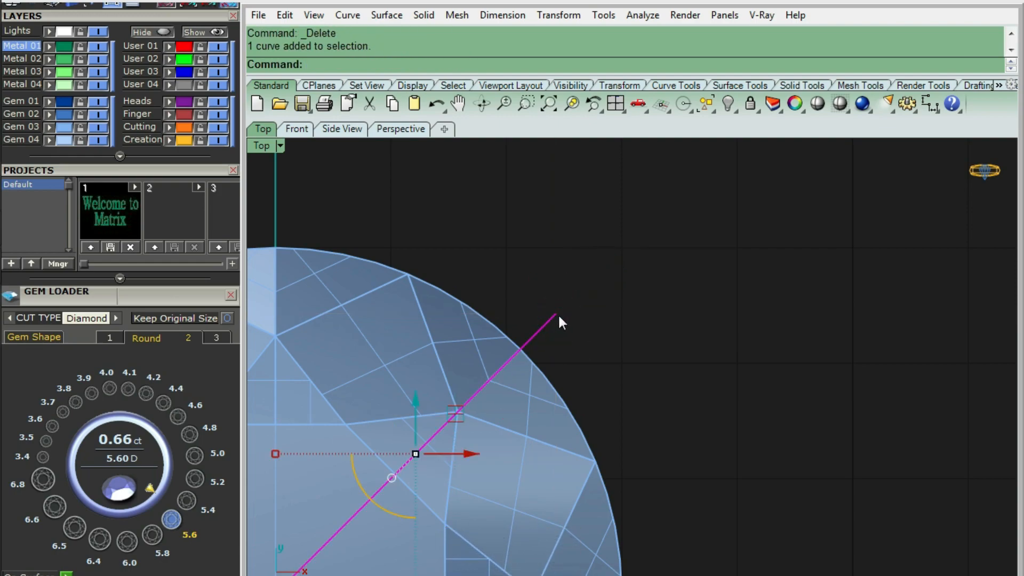
key(F10)
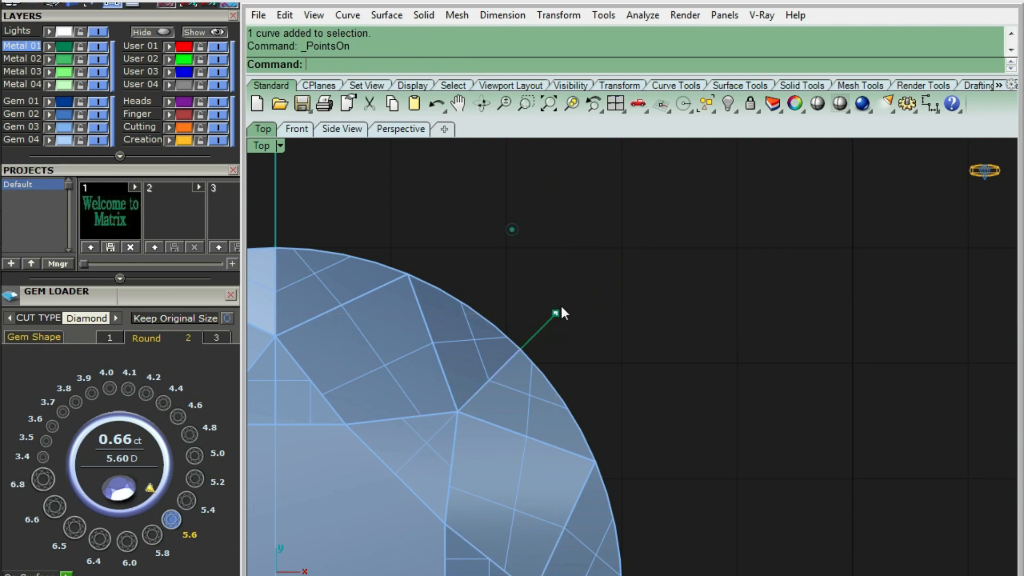
click(555, 313)
key(ctrl+F2)
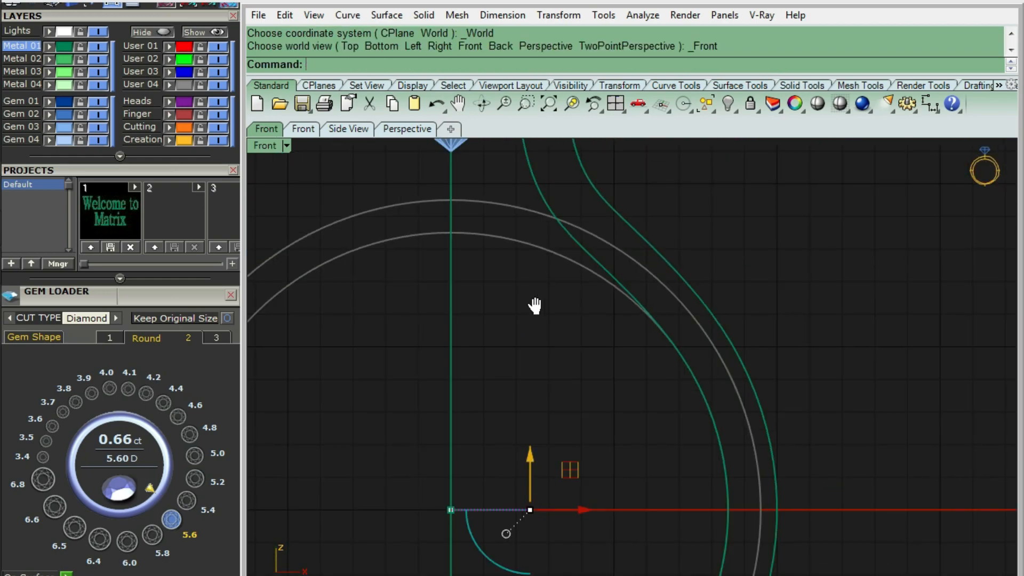
click(487, 551)
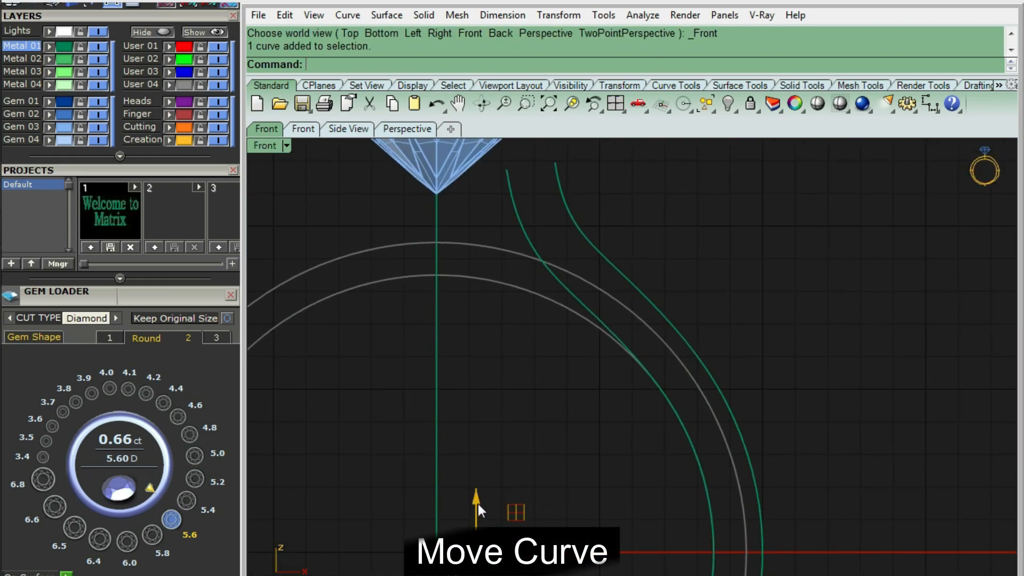
drag(478, 501, 535, 197)
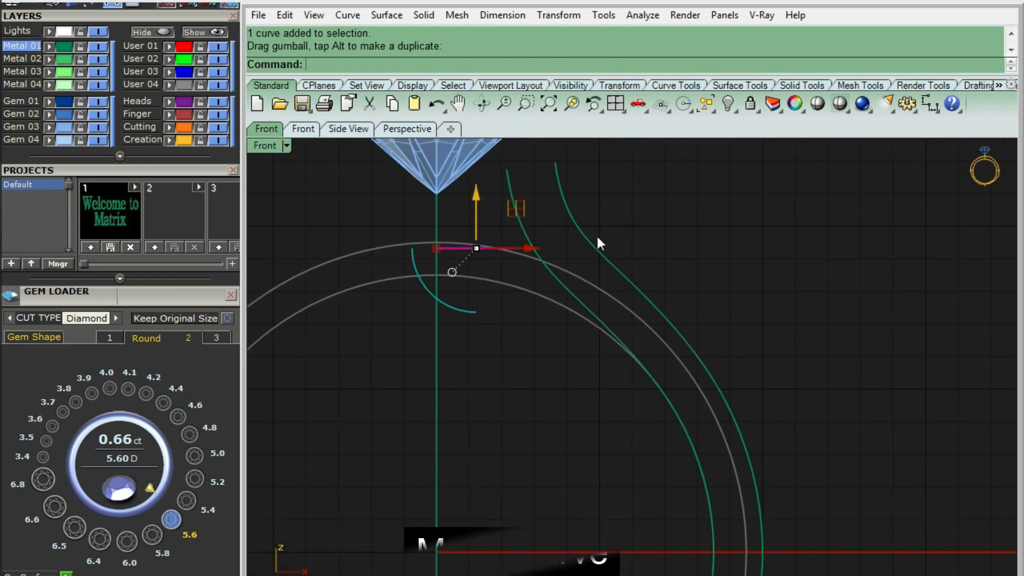
Raise the line's outer end point above the gem's table, making a slanted prong line, and hide its control points.
right_drag(596, 235, 629, 338)
click(508, 304)
drag(535, 322, 548, 210)
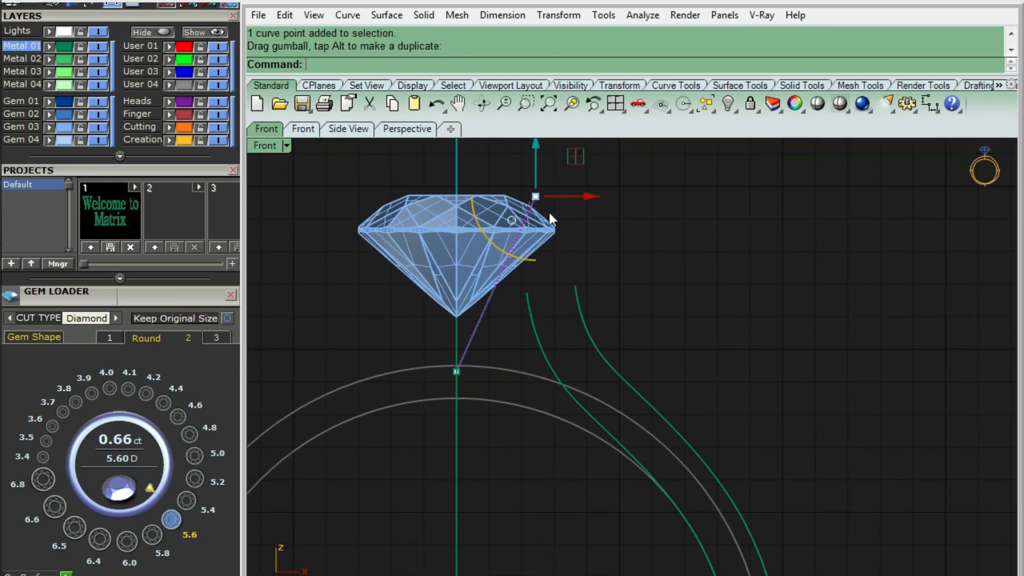
right_drag(548, 210, 554, 299)
drag(541, 239, 545, 205)
key(Escape)
Rebuild the slanted prong line with 5 points and degree 3.
click(534, 279)
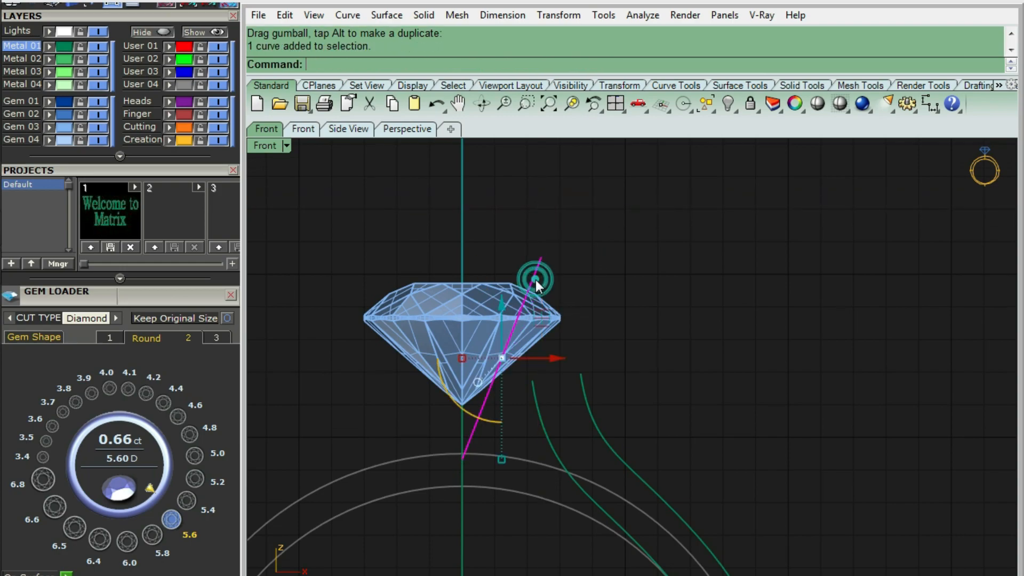
text(REB)
key(Return)
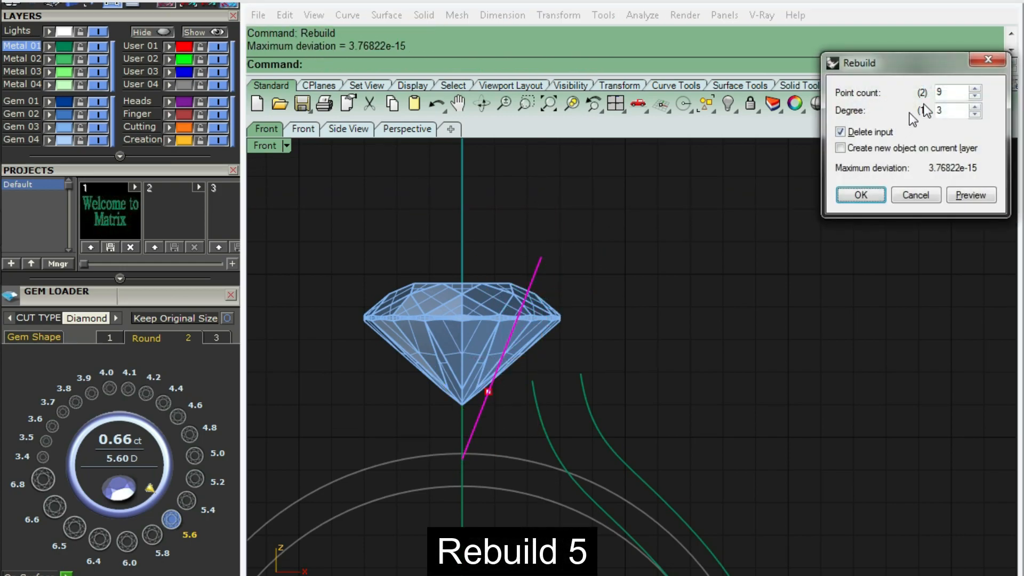
key(Return)
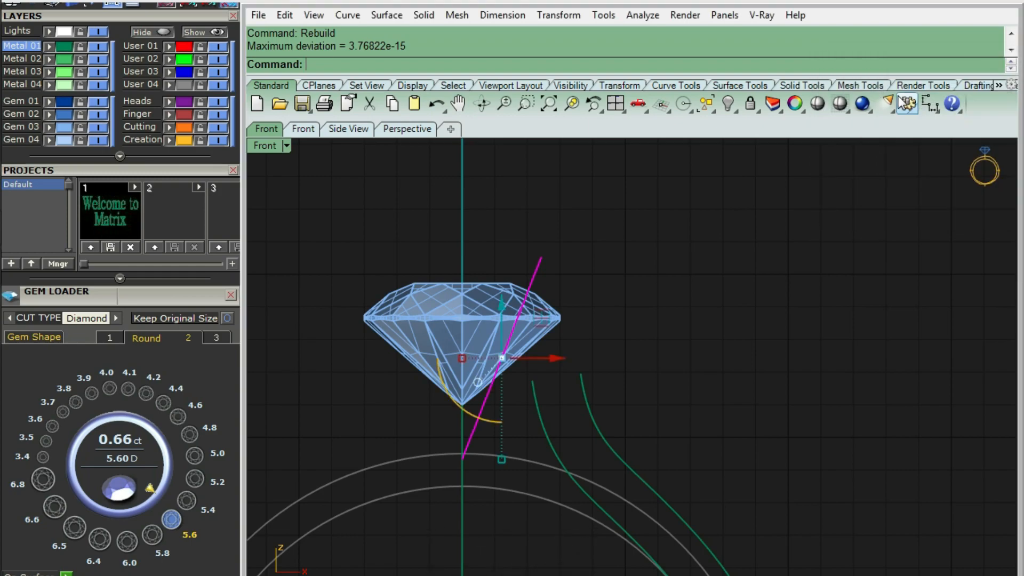
Turn on the prong line's control points and lower its intermediate points in the Front view to bend it into a curve under the gem.
scroll(421, 411, up, 3)
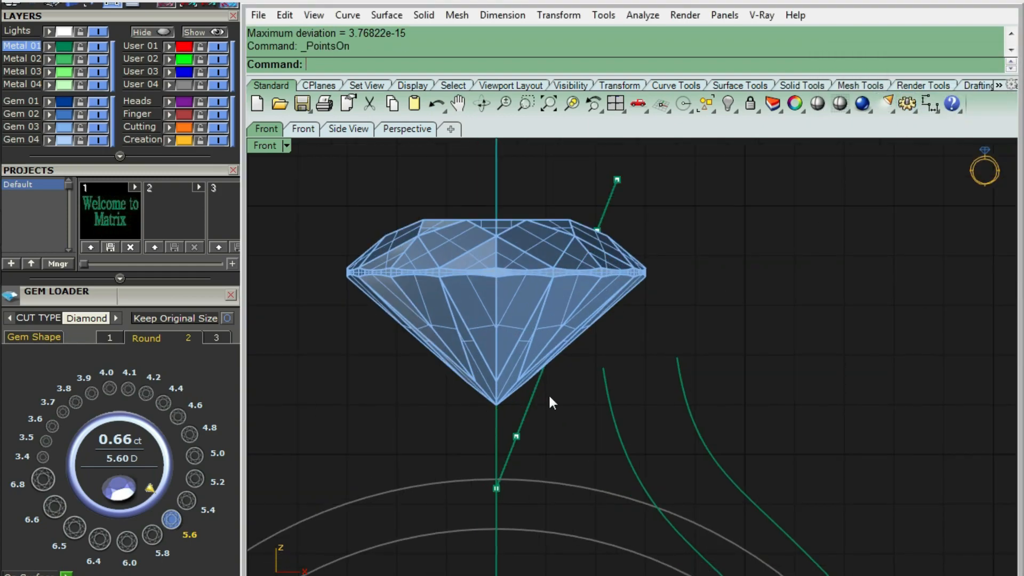
key(ctrl+alt+w)
drag(516, 388, 518, 416)
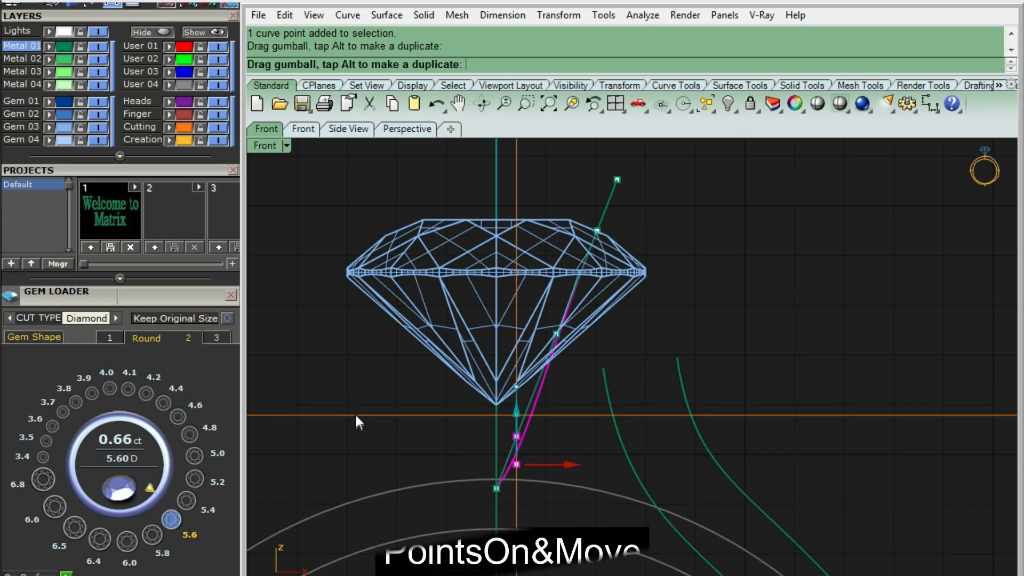
drag(363, 406, 574, 383)
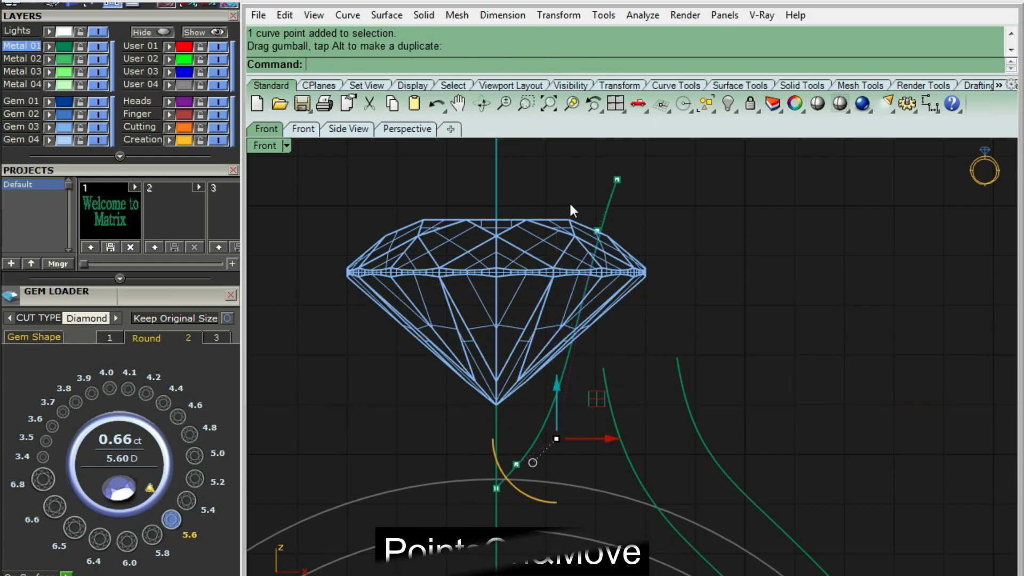
scroll(568, 200, up, 2)
drag(565, 201, 618, 297)
drag(603, 191, 641, 318)
click(730, 260)
In the Top view, rebuild the bent prong curve with 5 points and degree 3.
key(ctrl+F1)
click(619, 226)
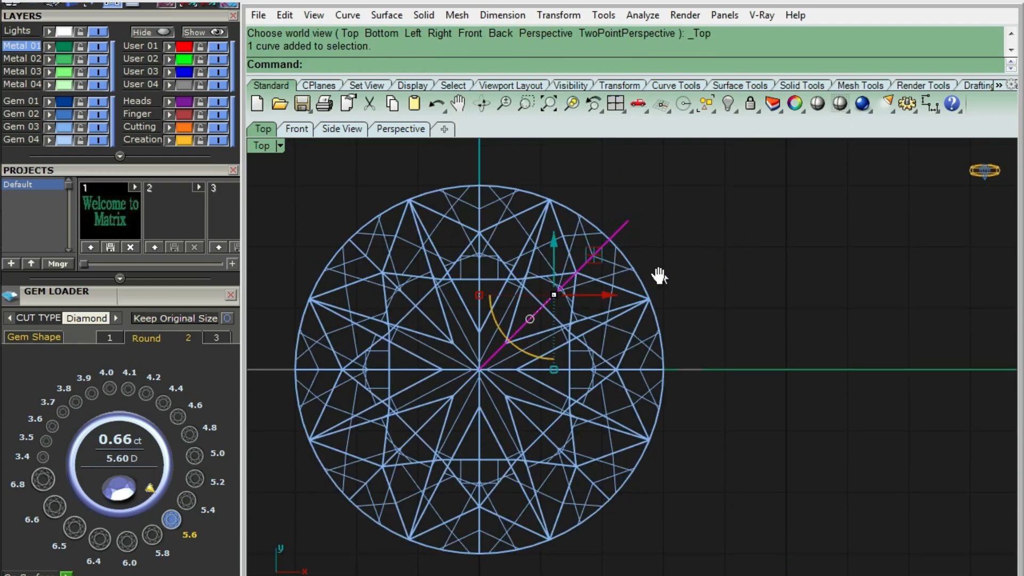
text(rebuild)
key(Return)
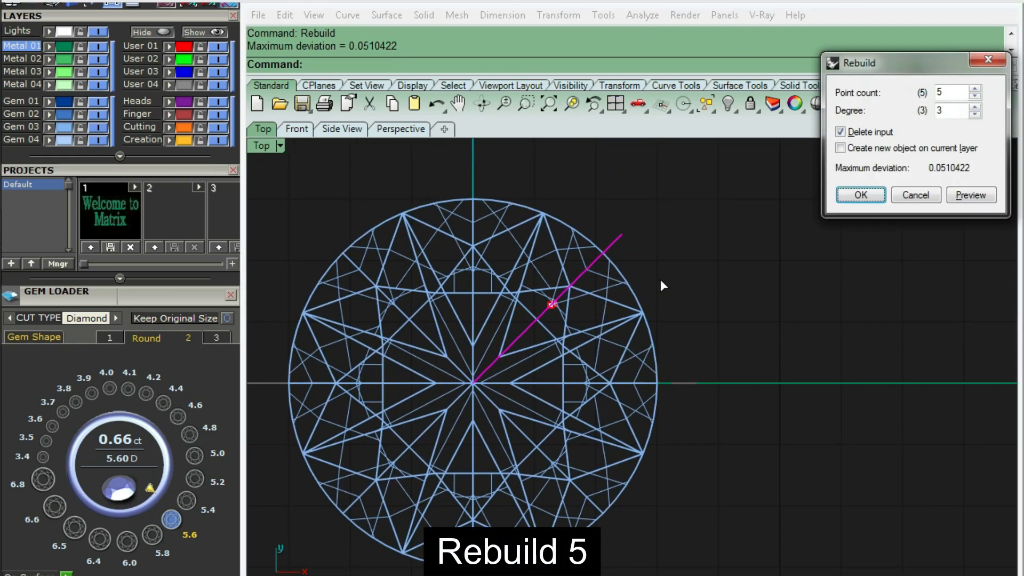
key(Return)
Pipe the prong curve with a 0.5 radius and round caps, and shade the view.
text(PP)
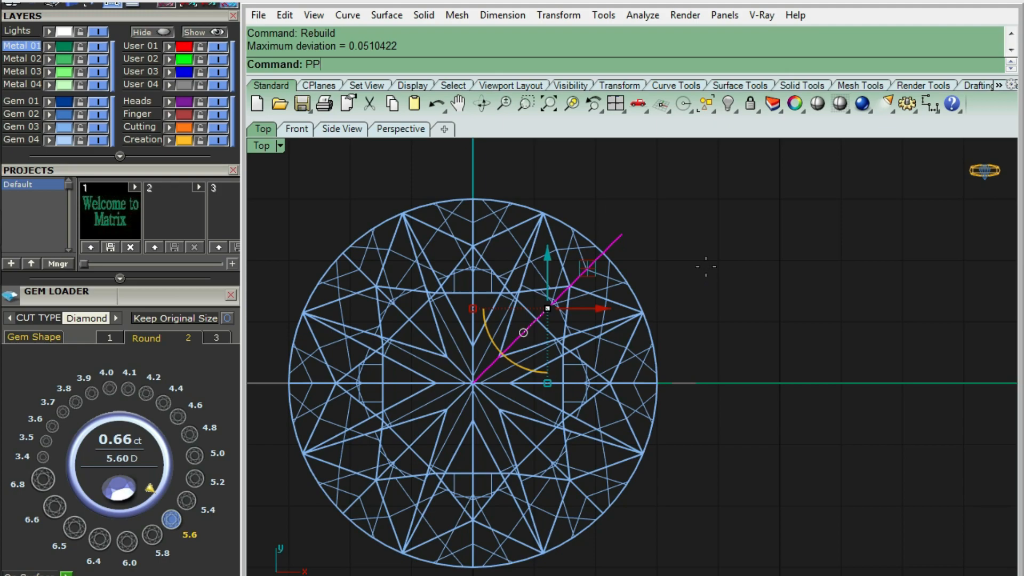
key(Return)
text(.)
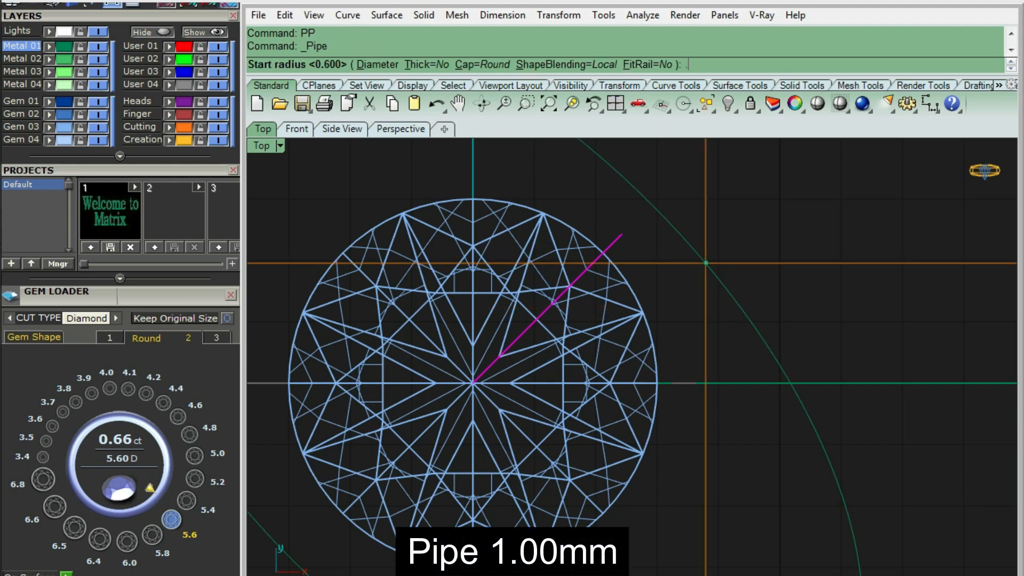
text(5)
key(Return)
key(Return)
key(Return)
key(ctrl+alt+s)
click(694, 258)
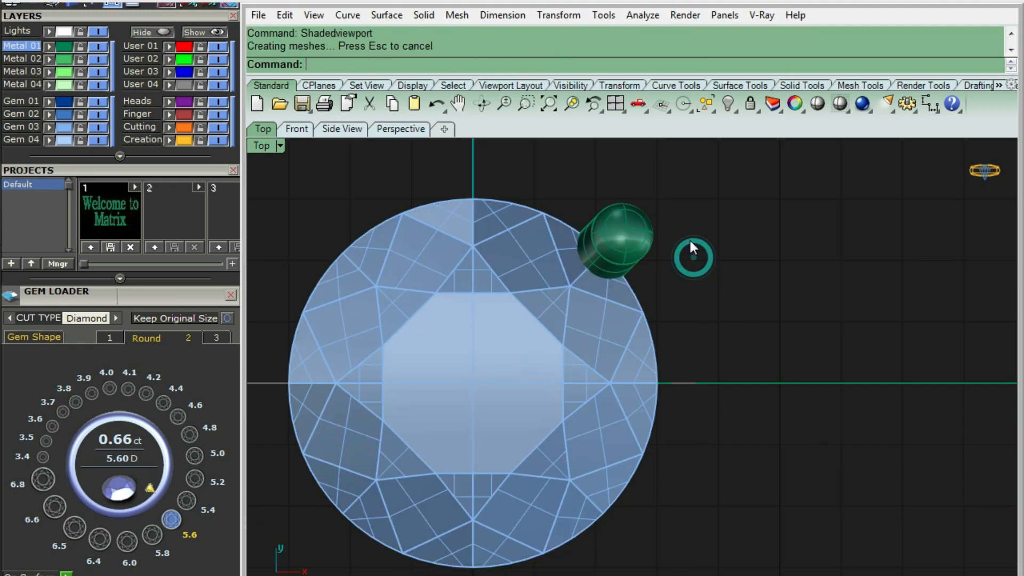
Turn on the prong curve's control points in the Front view and move its two uppermost points diagonally outward in the Top view.
key(F2)
key(ctrl+alt+w)
click(612, 308)
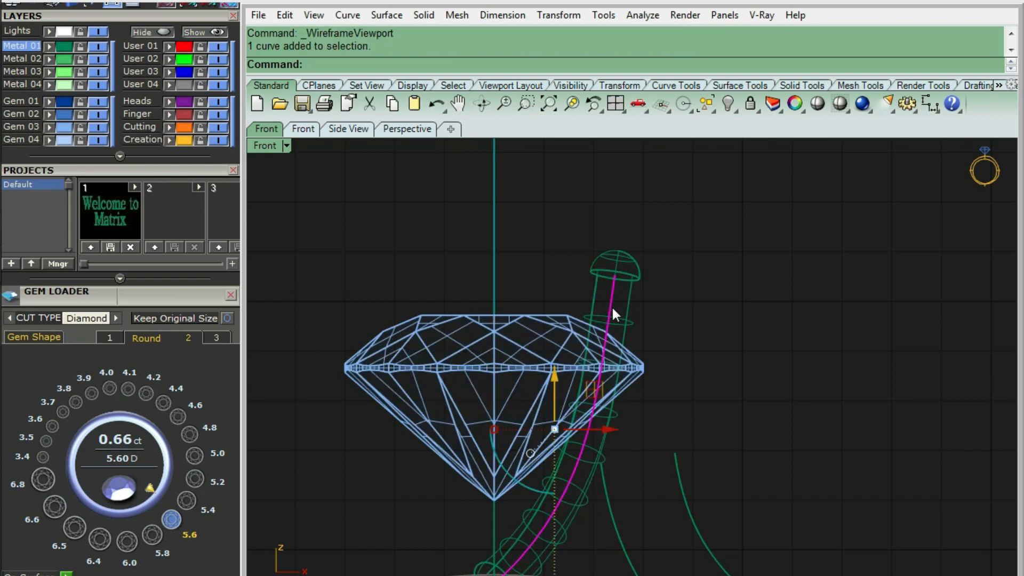
key(F10)
drag(543, 206, 682, 363)
scroll(609, 275, up, 3)
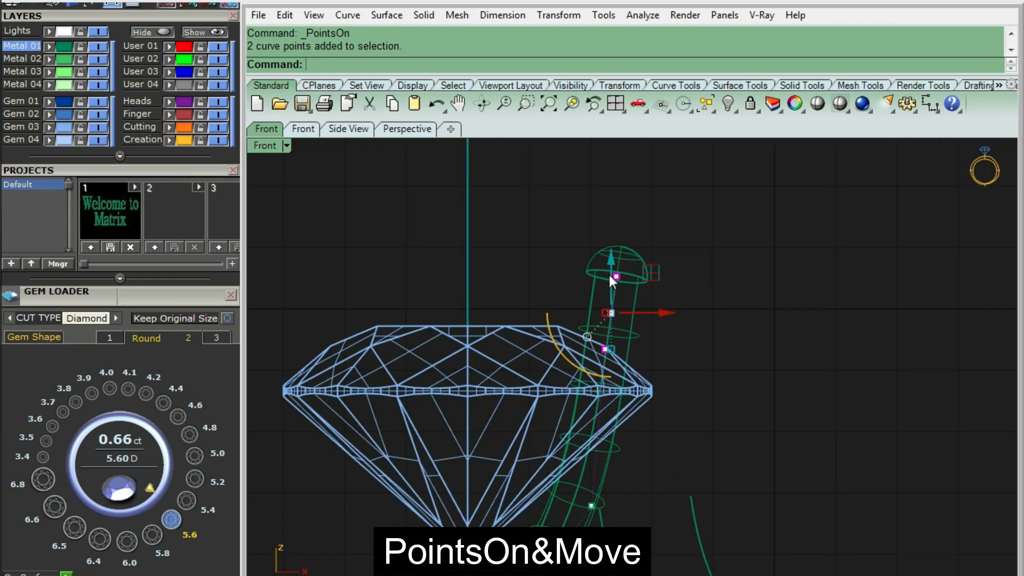
click(612, 274)
key(F1)
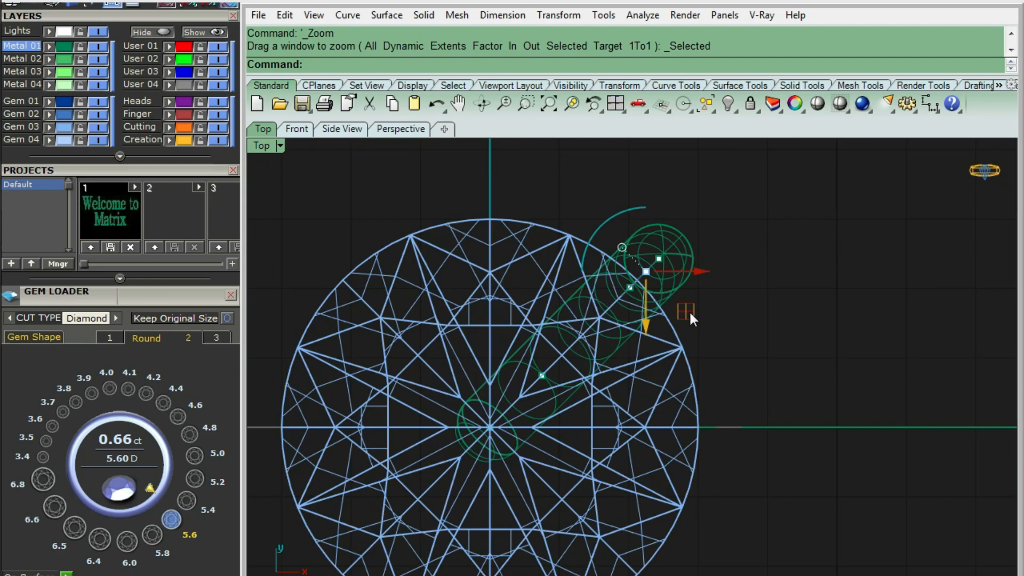
text(m)
key(Return)
click(737, 282)
click(744, 276)
Move the same two upper points slightly further out along the diagonal and check the shaded prong from the side.
scroll(683, 271, up, 5)
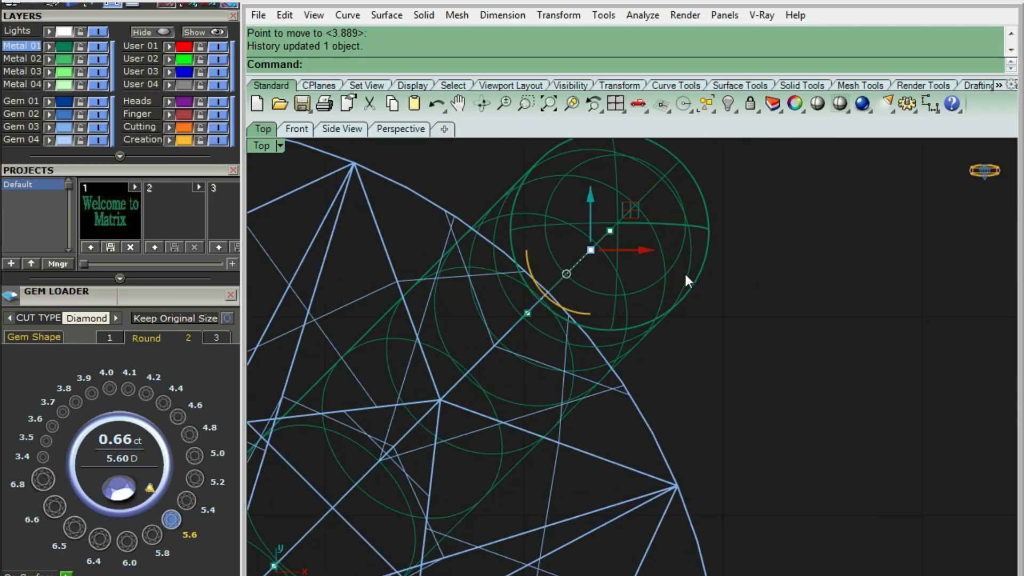
text(m)
key(Return)
click(750, 261)
click(763, 251)
key(ctrl+alt+s)
scroll(638, 271, down, 5)
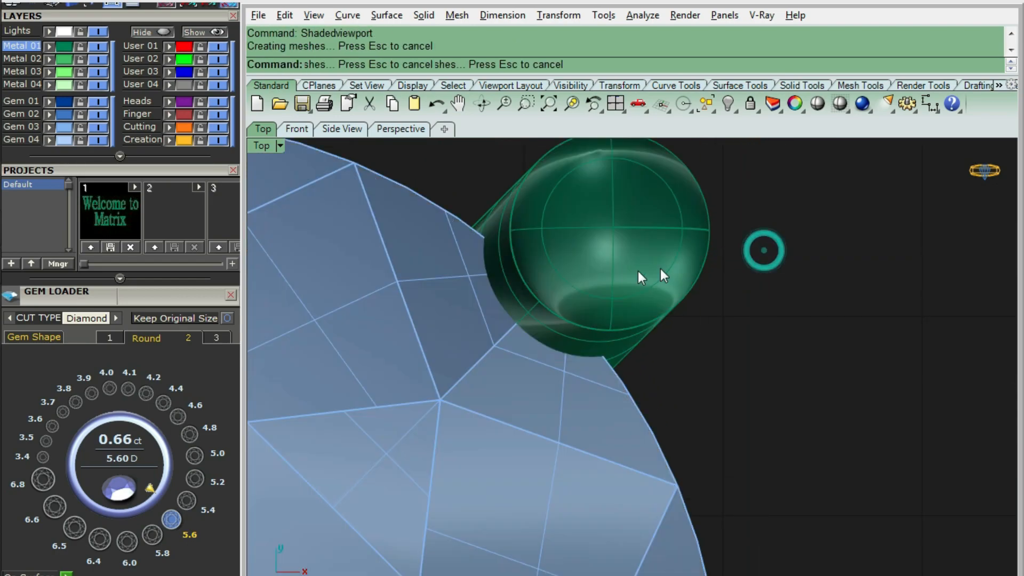
ctrl+shift+right_drag(614, 328, 642, 288)
scroll(585, 263, down, 7)
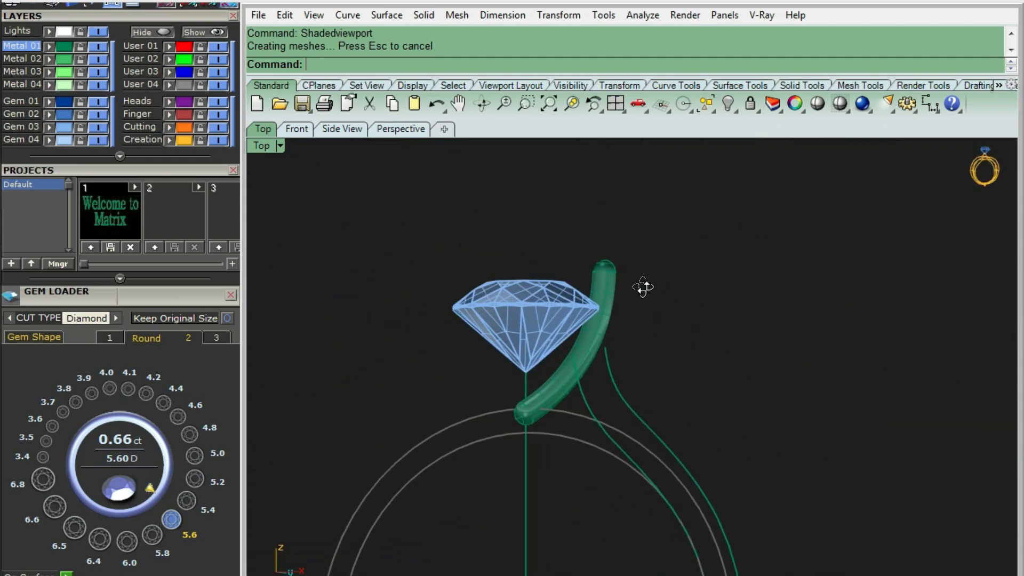
Select the prong curve's middle control point in the Front view and move it diagonally outward in the Top view.
key(ctrl+alt+w)
scroll(546, 410, up, 2)
scroll(551, 415, up, 6)
drag(360, 341, 592, 443)
key(F2)
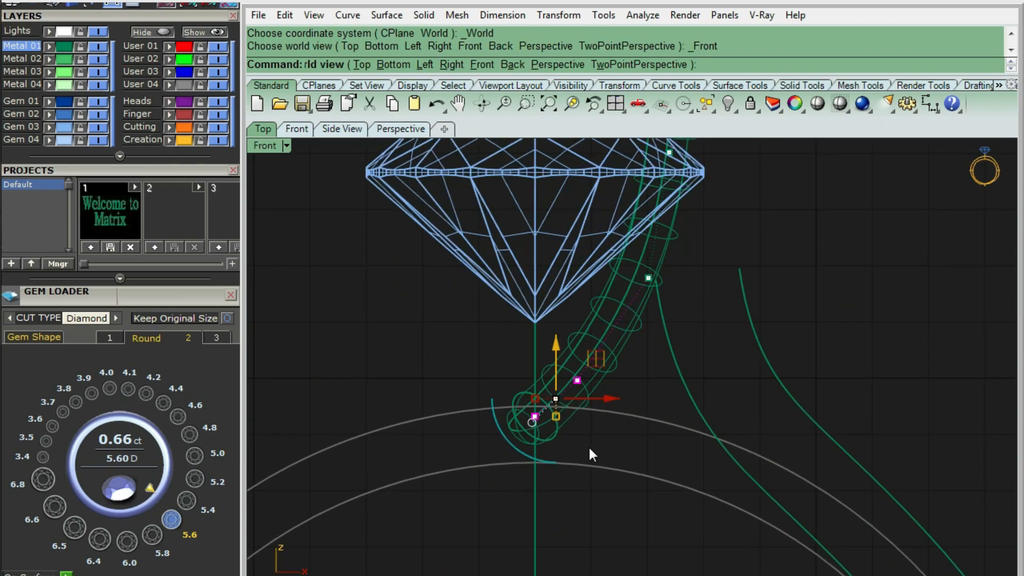
right_drag(657, 328, 621, 426)
drag(378, 423, 756, 319)
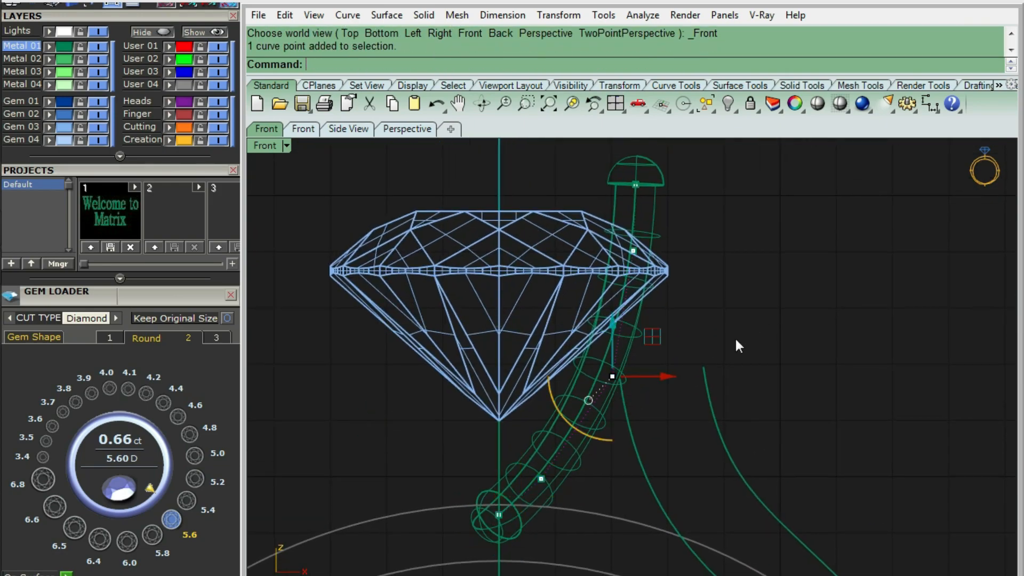
key(F1)
scroll(686, 348, up, 5)
text(M)
key(Return)
click(705, 334)
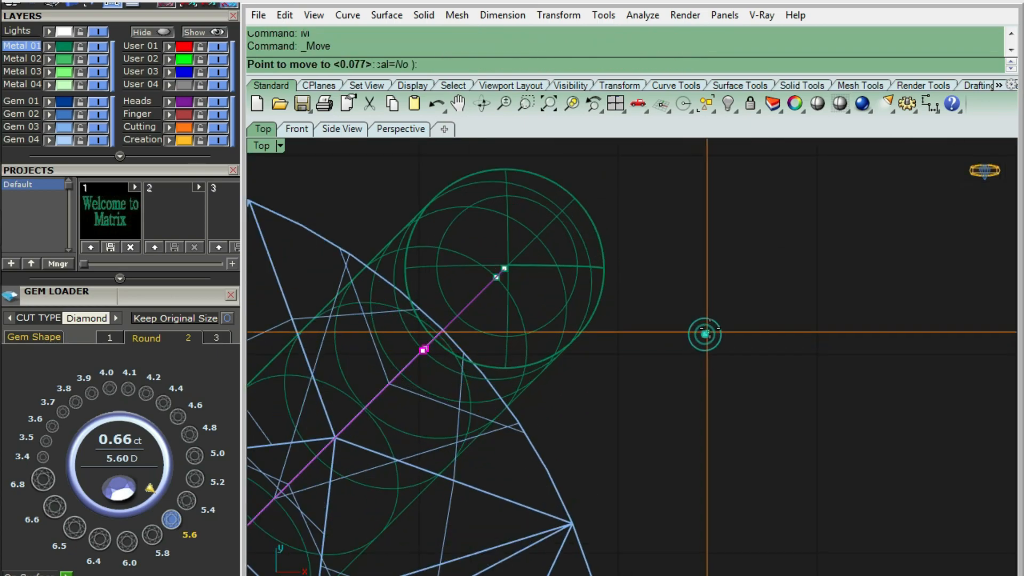
click(719, 320)
key(ctrl+alt+s)
scroll(592, 319, down, 8)
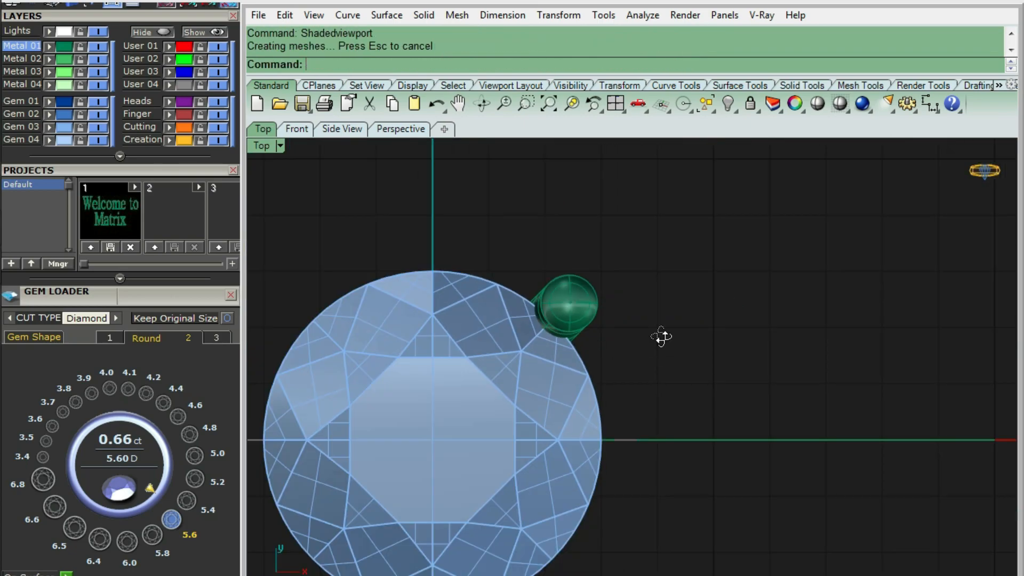
Move the prong curve's upper three control points slightly outward along the diagonal in the Top view and check the shaded prong.
key(ctrl+alt+w)
mouse_move(662, 336)
ctrl+shift+right_down()
mouse_move(590, 260)
mouse_move(629, 263)
mouse_move(648, 335)
ctrl+shift+right_up()
drag(422, 167, 617, 373)
key(ctrl+F1)
scroll(595, 314, up, 5)
text(M)
key(Return)
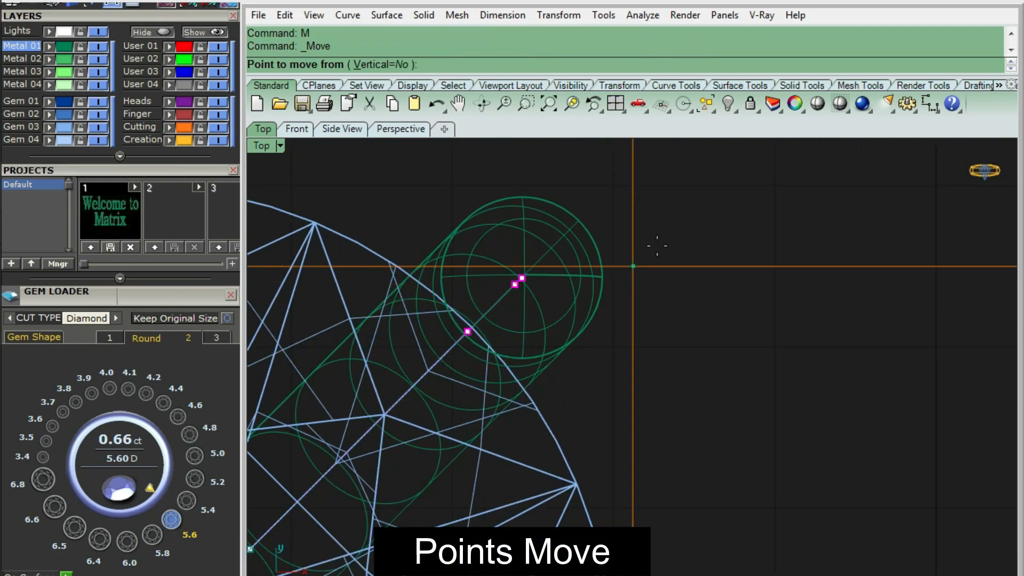
click(660, 241)
click(661, 239)
key(ctrl+alt+s)
scroll(627, 277, down, 6)
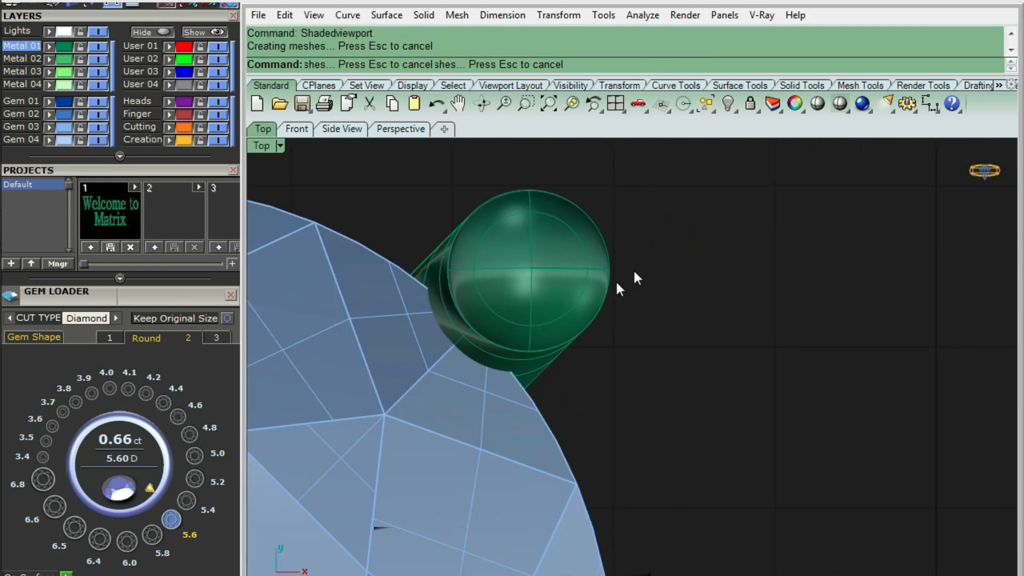
mouse_move(618, 388)
ctrl+shift+right_down()
mouse_move(664, 264)
mouse_move(545, 229)
mouse_move(615, 222)
ctrl+shift+right_up()
Show the prong curve's control points again and reposition the second point from its lower end to adjust the bend.
key(ctrl+alt+w)
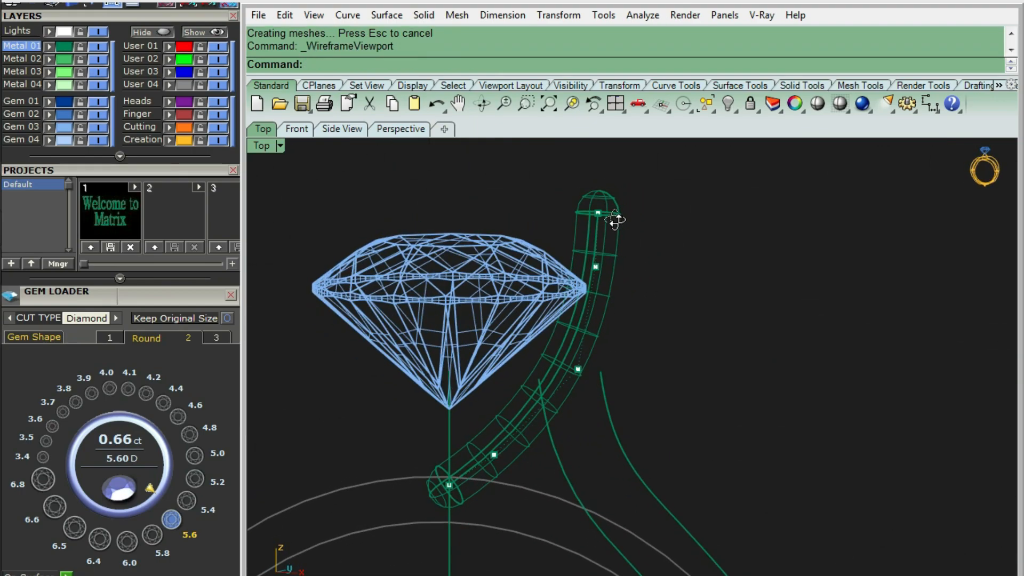
key(ctrl+alt+s)
scroll(610, 232, up, 4)
right_drag(488, 528, 521, 448)
key(ctrl+alt+w)
scroll(535, 427, up, 2)
scroll(521, 448, up, 4)
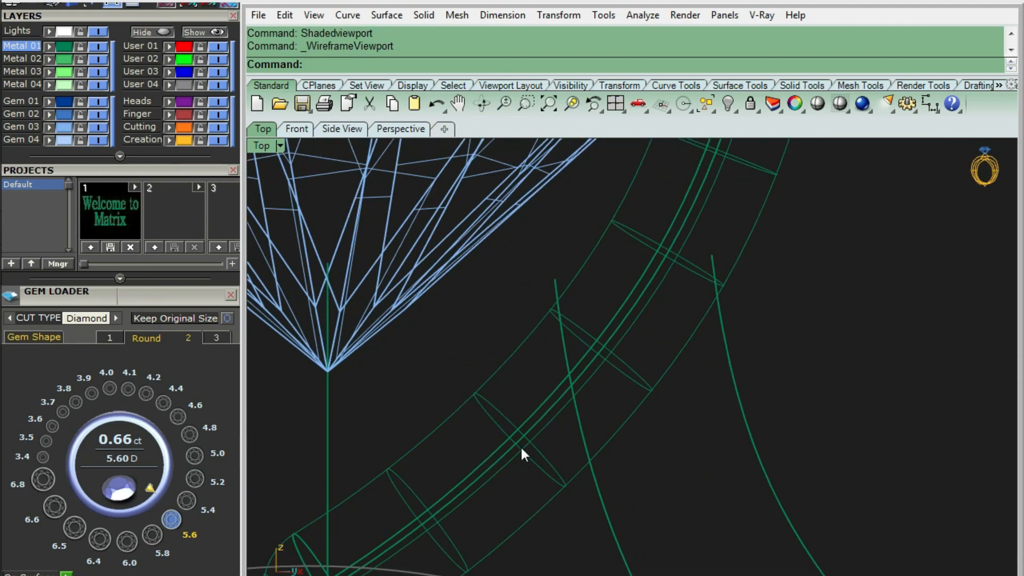
click(484, 436)
key(F10)
right_drag(503, 388, 534, 376)
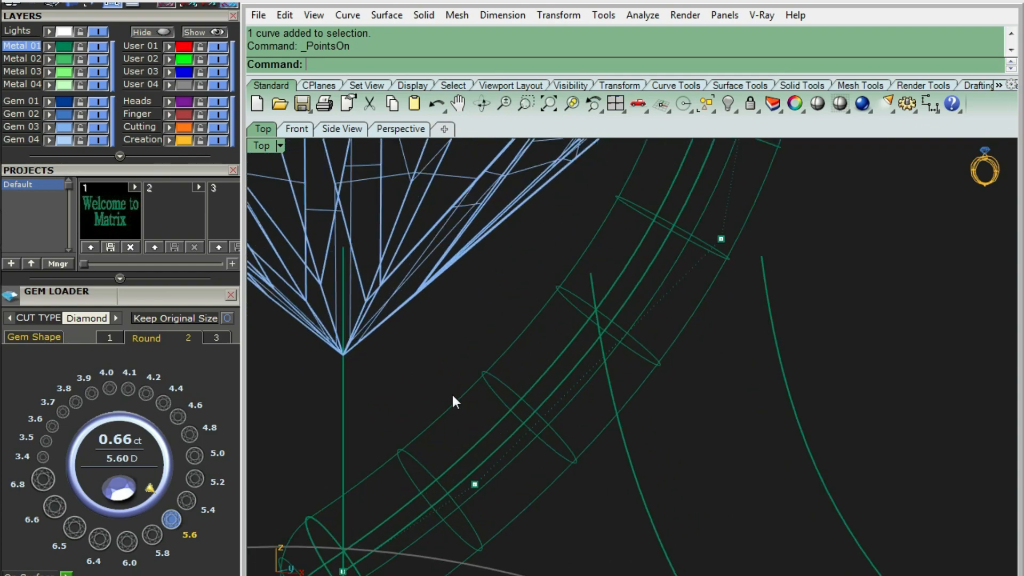
drag(434, 382, 489, 491)
ctrl+shift+right_drag(489, 491, 491, 475)
drag(503, 459, 530, 433)
Raise the prong curve's middle control point slightly and inspect the shaded prong beside the gem.
scroll(484, 419, down, 4)
click(648, 350)
drag(651, 297, 655, 273)
click(767, 308)
key(ctrl+alt+s)
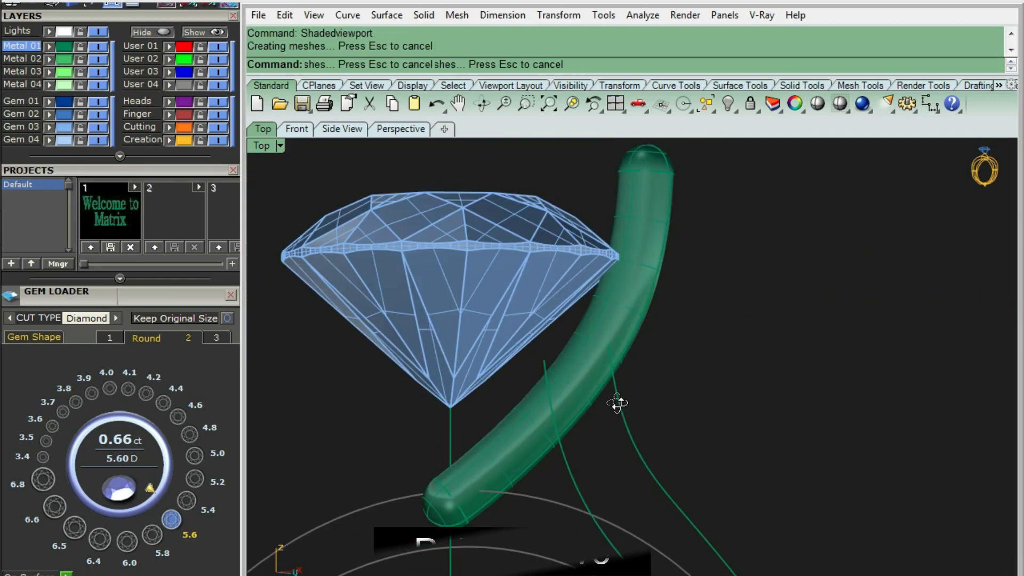
ctrl+shift+right_drag(617, 404, 652, 421)
Group the prong pipe with its centre curve.
key(ctrl+alt+w)
scroll(518, 461, up, 5)
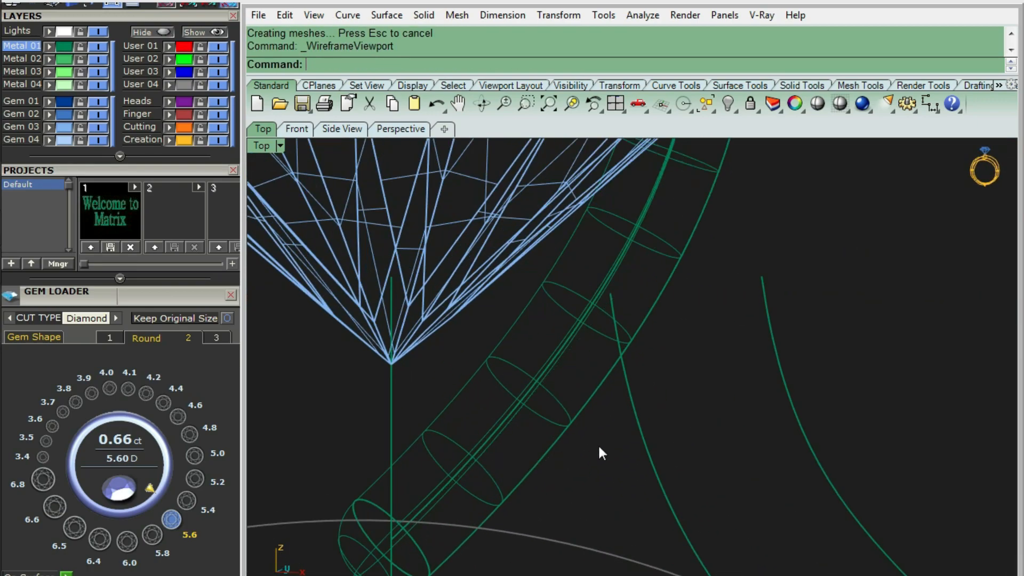
drag(599, 446, 463, 390)
key(ctrl+g)
In the shaded Top view, mirror the grouped prong across the Y axis.
key(ctrl+F1)
scroll(549, 373, down, 6)
click(642, 297)
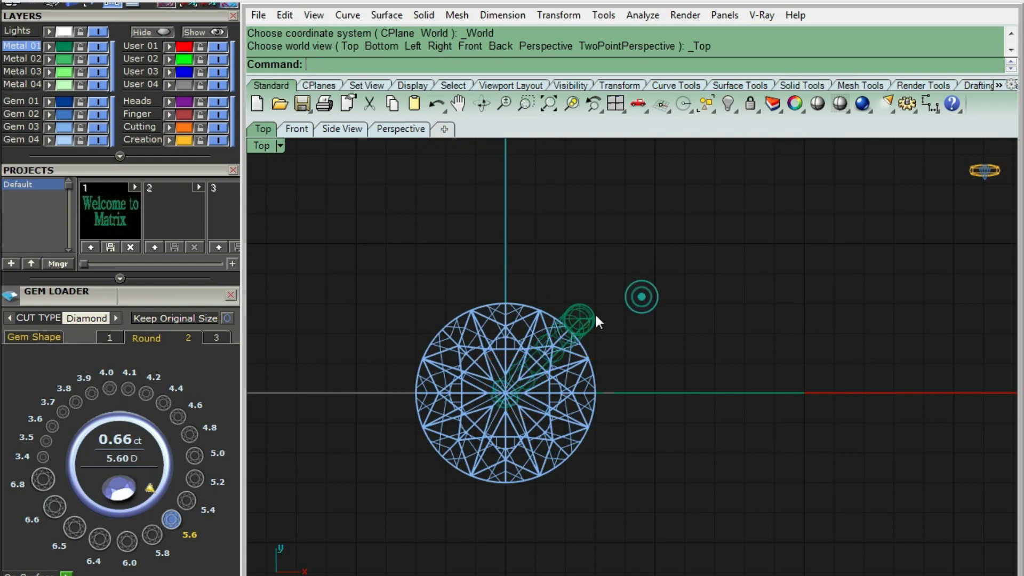
key(ctrl+alt+s)
scroll(584, 321, up, 4)
click(581, 315)
text(mirror)
key(Return)
text(y)
key(Return)
scroll(394, 308, down, 3)
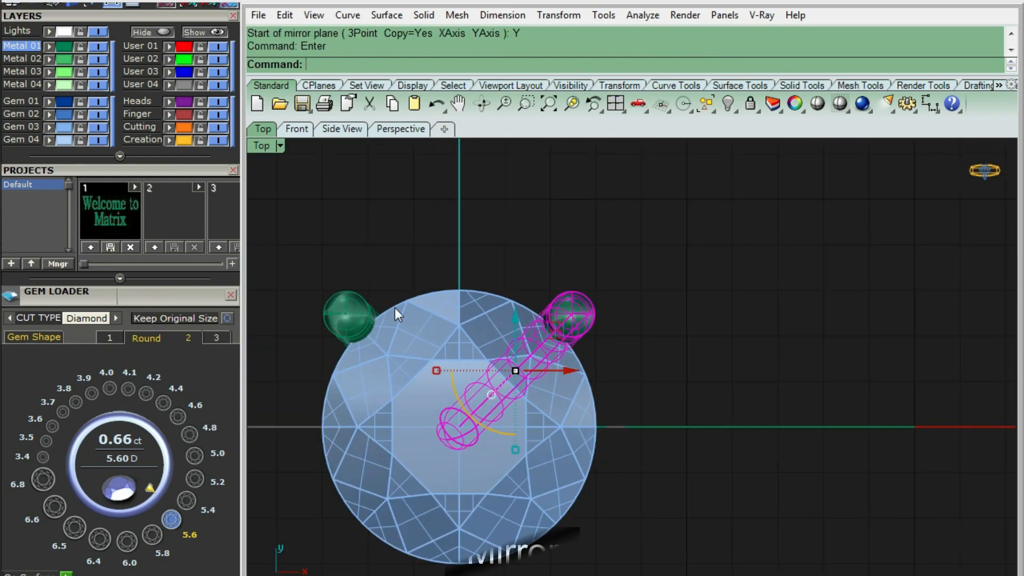
Mirror both prongs across the X axis to make four prongs around the gem.
shift+click(343, 292)
scroll(533, 296, down, 4)
key(Return)
text(x)
key(Return)
click(704, 273)
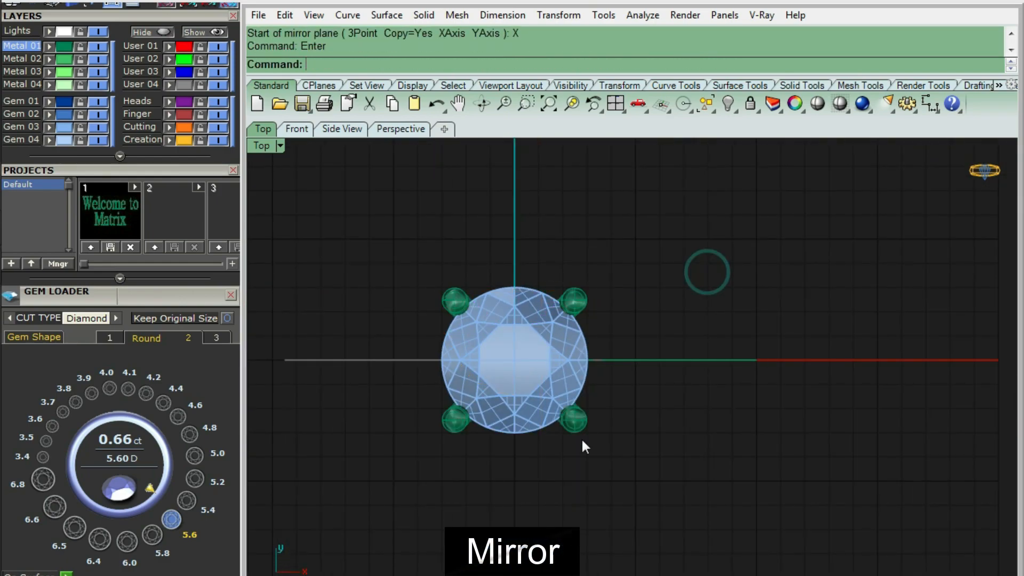
In the Front view, group all four prongs with their curves, leaving out the vertical centre line.
scroll(584, 447, up, 3)
key(ctrl+F2)
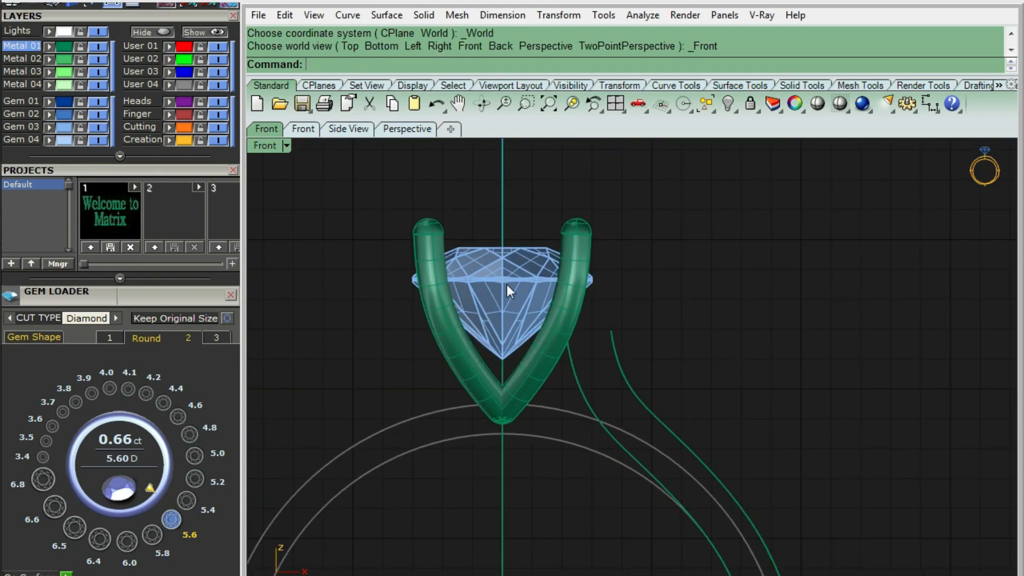
key(ctrl+alt+w)
scroll(581, 368, up, 5)
drag(583, 361, 335, 367)
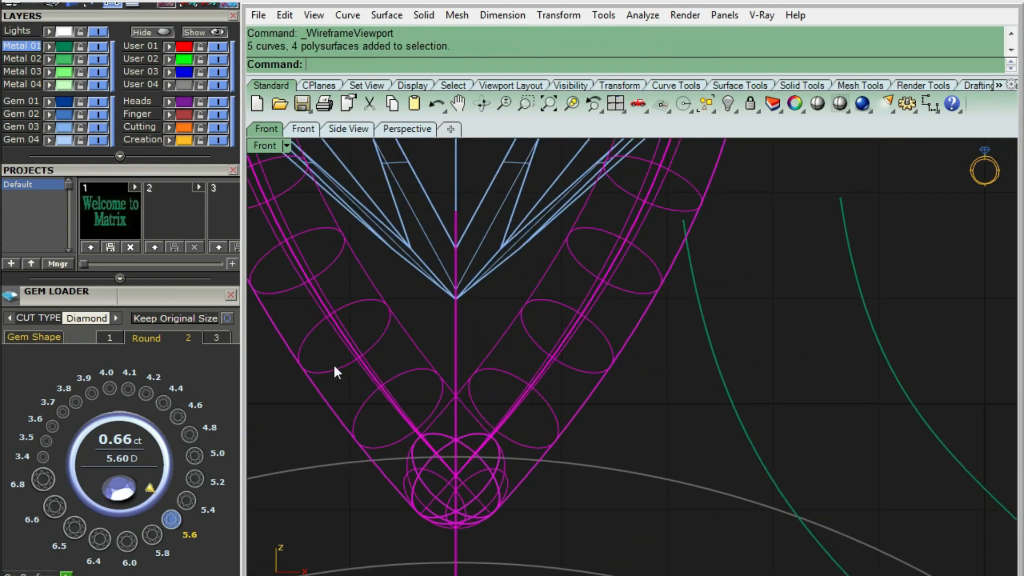
scroll(498, 336, down, 6)
ctrl+click(486, 453)
key(ctrl+g)
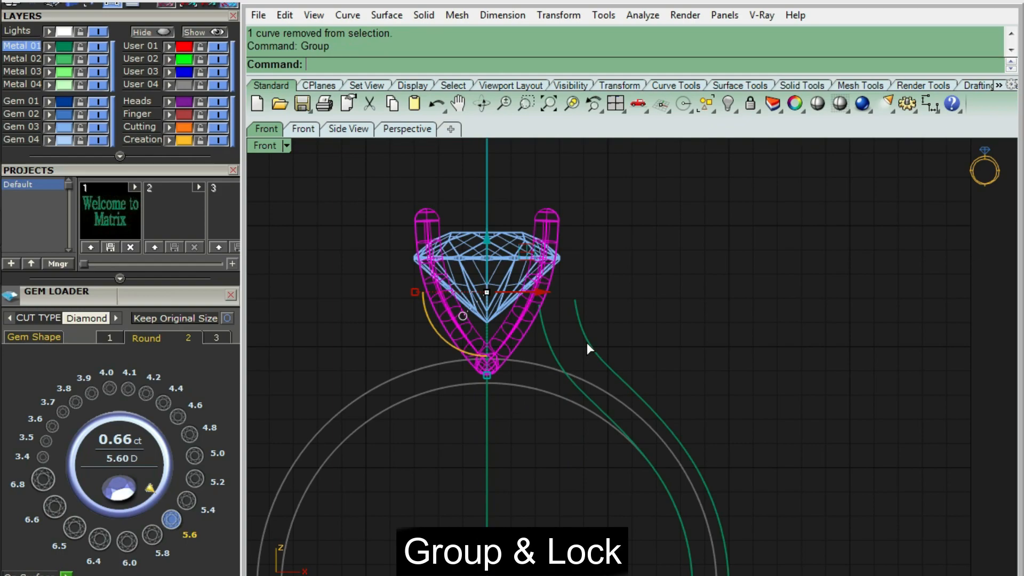
Lock the four grouped prongs together with the diamond.
key(ctrl+alt+s)
scroll(513, 284, up, 6)
click(534, 366)
shift+click(500, 271)
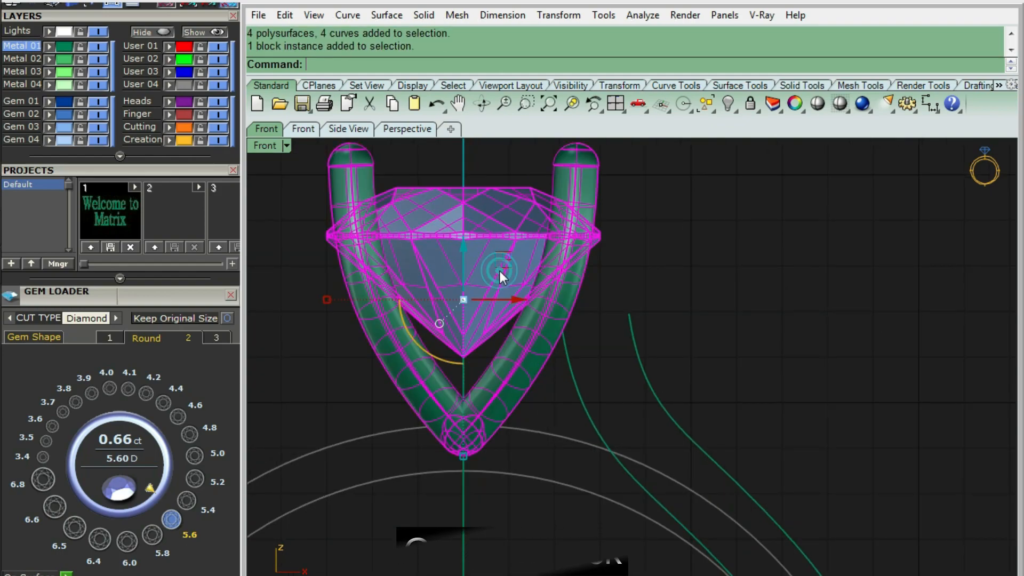
key(ctrl+l)
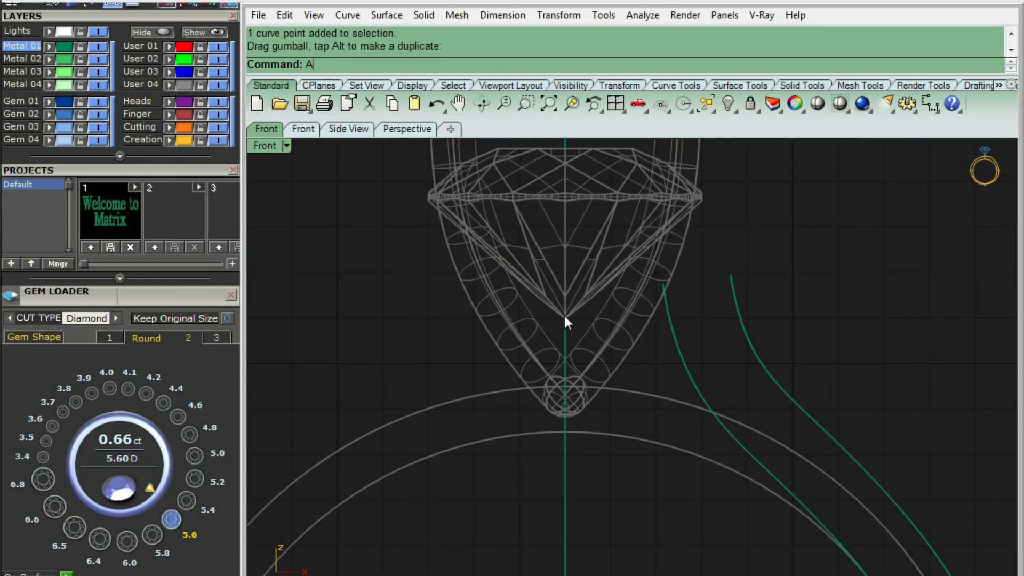
With end snapping on, draw an upward-bowed arc from the centre line's end just above the gem's culet to the right prong.
key(Return)
scroll(564, 309, up, 2)
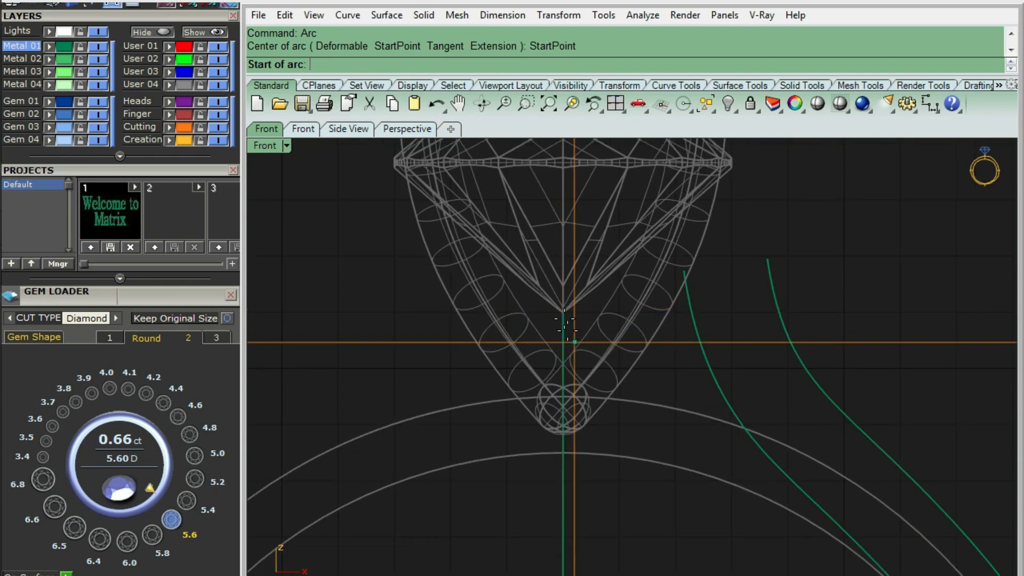
scroll(565, 273, up, 2)
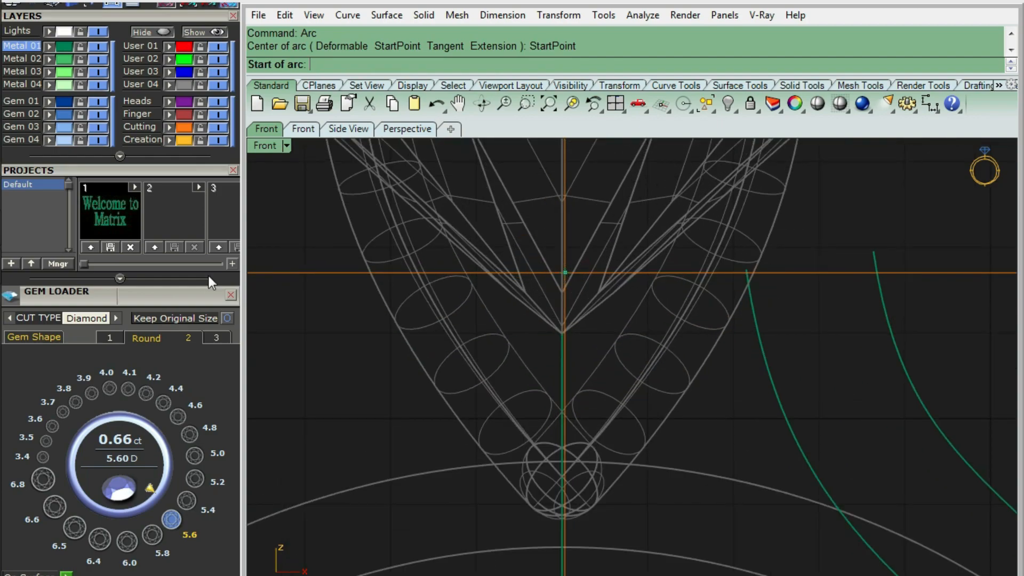
scroll(169, 183, up, 5)
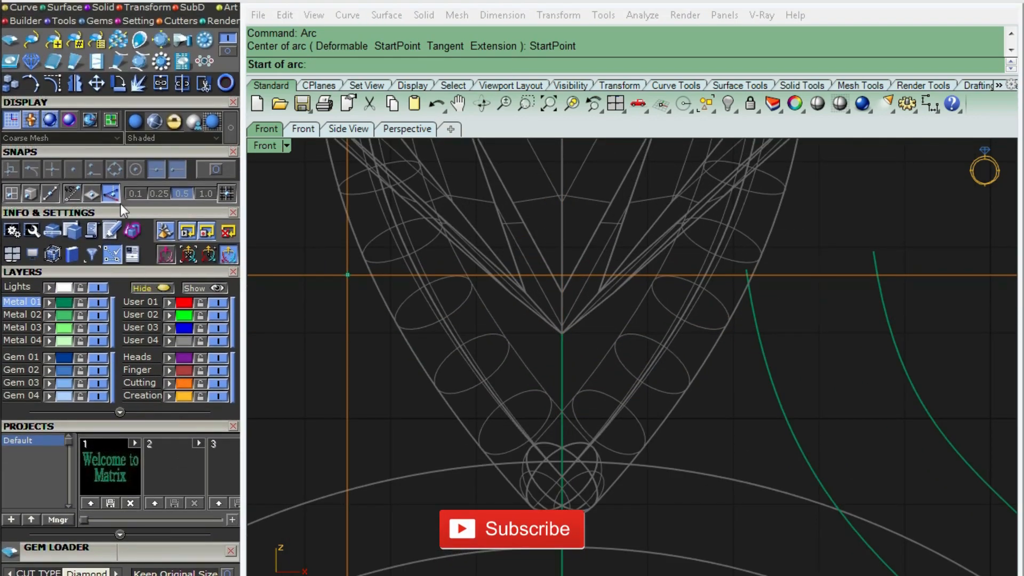
click(94, 169)
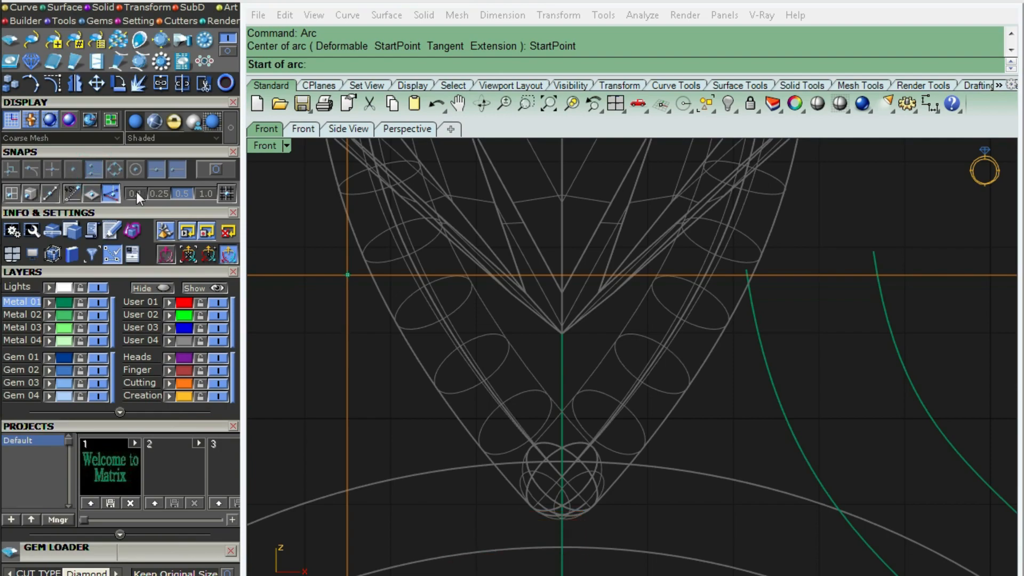
scroll(576, 338, down, 3)
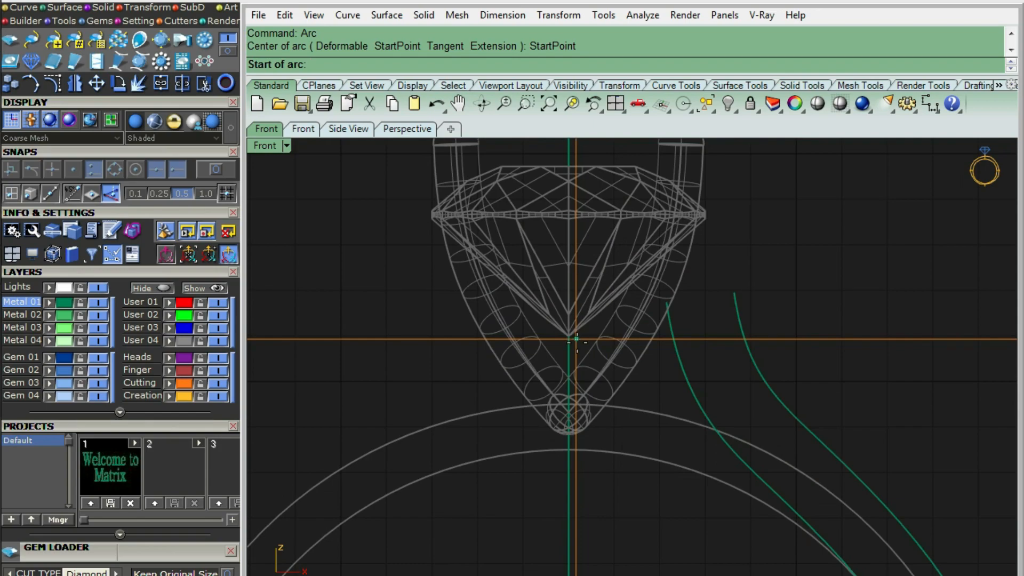
scroll(576, 338, up, 5)
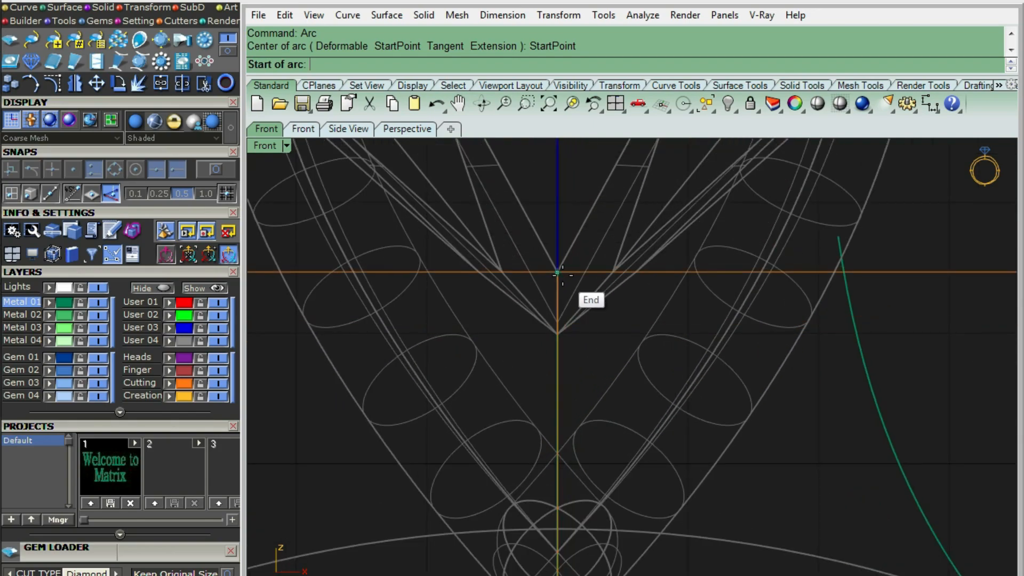
click(557, 273)
scroll(560, 274, down, 2)
scroll(667, 213, up, 3)
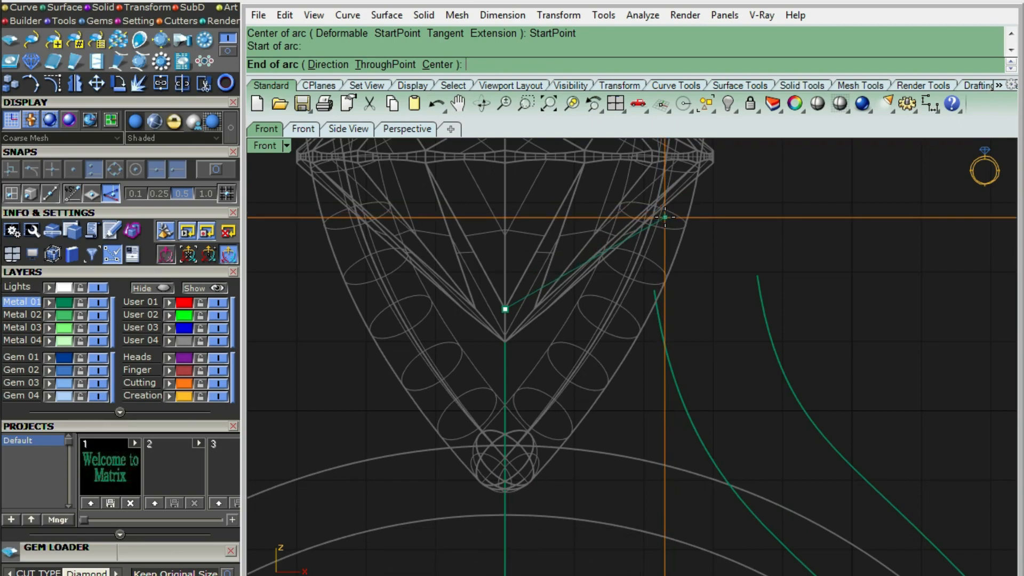
click(665, 217)
scroll(577, 244, up, 2)
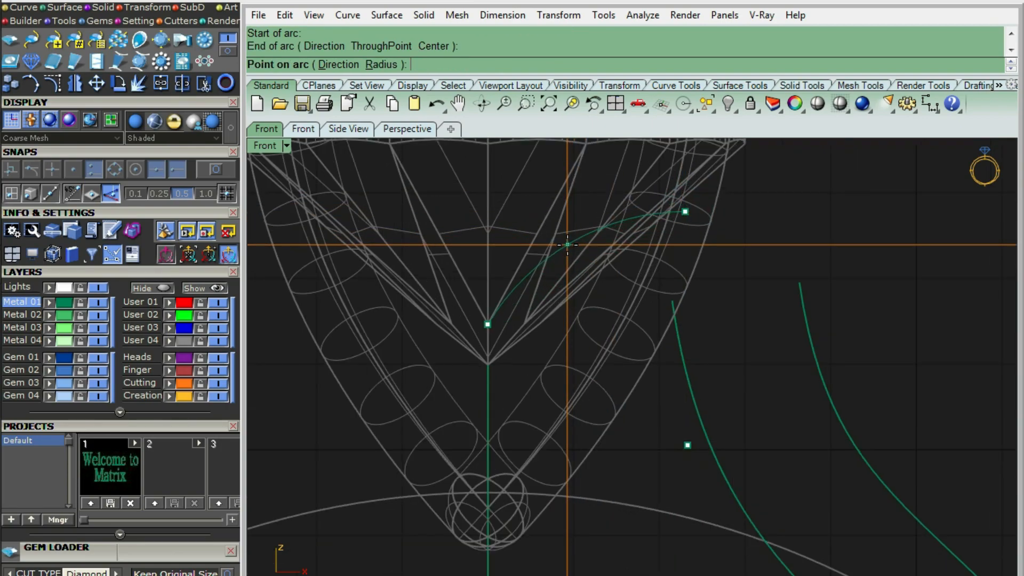
click(568, 244)
Mirror the arc across the Y axis and join both halves into one V-shaped curve.
key(m)
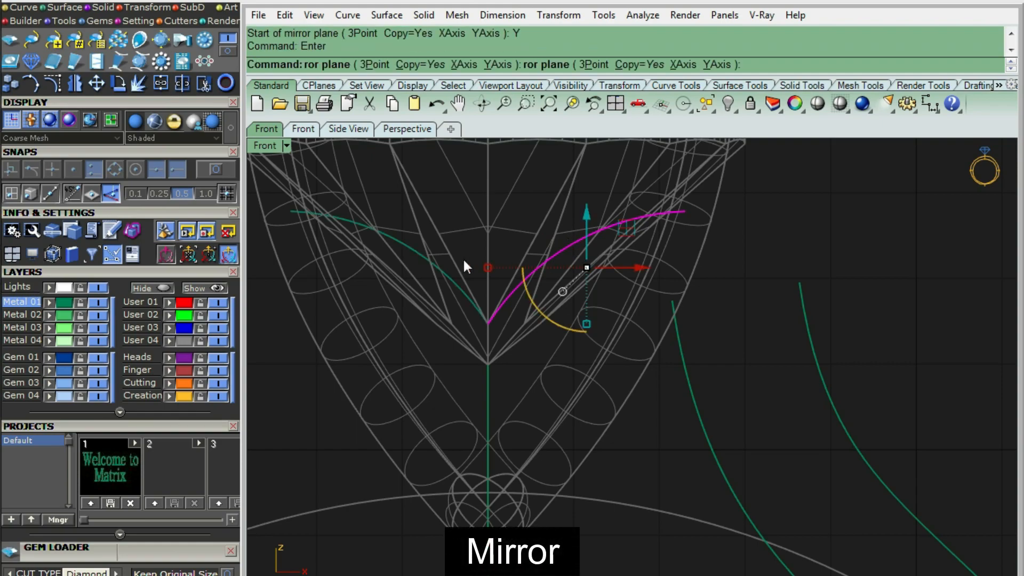
shift+click(447, 274)
key(ctrl+alt+s)
scroll(481, 293, down, 2)
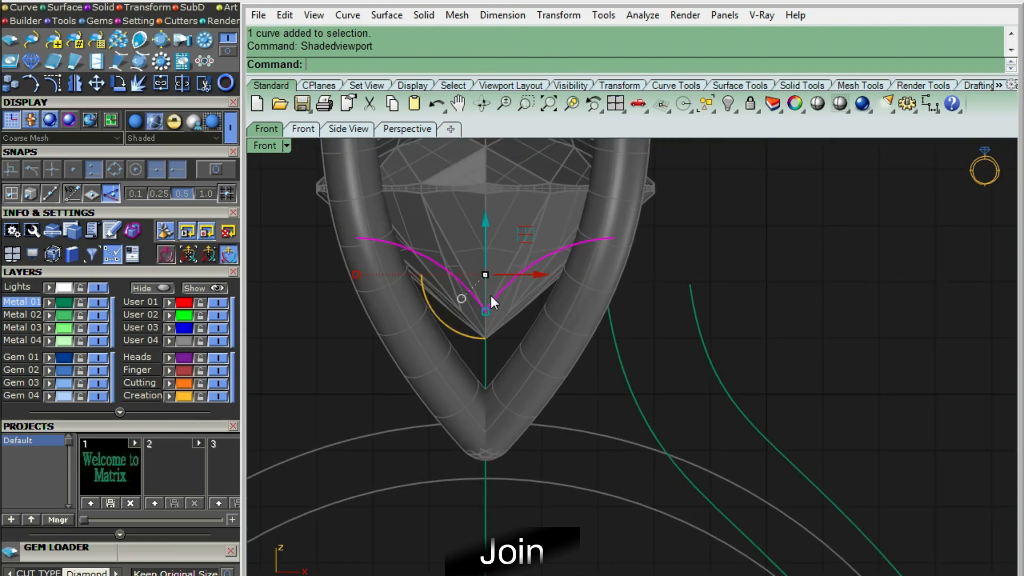
text(join)
key(Return)
Offset the joined V-shaped curve upward by 0.6.
scroll(491, 296, up, 4)
text(of)
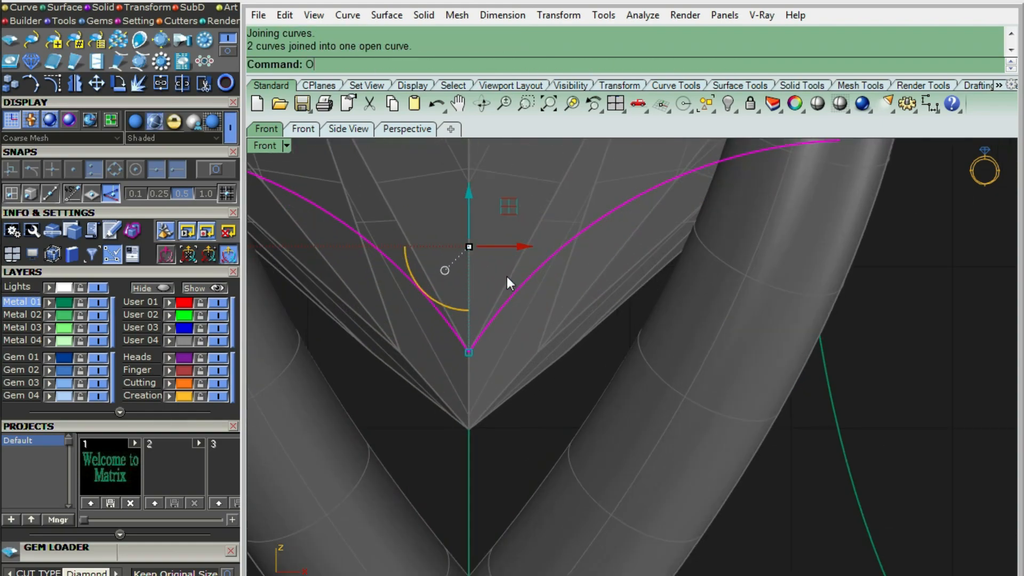
key(Return)
text(.6)
key(Return)
text(.6)
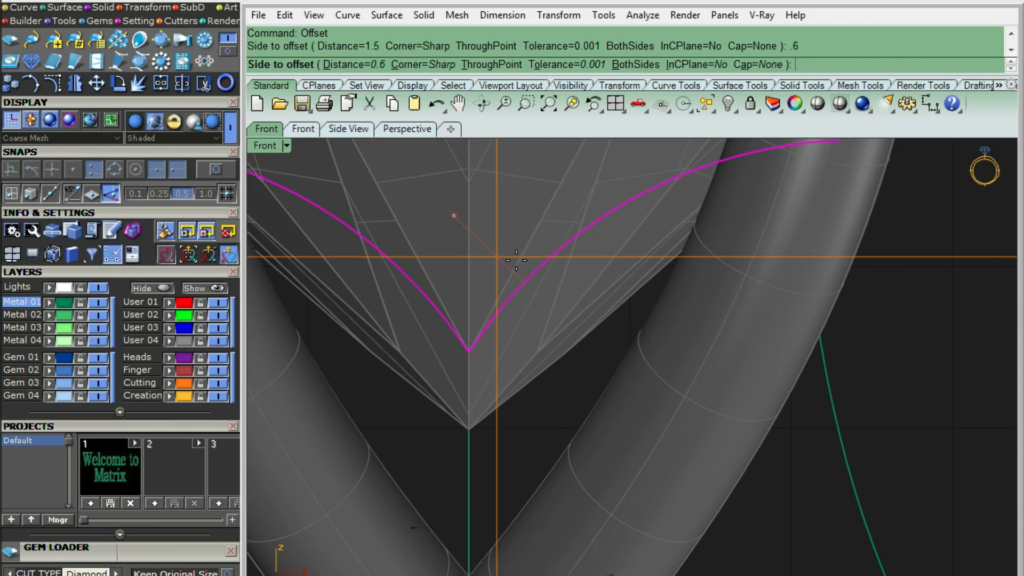
scroll(547, 241, down, 2)
click(547, 242)
In wireframe, draw a diagonal line from the right prong just under the girdle down past the centre line below the culet.
key(ctrl+alt+w)
scroll(503, 479, down, 2)
text(LI)
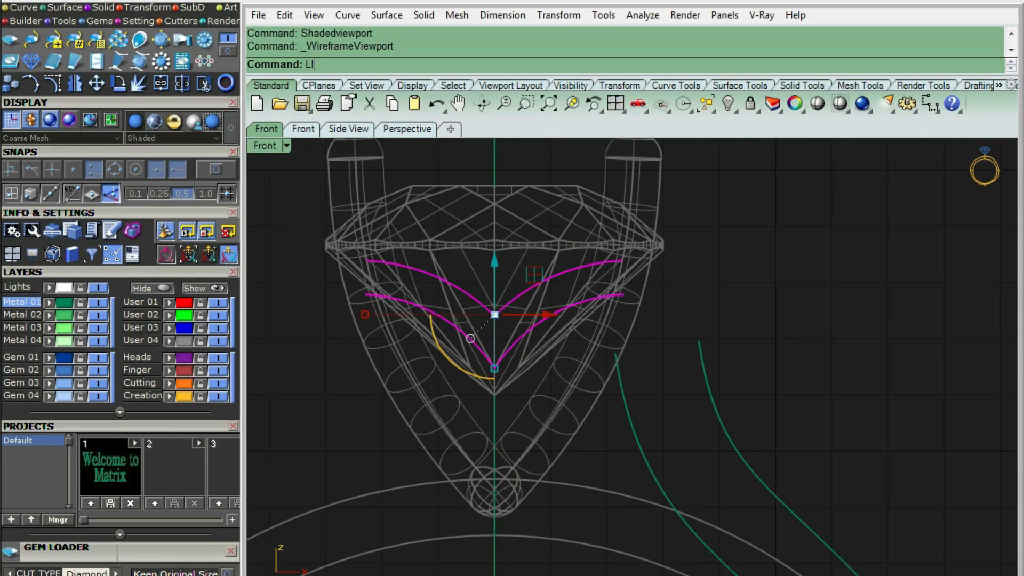
key(Return)
scroll(641, 273, up, 3)
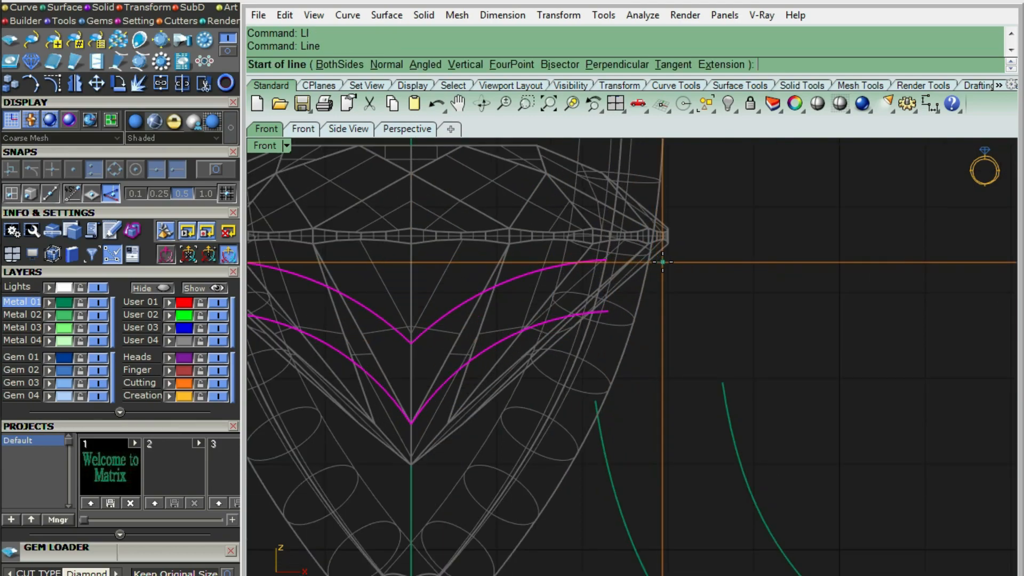
click(659, 263)
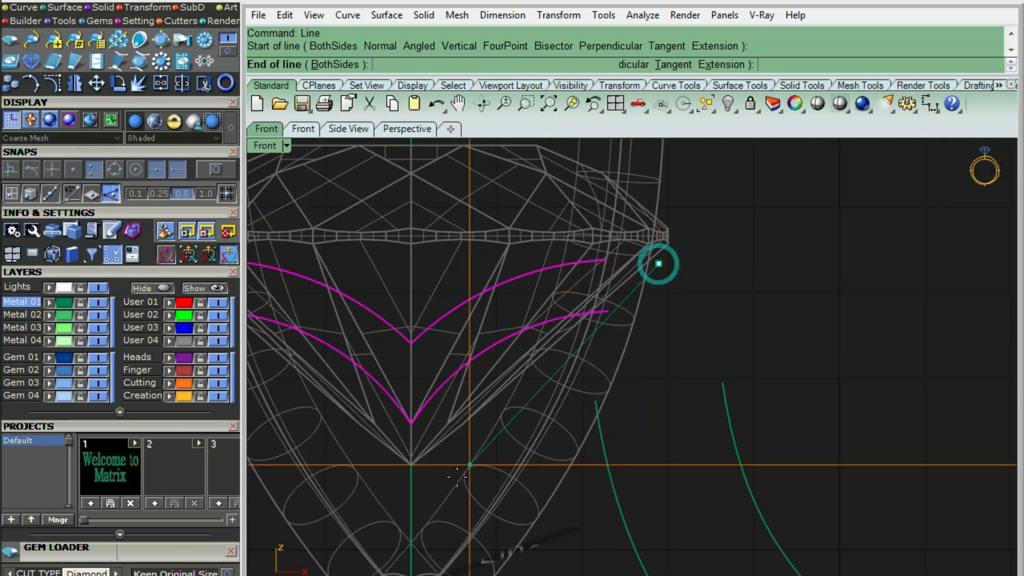
right_drag(435, 482, 463, 413)
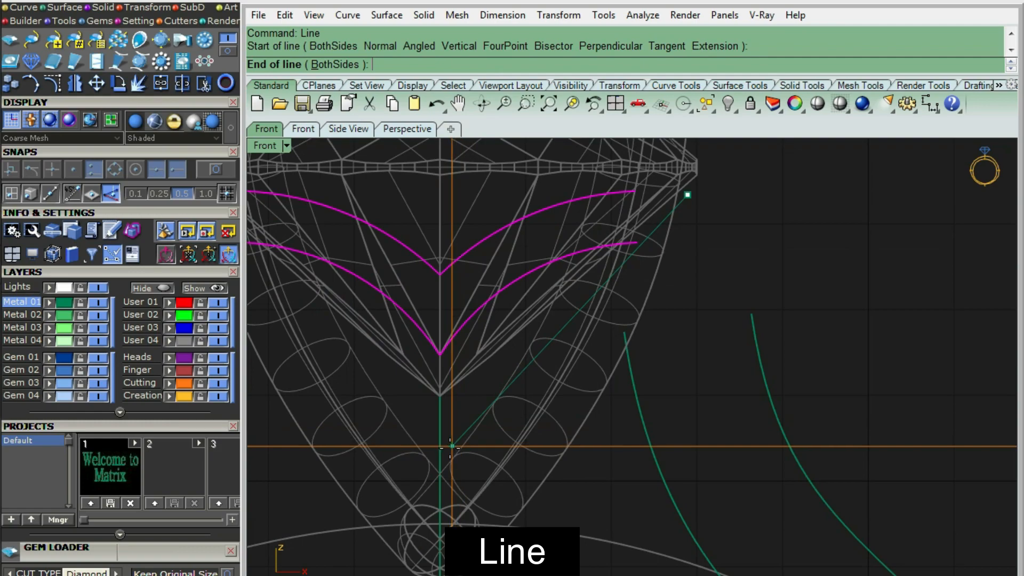
click(412, 453)
click(459, 410)
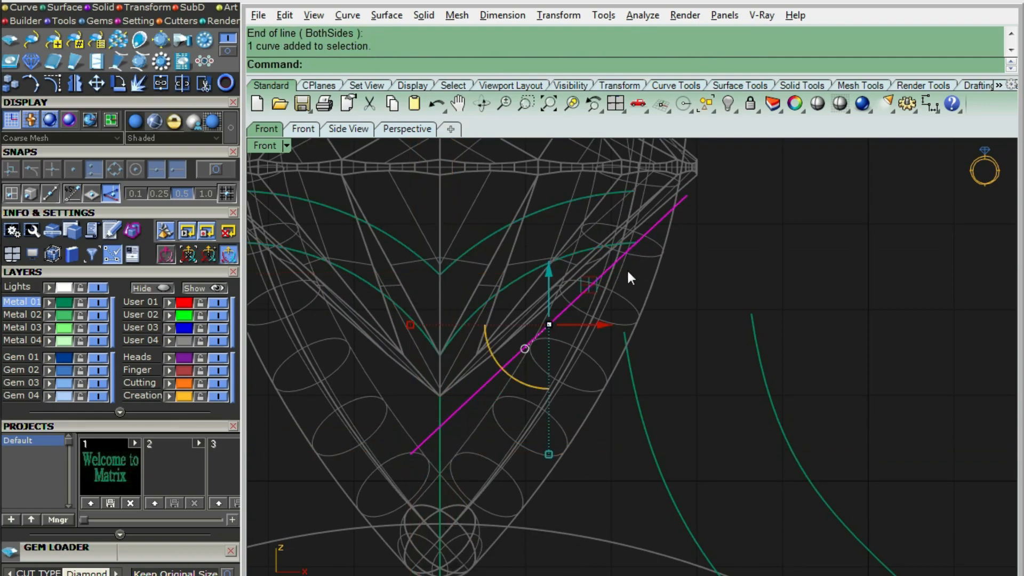
Move the diagonal line's lower endpoint onto the vertical centre line, just above the junction of the prongs.
key(ctrl+alt+s)
key(ctrl+alt+w)
right_drag(438, 430, 441, 417)
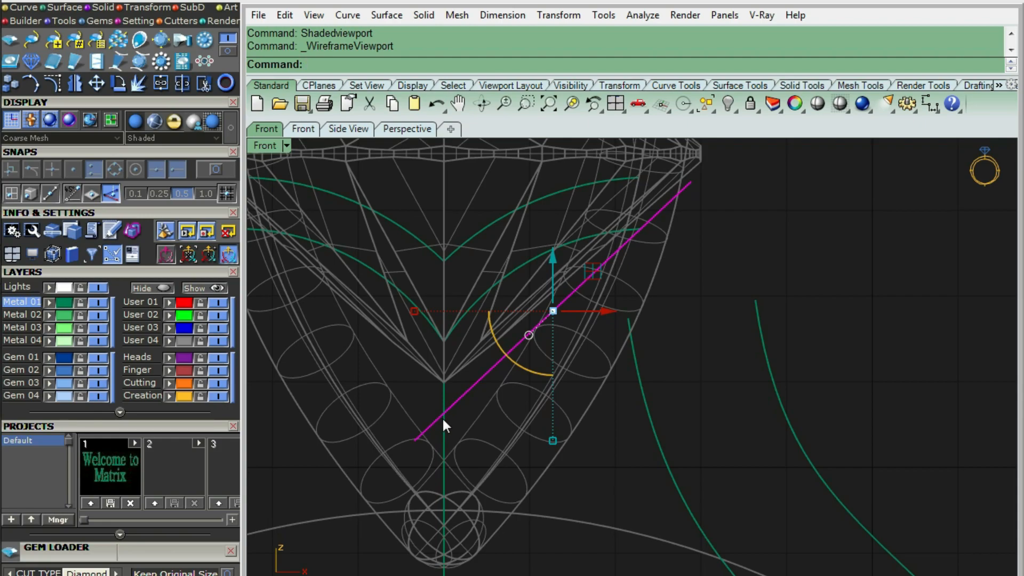
right_drag(396, 453, 399, 417)
key(F10)
drag(301, 478, 485, 413)
drag(487, 417, 489, 417)
key(Escape)
key(Escape)
click(504, 383)
key(ctrl+alt+s)
scroll(512, 380, down, 4)
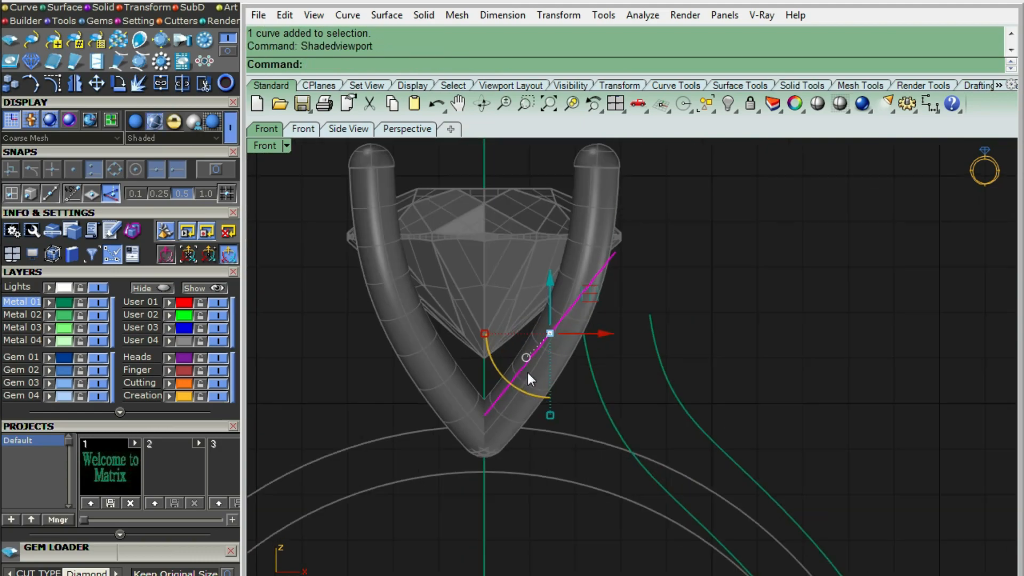
In the Top view, revolve the diagonal line 360 degrees about the vertical axis through the origin (0).
key(ctrl+alt+w)
scroll(581, 293, up, 2)
scroll(631, 257, up, 1)
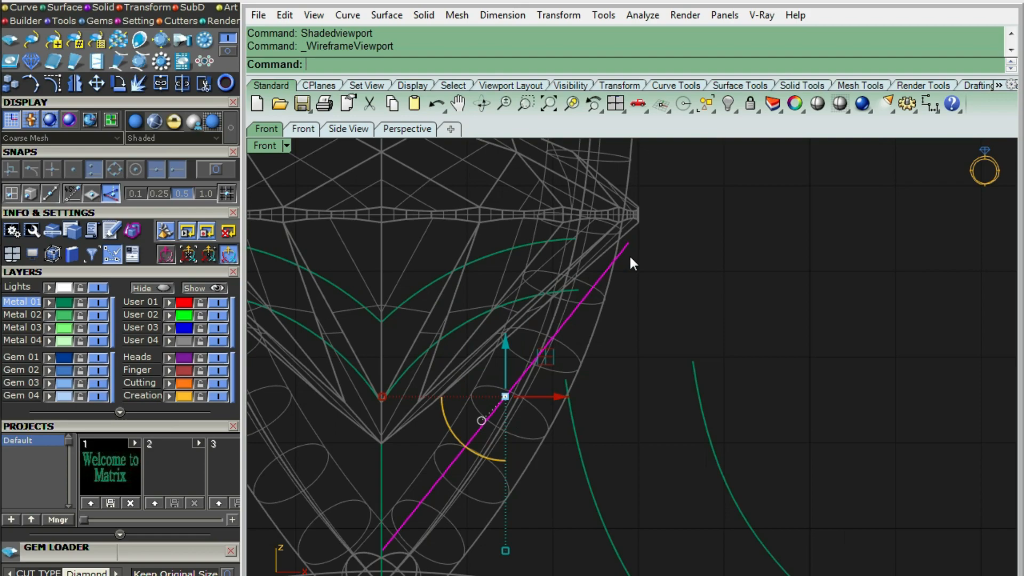
key(ctrl+F1)
scroll(630, 256, down, 4)
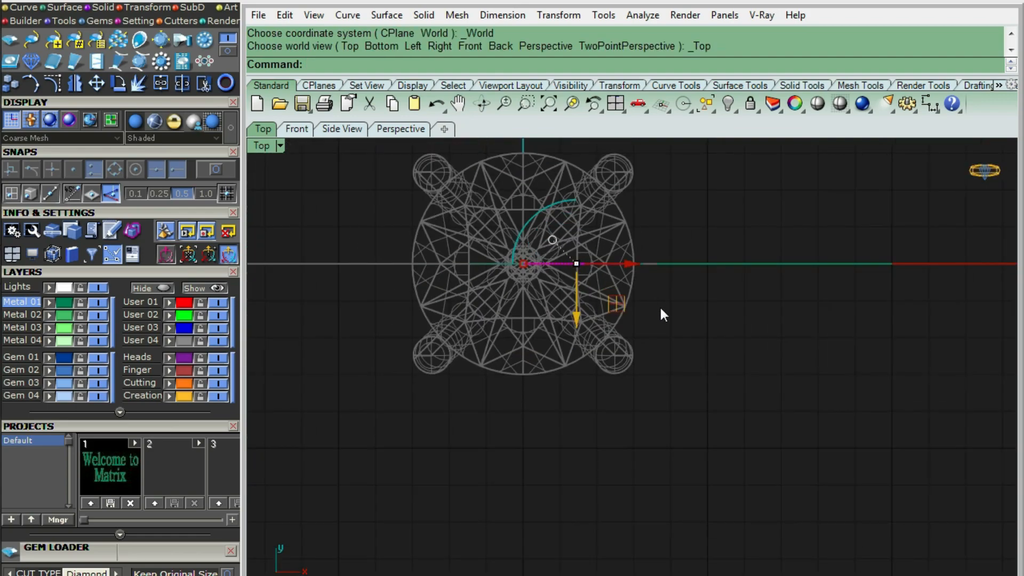
text(volve)
key(Return)
text(0)
key(Return)
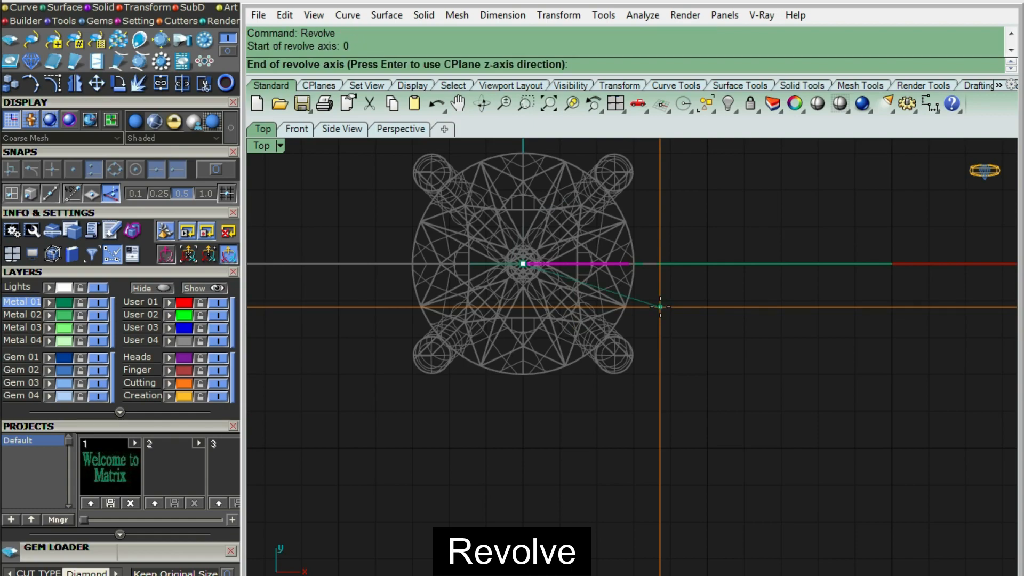
key(Return)
key(Return)
key(Return)
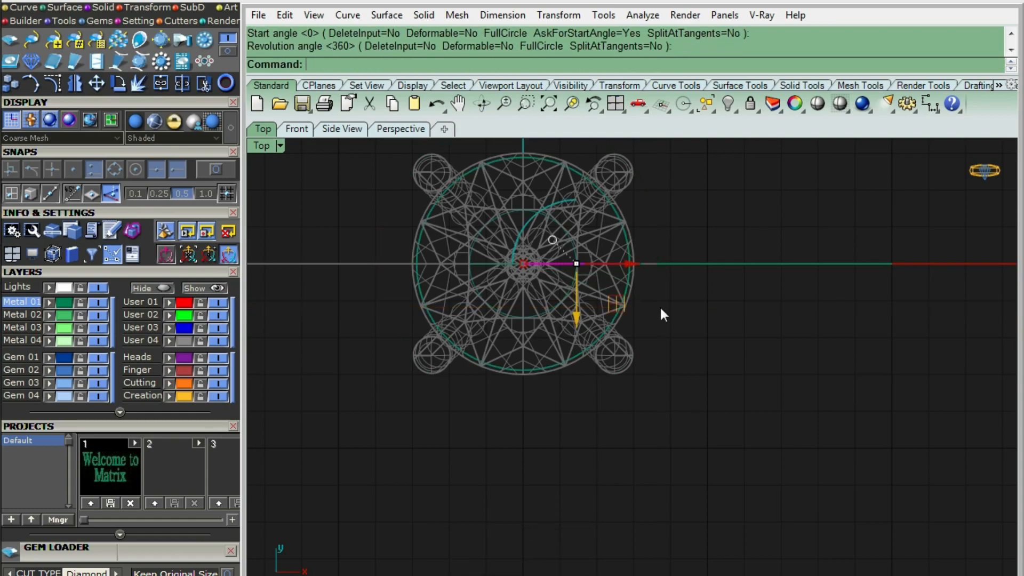
In the shaded Front view, move both V-shaped curves slightly down over the revolved cone.
key(ctrl+F2)
key(ctrl+alt+s)
click(731, 282)
key(ctrl+alt+w)
scroll(532, 375, up, 3)
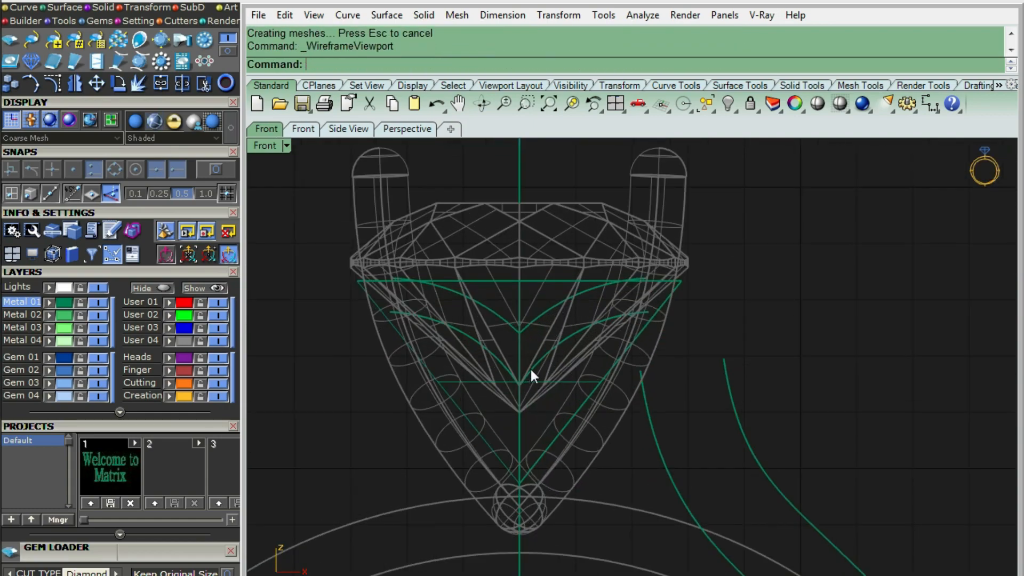
scroll(536, 331, up, 2)
key(ctrl+alt+s)
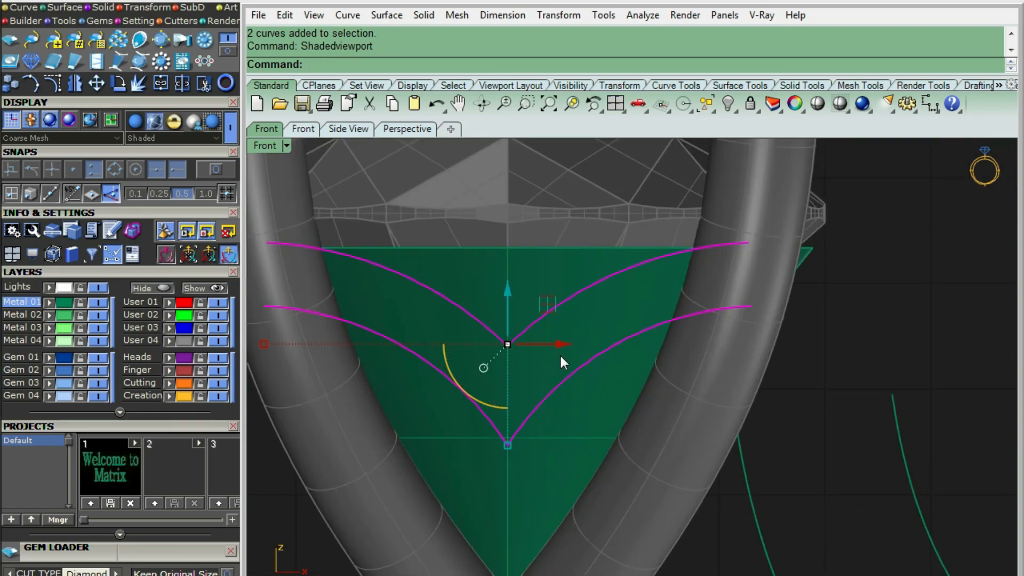
scroll(558, 349, down, 3)
scroll(581, 304, up, 3)
text(M)
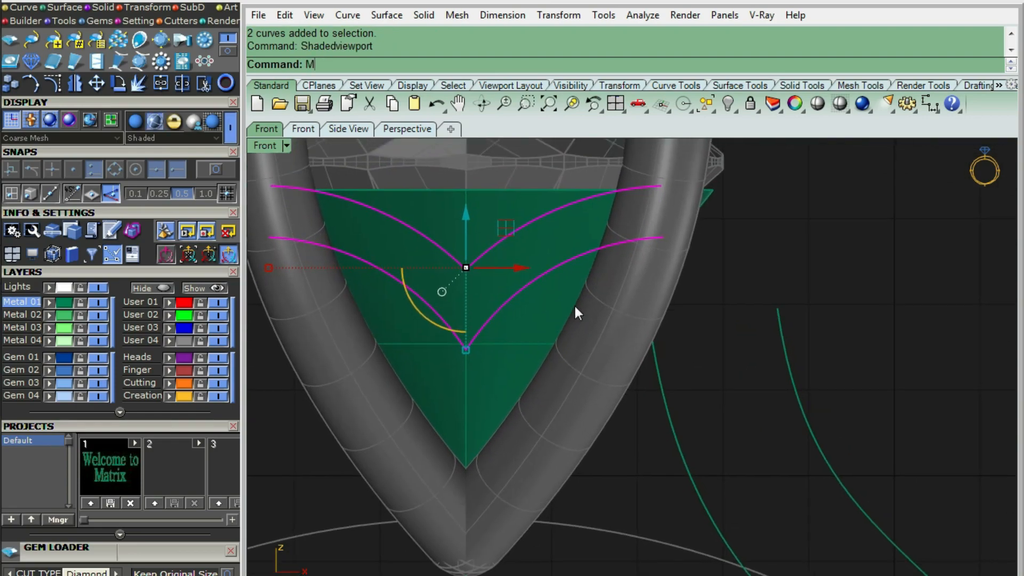
key(Return)
click(596, 316)
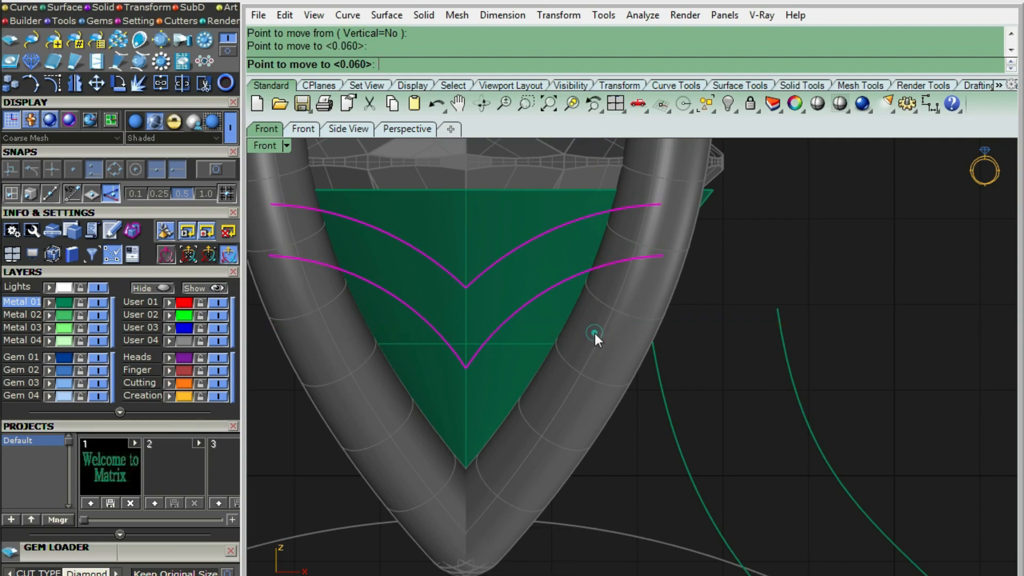
click(594, 334)
Project both V-shaped curves onto the revolved cone and inspect the projected curves from the Top view.
text(Project)
key(Return)
click(507, 354)
key(Return)
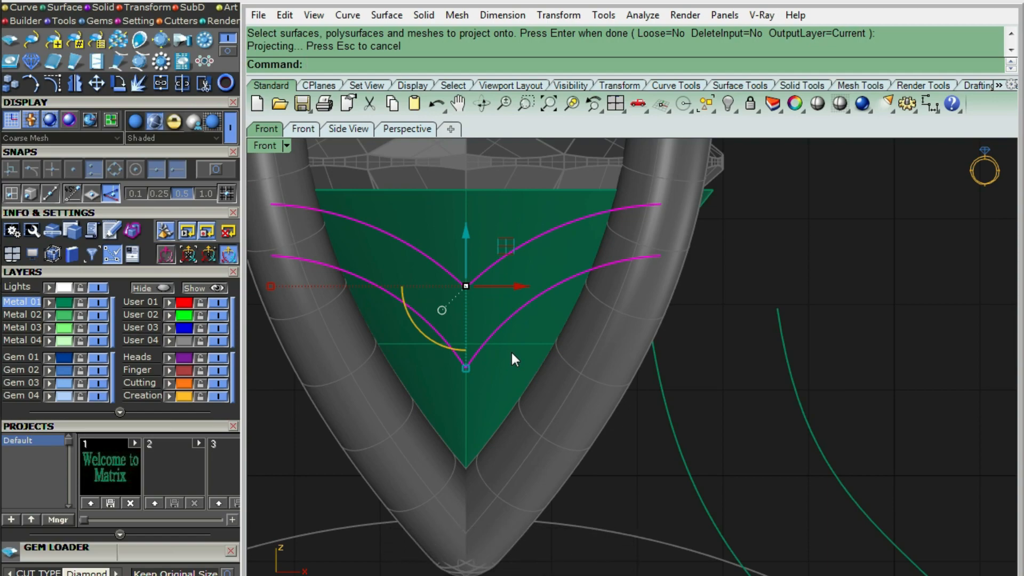
right_drag(511, 353, 558, 498)
key(ctrl+F1)
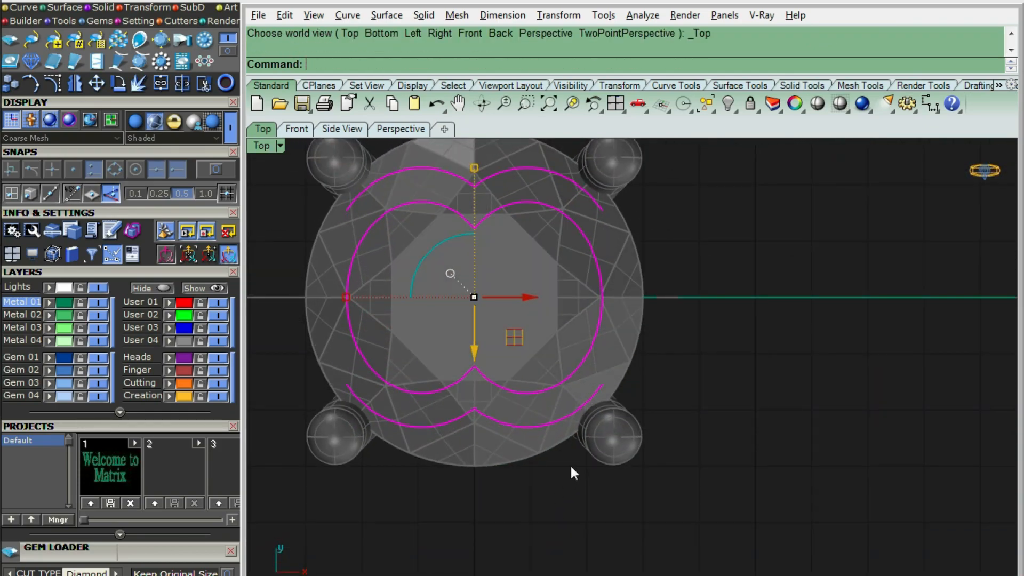
key(ctrl+alt+w)
key(ctrl+alt+s)
key(ctrl+alt+w)
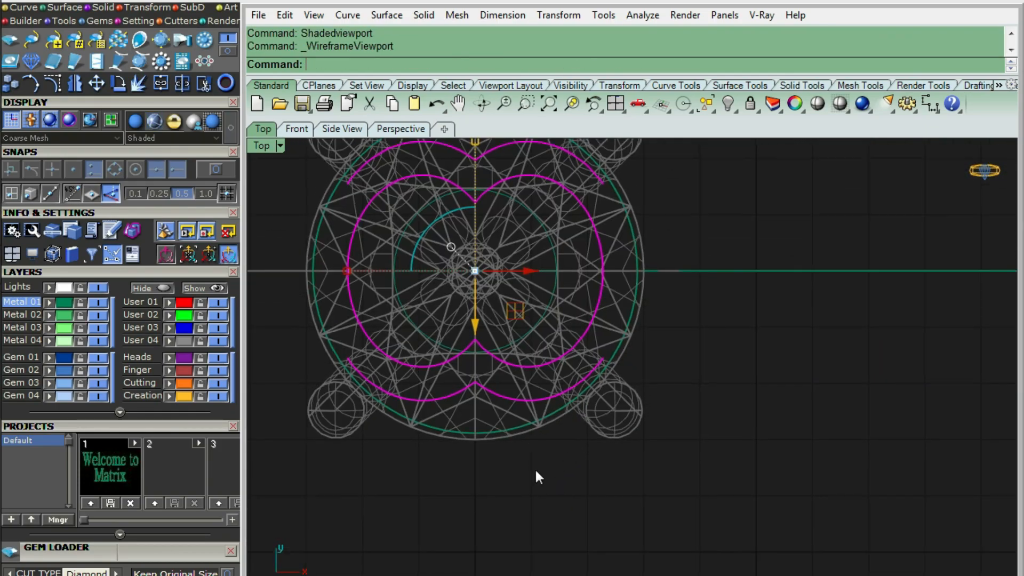
In the Top view, draw a diagonal line from the origin (0) to just beyond the lower-right prong.
key(Escape)
text(Line)
key(Return)
text(0)
key(Return)
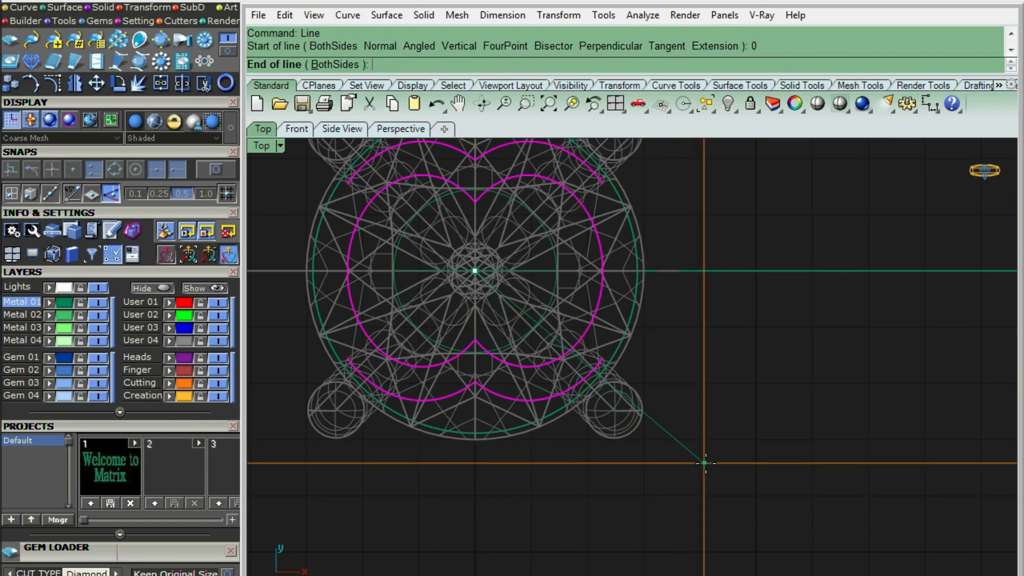
click(705, 463)
scroll(575, 393, down, 3)
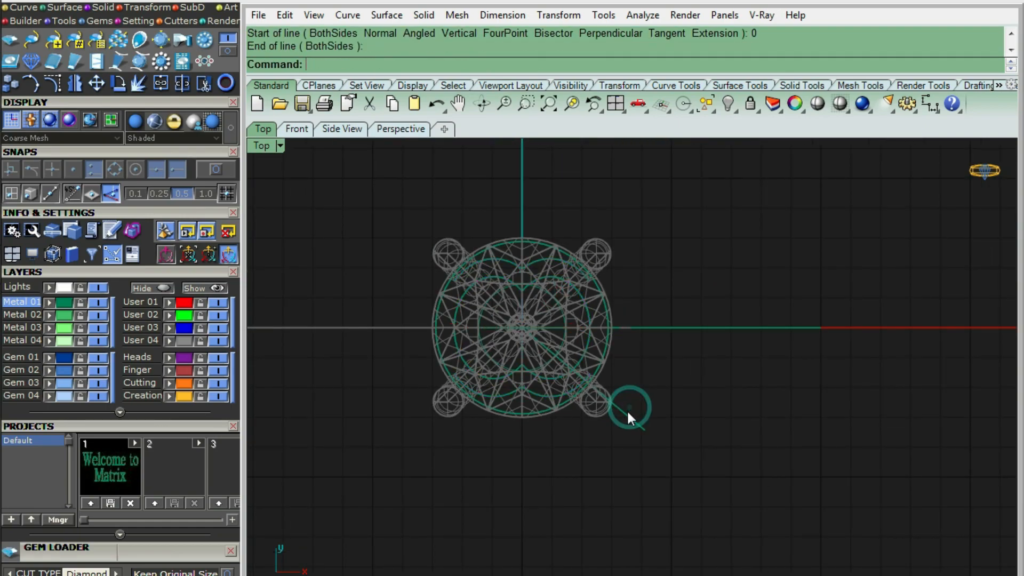
click(626, 408)
key(Escape)
scroll(511, 330, up, 2)
key(ctrl+alt+s)
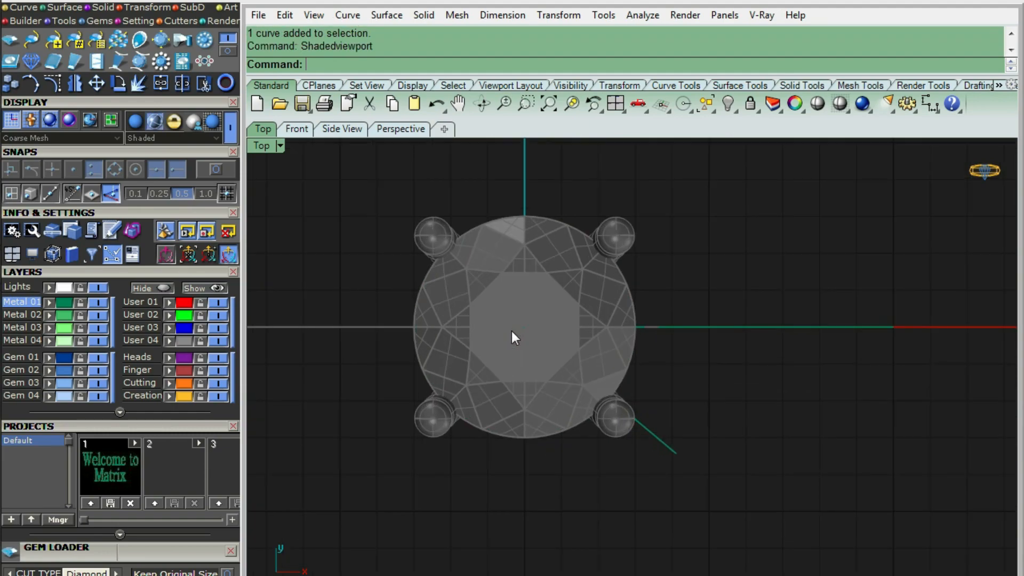
Unlock the four prongs and group them together with the diamond.
text(UnlockSelected)
key(Return)
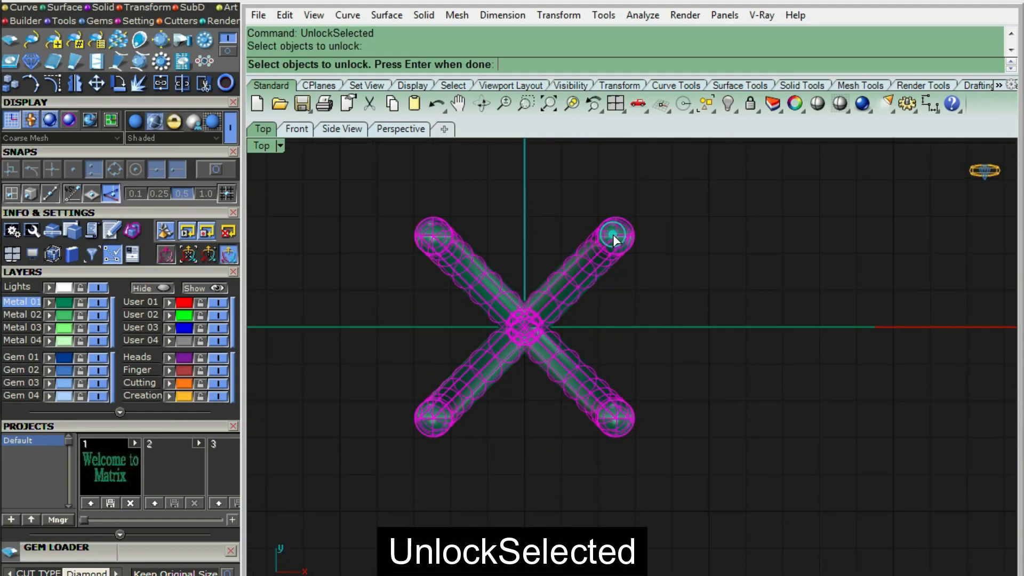
click(614, 235)
key(Return)
key(ctrl+a)
key(ctrl+g)
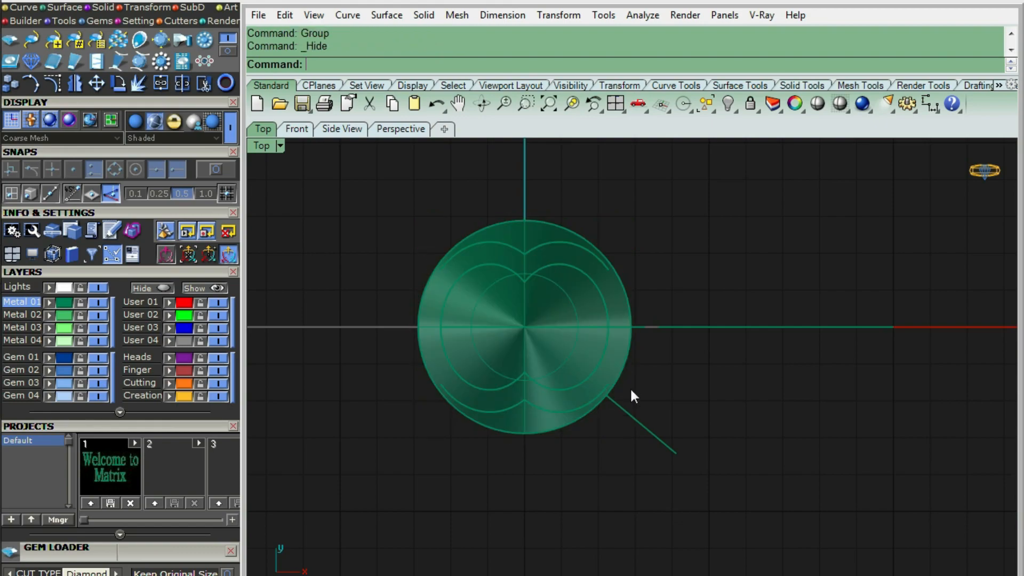
Hide the grouped head with its diamond and the revolved cone surface, leaving the projected curves.
click(558, 321)
click(600, 349)
key(ctrl+h)
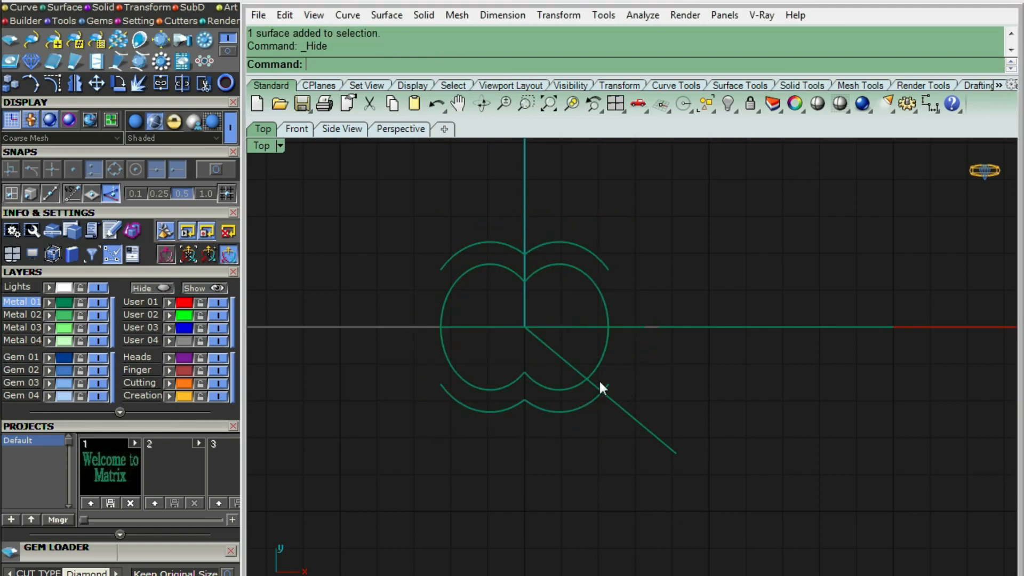
Mirror the lower-right diagonal line across the vertical axis in the Top view.
click(616, 411)
scroll(616, 401, up, 3)
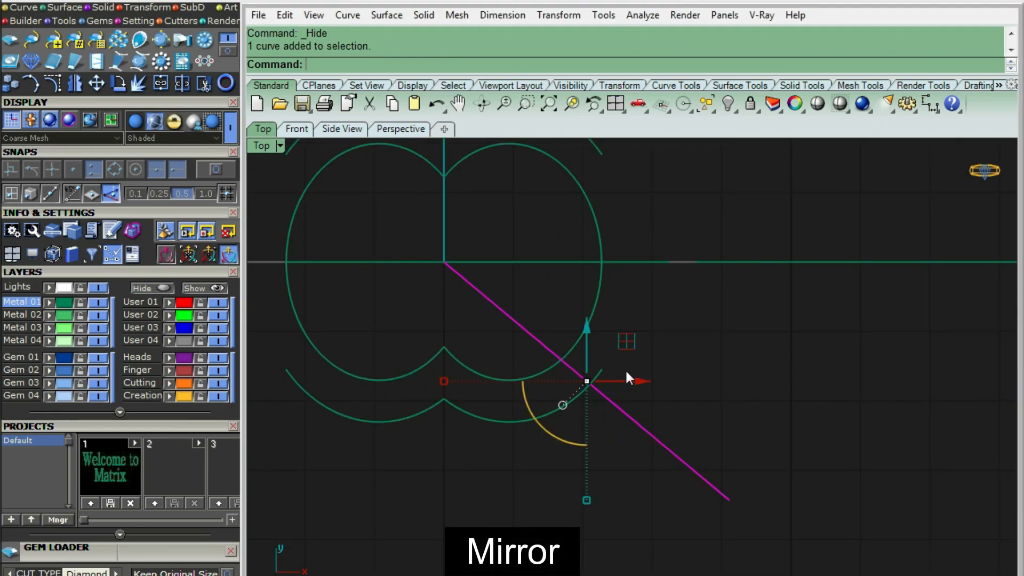
click(606, 399)
key(m)
Trim the lower projected curves and both diagonal lines against each other into a closed V-shaped gallery outline.
drag(404, 464, 308, 336)
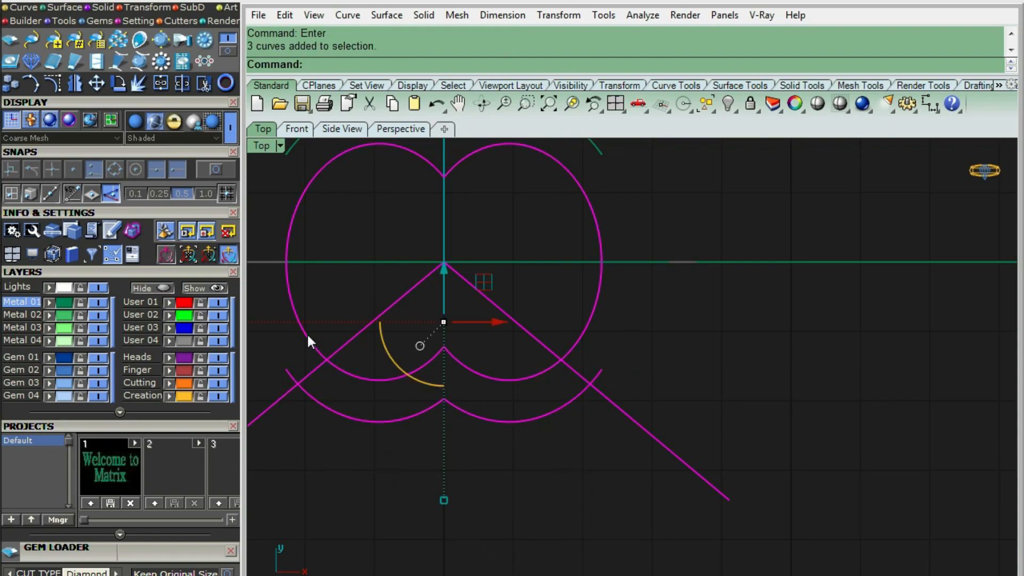
key(ctrl+t)
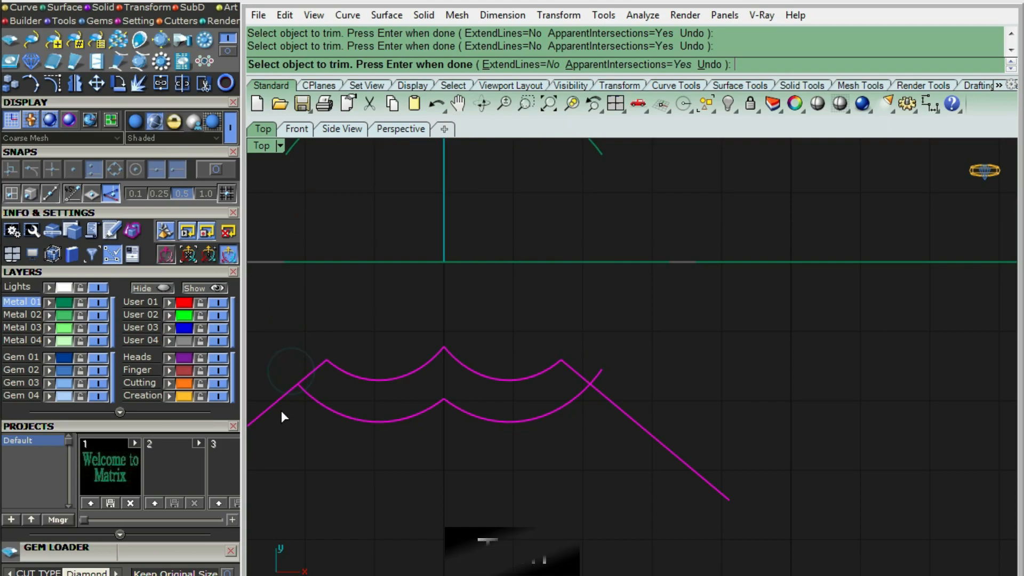
click(617, 409)
click(596, 375)
key(Return)
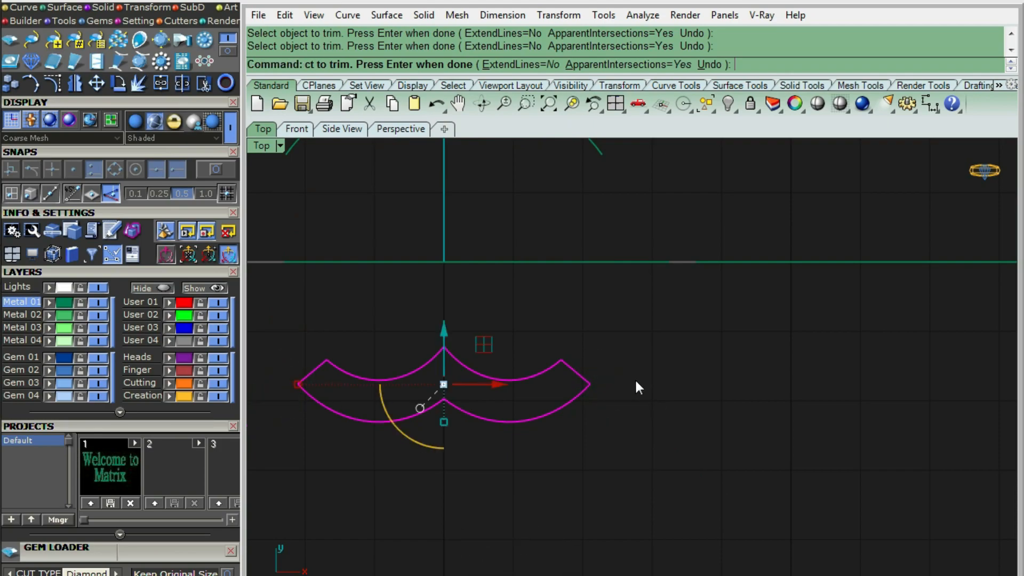
Hide the two original V-shaped curves from which the gallery outline was projected.
key(ctrl+z)
click(659, 432)
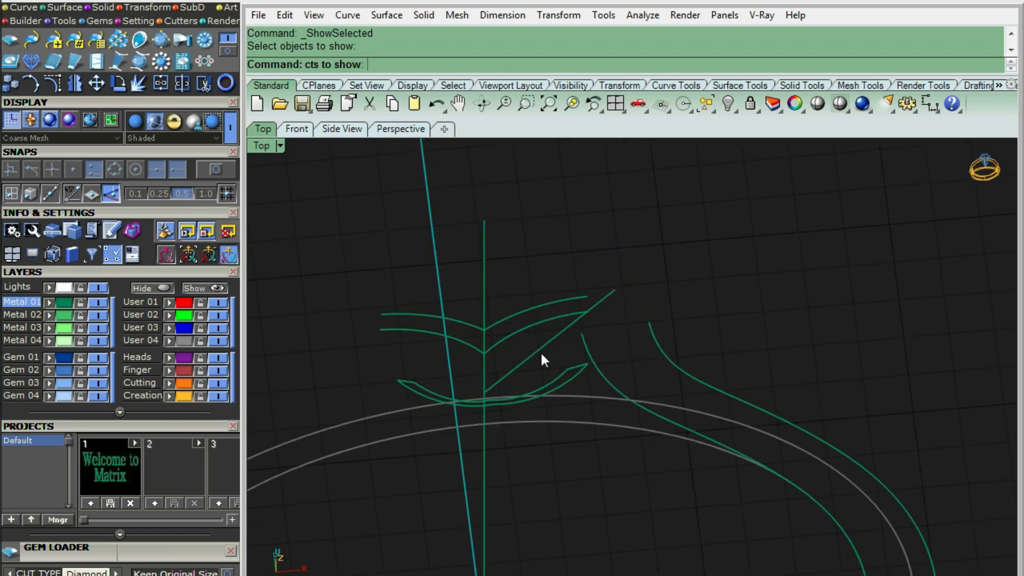
click(519, 325)
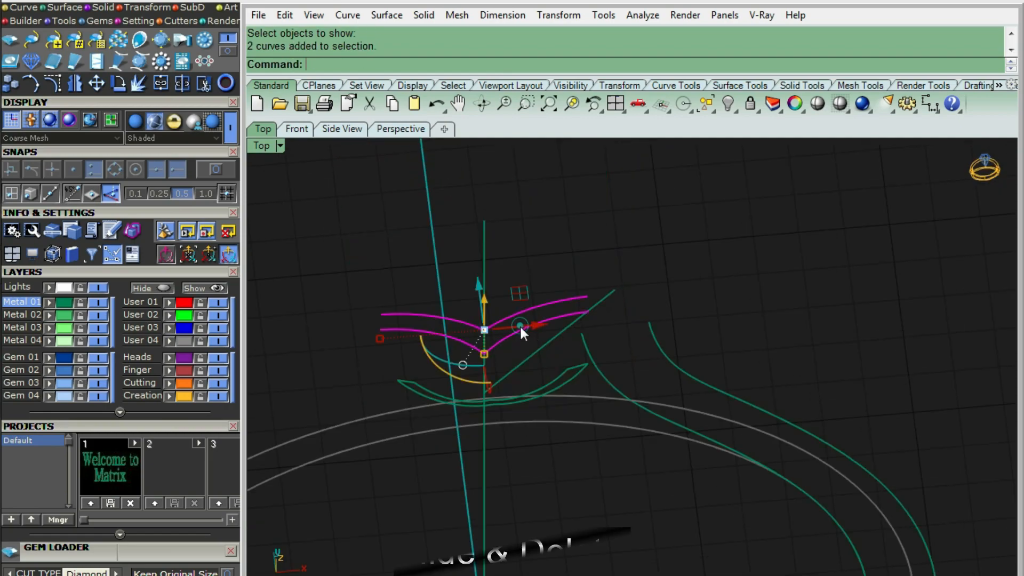
key(ctrl+h)
ctrl+shift+right_drag(585, 338, 600, 292)
click(599, 290)
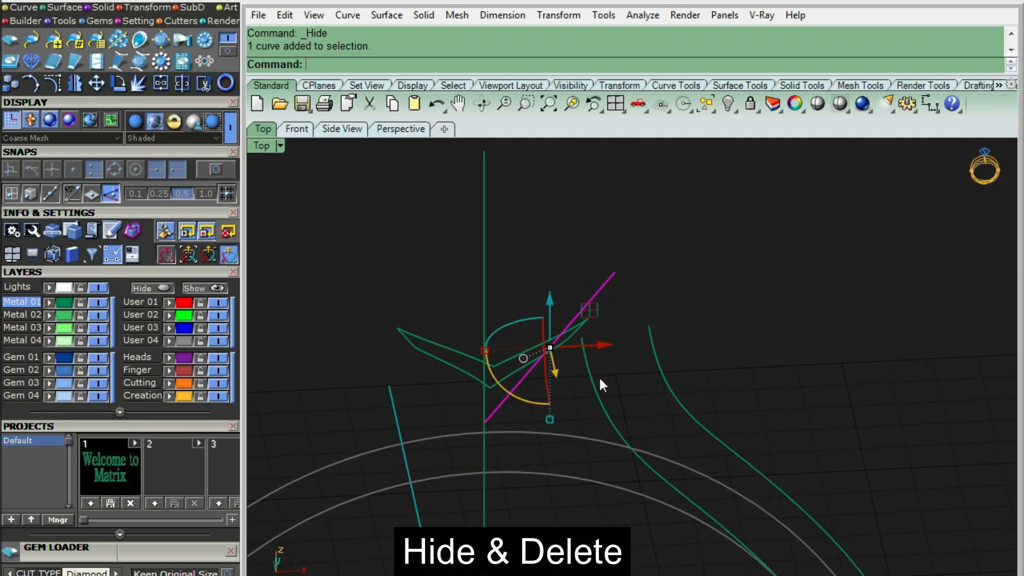
ctrl+shift+right_drag(599, 376, 601, 470)
key(ctrl+h)
key(ctrl+z)
scroll(566, 374, down, 5)
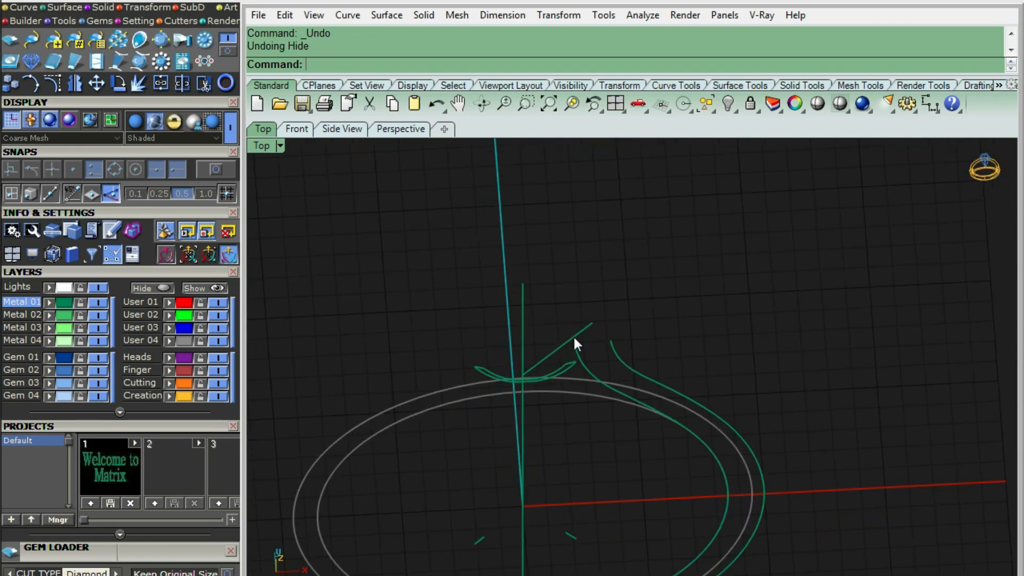
Delete the cone's diagonal profile line and the leftover projected curve pieces.
click(573, 337)
key(Delete)
key(Delete)
ctrl+shift+right_drag(599, 546, 534, 417)
Bring back only the revolved cone from the hidden objects.
key(ctrl+shift+h)
scroll(531, 418, up, 6)
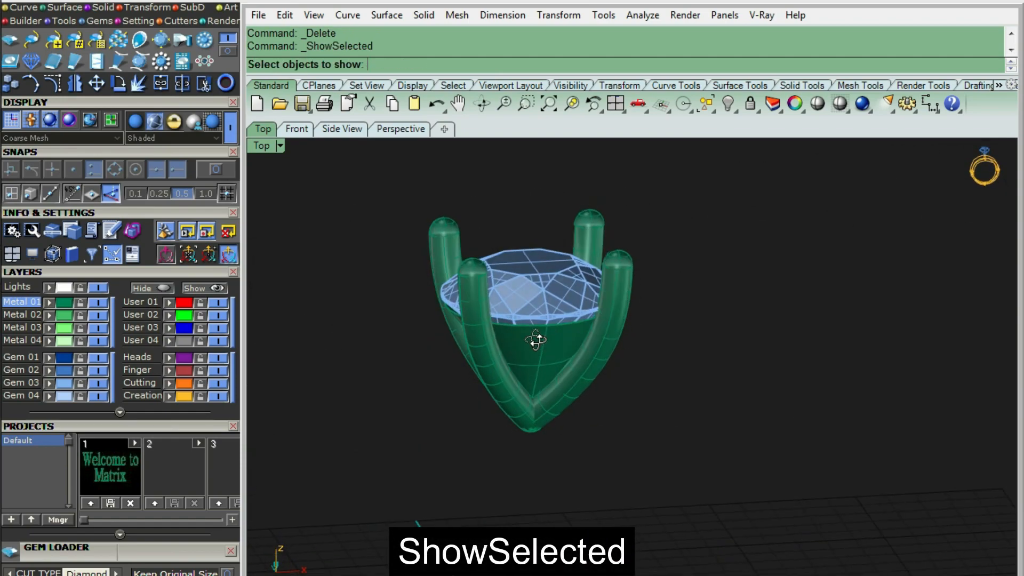
scroll(517, 305, up, 6)
ctrl+shift+right_drag(506, 383, 497, 299)
click(519, 319)
scroll(498, 299, down, 6)
Split the cone with the gallery outline curves and delete the cone surface outside the outline.
key(ctrl+shift+s)
drag(365, 219, 605, 379)
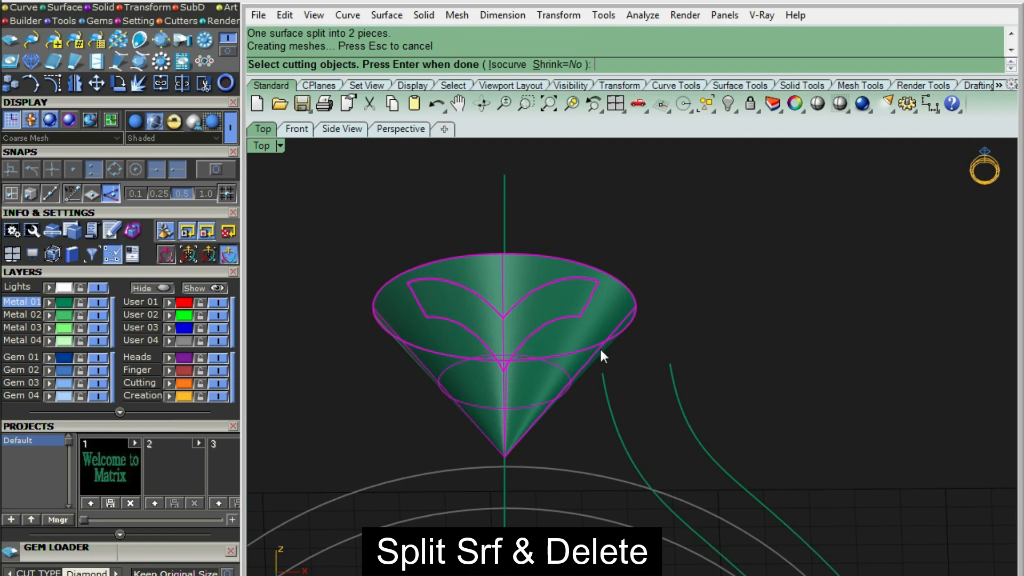
key(Return)
click(518, 267)
key(Delete)
key(End)
ctrl+shift+right_drag(525, 336, 521, 264)
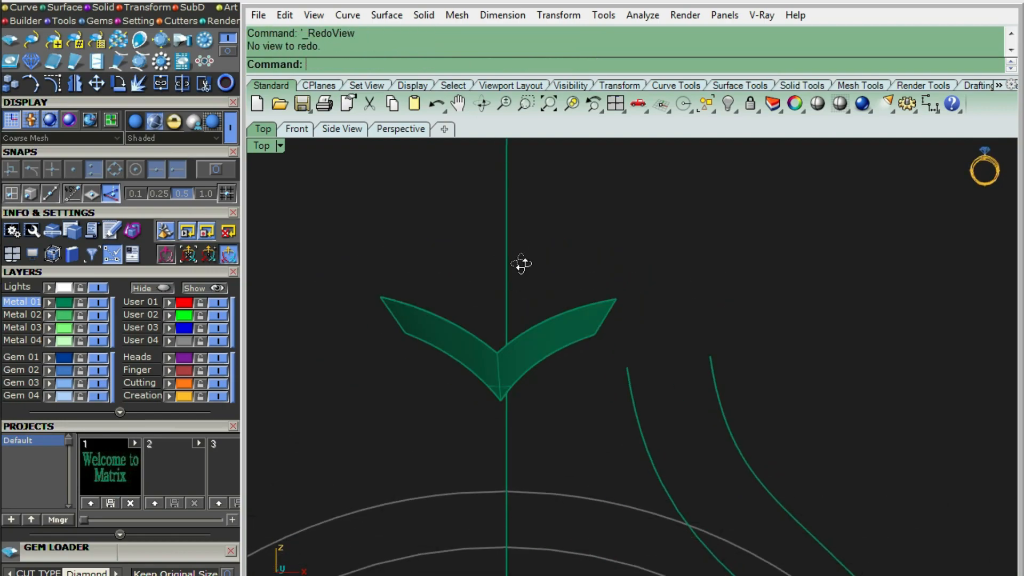
Delete the outline curves around the V-shaped surface while keeping the surface itself.
key(Home)
drag(315, 201, 642, 411)
scroll(572, 301, up, 3)
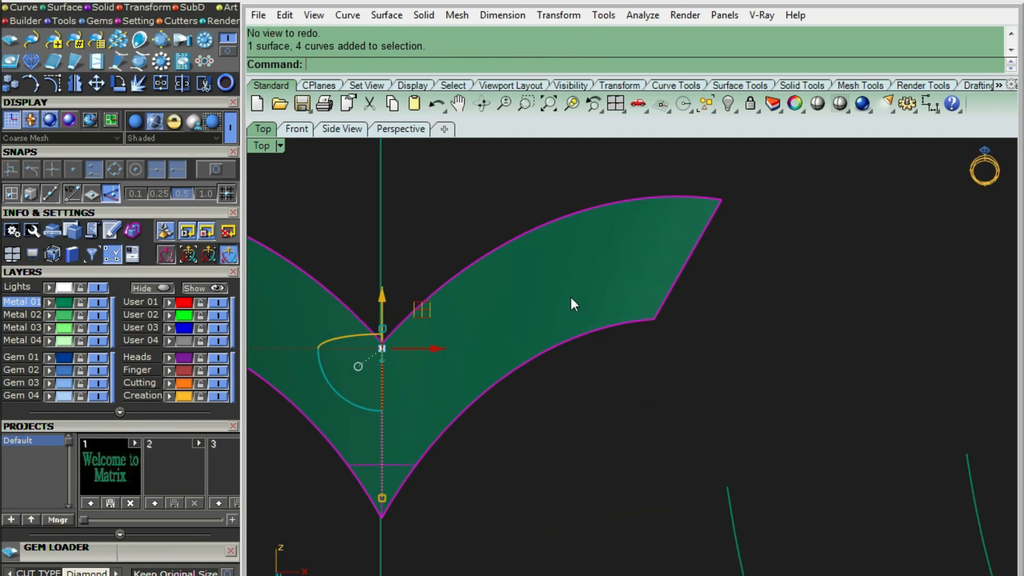
ctrl+click(570, 296)
key(Delete)
Offset the V-shaped surface by 0.55 with the Solid option to form a gallery piece.
scroll(567, 294, down, 2)
click(568, 296)
ctrl+shift+right_drag(604, 238, 562, 376)
text(OS)
scroll(523, 340, up, 2)
key(Return)
scroll(523, 340, up, 2)
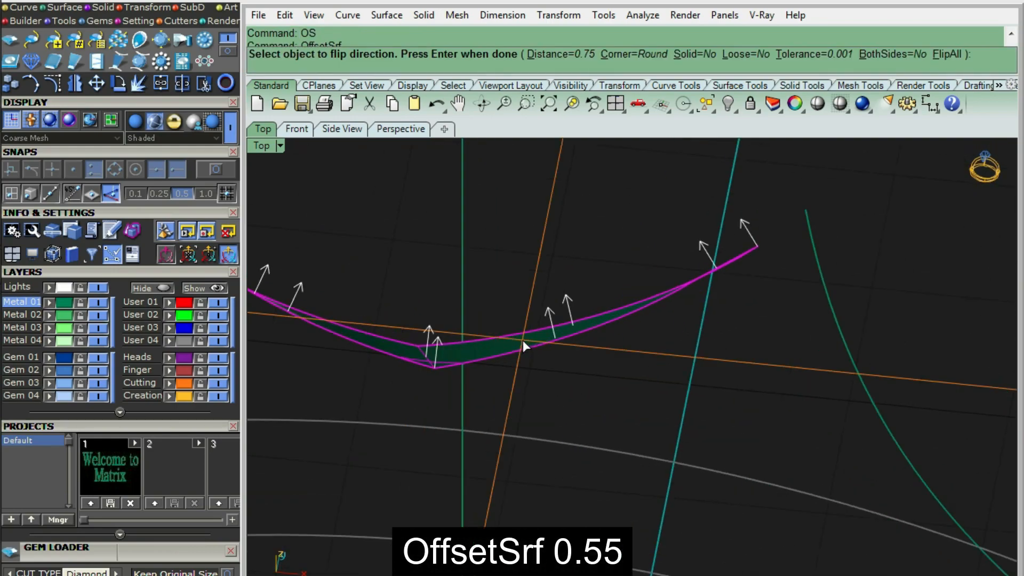
text(0.55)
key(Return)
text(s)
key(Return)
key(Return)
scroll(589, 349, down, 4)
mouse_move(602, 379)
ctrl+shift+right_down()
mouse_move(603, 426)
mouse_move(610, 396)
ctrl+shift+right_up()
Show the grouped head and diamond again around the gallery piece in a shaded Top view.
key(ctrl+F1)
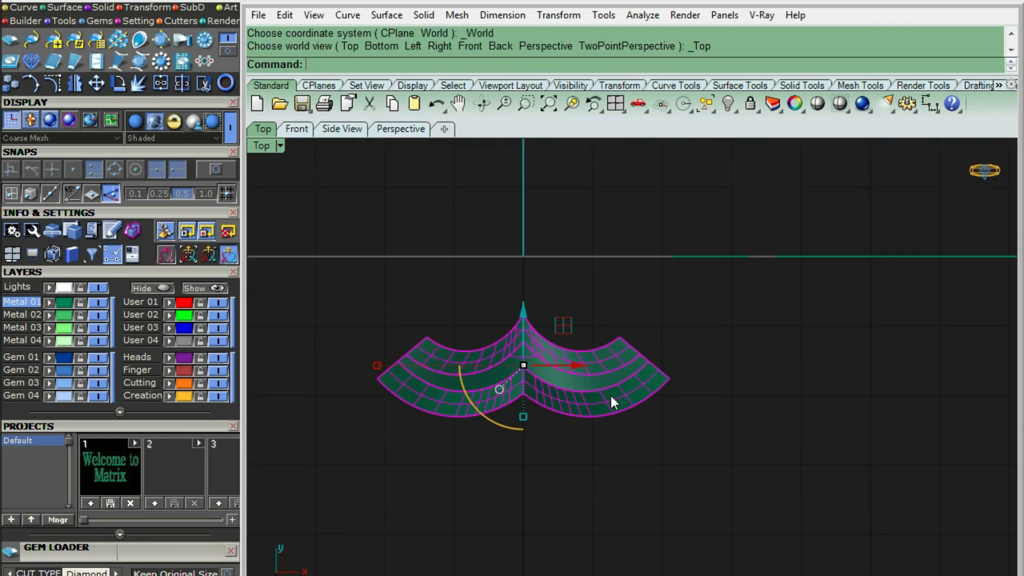
click(595, 469)
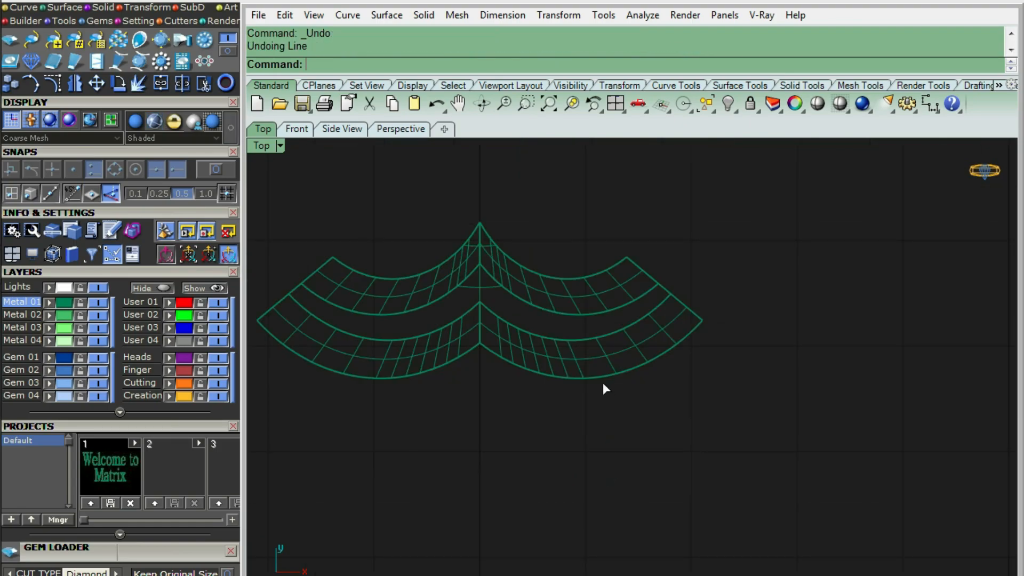
click(602, 368)
key(Return)
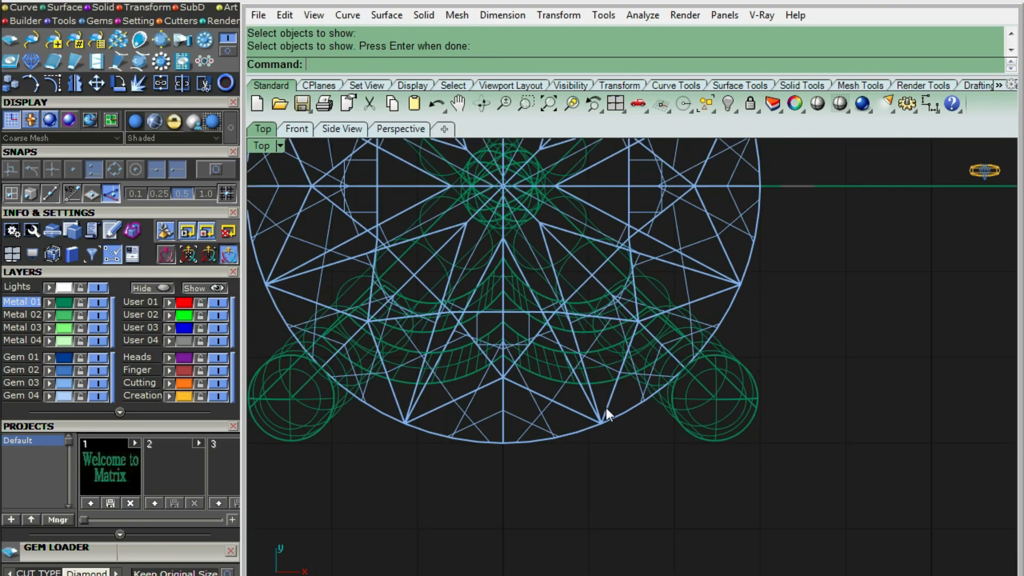
key(ctrl+alt+s)
Move the gallery solid outward along the Y axis toward the front prongs and adjust its position in the Top view.
mouse_move(605, 407)
ctrl+shift+right_down()
mouse_move(533, 319)
mouse_move(480, 354)
ctrl+shift+right_up()
click(580, 369)
mouse_move(580, 369)
ctrl+shift+right_down()
mouse_move(487, 354)
mouse_move(575, 387)
ctrl+shift+right_up()
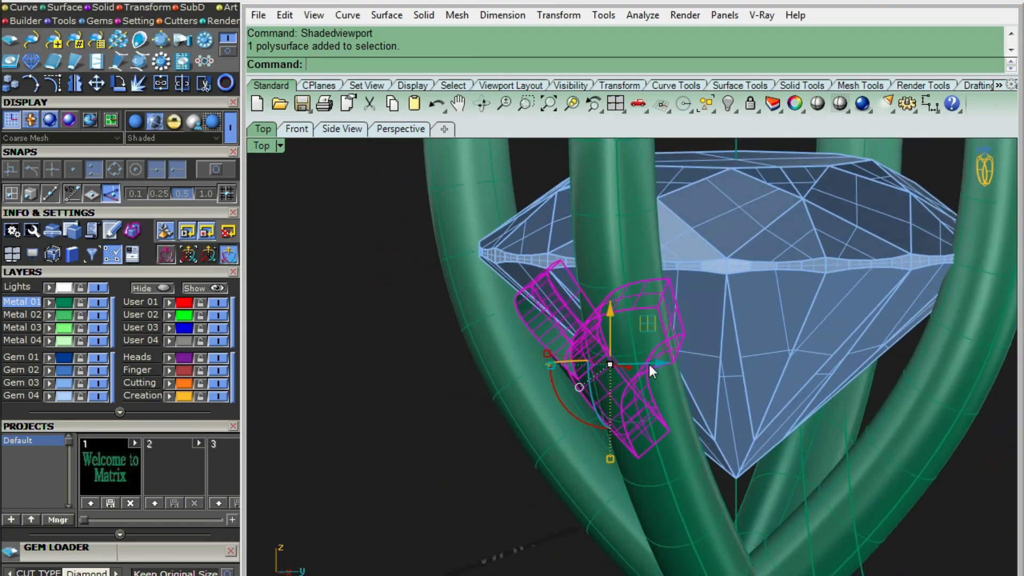
drag(648, 364, 548, 413)
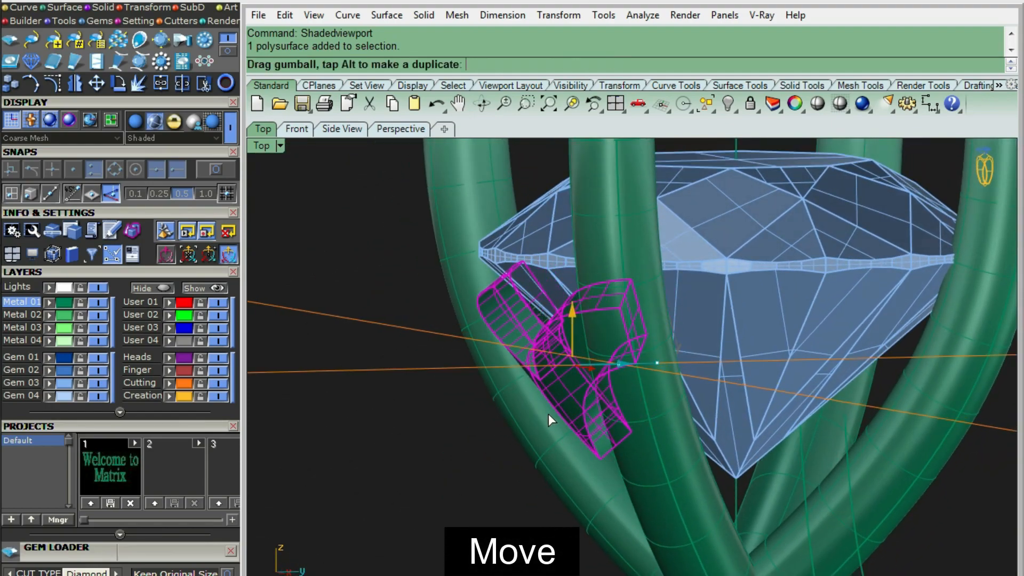
ctrl+shift+right_drag(548, 414, 639, 412)
key(F1)
right_drag(607, 447, 557, 370)
drag(549, 300, 542, 270)
In the Front view, lower the gallery solid slightly between the two front prongs.
ctrl+shift+right_drag(564, 450, 501, 363)
key(F2)
click(558, 334)
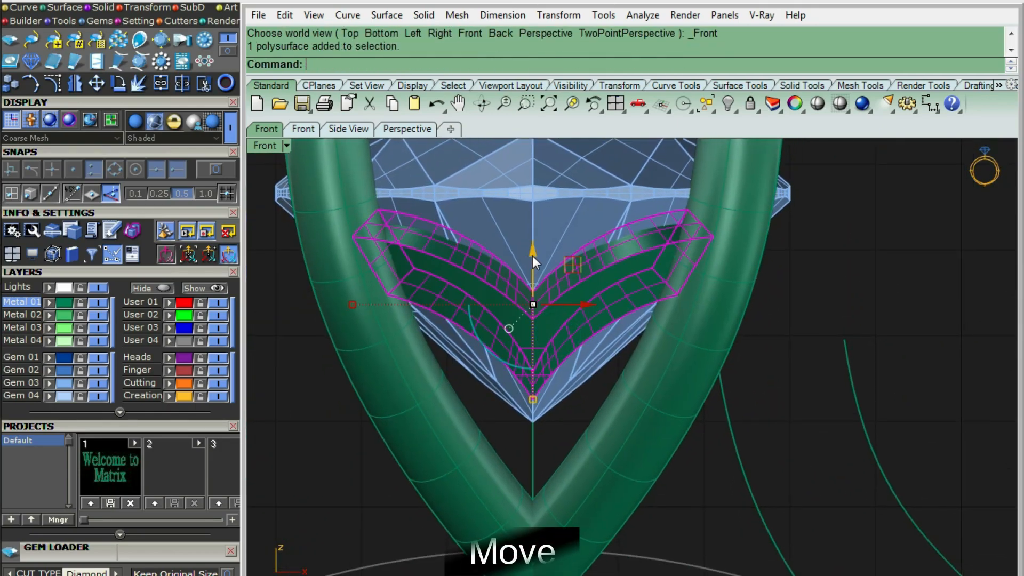
drag(533, 255, 532, 274)
click(562, 431)
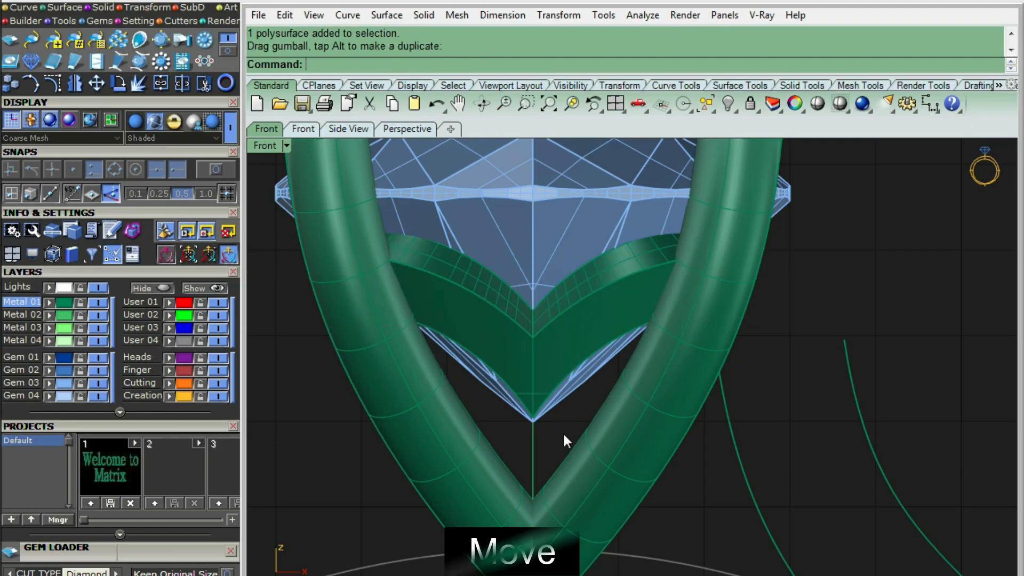
In the Top view, nudge the gallery solid slightly outward along the Y axis.
ctrl+shift+right_drag(530, 493, 597, 510)
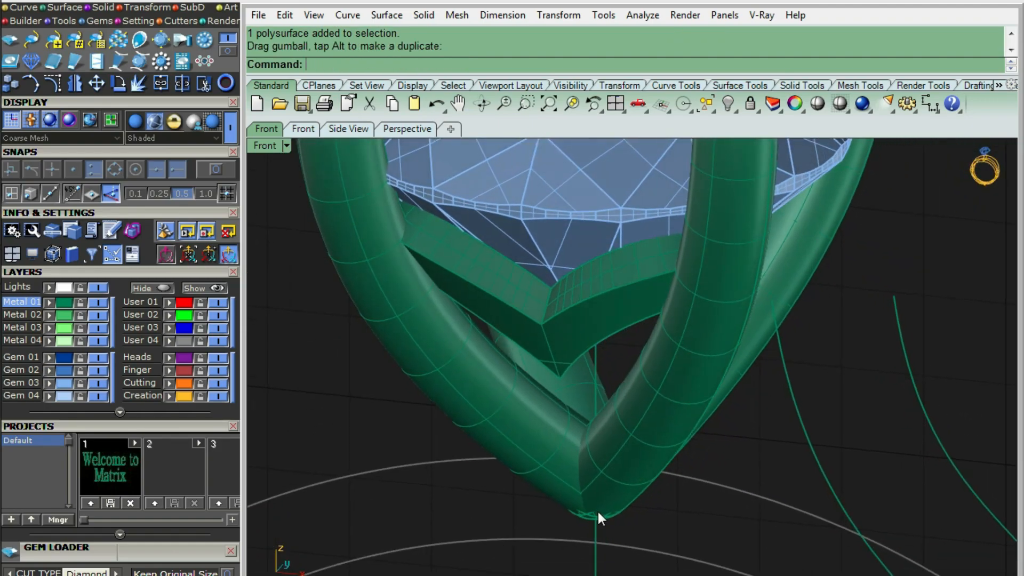
right_drag(548, 334, 664, 507)
click(599, 452)
key(F1)
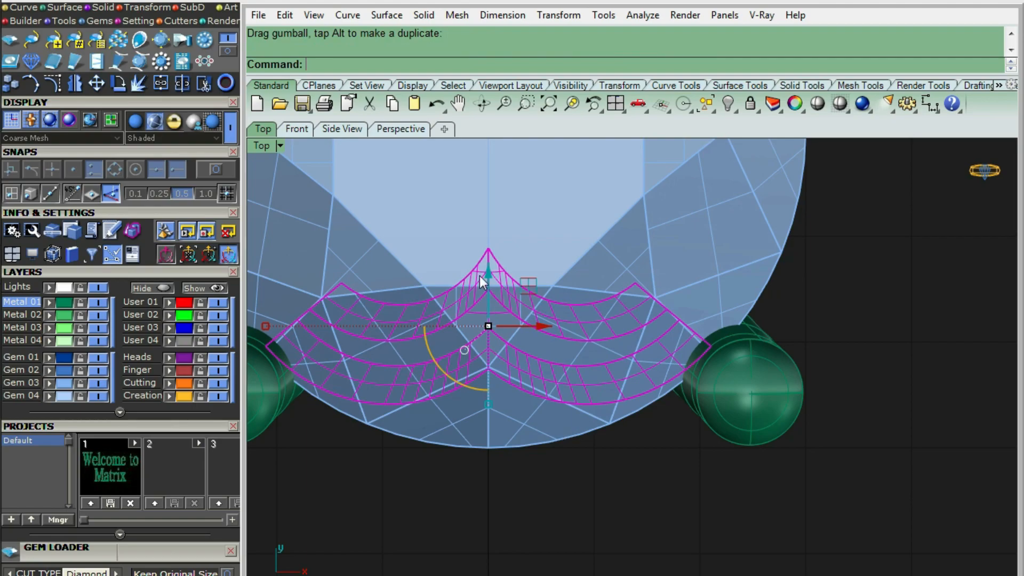
drag(483, 274, 484, 280)
click(605, 522)
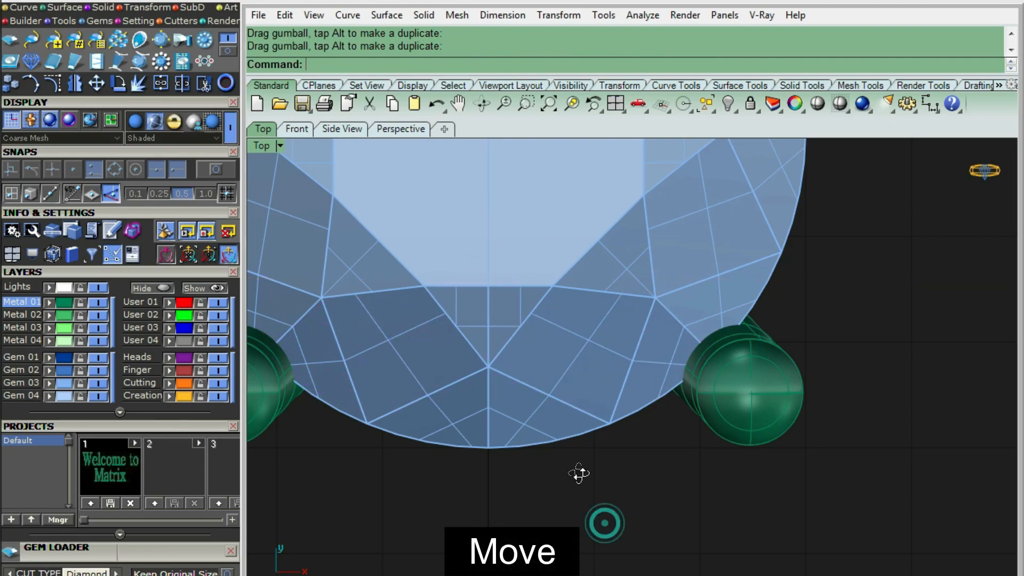
Ungroup the head to separate the diamond from the prongs.
mouse_move(578, 473)
ctrl+shift+right_down()
mouse_move(565, 325)
mouse_move(664, 391)
mouse_move(548, 412)
mouse_move(617, 455)
mouse_move(769, 347)
mouse_move(639, 430)
mouse_move(595, 402)
ctrl+shift+right_up()
text(s)
key(Return)
click(594, 401)
ctrl+shift+right_drag(610, 453, 571, 376)
scroll(671, 392, down, 3)
click(567, 329)
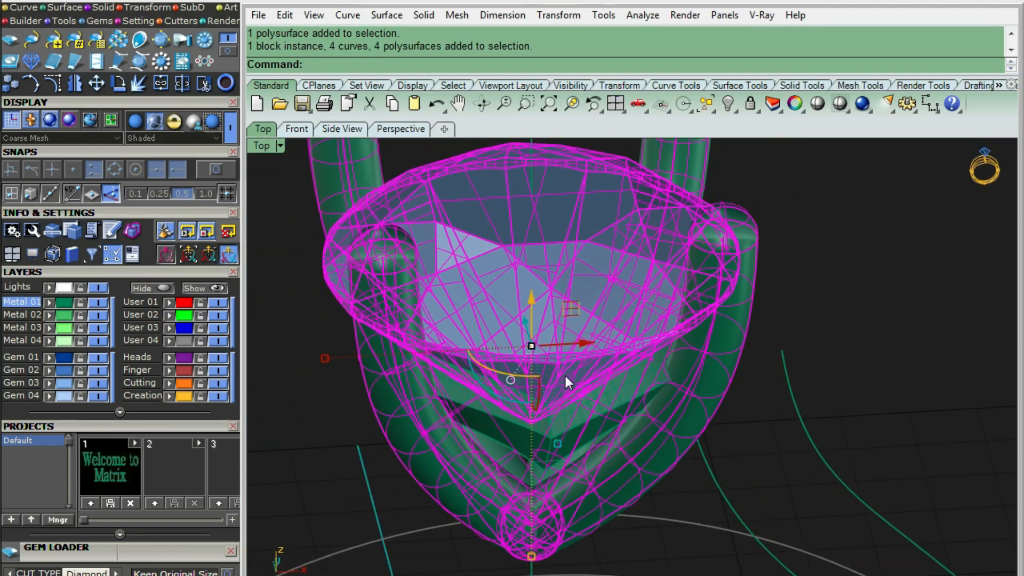
scroll(564, 374, down, 4)
key(ctrl+shift+g)
Hide the diamond and the four prongs with their curves.
click(546, 297)
scroll(630, 349, up, 6)
key(ctrl+h)
click(710, 312)
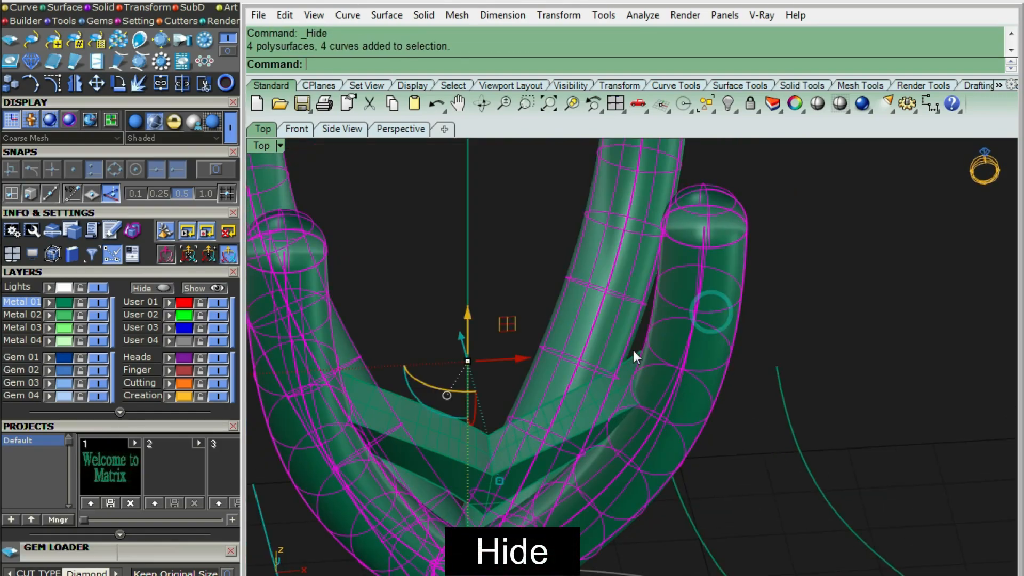
key(ctrl+h)
Explode the V-shaped gallery solid into separate surfaces.
scroll(609, 305, down, 2)
scroll(649, 391, up, 5)
click(604, 388)
scroll(651, 344, down, 6)
text(XX)
key(Return)
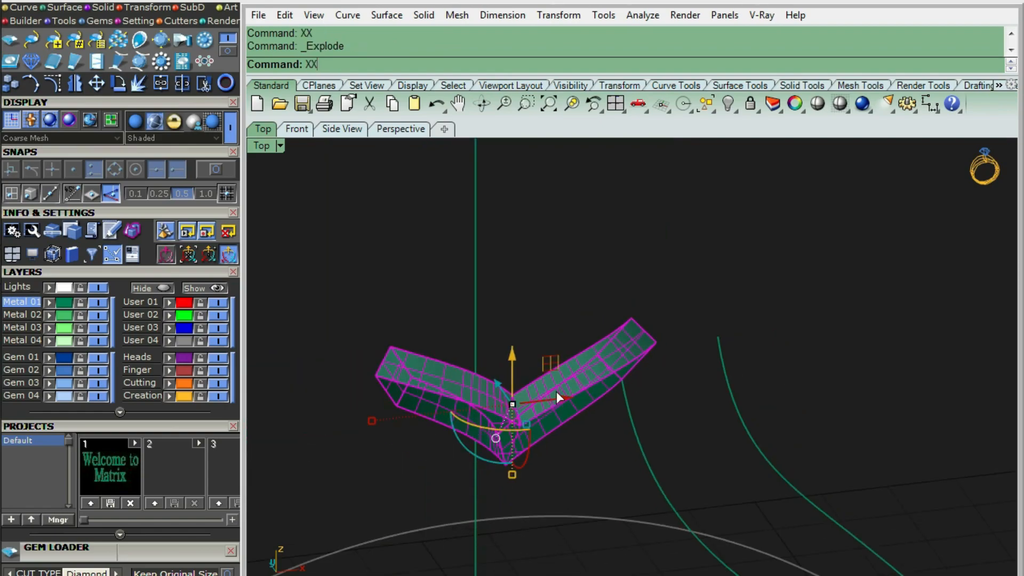
Delete the unneeded faces of the exploded gallery, keeping only a single V-shaped surface.
scroll(554, 389, up, 3)
click(606, 368)
key(Delete)
scroll(561, 428, up, 2)
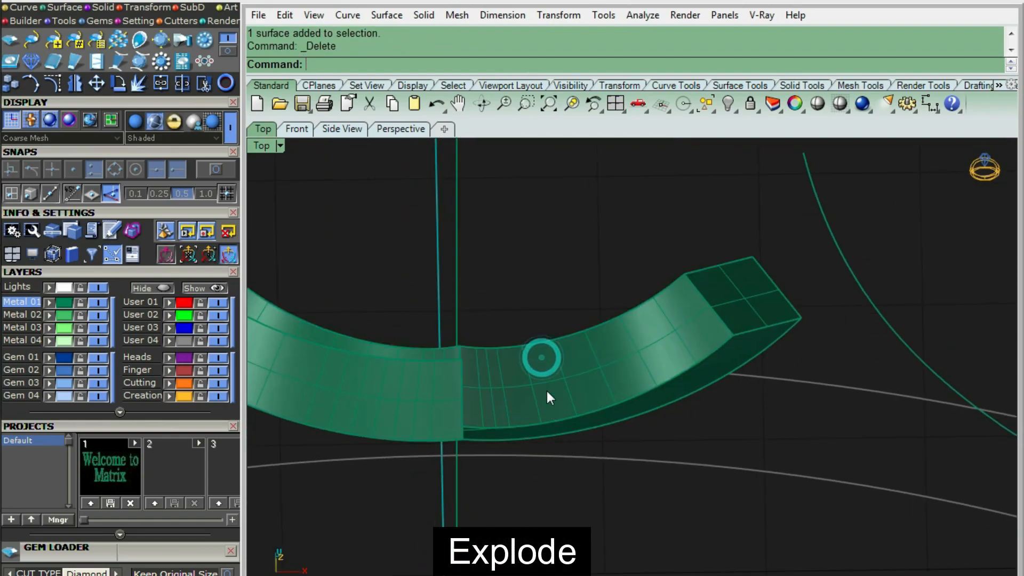
right_drag(547, 390, 594, 362)
click(594, 354)
key(Delete)
right_drag(711, 285, 482, 303)
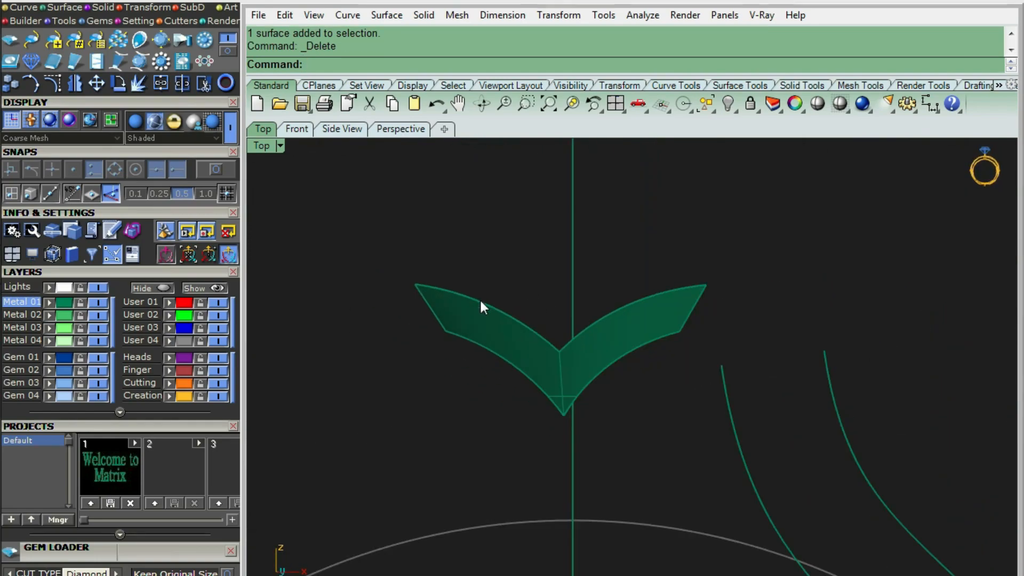
Extend both end edges of the V-shaped gallery surface with an extension factor of 0.2.
click(387, 15)
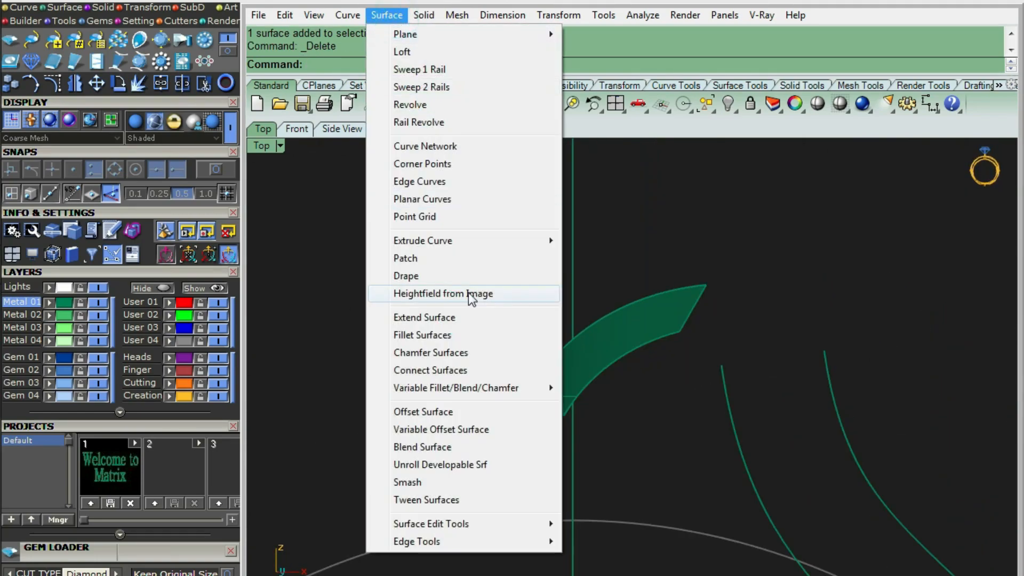
click(466, 318)
scroll(688, 298, up, 3)
click(701, 312)
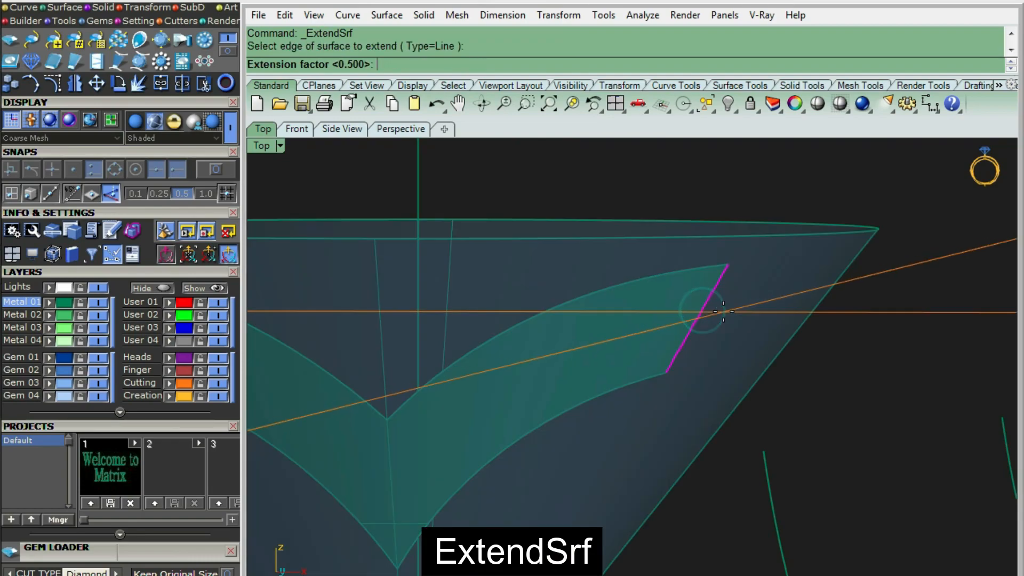
text(.2)
key(Return)
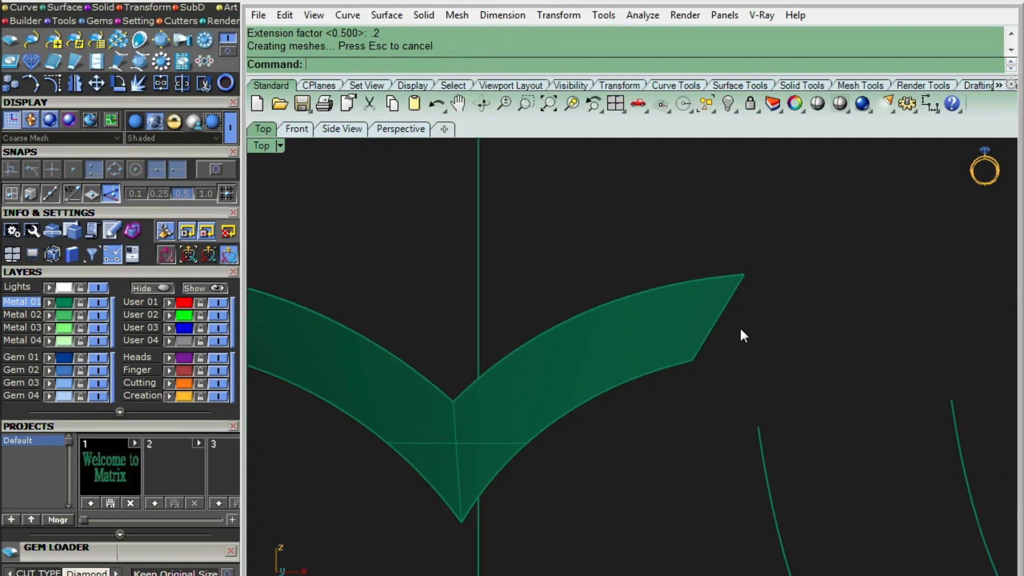
click(395, 329)
key(Return)
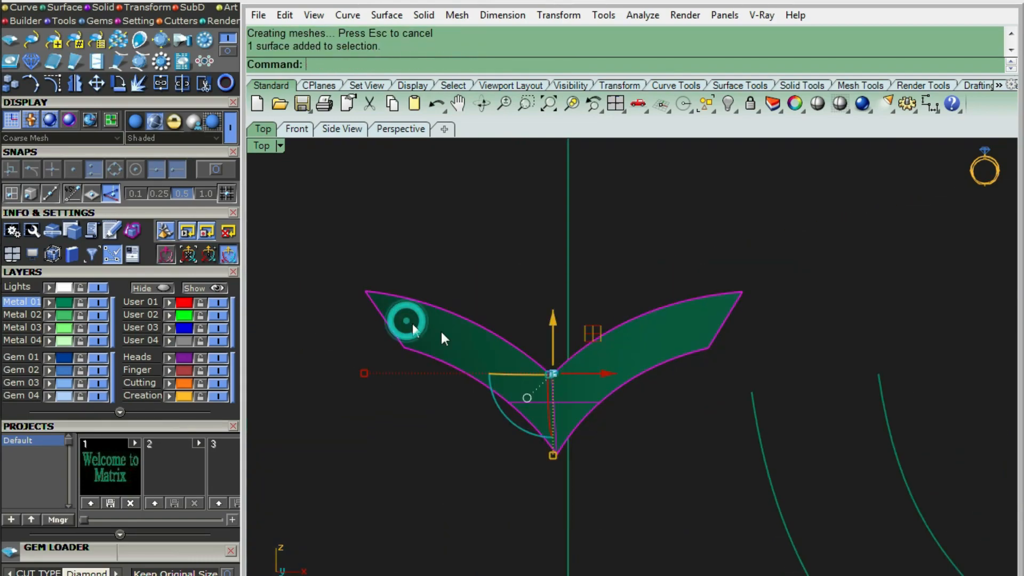
Offset the V-shaped gallery surface by 0.55 mm as a solid.
text(OffsetSrf)
key(Return)
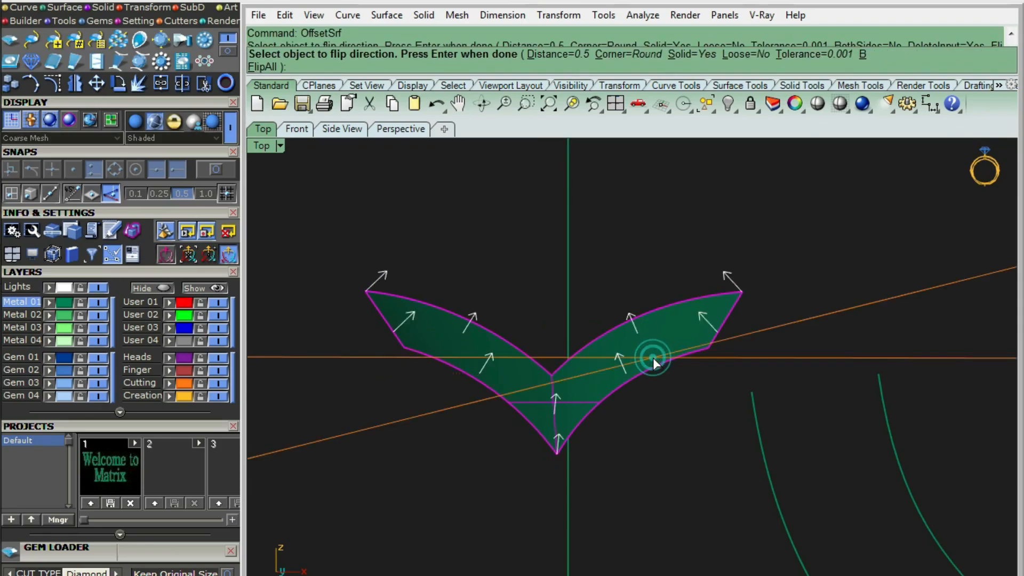
text(.6)
key(Return)
text(.5)
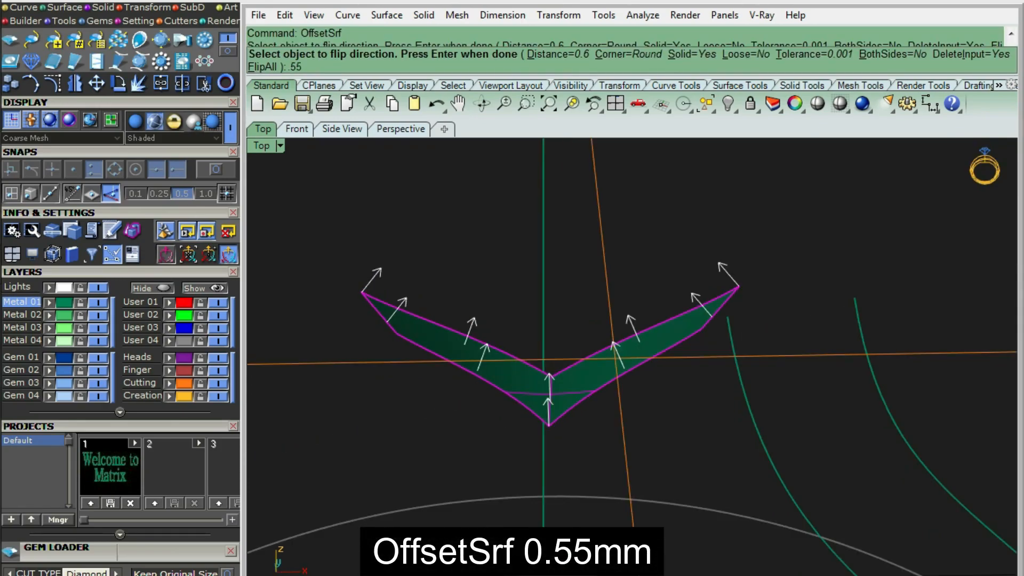
text(5)
key(Return)
key(Return)
ctrl+shift+right_drag(604, 363, 647, 439)
Show the hidden diamond and four prongs again and check the gallery's fit between them in a shaded display.
key(ctrl+F1)
scroll(600, 426, down, 4)
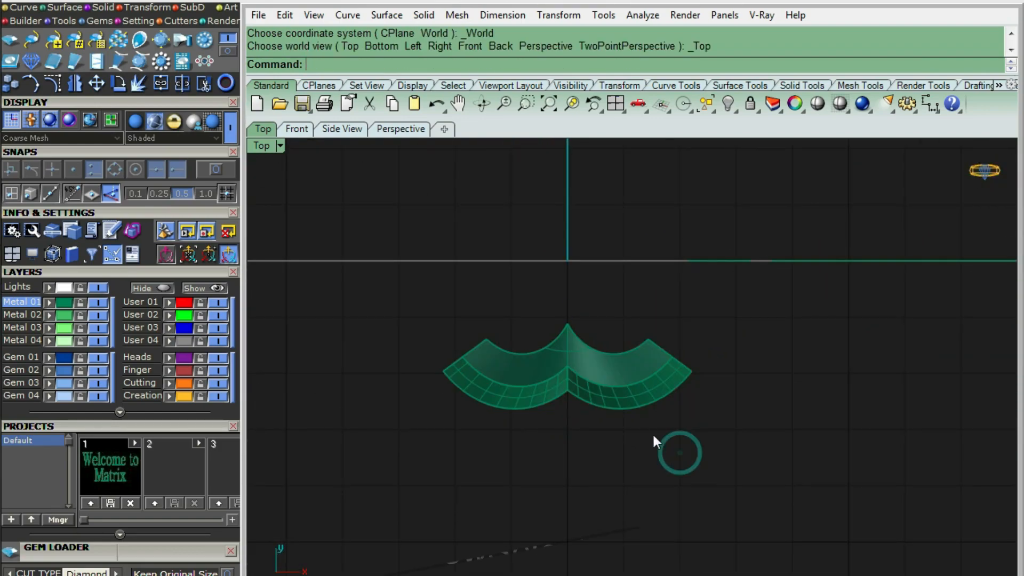
key(ctrl+shift+h)
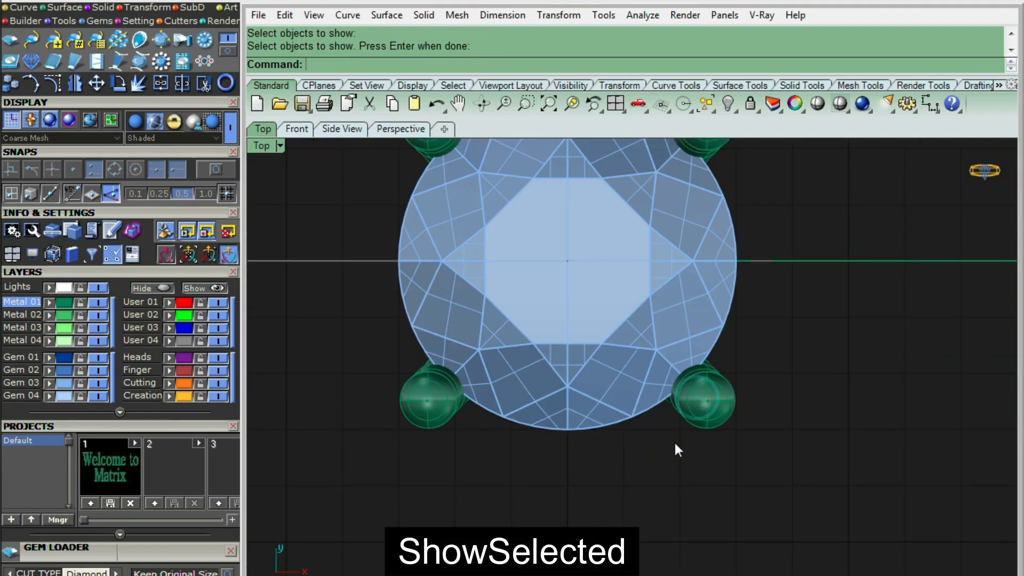
mouse_move(675, 444)
ctrl+shift+right_down()
mouse_move(651, 371)
mouse_move(702, 342)
mouse_move(411, 359)
mouse_move(651, 359)
mouse_move(602, 381)
ctrl+shift+right_up()
scroll(651, 371, up, 4)
text(S)
key(Return)
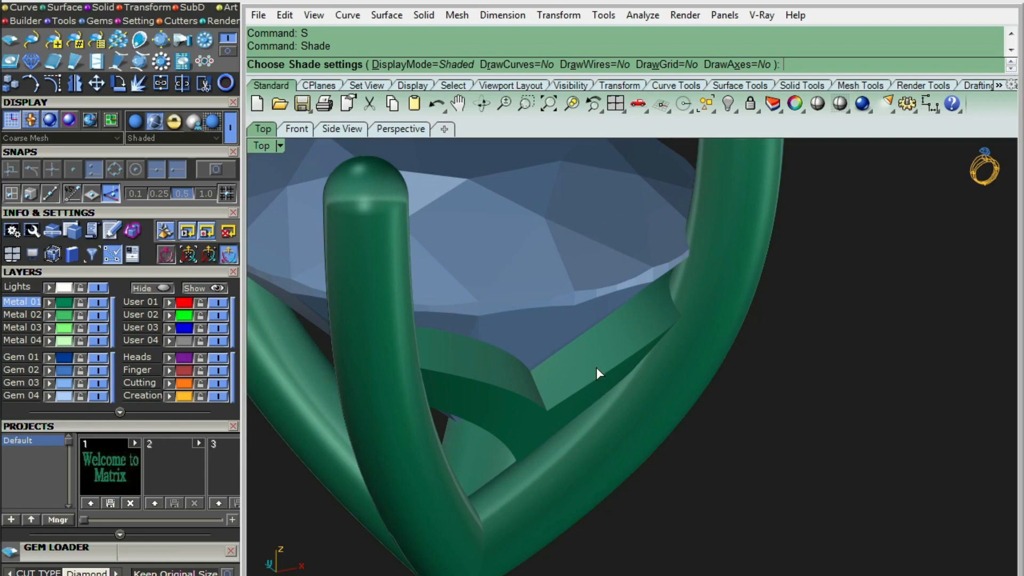
mouse_move(596, 367)
ctrl+shift+right_down()
mouse_move(544, 438)
mouse_move(555, 405)
ctrl+shift+right_up()
key(F1)
key(Escape)
Hide the diamond and draw a thin three-point rectangle from the origin along a front prong, reaching past its tip.
click(552, 340)
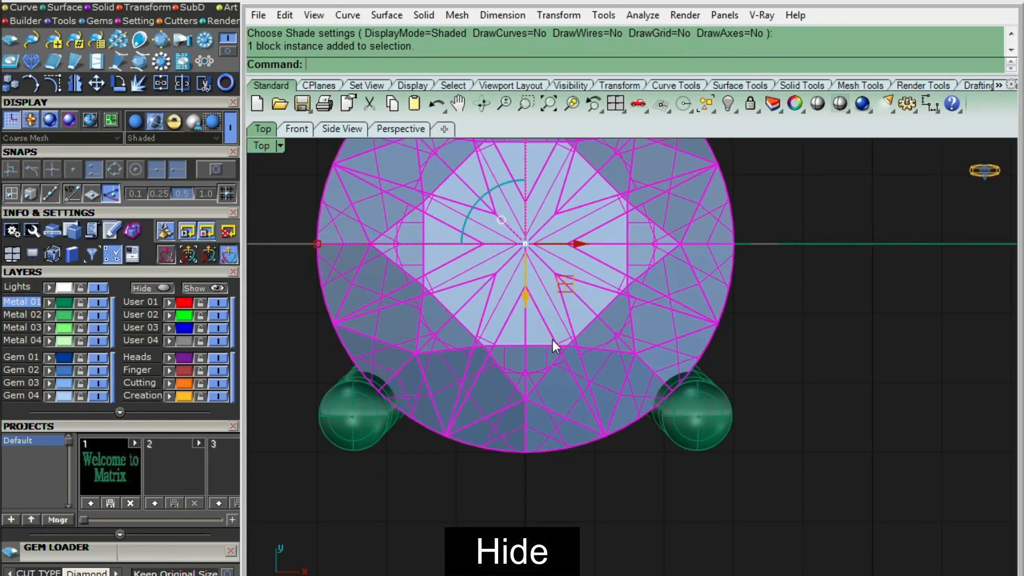
key(ctrl+h)
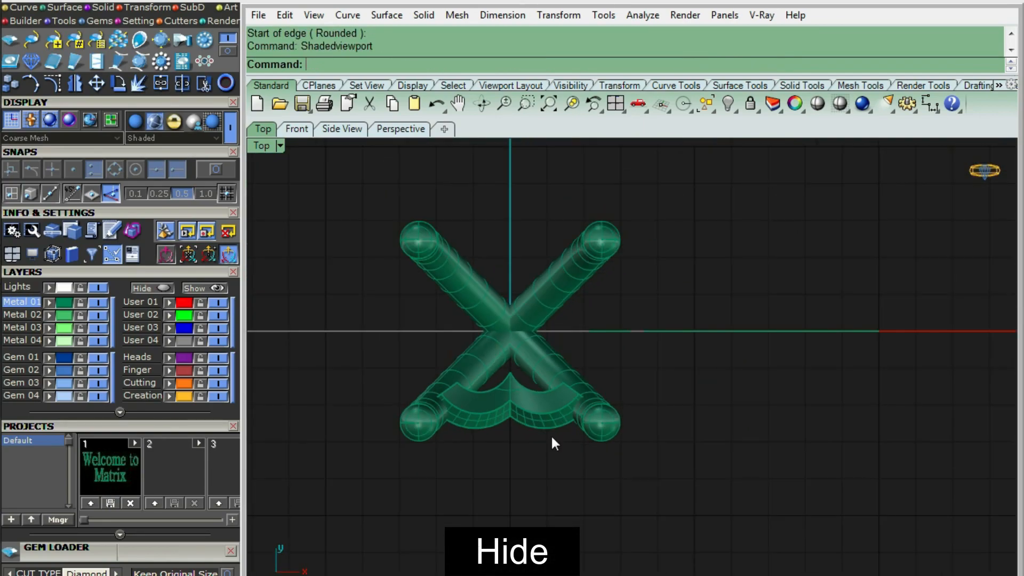
text(R)
key(Return)
text(0)
key(Return)
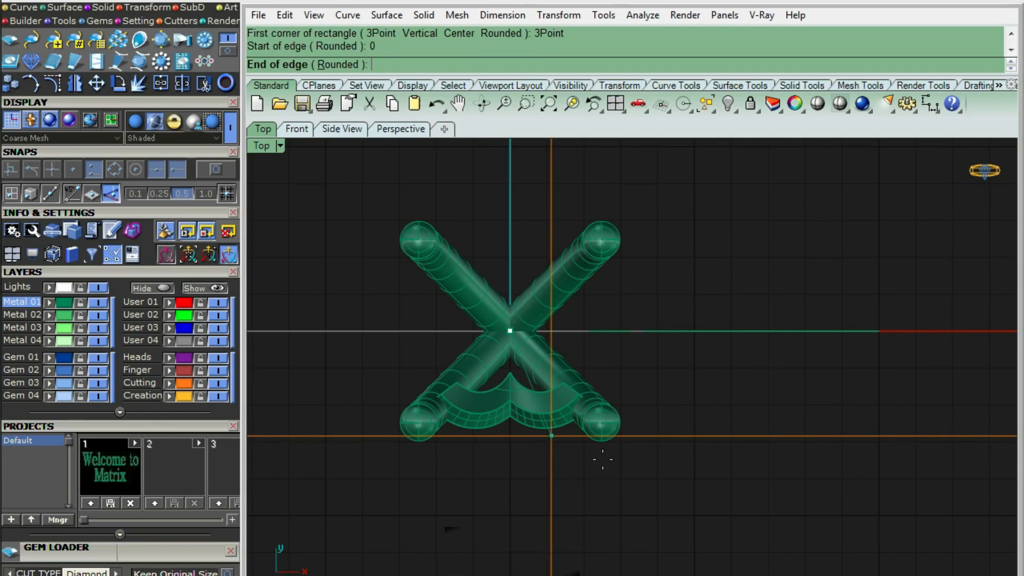
click(666, 487)
click(675, 477)
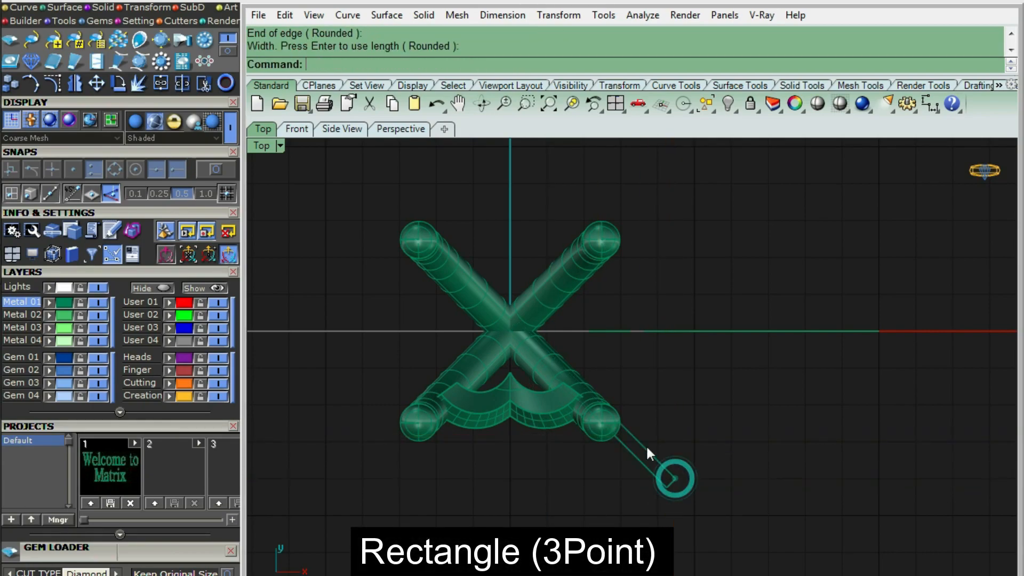
scroll(646, 444, up, 4)
click(646, 444)
scroll(479, 343, up, 14)
key(ctrl+alt+w)
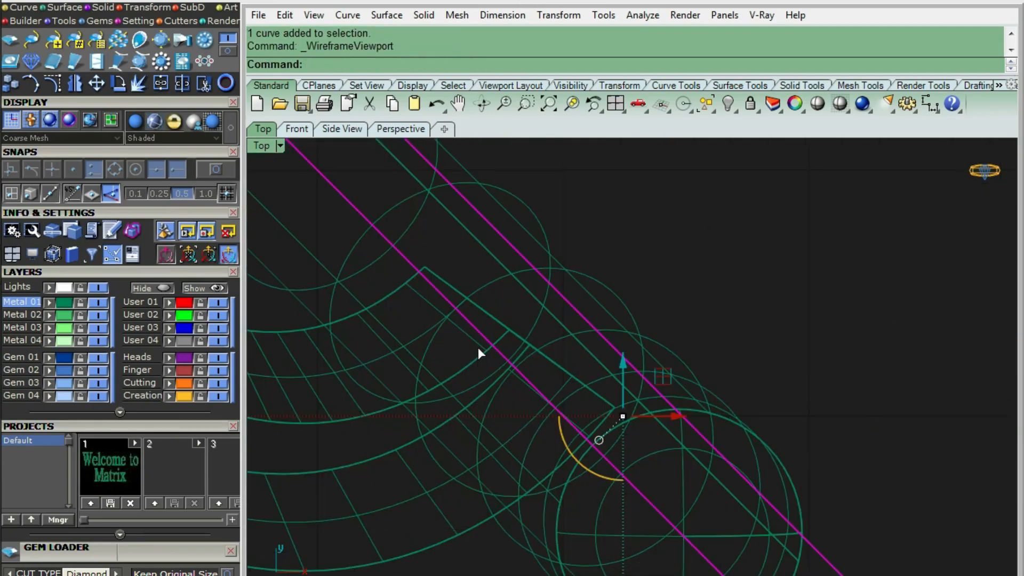
key(ctrl+alt+s)
Extrude the thin rectangle into a tall solid slab passing through the prong and the end of the gallery.
scroll(509, 363, down, 13)
mouse_move(513, 420)
ctrl+shift+right_down()
mouse_move(558, 357)
mouse_move(554, 342)
ctrl+shift+right_up()
scroll(555, 348, down, 5)
text(ec)
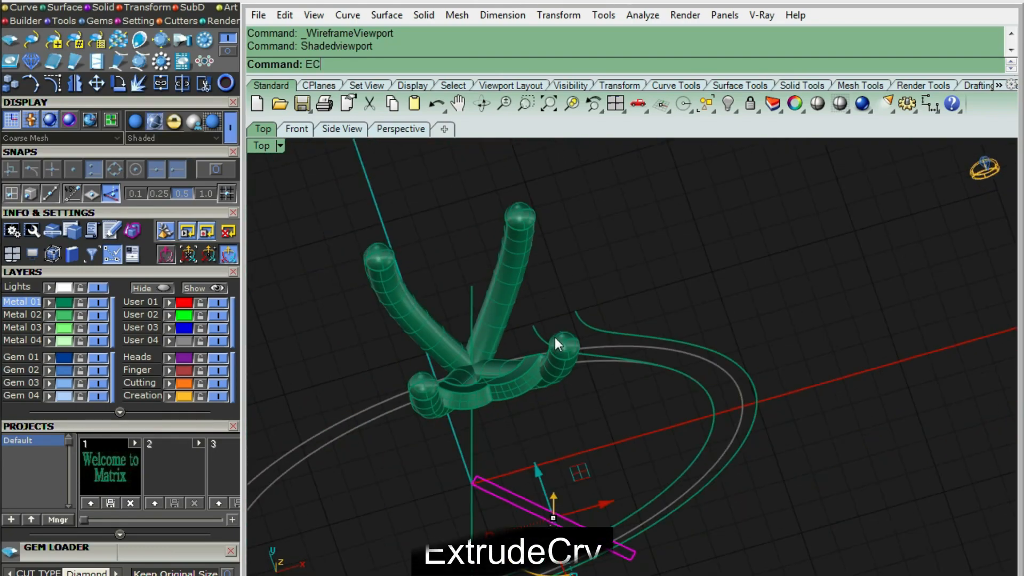
key(Return)
scroll(558, 320, up, 10)
scroll(524, 386, up, 2)
click(524, 387)
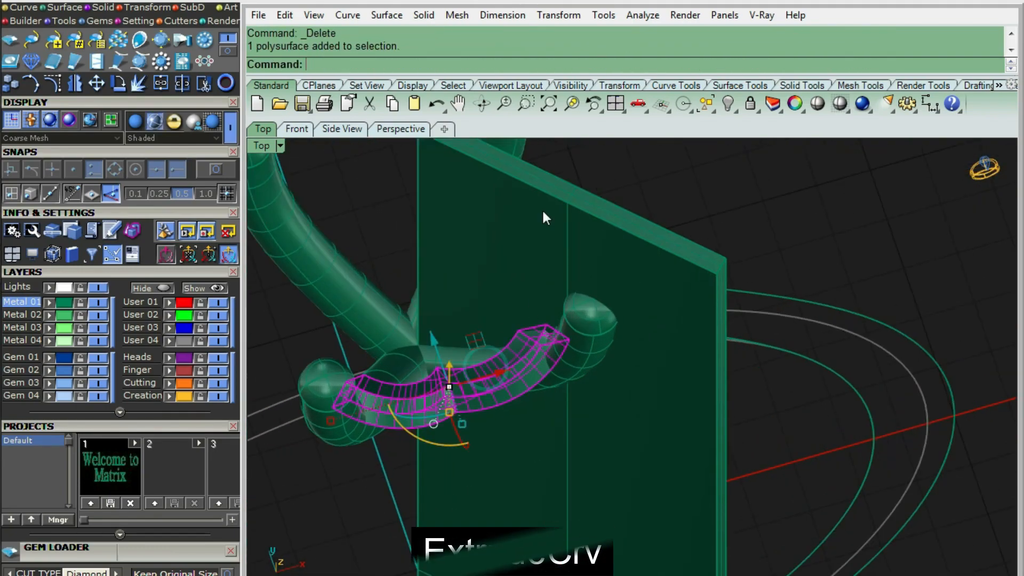
Mirror the slab about the Y axis and group the two slabs.
click(539, 210)
text(mi)
key(Return)
text(y)
key(Return)
key(Return)
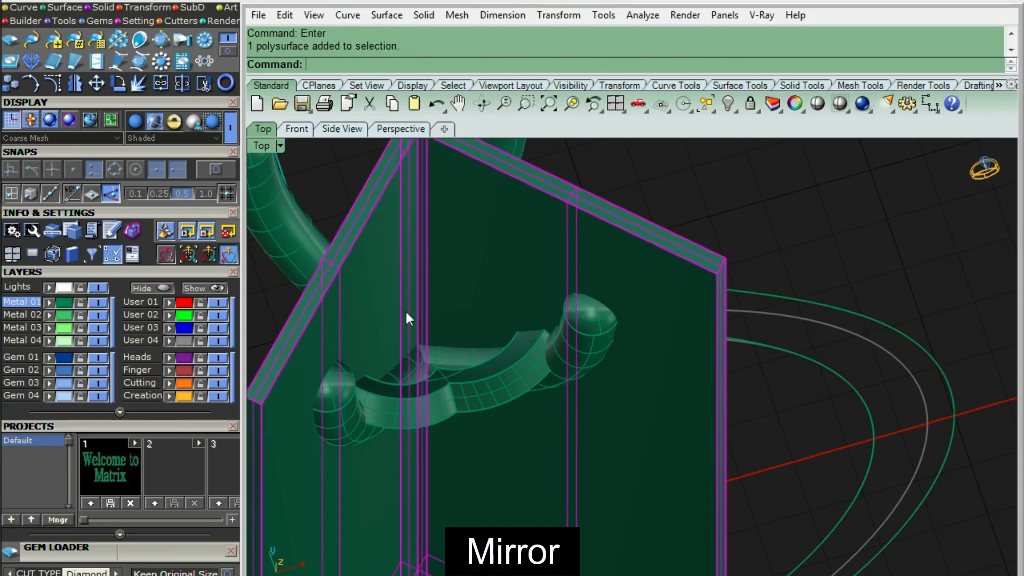
key(ctrl+g)
Subtract the grouped slabs from the V-shaped gallery with Boolean Difference, and delete the slabs.
click(460, 404)
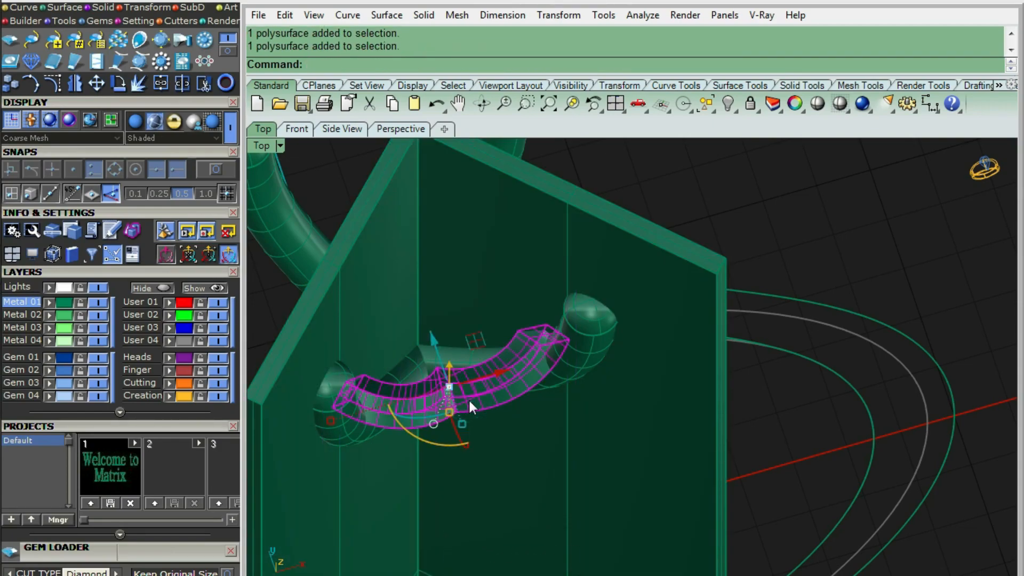
text(Bd)
key(Return)
click(484, 269)
key(Return)
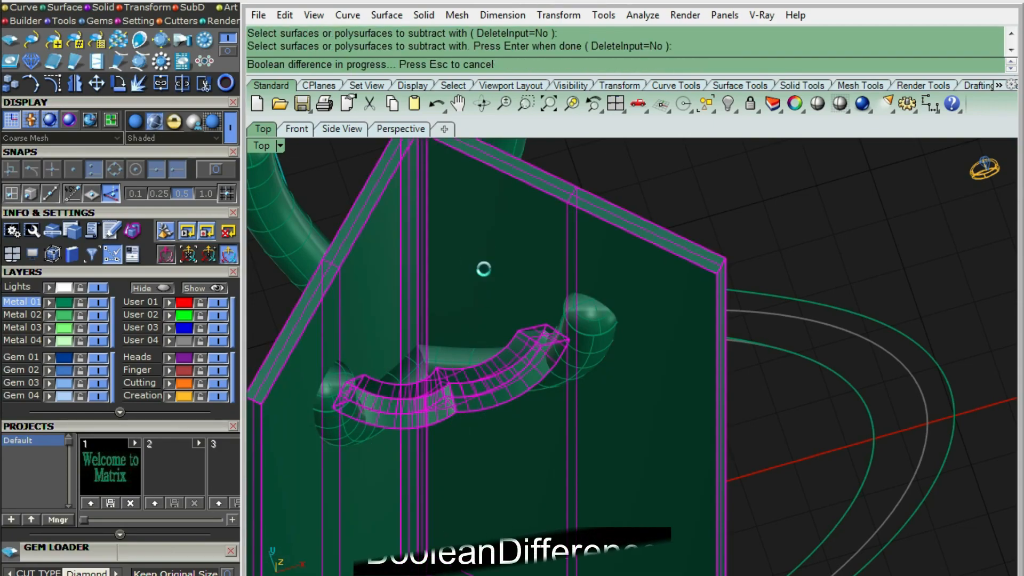
click(724, 261)
key(Delete)
Polar array the trimmed V-shaped gallery around the origin with 4 items over 360 degrees.
key(ctrl+F1)
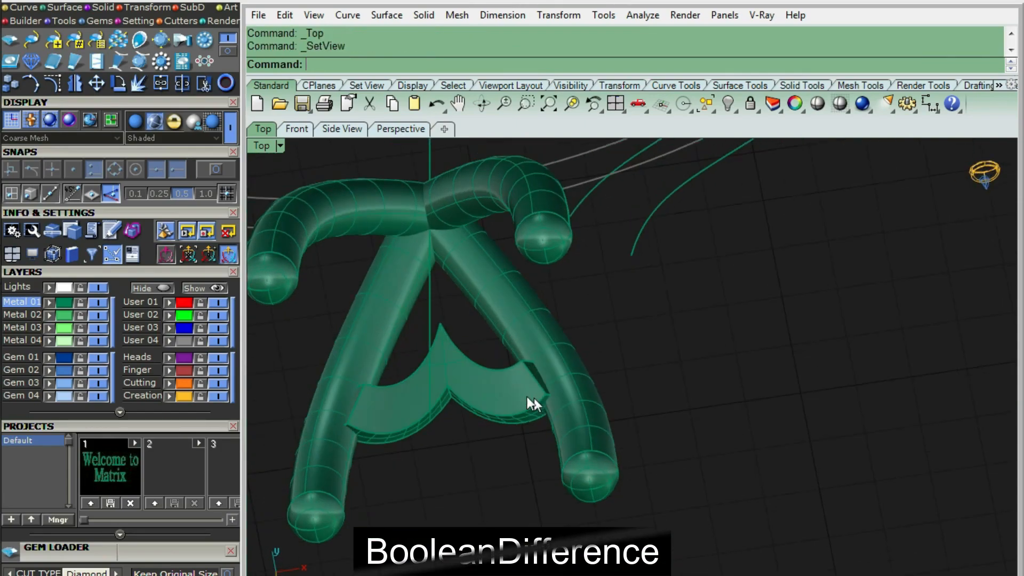
click(507, 365)
text(A)
key(Escape)
click(473, 361)
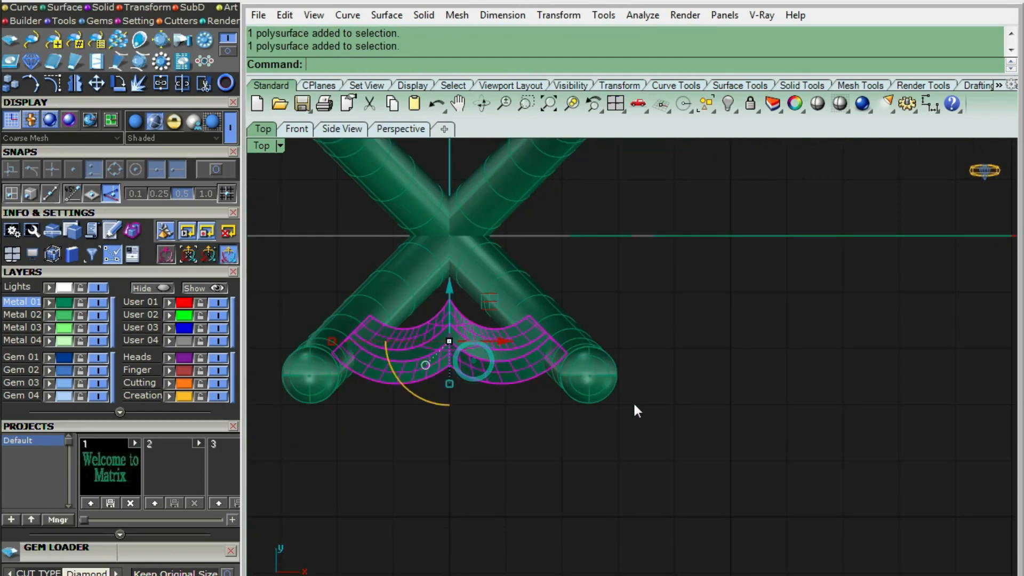
text(P)
key(Return)
text(0)
key(Return)
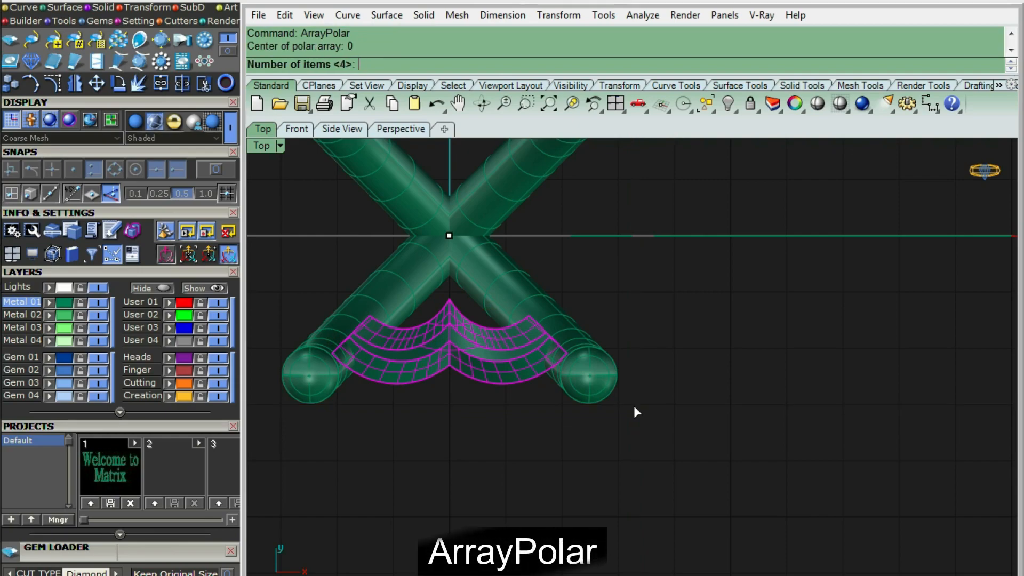
key(Return)
key(Return)
key(Return)
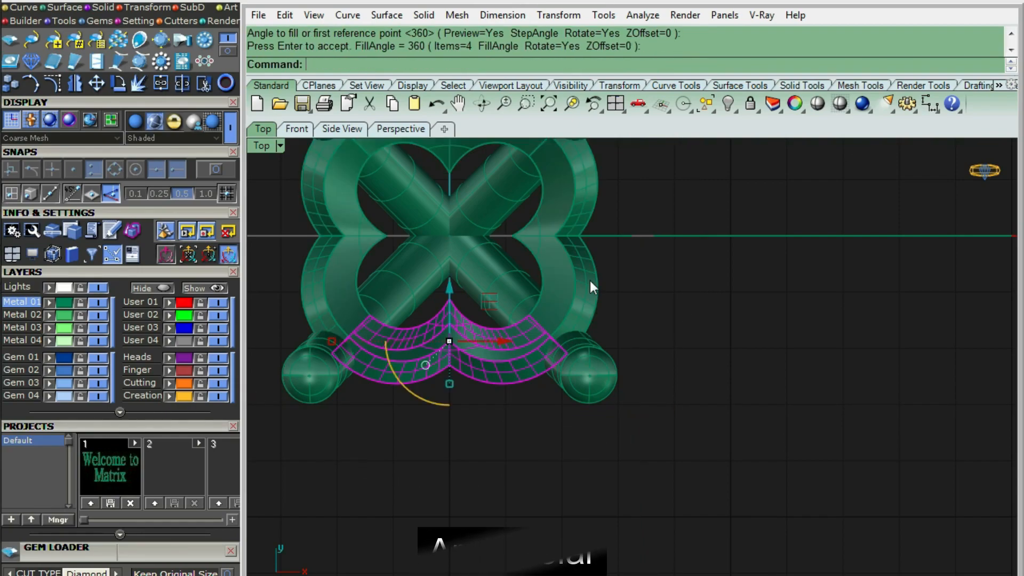
Fillet the upper and lower edges and the tip edge of the front gallery's V-shaped face with a 0.1 mm radius.
click(590, 280)
scroll(583, 356, down, 6)
click(663, 420)
scroll(577, 346, up, 7)
scroll(458, 338, up, 5)
ctrl+shift+right_drag(505, 450, 478, 357)
key(Return)
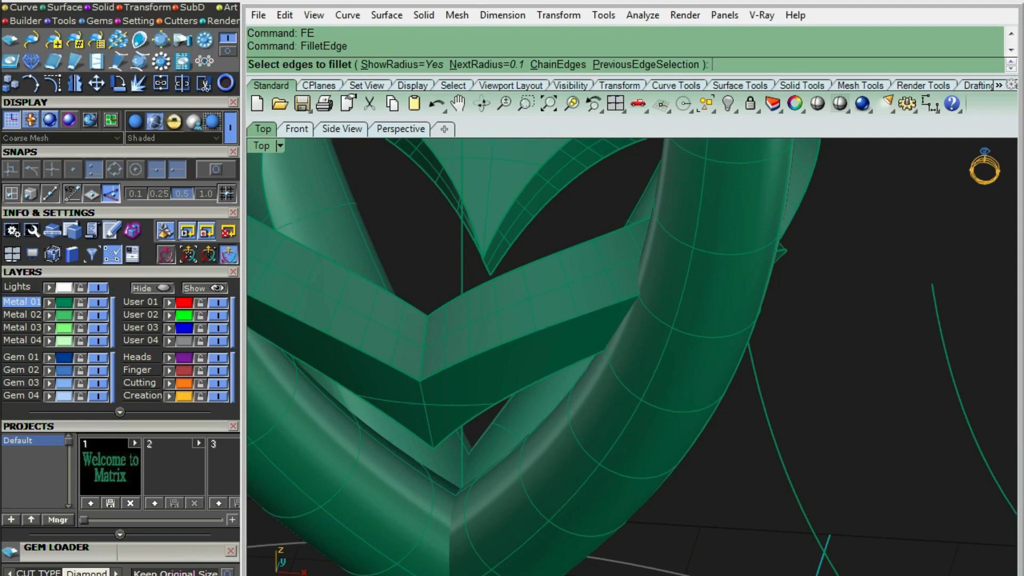
key(Return)
click(500, 350)
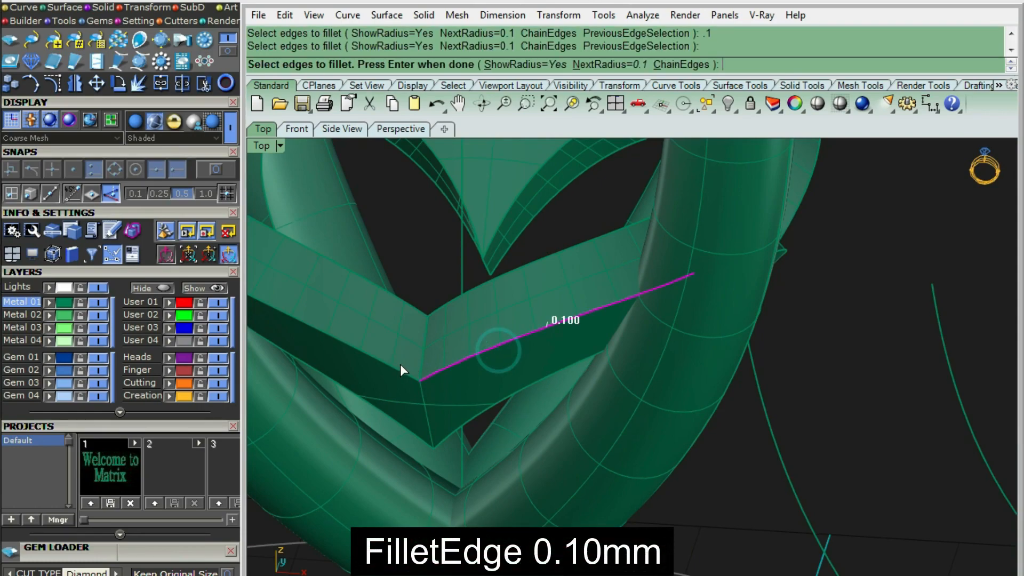
click(395, 366)
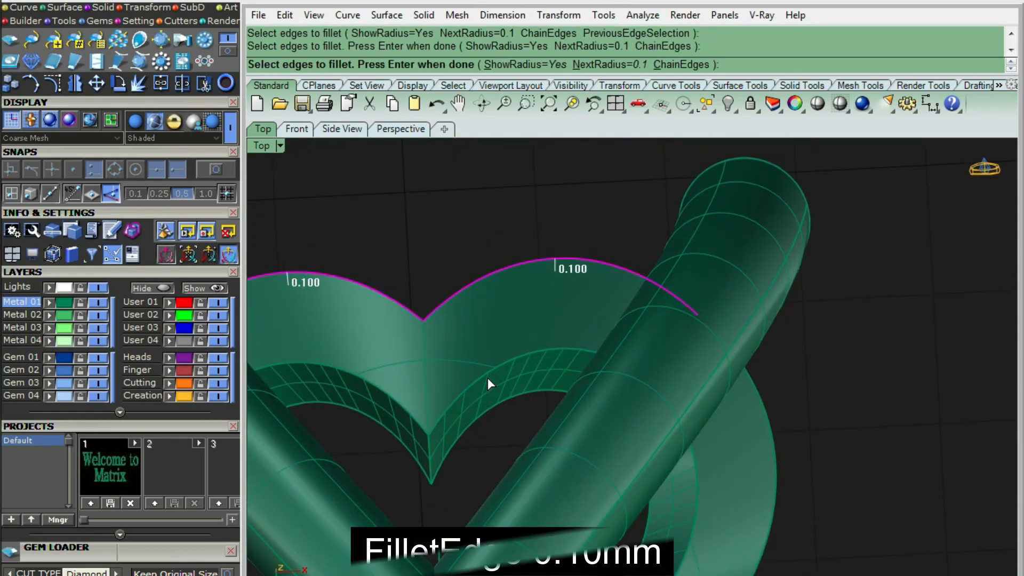
click(485, 376)
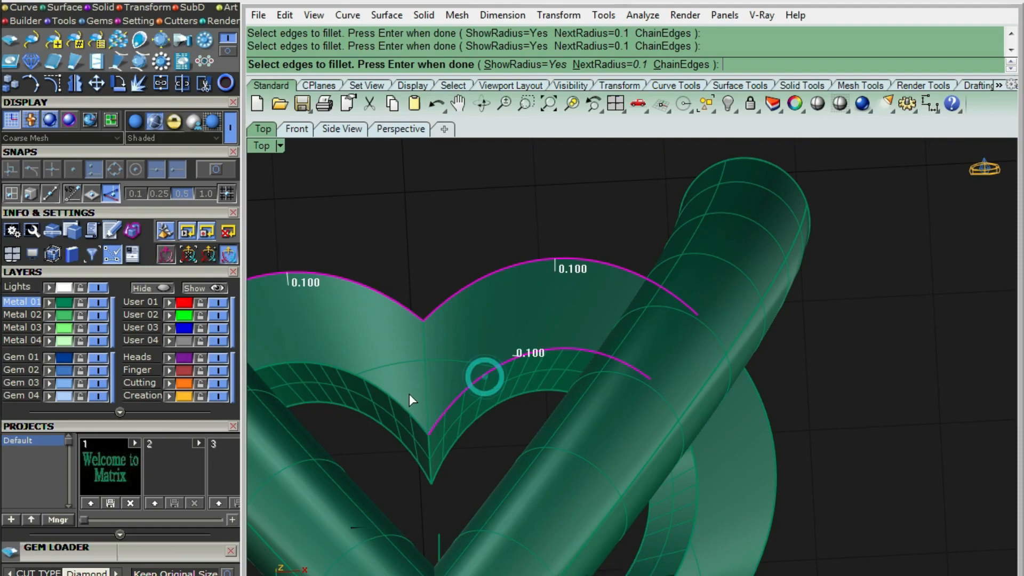
click(398, 407)
scroll(422, 446, up, 3)
scroll(468, 367, up, 2)
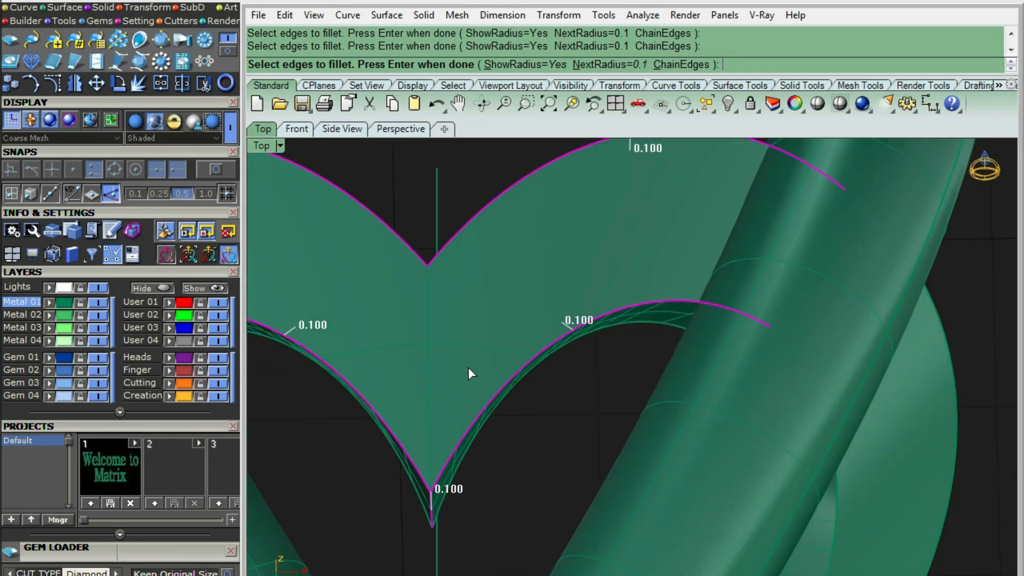
key(Return)
key(Return)
Check the filleted gallery in a shaded display and run CreaseSplitting with SplitAlongCreases set to Yes.
scroll(478, 376, down, 3)
text(S)
key(Return)
right_drag(479, 331, 472, 506)
ctrl+shift+right_drag(448, 477, 511, 379)
right_click(510, 379)
scroll(510, 376, up, 5)
text(CreaseSplitting)
key(Return)
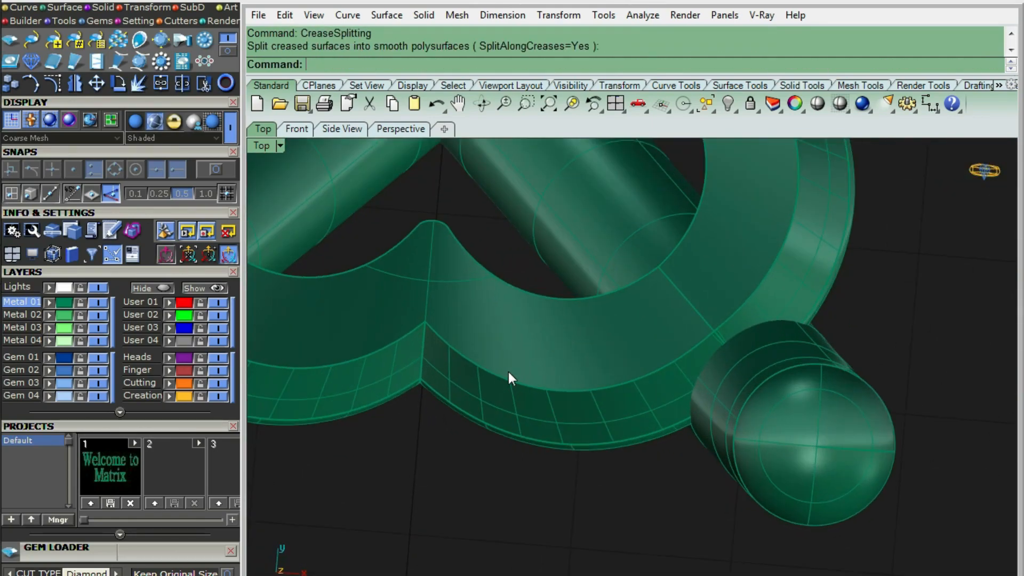
Chamfer the two upper curved edges meeting at the centre of the front gallery by 0.2 mm.
key(Return)
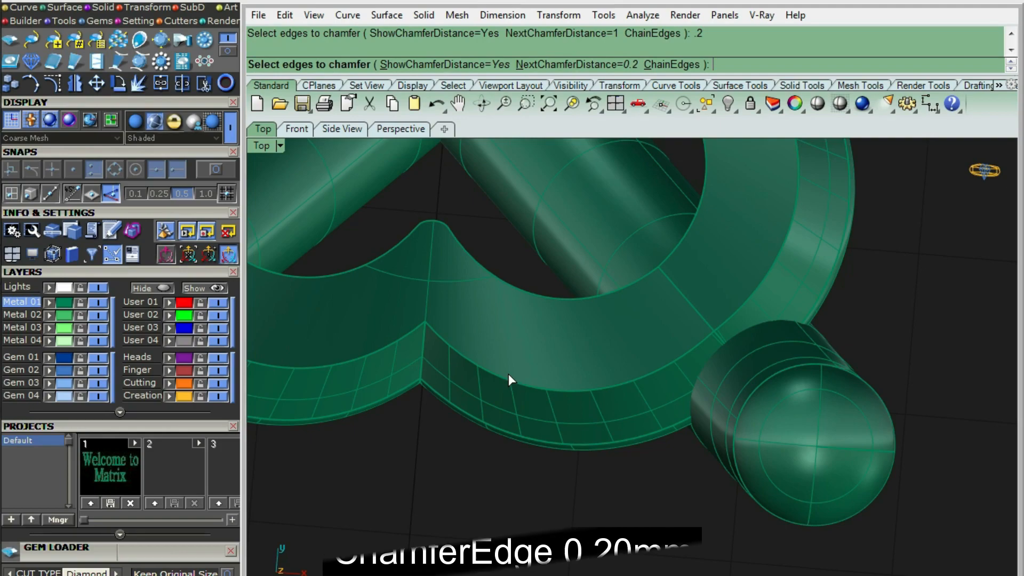
click(523, 385)
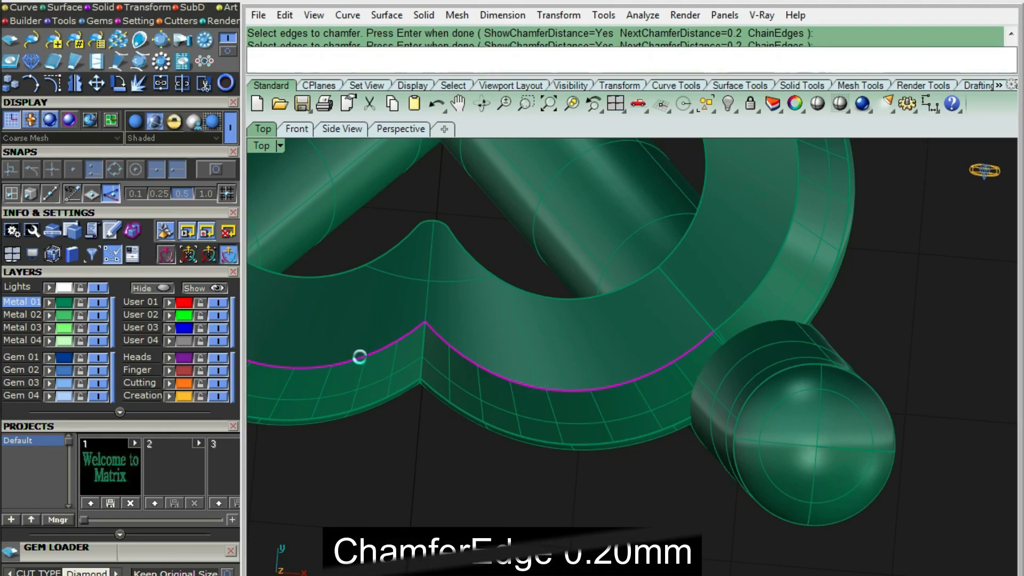
key(Return)
key(Return)
scroll(421, 308, up, 4)
text(S)
key(Return)
mouse_move(441, 394)
ctrl+shift+right_down()
mouse_move(459, 299)
mouse_move(514, 484)
mouse_move(540, 505)
mouse_move(532, 303)
ctrl+shift+right_up()
scroll(514, 485, down, 5)
Group the four prongs, their curves and the gallery pieces in the front view.
key(F6)
right_click(762, 389)
scroll(524, 328, down, 6)
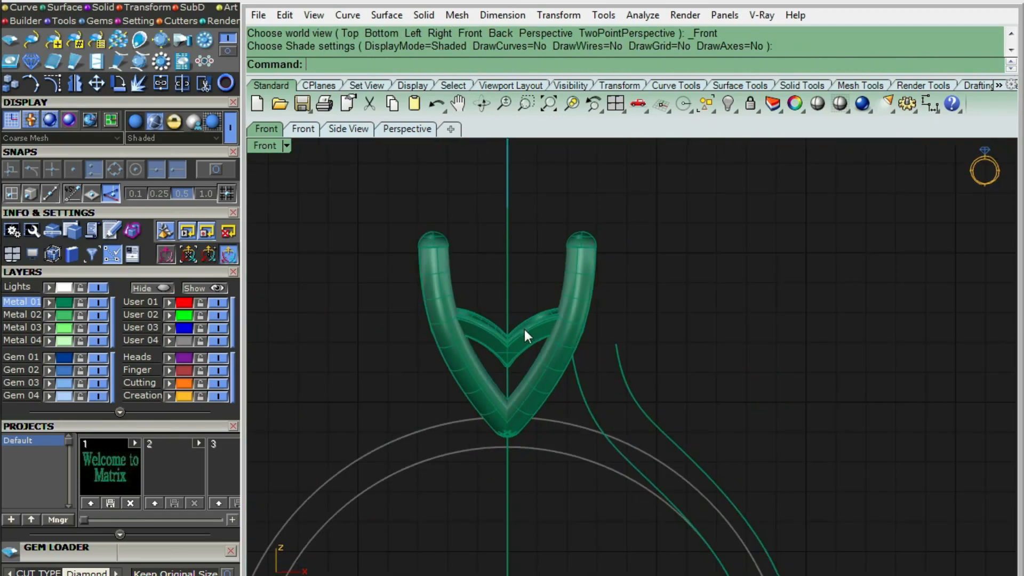
drag(581, 483, 596, 484)
key(ctrl+g)
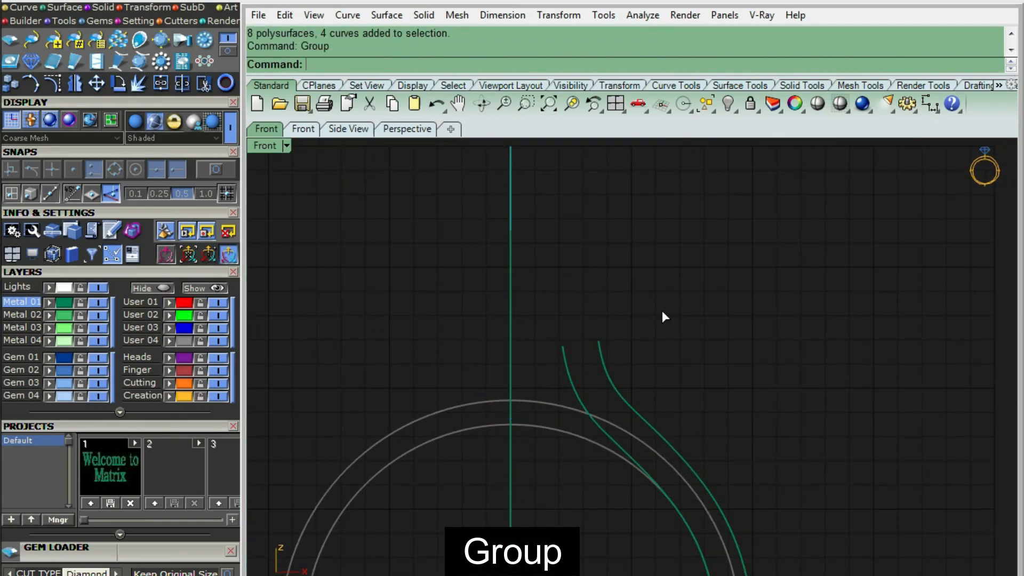
scroll(539, 293, up, 5)
click(543, 454)
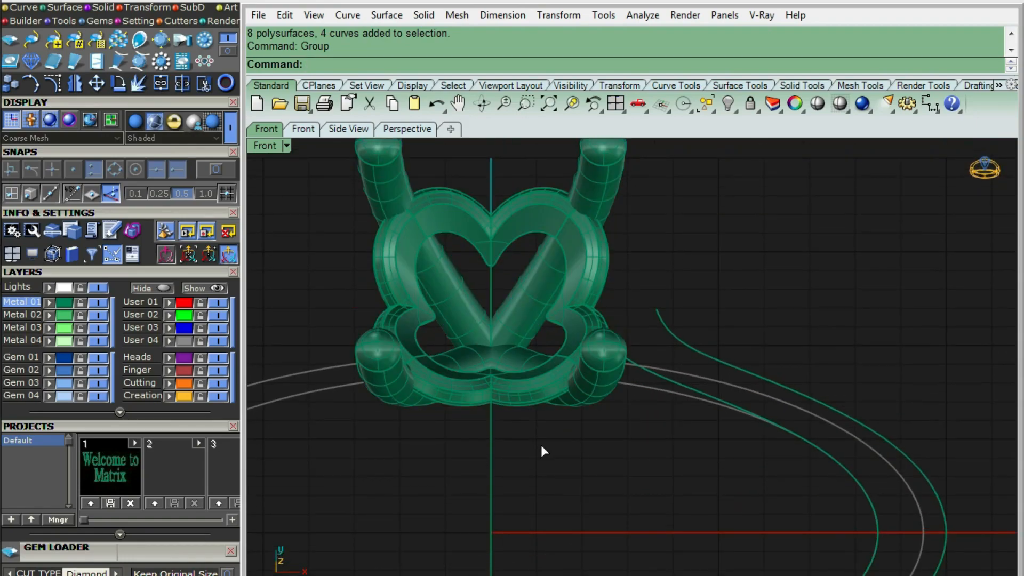
Show the hidden diamond inside the grouped head.
key(ctrl+shift+h)
mouse_move(541, 445)
ctrl+shift+right_down()
mouse_move(522, 349)
mouse_move(570, 271)
ctrl+shift+right_up()
click(522, 356)
right_click(564, 452)
key(ctrl+F2)
scroll(561, 296, up, 4)
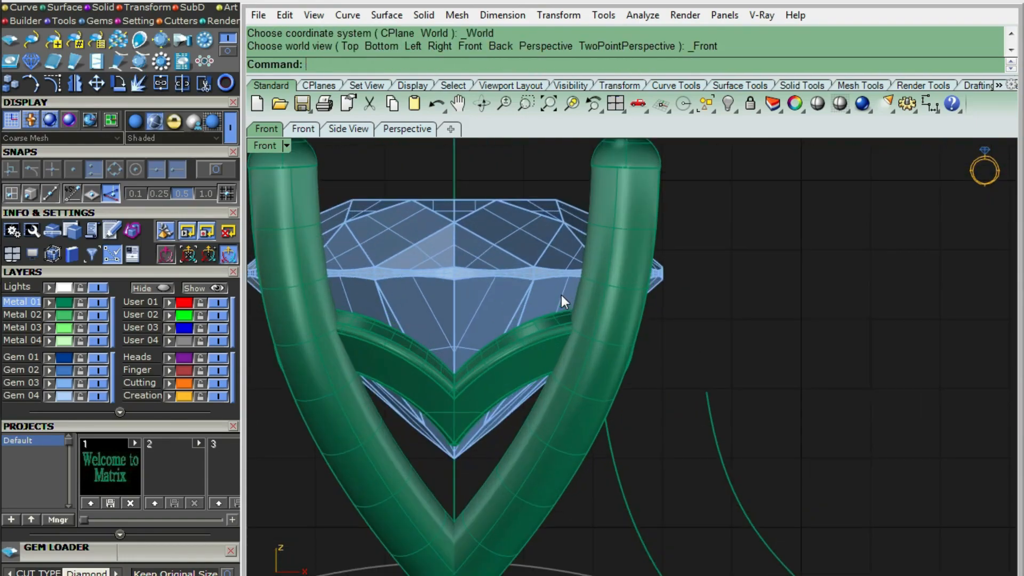
Check the diamond's seating against the gallery and move the diamond slightly upward in the front view.
key(ctrl+alt+w)
scroll(602, 318, up, 6)
key(ctrl+alt+s)
ctrl+shift+right_drag(512, 364, 568, 368)
key(ctrl+F2)
scroll(504, 320, down, 6)
shift+right_drag(504, 320, 511, 325)
scroll(504, 322, down, 2)
click(447, 304)
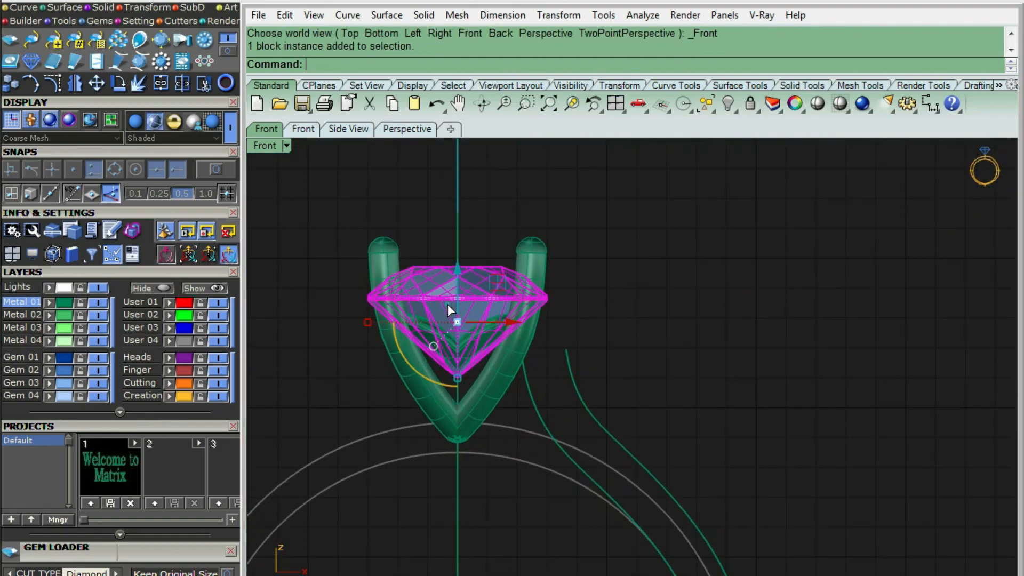
scroll(450, 292, up, 3)
drag(466, 315, 466, 304)
click(759, 293)
Move the whole head with the diamond slightly down toward the inner finger circle in the front view.
mouse_move(693, 334)
ctrl+shift+right_down()
mouse_move(601, 407)
mouse_move(637, 376)
mouse_move(512, 373)
mouse_move(559, 366)
ctrl+shift+right_up()
scroll(640, 368, up, 4)
text(s)
key(Return)
scroll(626, 368, down, 6)
key(ctrl+F2)
key(ctrl+alt+w)
scroll(526, 332, up, 2)
click(520, 325)
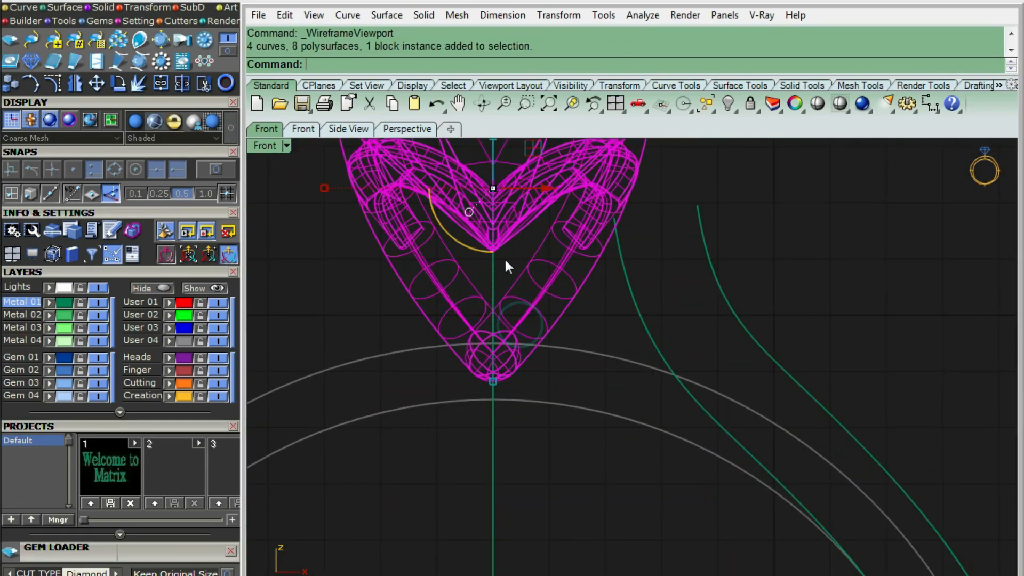
scroll(483, 198, up, 2)
drag(481, 197, 485, 207)
key(Escape)
key(ctrl+alt+s)
mouse_move(561, 362)
ctrl+shift+right_down()
mouse_move(542, 443)
mouse_move(519, 393)
mouse_move(569, 362)
ctrl+shift+right_up()
key(ctrl+F2)
Turn on the control points of the inner shank profile curve.
scroll(567, 367, down, 8)
key(ctrl+alt+w)
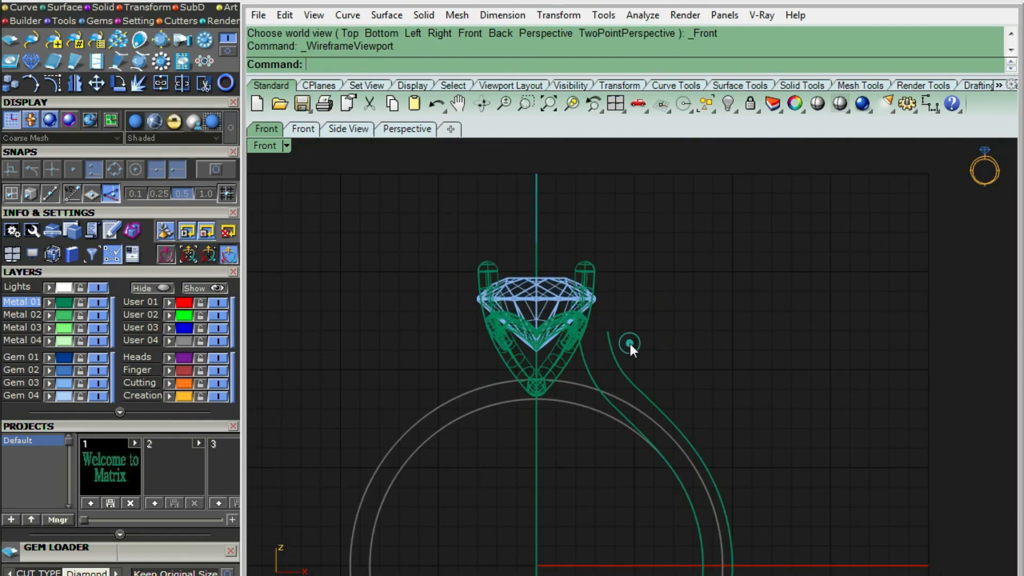
click(614, 350)
scroll(593, 339, up, 4)
scroll(578, 368, up, 2)
click(577, 367)
scroll(599, 367, down, 4)
right_drag(599, 367, 575, 312)
key(F10)
Shade the front view and lock the head together with its diamond.
scroll(575, 309, up, 5)
key(ctrl+alt+s)
click(480, 347)
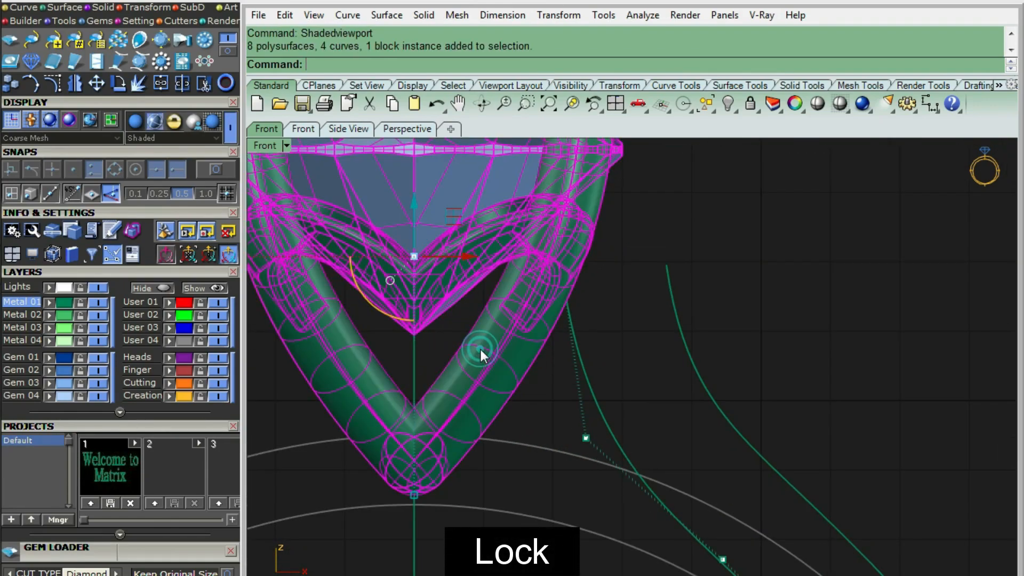
key(ctrl+l)
Move the upper end point of the inner shank curve inward so it lies inside the prong.
drag(509, 361, 575, 277)
scroll(575, 278, up, 3)
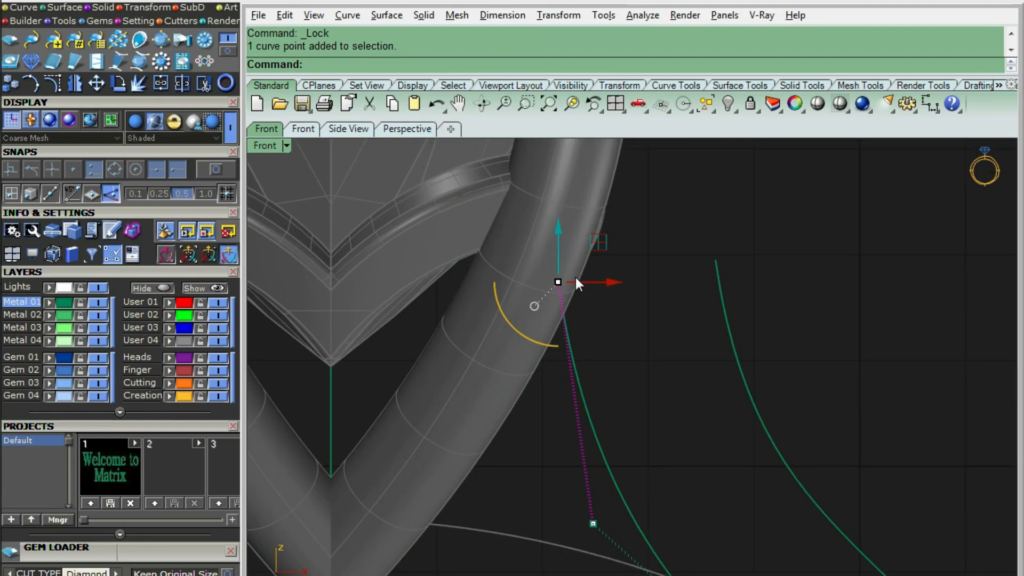
key(ctrl+alt+w)
right_drag(580, 324, 566, 276)
text(M)
key(Return)
click(612, 254)
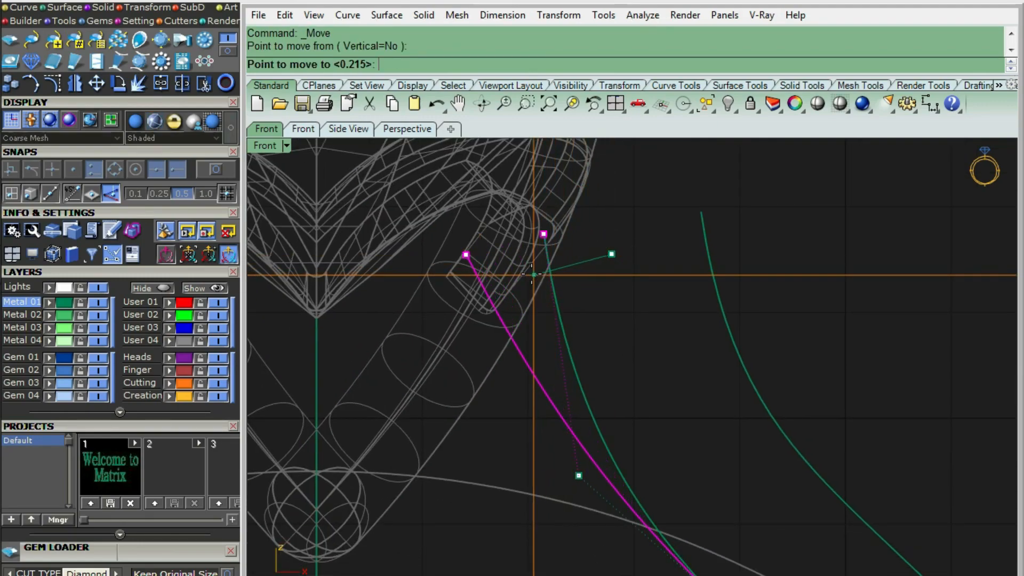
click(531, 266)
scroll(559, 359, down, 3)
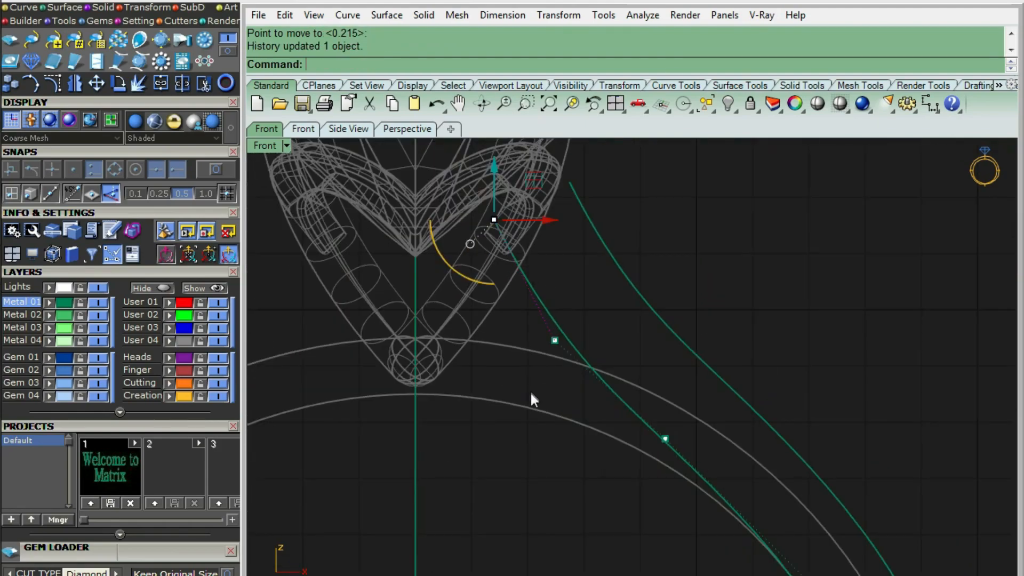
Move the second control point of the inner shank curve to smooth its approach to the prong.
key(Return)
click(615, 342)
click(616, 325)
scroll(606, 324, up, 3)
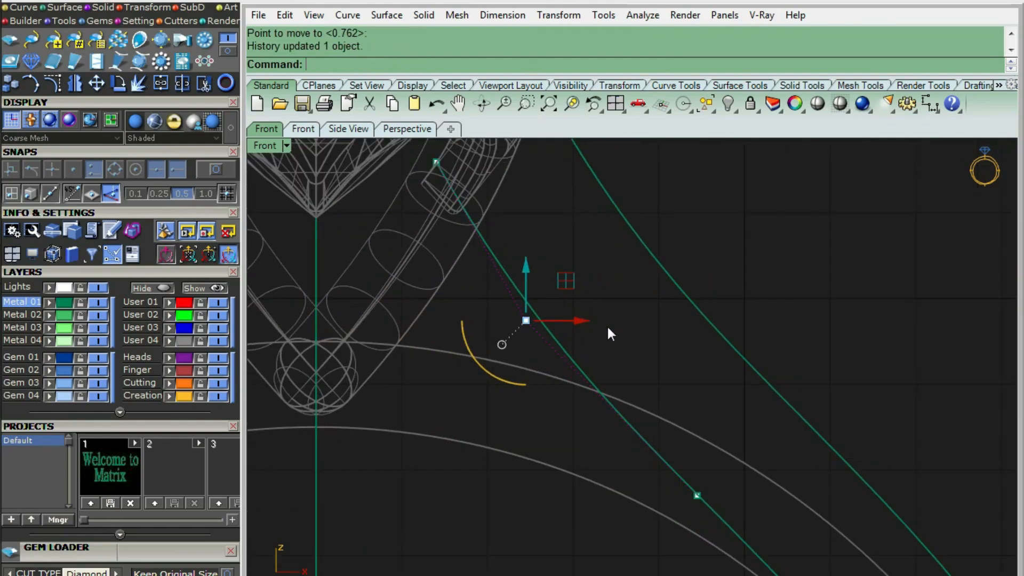
click(617, 319)
Fine-tune the inner shank curve's upper end point inside the prong and end the point editing.
right_drag(419, 233, 462, 323)
drag(423, 306, 500, 249)
scroll(504, 256, up, 2)
right_click(554, 276)
click(554, 277)
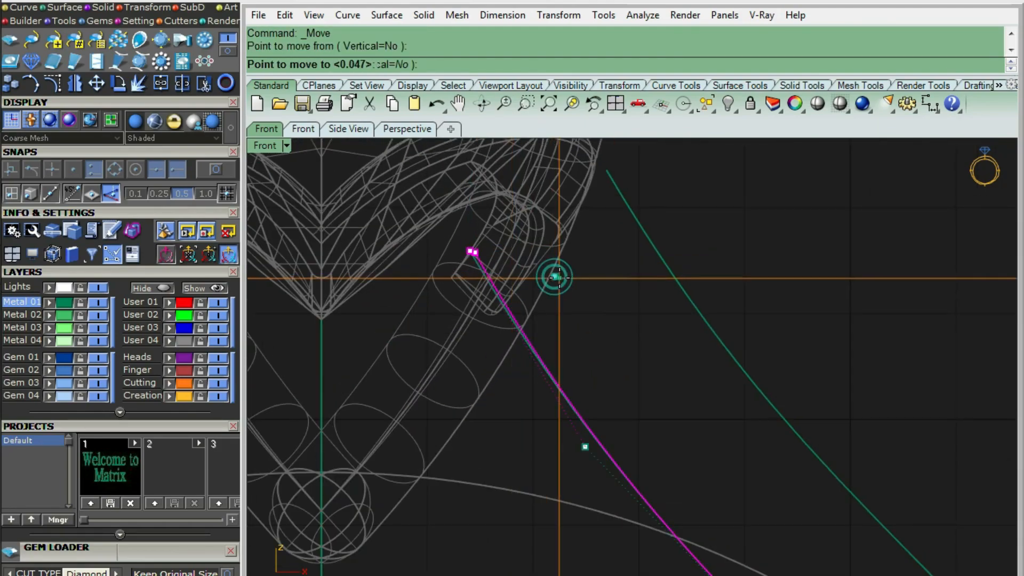
click(558, 280)
scroll(582, 312, down, 4)
key(Escape)
Rebuild the outer shank curve with 9 points and degree 3, deleting the input curve.
click(633, 295)
right_drag(611, 295, 592, 275)
text(REB)
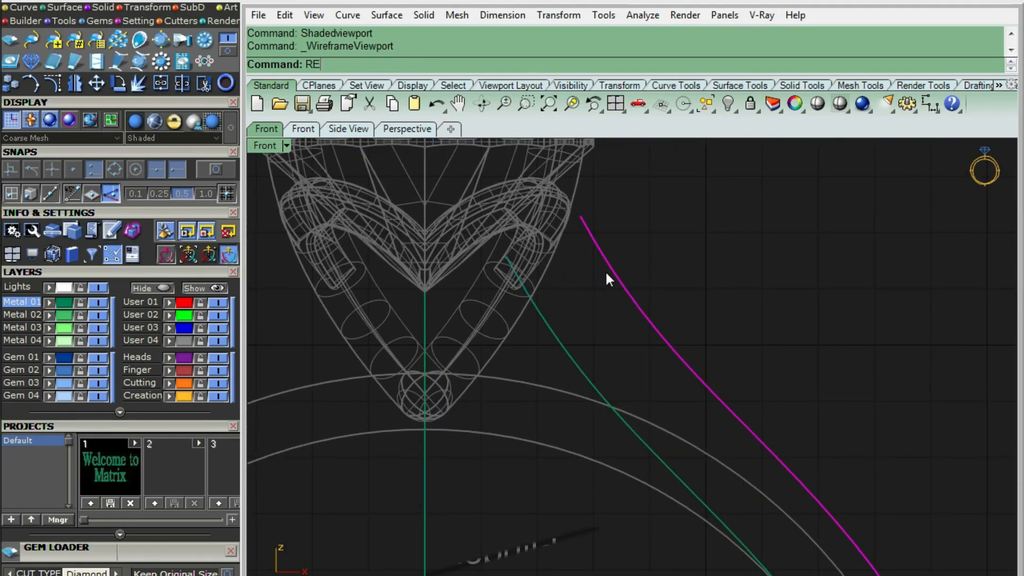
key(Return)
right_drag(687, 298, 515, 248)
scroll(515, 248, down, 4)
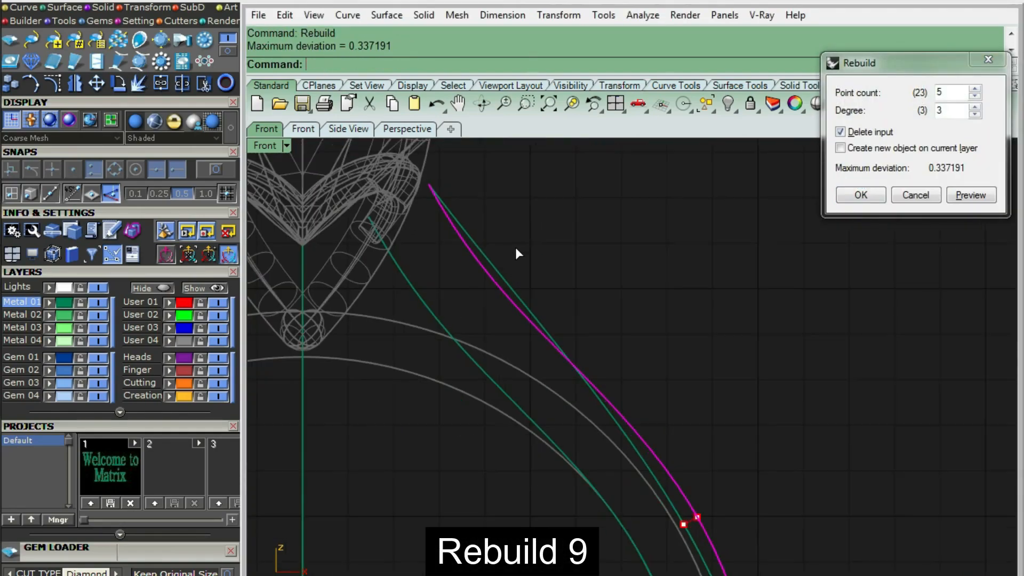
click(952, 89)
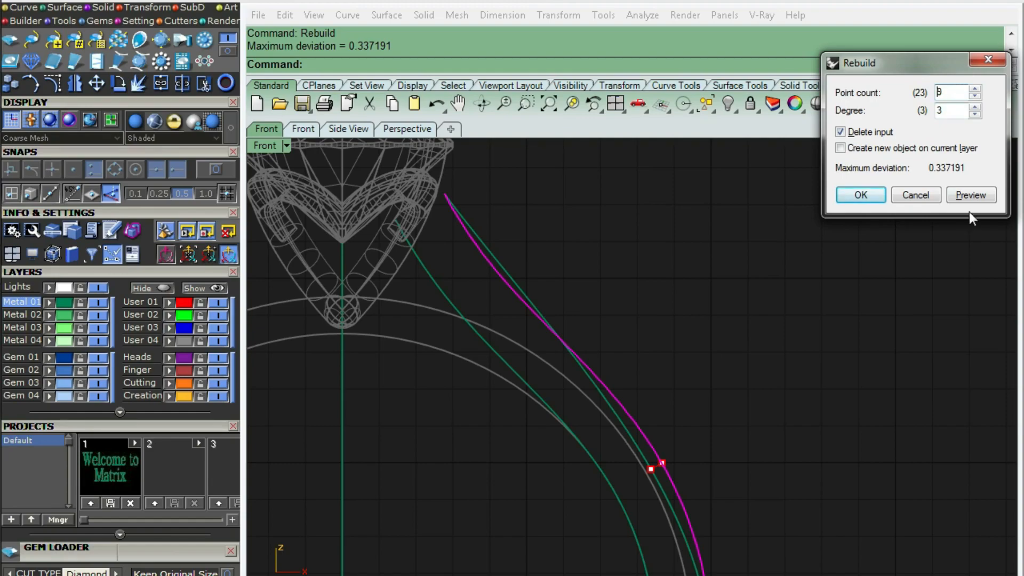
scroll(723, 427, down, 2)
right_drag(723, 426, 633, 311)
scroll(648, 287, down, 1)
key(Return)
Turn on the outer shank curve's control points and move its upper end point inward into the prong.
key(F10)
scroll(503, 217, up, 5)
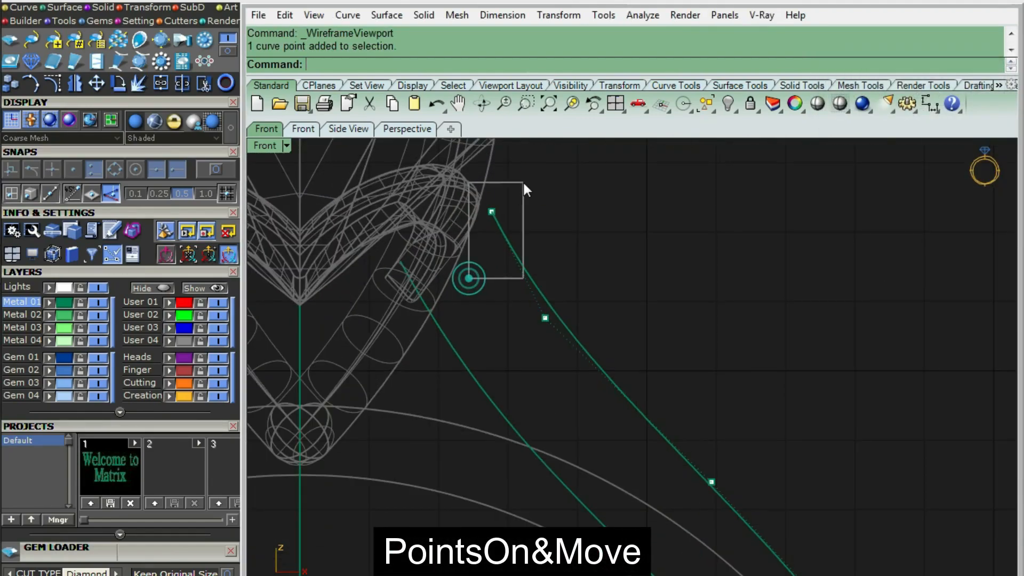
scroll(487, 256, up, 4)
right_drag(487, 256, 532, 246)
text(m)
key(Return)
click(675, 227)
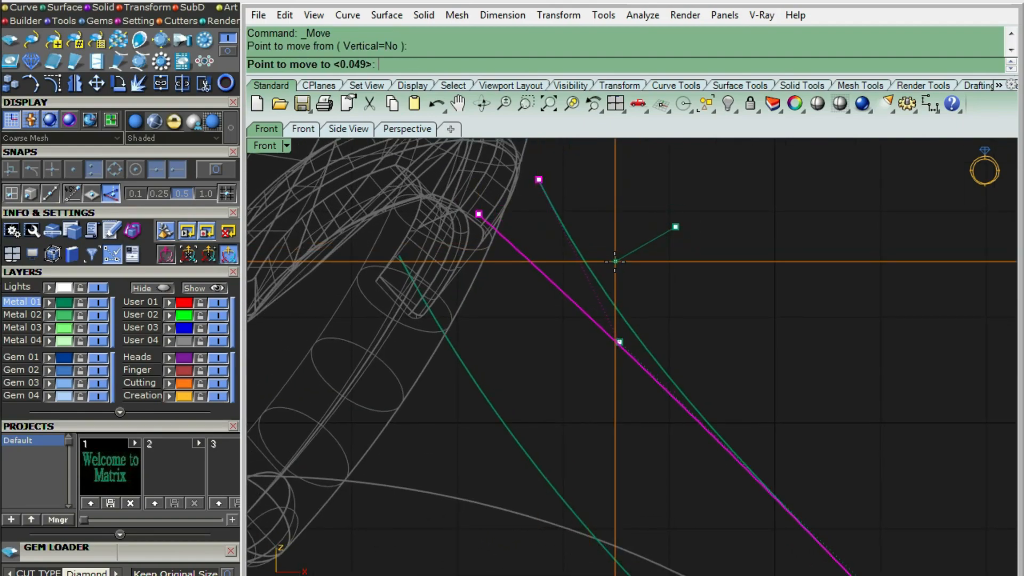
click(607, 258)
Move the outer shank curve's second control point inward and down to bend the curve below the prong.
drag(575, 246, 661, 377)
right_drag(707, 407, 575, 294)
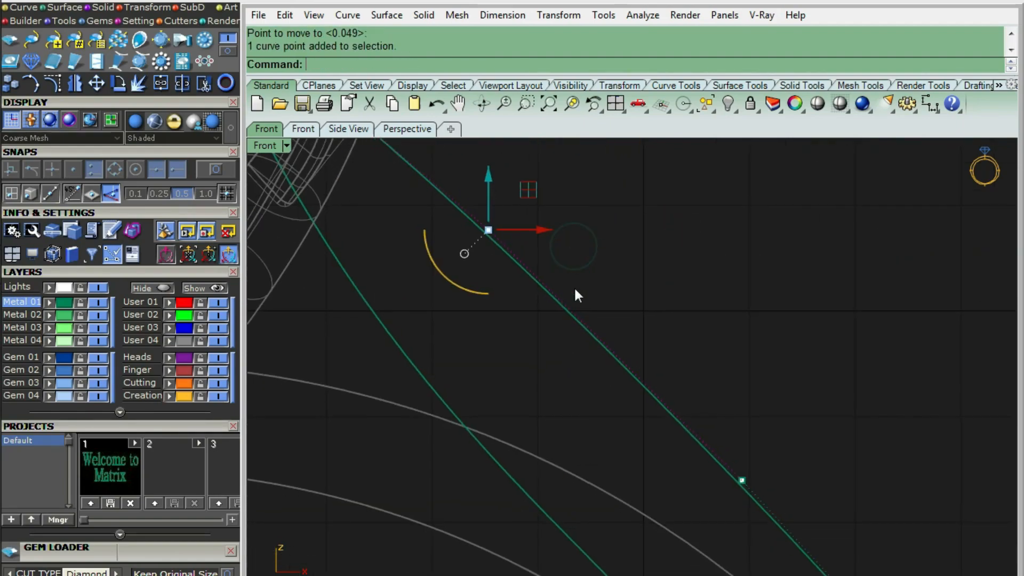
key(Return)
click(722, 251)
click(703, 286)
scroll(542, 331, down, 10)
scroll(560, 309, up, 8)
key(Return)
click(625, 271)
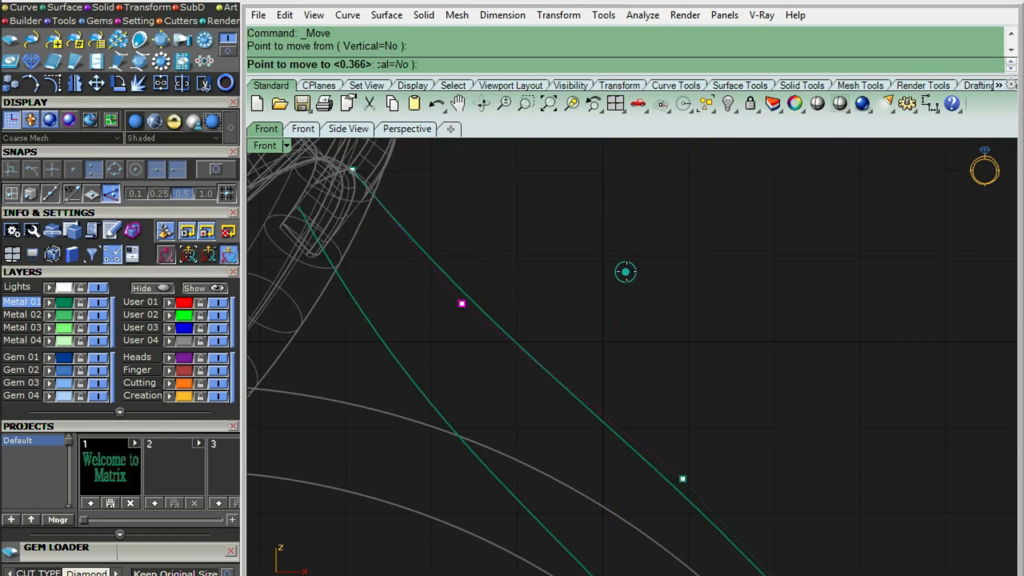
click(625, 272)
Move the outer shank curve's upper end point slightly up and outward within the prong.
right_drag(465, 298, 524, 375)
drag(373, 212, 436, 279)
scroll(422, 272, up, 8)
text(m)
key(Return)
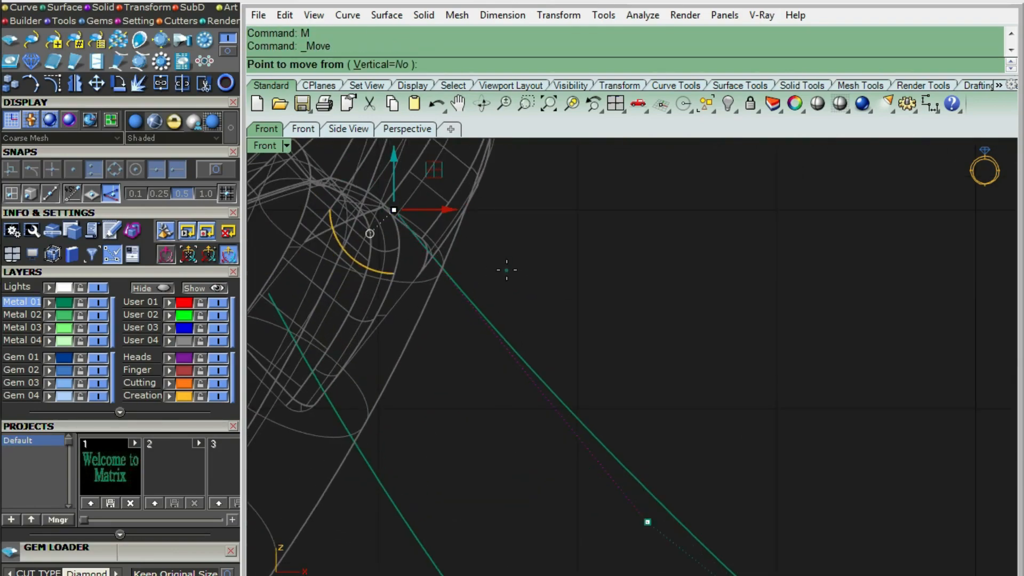
click(518, 260)
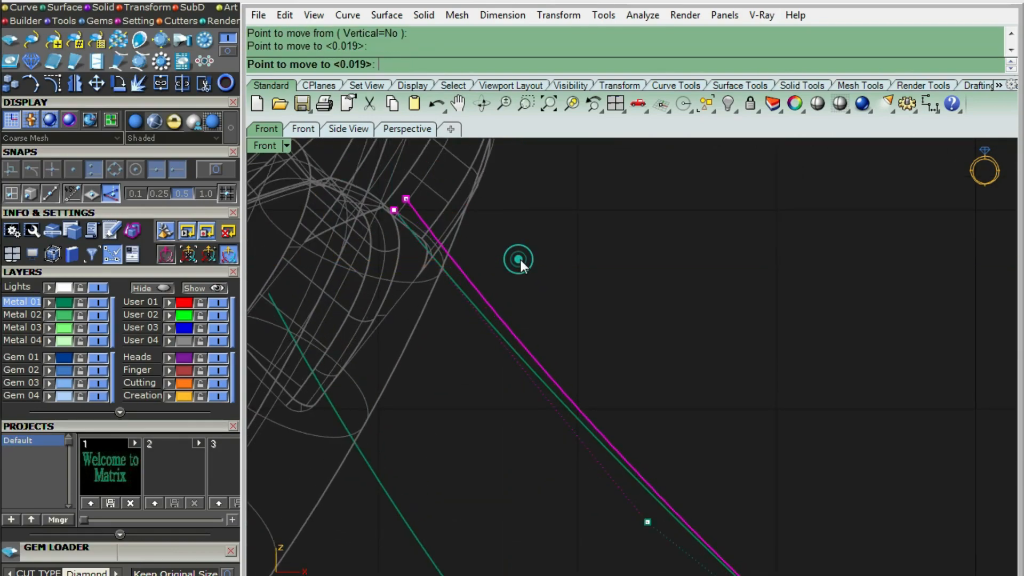
Measure the aligned distance between the upper ends of the inner and outer shank curves.
text(AD)
key(Return)
click(269, 292)
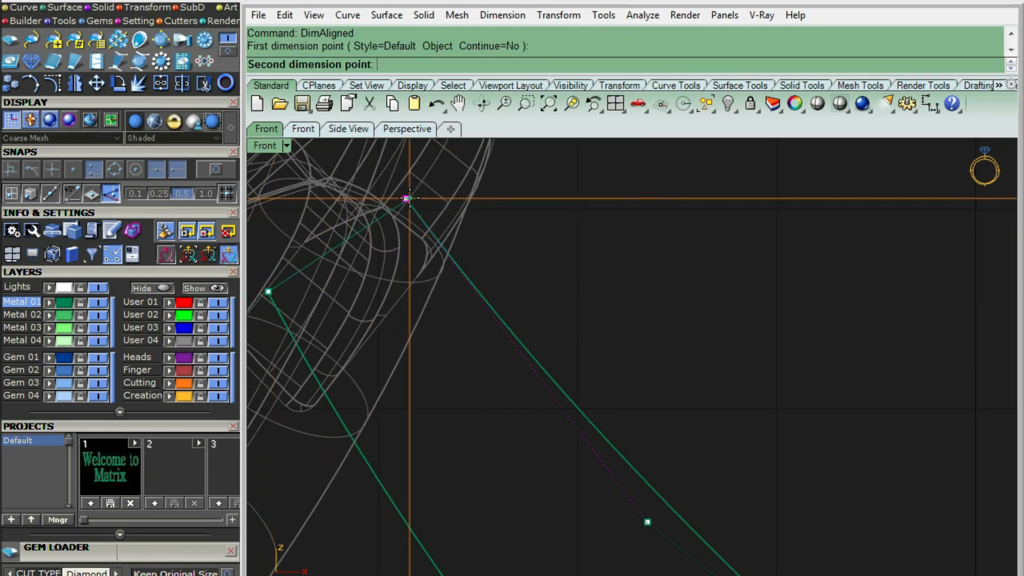
click(410, 198)
scroll(437, 246, down, 6)
key(Escape)
Shift the outer shank curve's upper end point a little farther from the inner curve's end.
scroll(439, 255, up, 6)
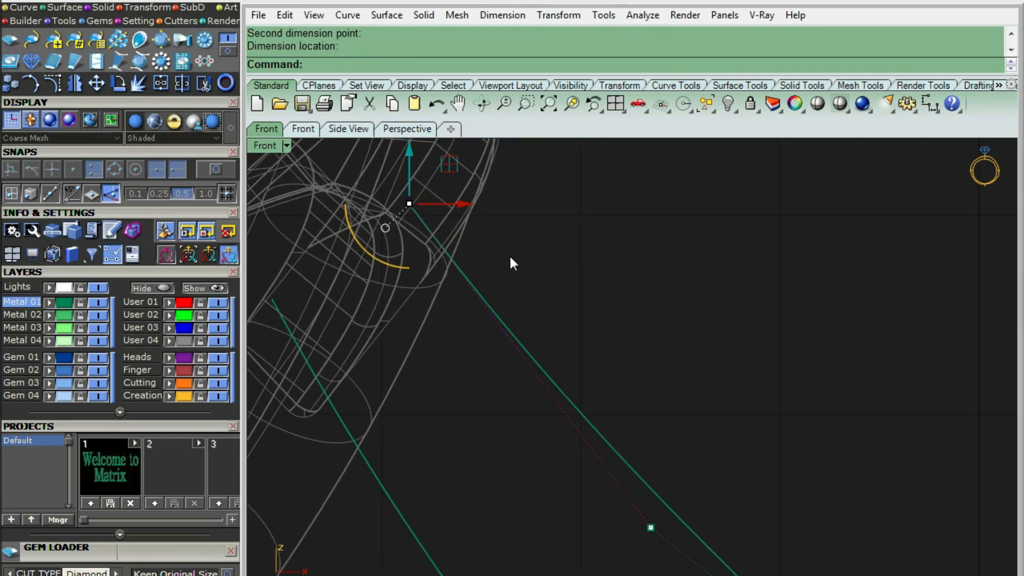
text(M)
key(Return)
click(536, 297)
key(Return)
click(536, 297)
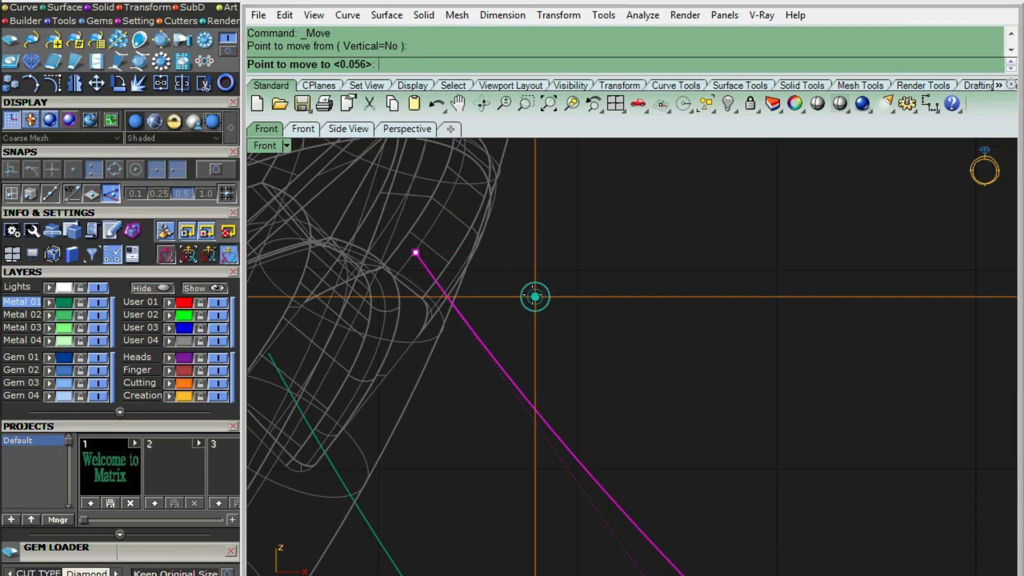
key(Escape)
Measure the gap between the two shank curve ends again with an aligned dimension.
text(AD)
key(Return)
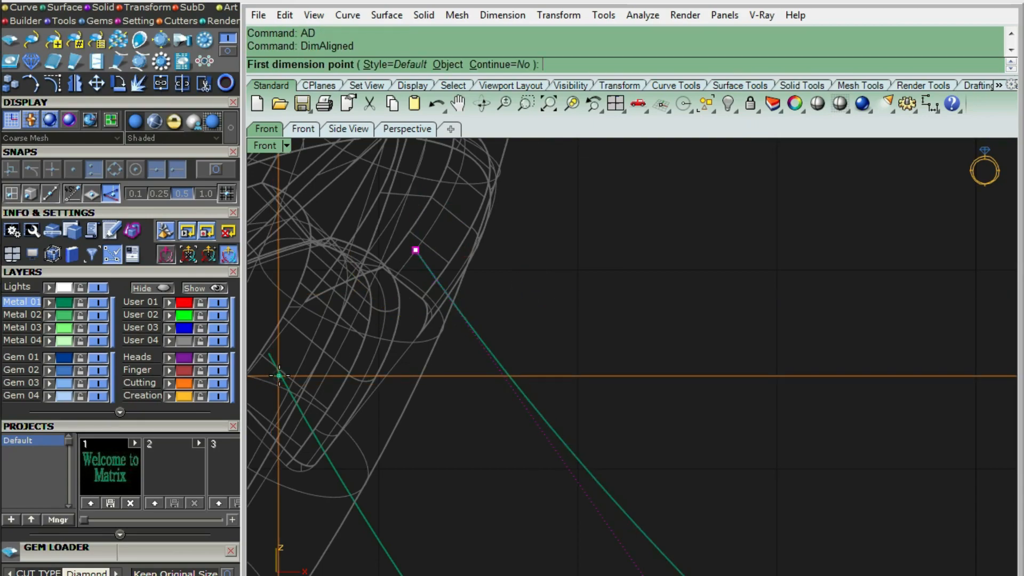
click(280, 375)
click(423, 262)
click(320, 250)
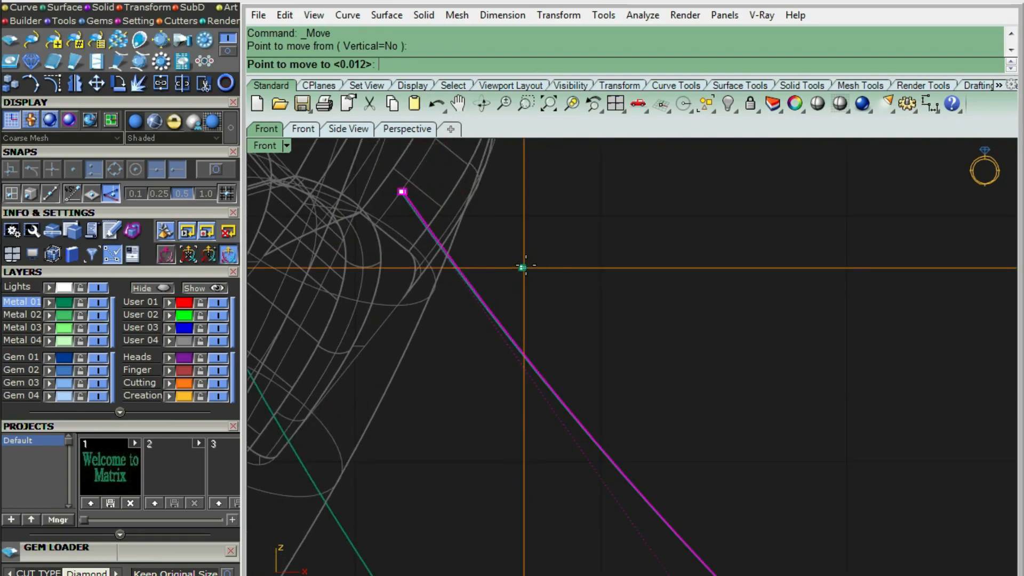
Move the outer shank curve's second control point slightly outward, about 0.019 mm in the front view.
scroll(400, 171, down, 6)
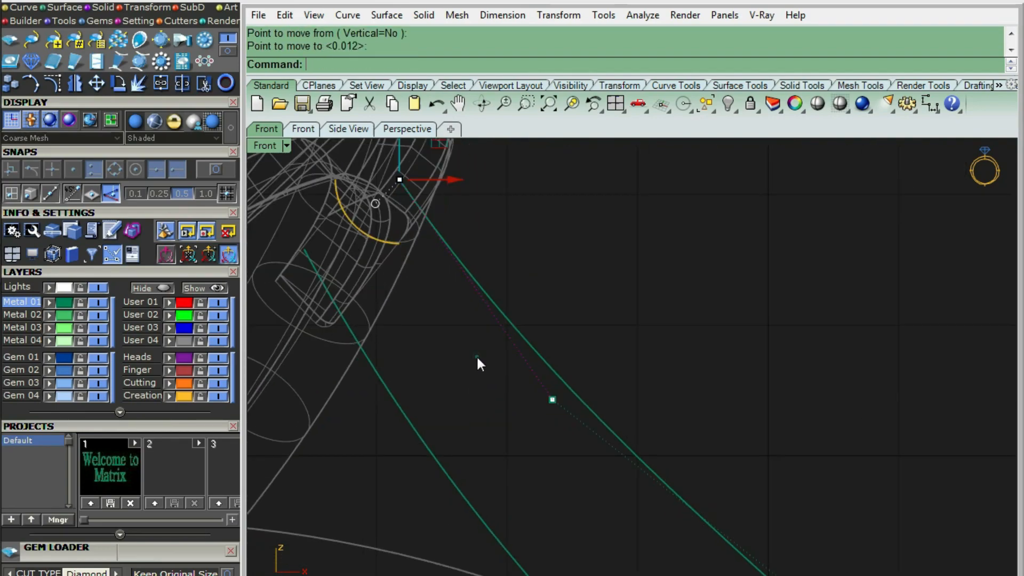
text(M)
key(Return)
click(607, 333)
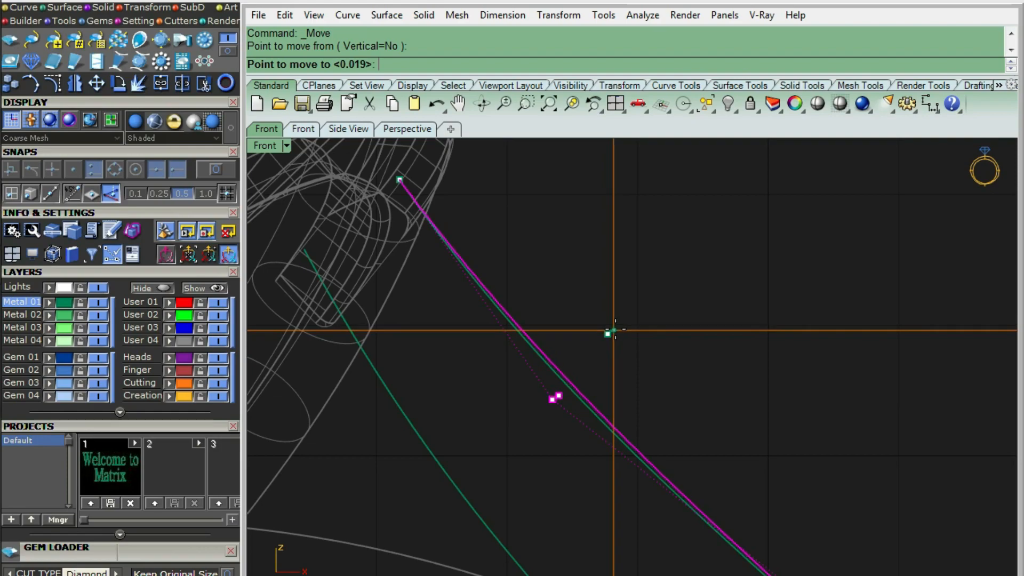
click(614, 330)
scroll(544, 304, down, 8)
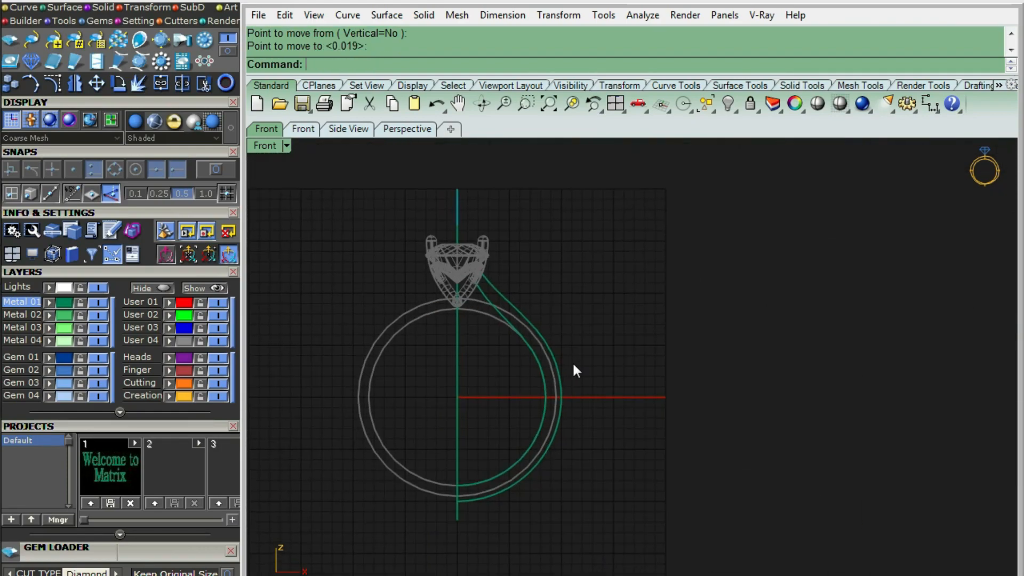
Mirror both shank profile curves across the ring's vertical centre axis and shade the view.
key(ctrl+alt+s)
drag(513, 360, 503, 370)
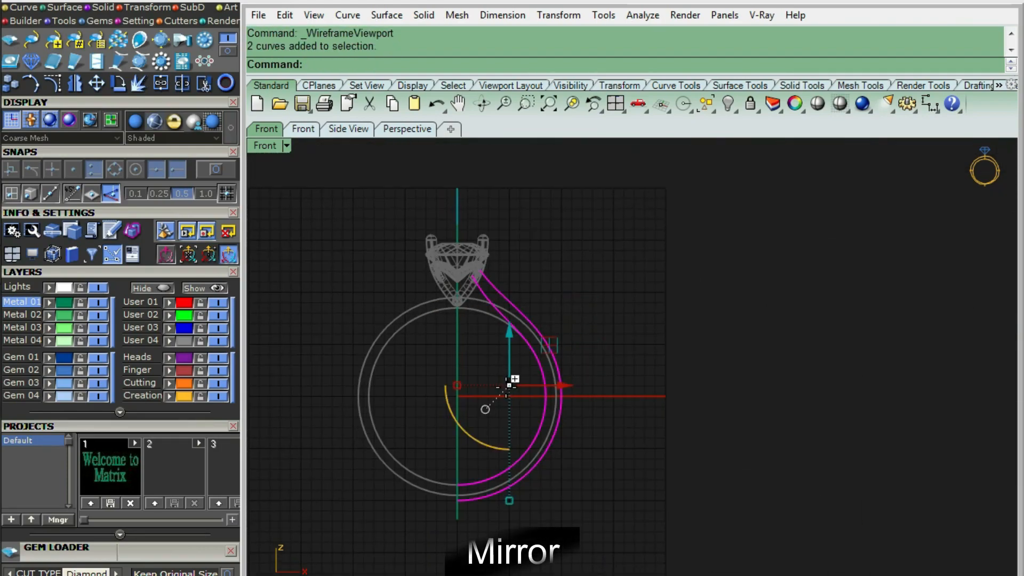
key(ctrl+m)
click(609, 336)
key(ctrl+alt+s)
scroll(514, 330, up, 3)
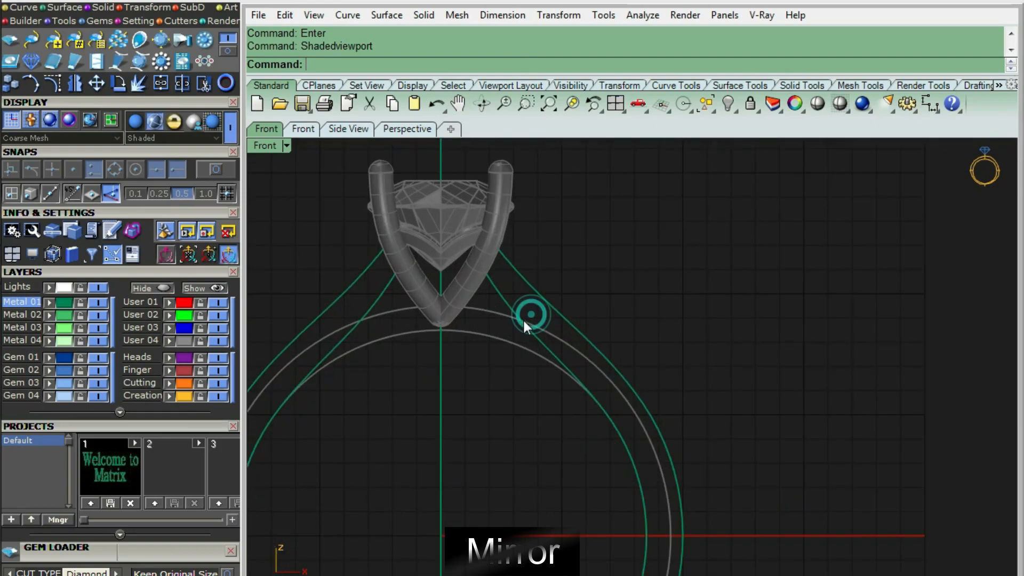
Turn on the inner shank curve's control points and nudge the second point beside the prong.
click(522, 323)
scroll(524, 354, up, 2)
key(F10)
click(454, 279)
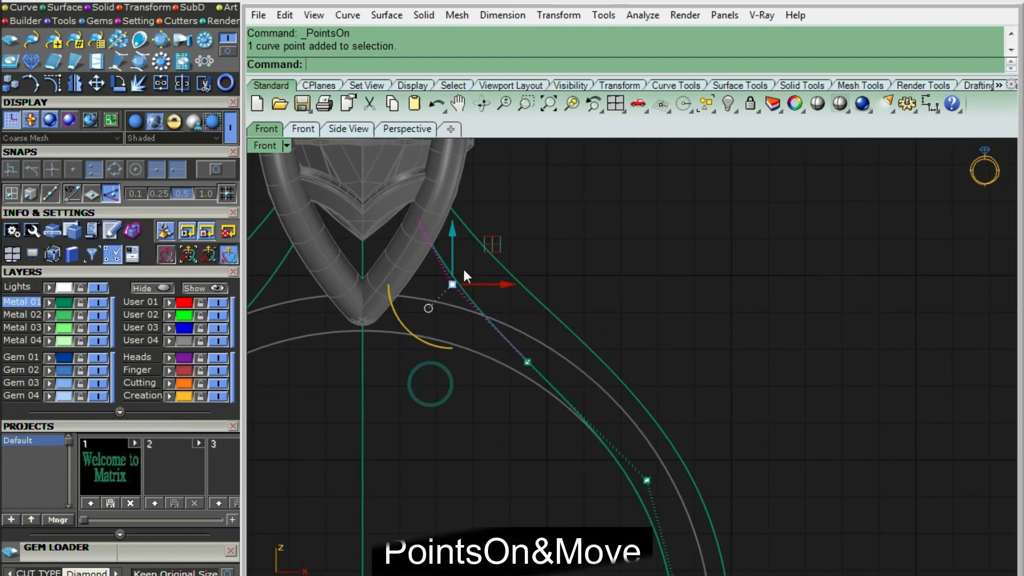
scroll(462, 269, up, 4)
drag(475, 277, 469, 281)
scroll(513, 299, down, 5)
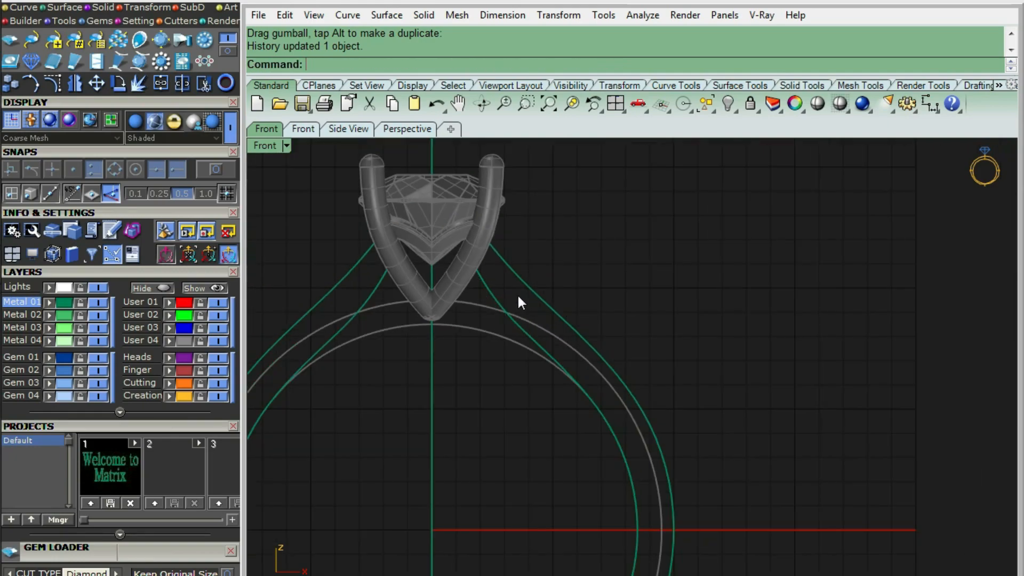
Move the inner shank curve's third control point slightly down toward the inner finger circle.
click(503, 312)
key(F10)
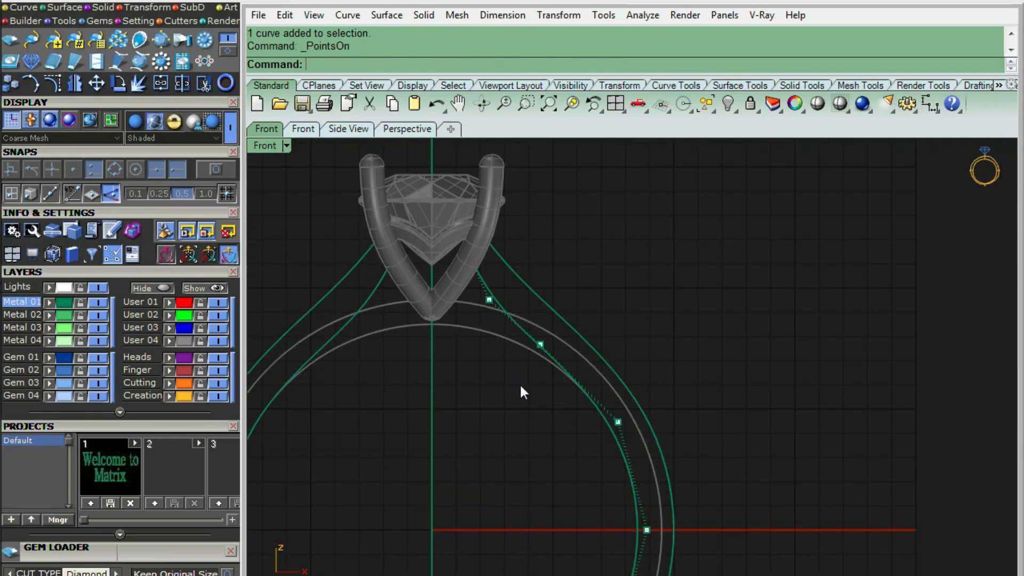
scroll(533, 363, up, 6)
click(546, 325)
scroll(565, 320, up, 2)
drag(579, 298, 579, 310)
right_drag(613, 402, 583, 383)
drag(554, 285, 553, 292)
scroll(476, 282, down, 2)
scroll(514, 350, down, 4)
right_drag(611, 383, 571, 329)
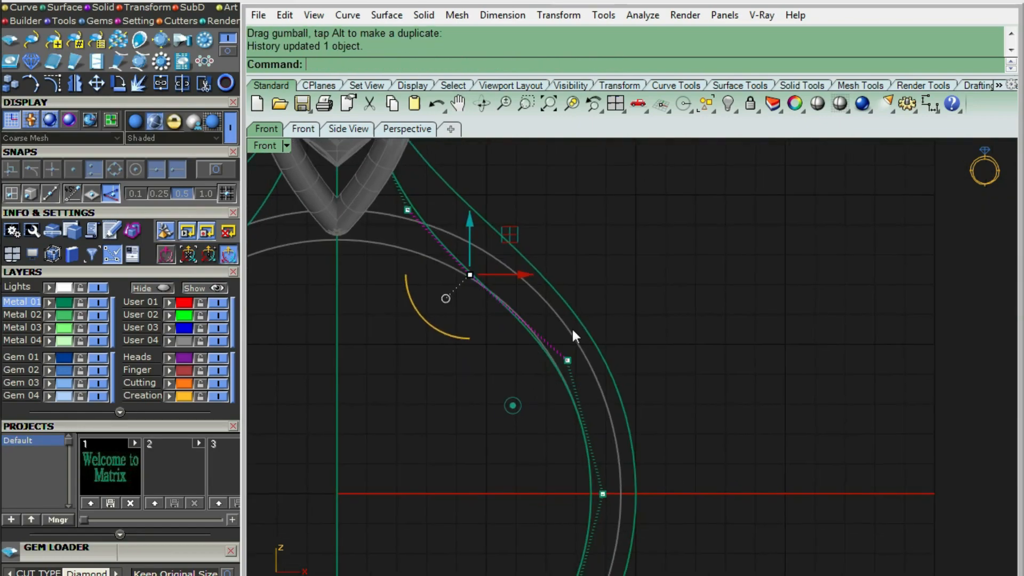
Move the inner shank curve's fourth control point up to bring the curve onto the inner finger circle.
click(569, 361)
scroll(545, 323, up, 12)
text(M)
key(Return)
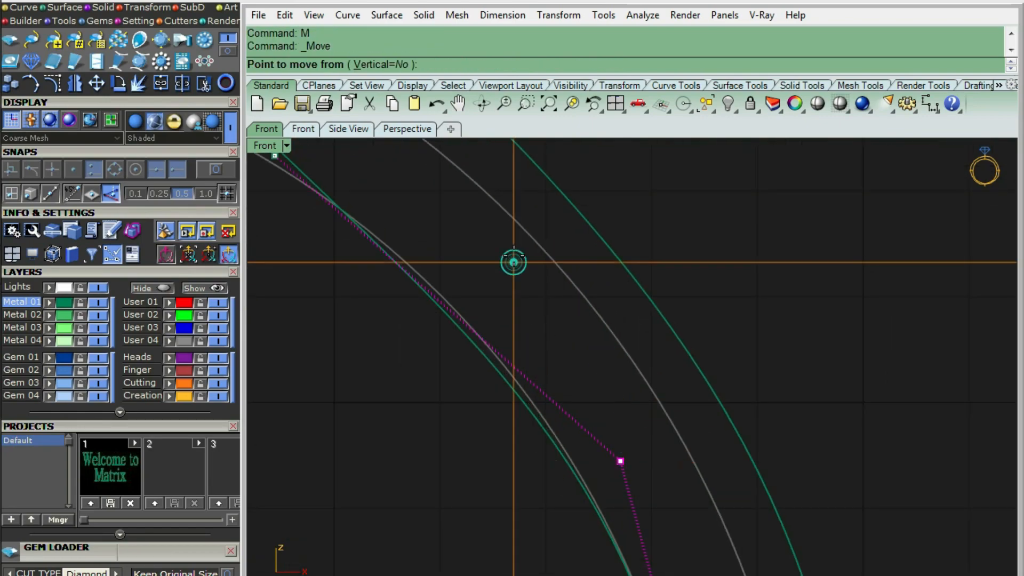
click(513, 262)
click(513, 235)
click(502, 251)
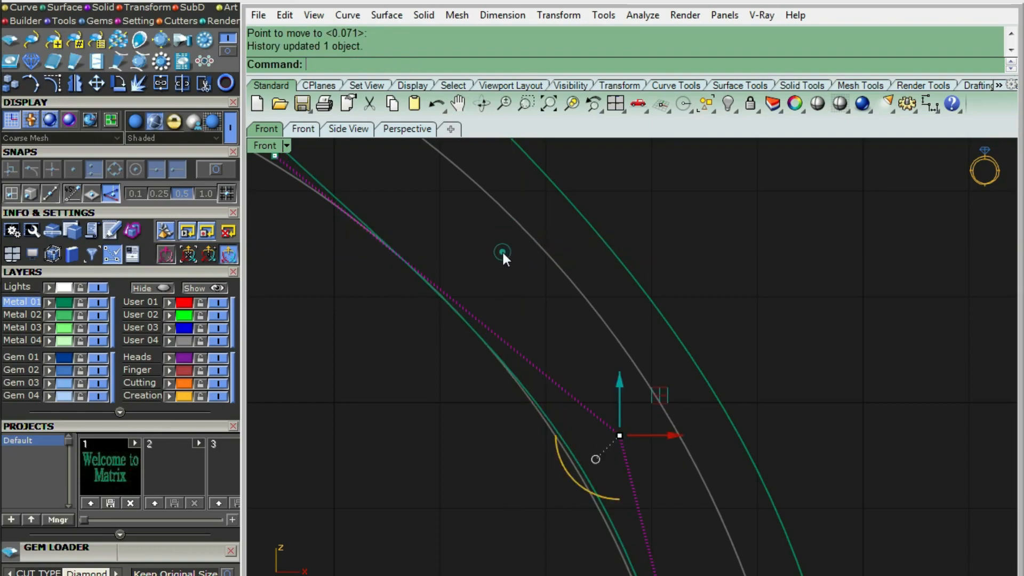
Refine the inner shank curve's fourth control point inward to follow the inner finger circle, and end the point editing.
scroll(501, 250, down, 6)
right_drag(533, 373, 494, 327)
drag(443, 375, 555, 272)
scroll(511, 335, up, 2)
scroll(529, 355, up, 6)
key(Return)
click(586, 368)
click(582, 370)
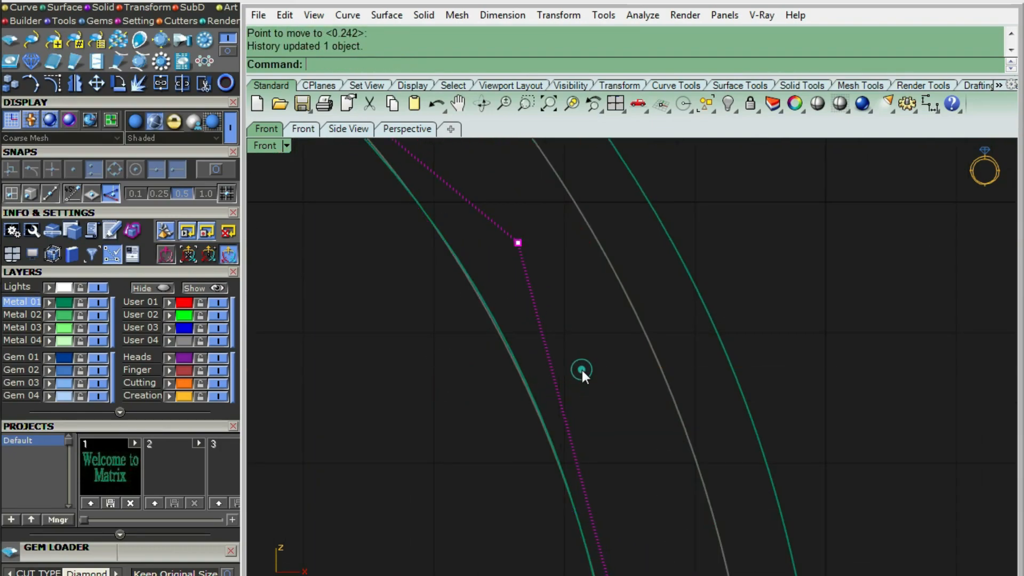
text(M)
key(Return)
scroll(577, 368, up, 4)
click(597, 365)
click(596, 366)
key(Escape)
key(Escape)
scroll(531, 295, down, 17)
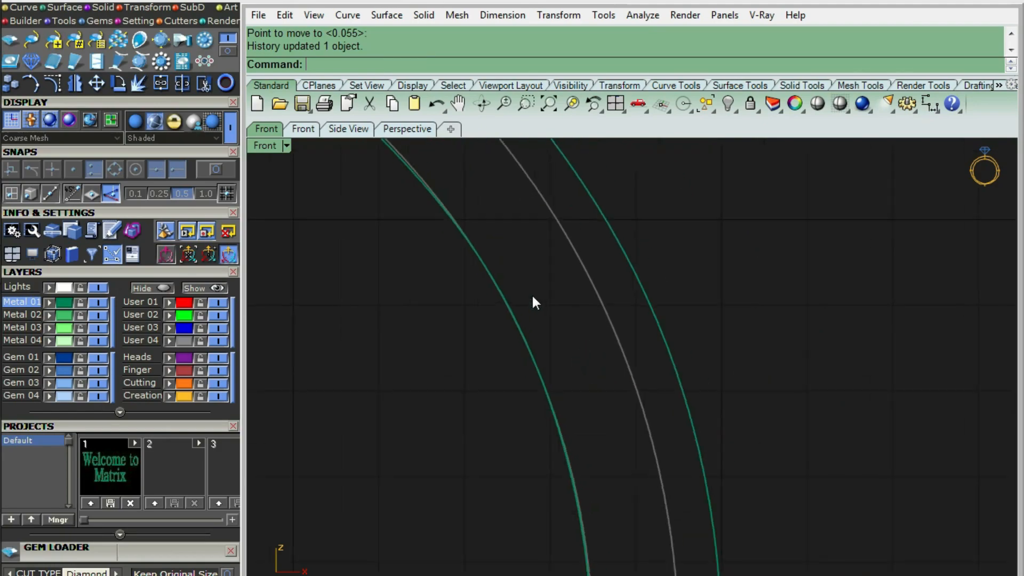
Reopen the inner shank curve's control points and adjust the second point just below the prong.
click(526, 299)
scroll(575, 344, down, 2)
scroll(586, 344, down, 2)
click(635, 300)
scroll(509, 248, up, 4)
click(477, 272)
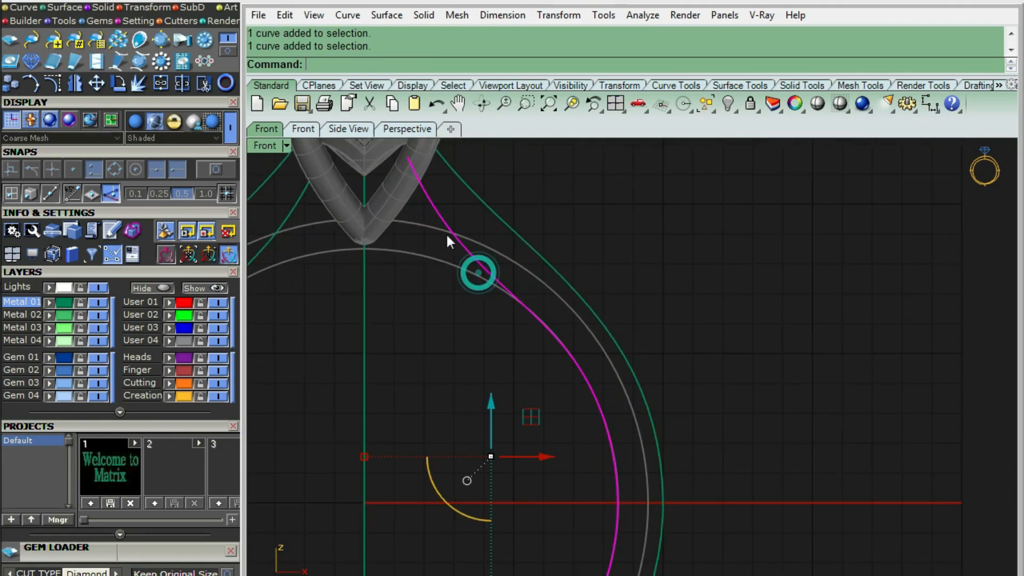
right_drag(446, 233, 469, 302)
scroll(470, 302, up, 4)
scroll(469, 302, down, 4)
right_drag(430, 338, 478, 338)
key(F10)
scroll(519, 294, up, 5)
scroll(523, 260, up, 6)
drag(462, 334, 530, 257)
click(579, 254)
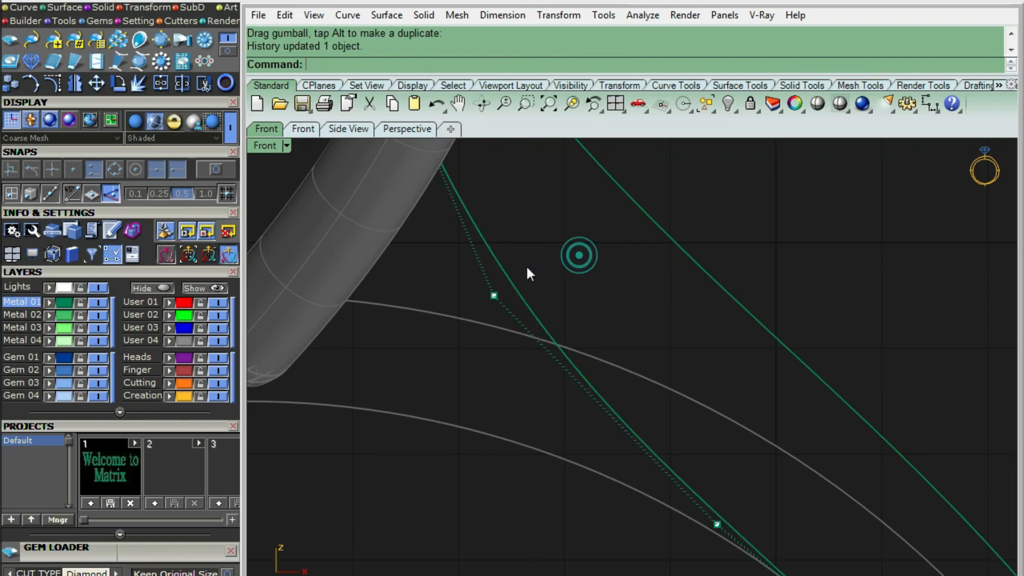
End the inner shank curve's point editing and check the whole ring profile in wireframe and shaded display.
key(Escape)
scroll(521, 269, down, 12)
click(520, 269)
key(ctrl+alt+w)
key(ctrl+alt+s)
scroll(545, 288, down, 4)
click(574, 270)
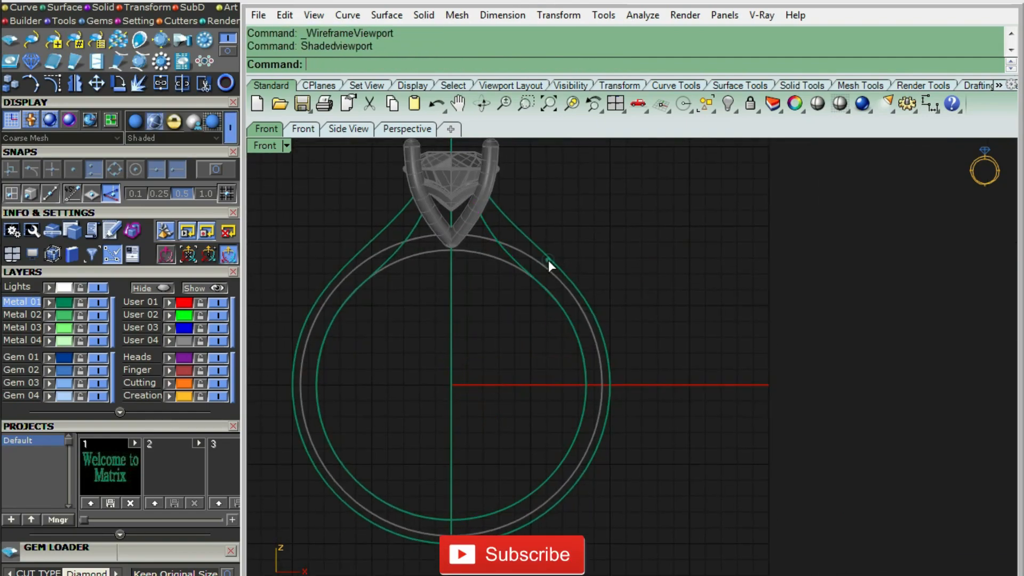
Show the outer shank curve's control points in wireframe and adjust its upper end point inside the prong.
click(548, 261)
scroll(509, 244, up, 4)
right_drag(509, 244, 503, 306)
key(ctrl+alt+w)
scroll(465, 218, up, 2)
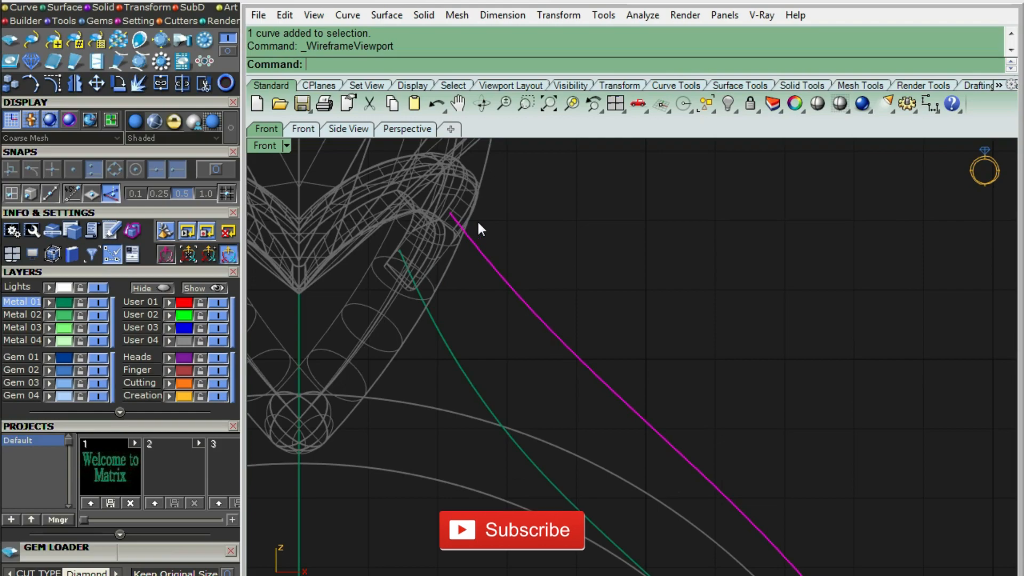
scroll(476, 261, up, 2)
key(F10)
scroll(400, 197, up, 4)
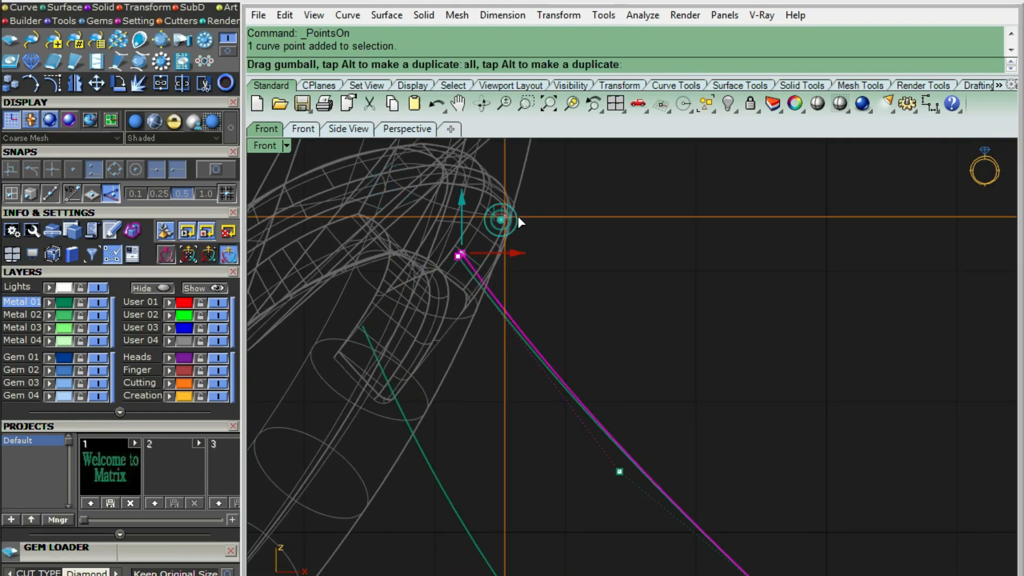
drag(517, 216, 546, 236)
scroll(608, 347, down, 3)
scroll(556, 228, up, 2)
click(583, 219)
Move the outer shank curve's third control point slightly outward and end the point editing.
scroll(475, 163, down, 4)
drag(540, 200, 641, 331)
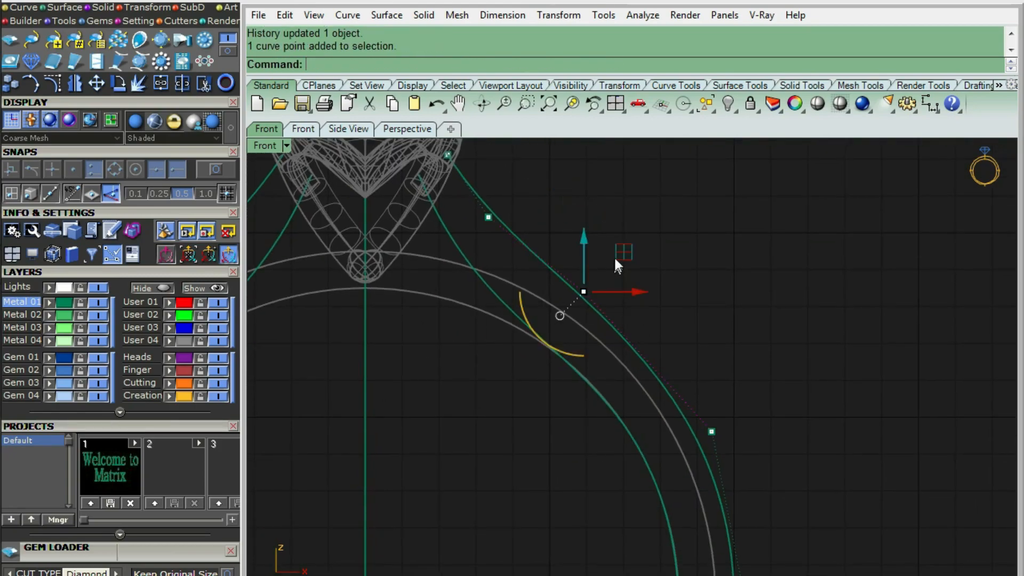
drag(620, 255, 632, 255)
key(Escape)
scroll(577, 306, down, 3)
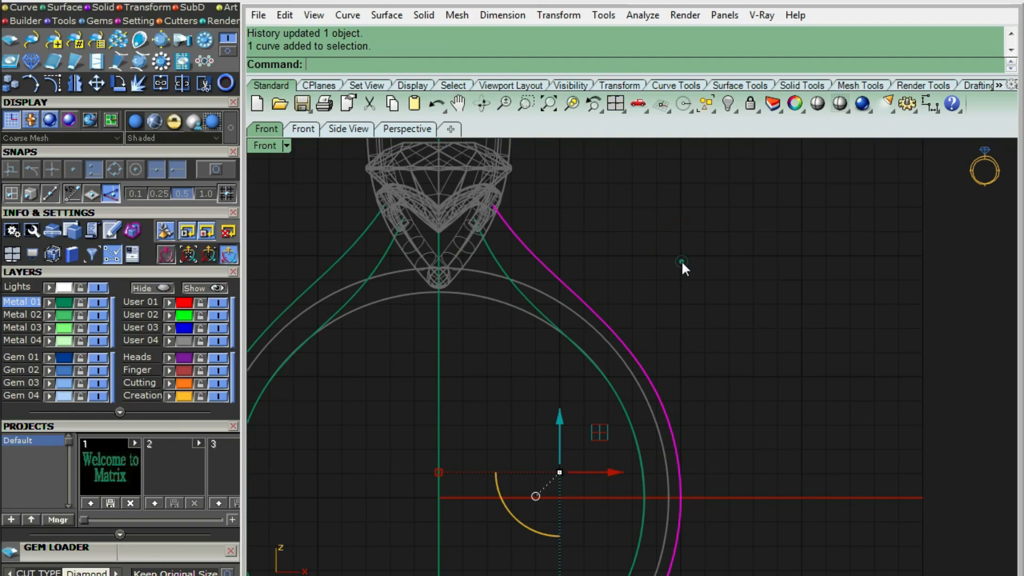
Inspect both shank curves and their mirrored copies around the head in shaded display, ending in the Front view.
click(681, 261)
key(ctrl+alt+s)
scroll(681, 262, down, 6)
right_drag(670, 354, 648, 313)
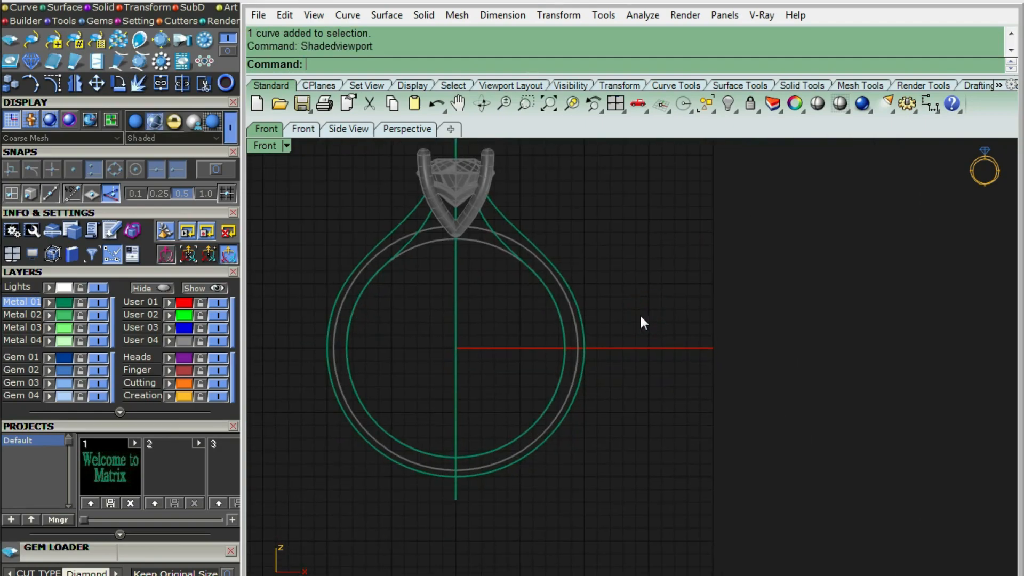
scroll(485, 239, up, 5)
click(500, 233)
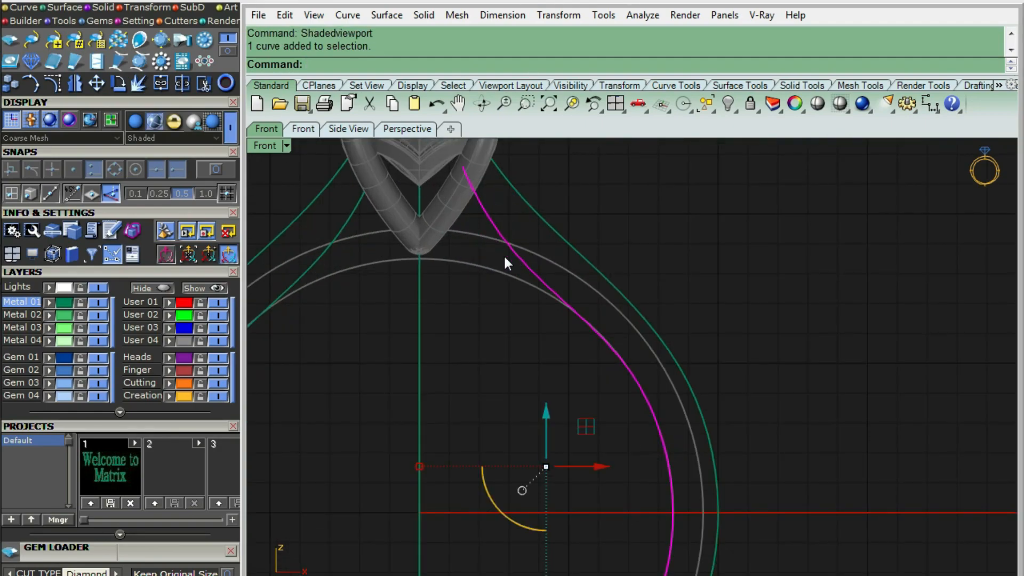
scroll(504, 256, down, 8)
drag(420, 325, 361, 252)
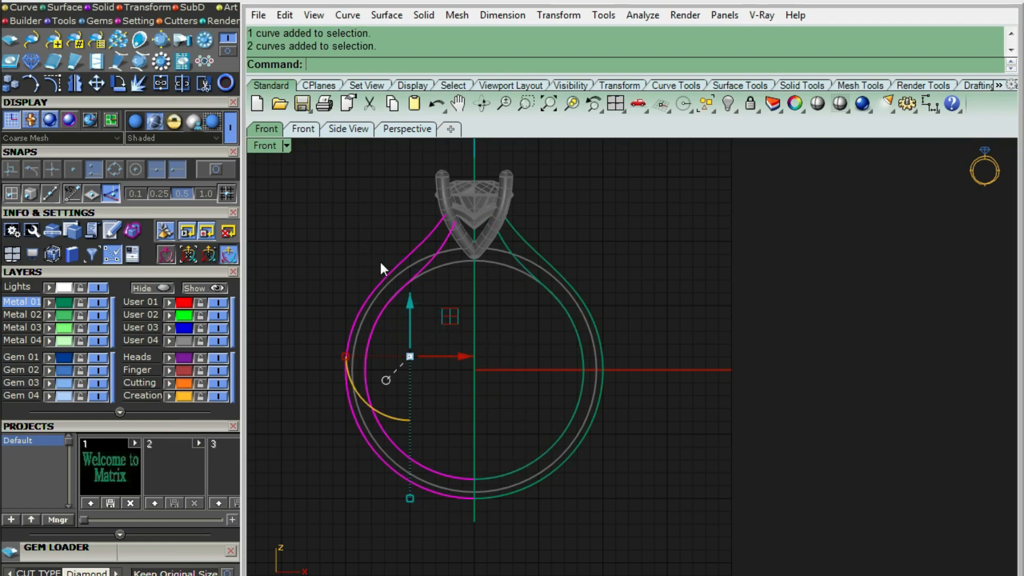
scroll(437, 188, up, 6)
ctrl+shift+right_drag(638, 270, 613, 267)
key(F2)
scroll(597, 257, down, 10)
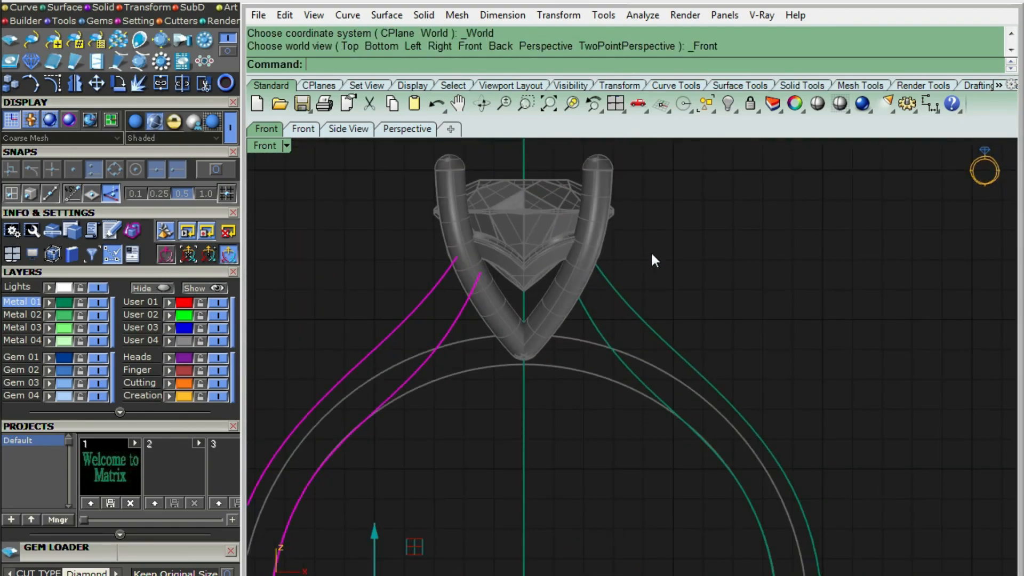
Refine the outer shank curve's third control point slightly outward to round the shoulder, and end the point editing.
click(645, 323)
scroll(699, 274, up, 3)
key(F10)
scroll(596, 225, up, 2)
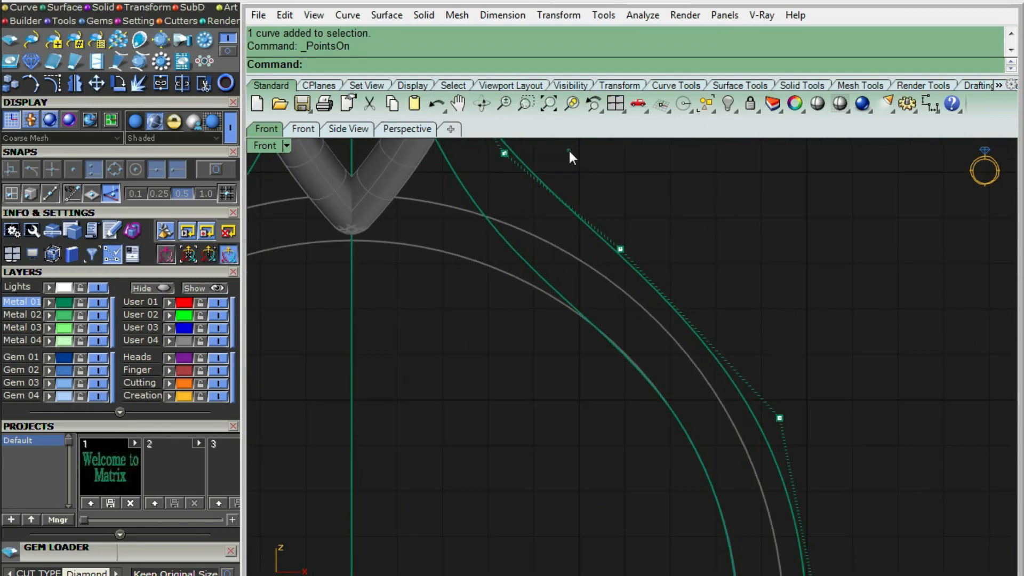
click(621, 249)
scroll(622, 237, up, 3)
drag(666, 241, 667, 242)
click(729, 244)
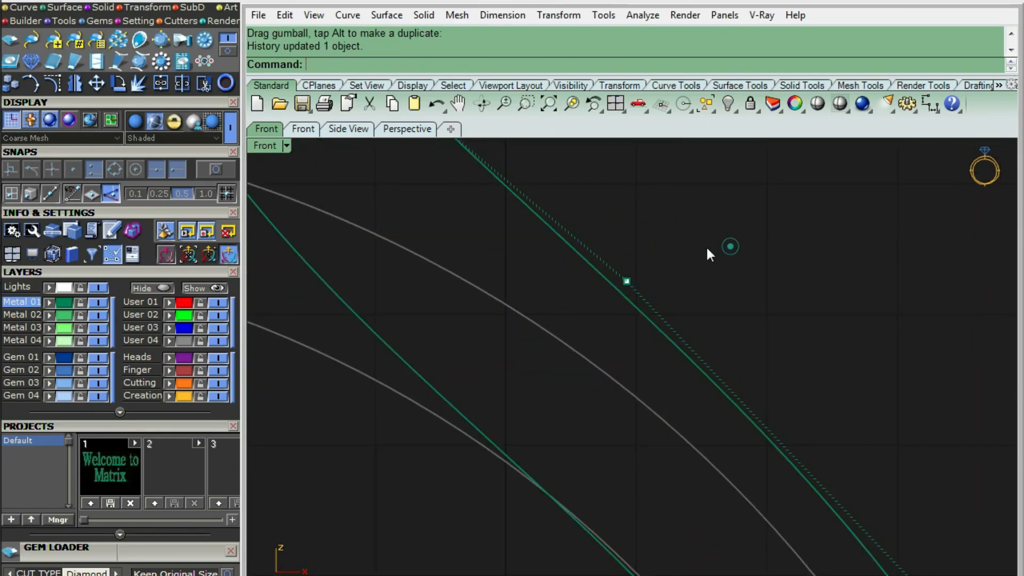
key(Escape)
Delete the mirrored shank curves on the left half and the vertical construction line through the ring.
scroll(629, 242, down, 9)
drag(459, 347, 376, 280)
key(Delete)
scroll(546, 405, down, 2)
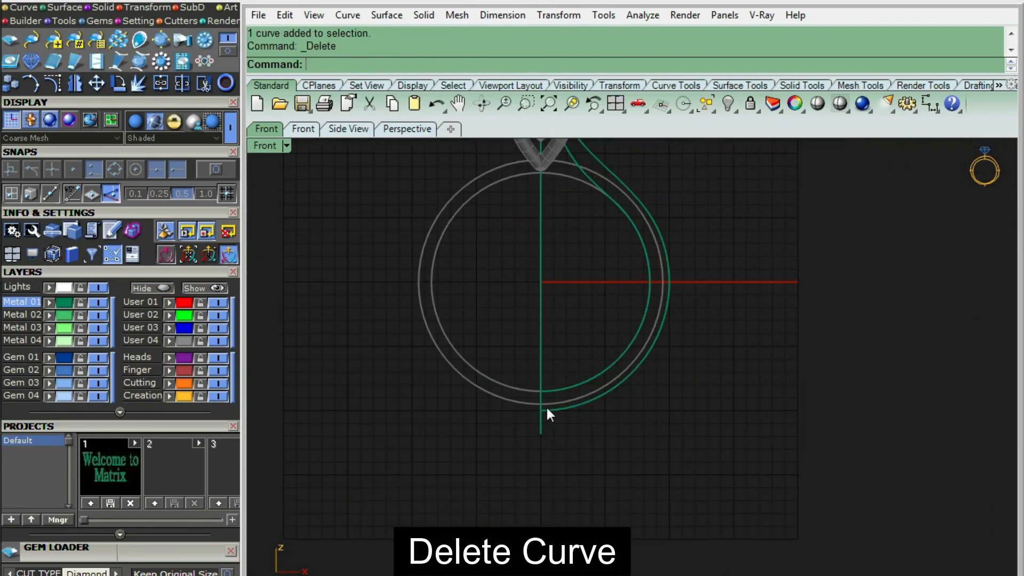
click(541, 408)
scroll(540, 434, up, 3)
scroll(537, 440, down, 3)
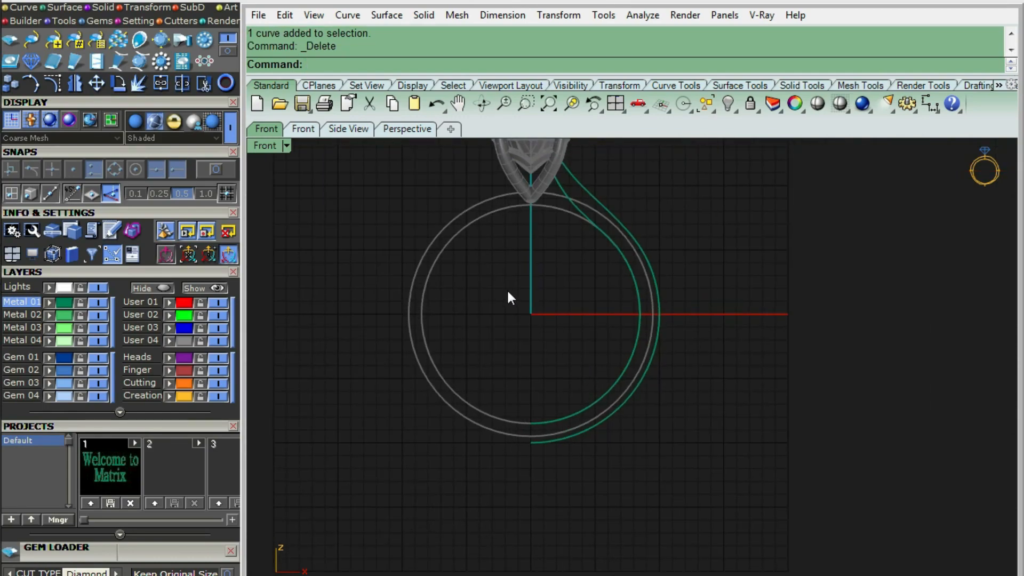
Move the inner shank curve's third control point slightly outward where it meets the finger circle, and end the point editing.
scroll(597, 249, up, 8)
click(587, 297)
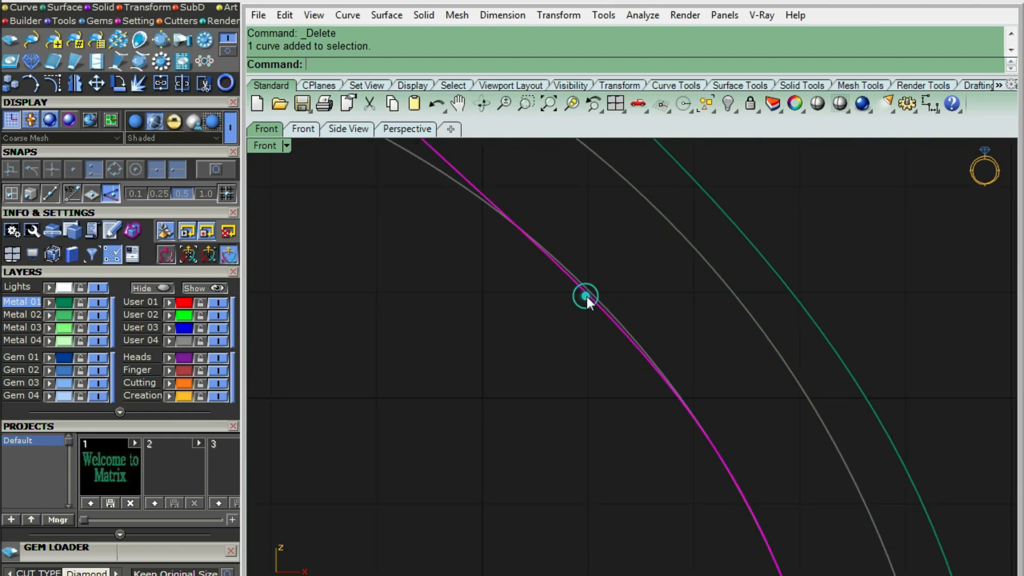
key(F10)
scroll(529, 354, down, 3)
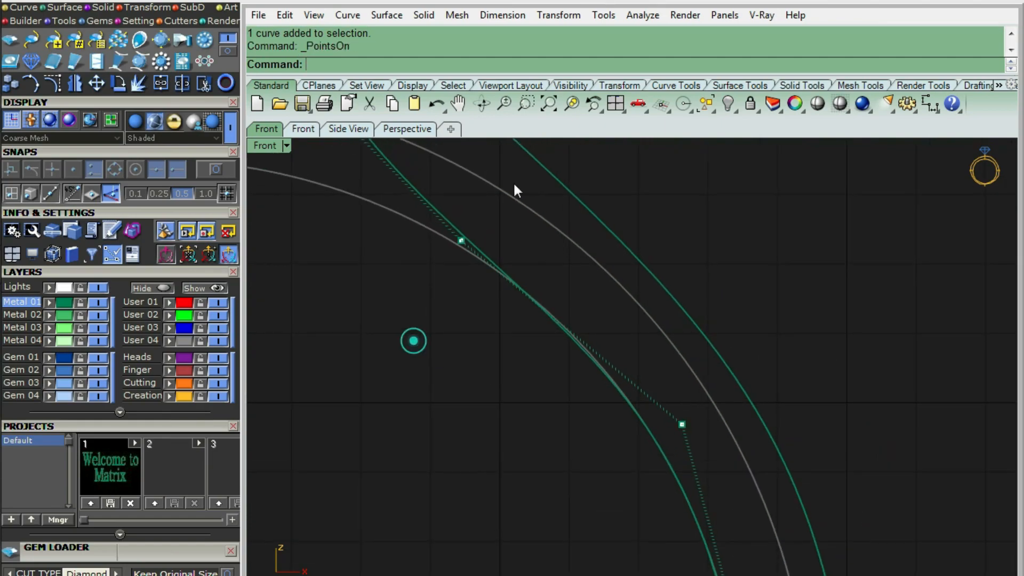
drag(413, 340, 514, 184)
scroll(506, 223, up, 6)
drag(458, 216, 464, 211)
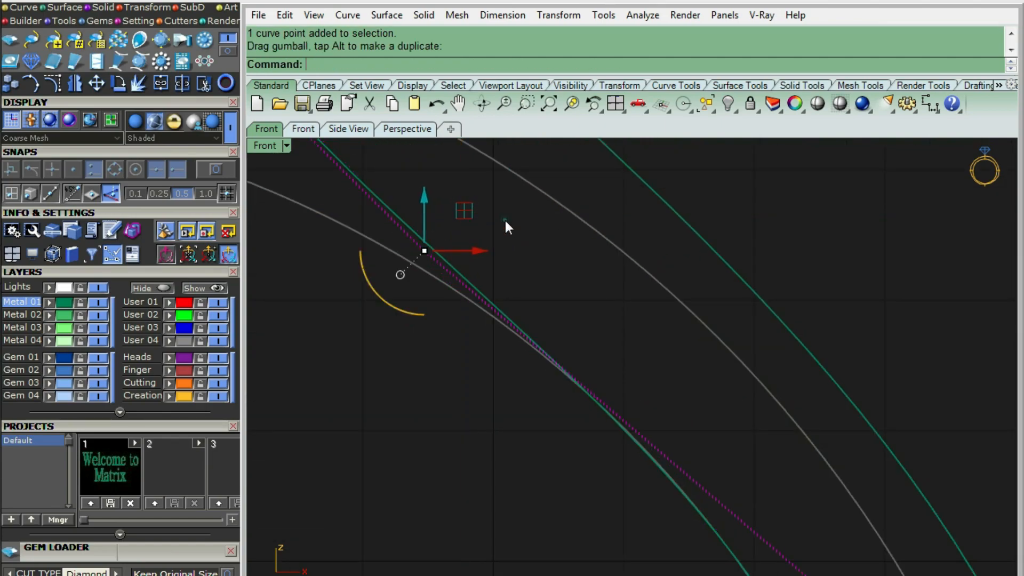
scroll(533, 229, down, 6)
key(Escape)
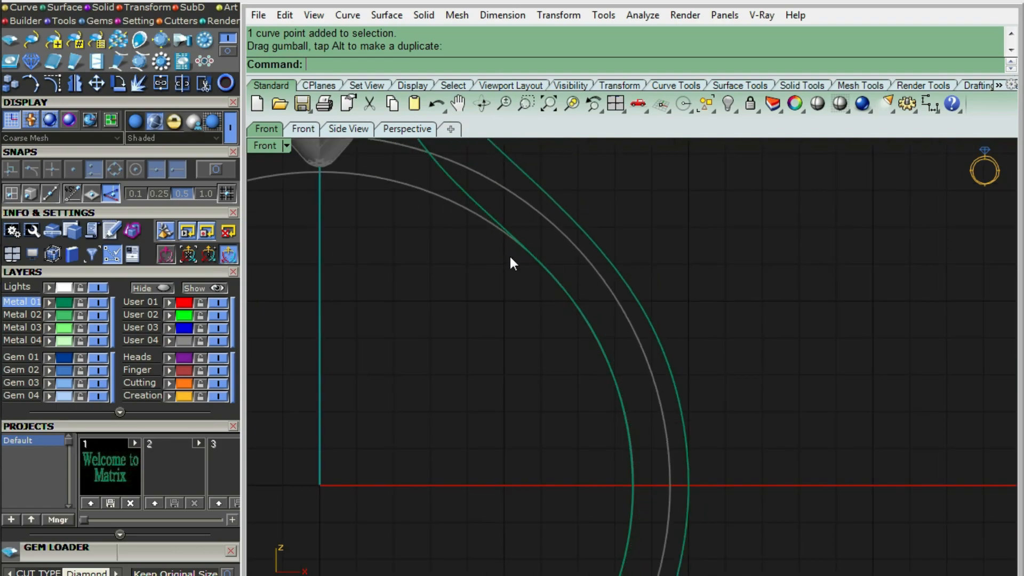
Draw a diagonal line from the origin (0) up and right, ending just beyond the outer shank curve.
right_drag(510, 256, 523, 277)
text(LI)
key(Return)
text(0)
key(Return)
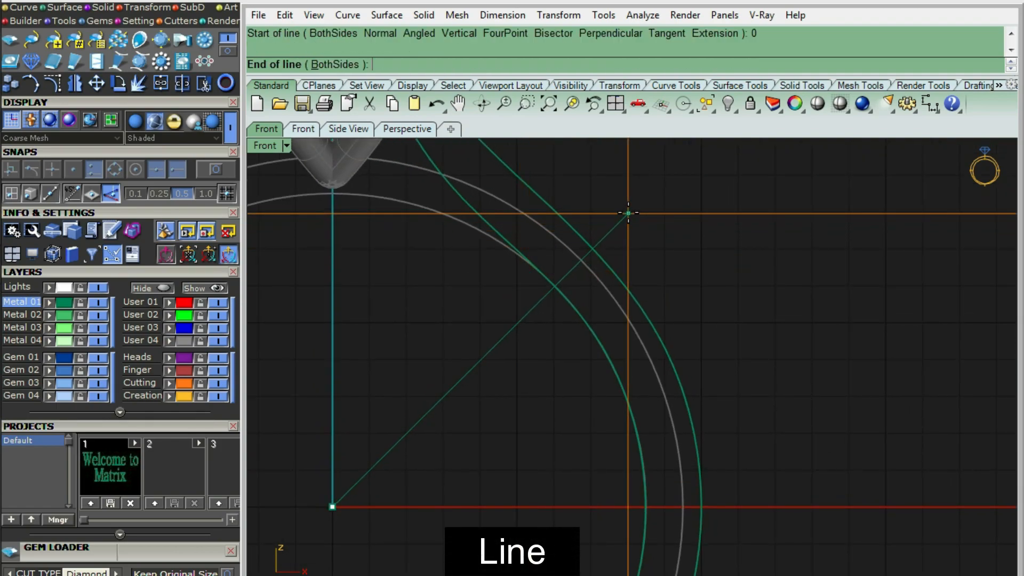
click(629, 213)
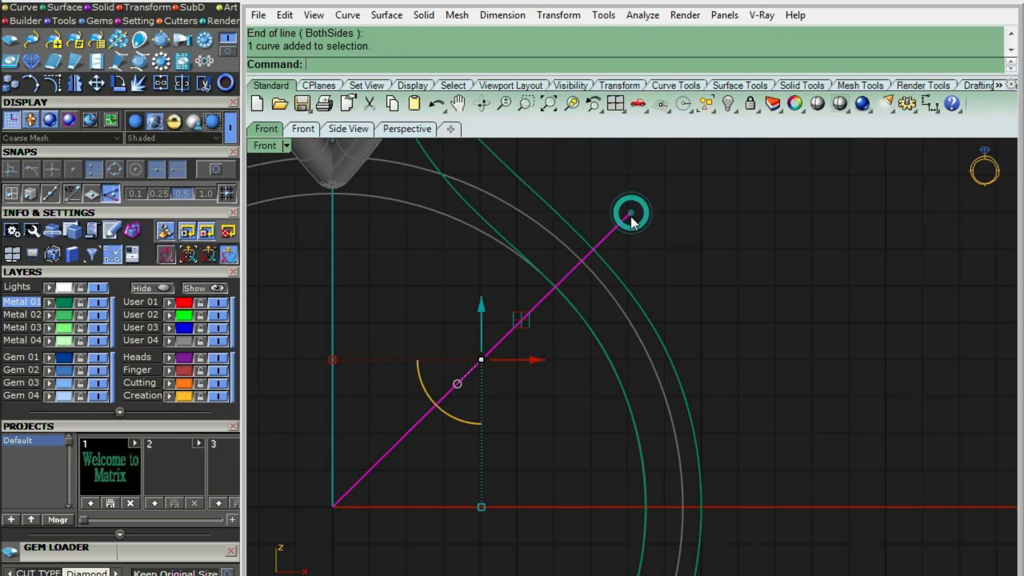
Mirror the diagonal line across the vertical Y axis to the left half of the ring.
scroll(631, 217, down, 4)
key(F6)
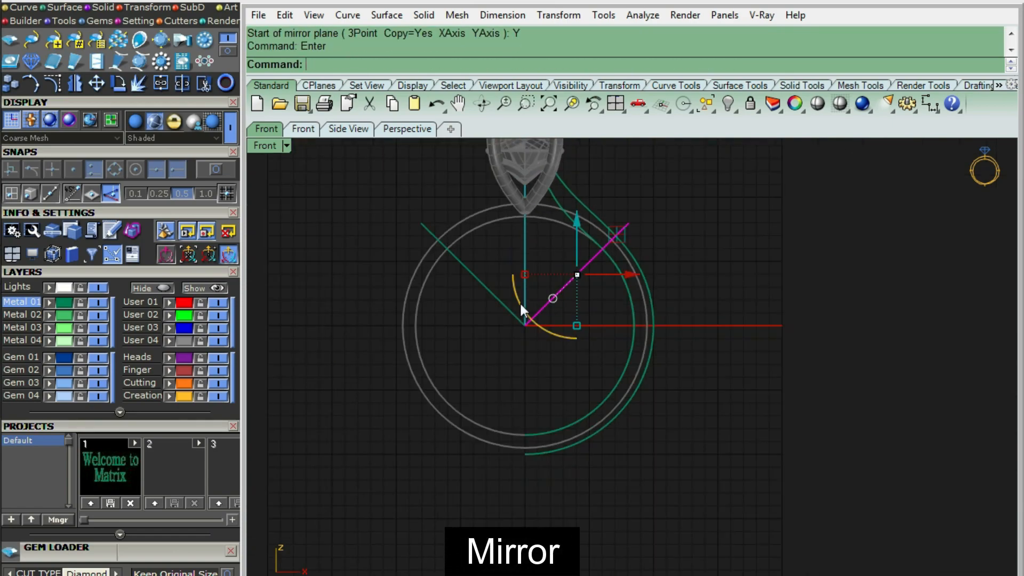
key(Escape)
Unlock the two concentric finger circles.
text(UL)
key(Return)
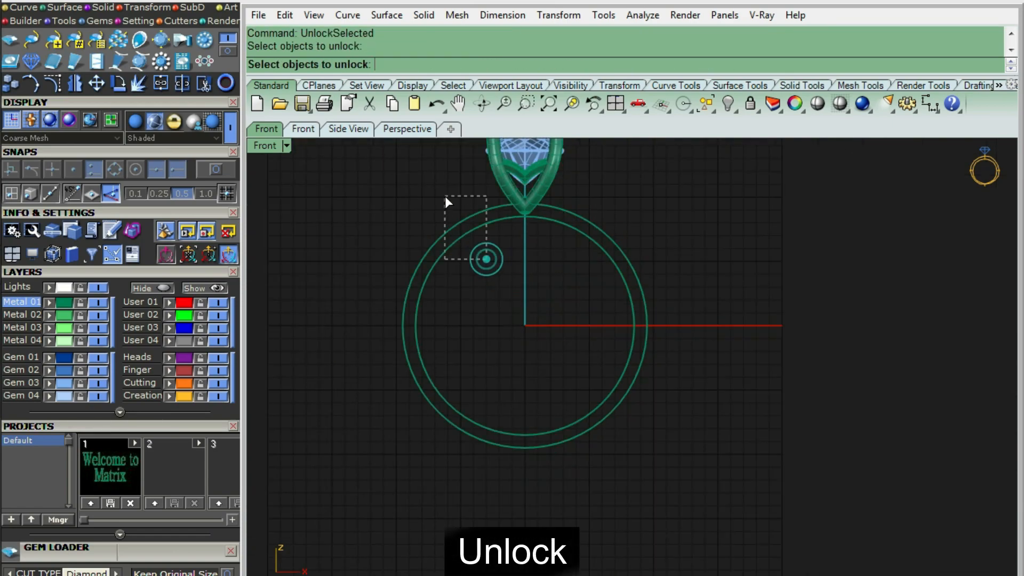
click(472, 232)
click(466, 216)
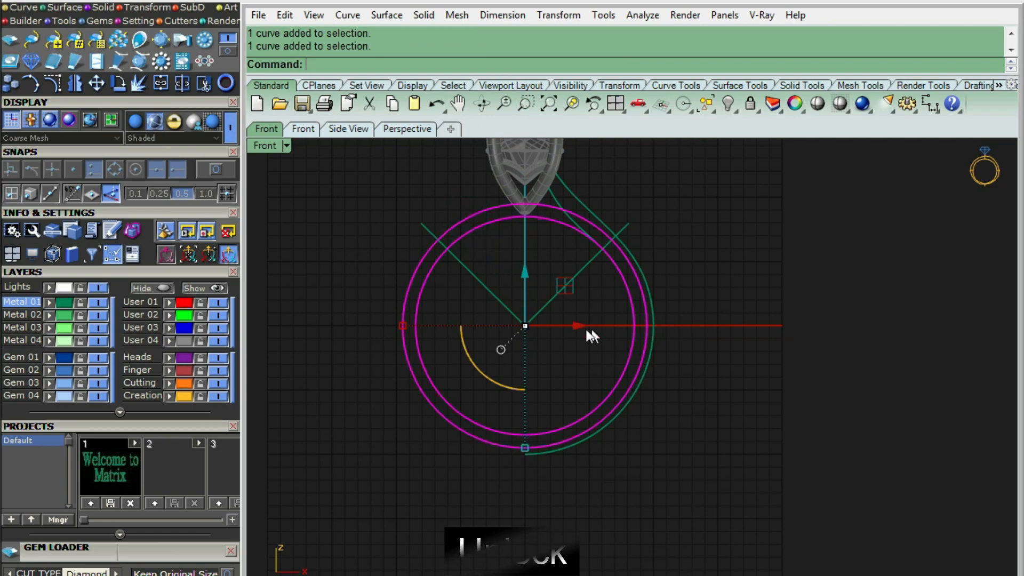
Trim the two finger circles and the diagonal lines against each other, keeping only the upper band segment under the head.
text(Trim)
key(Return)
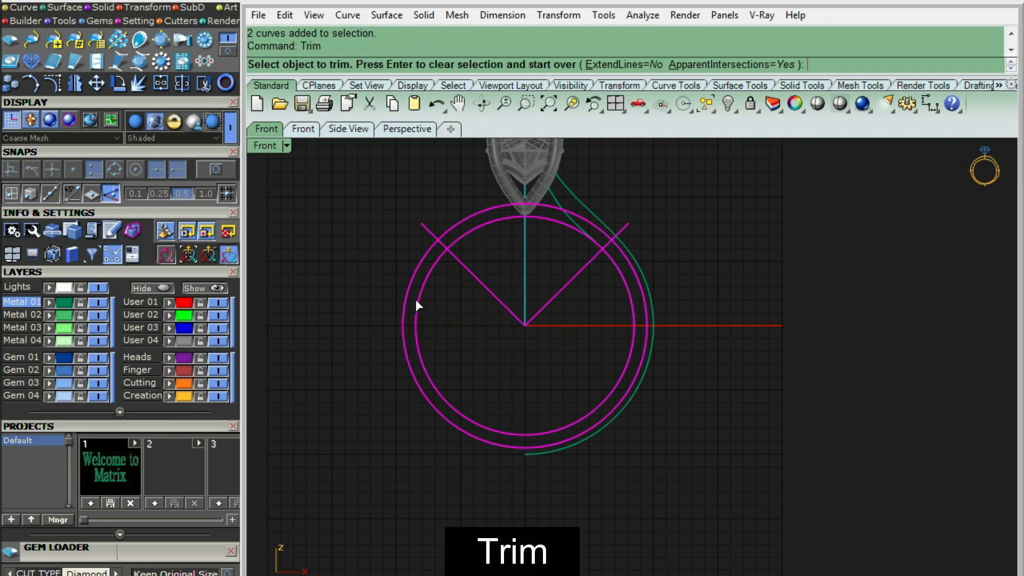
click(415, 293)
click(411, 288)
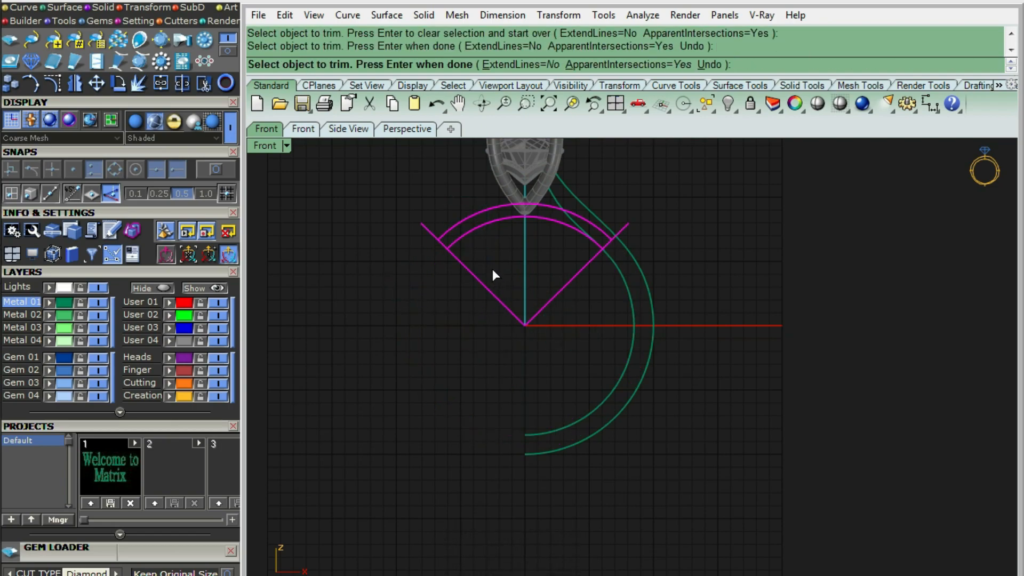
click(511, 308)
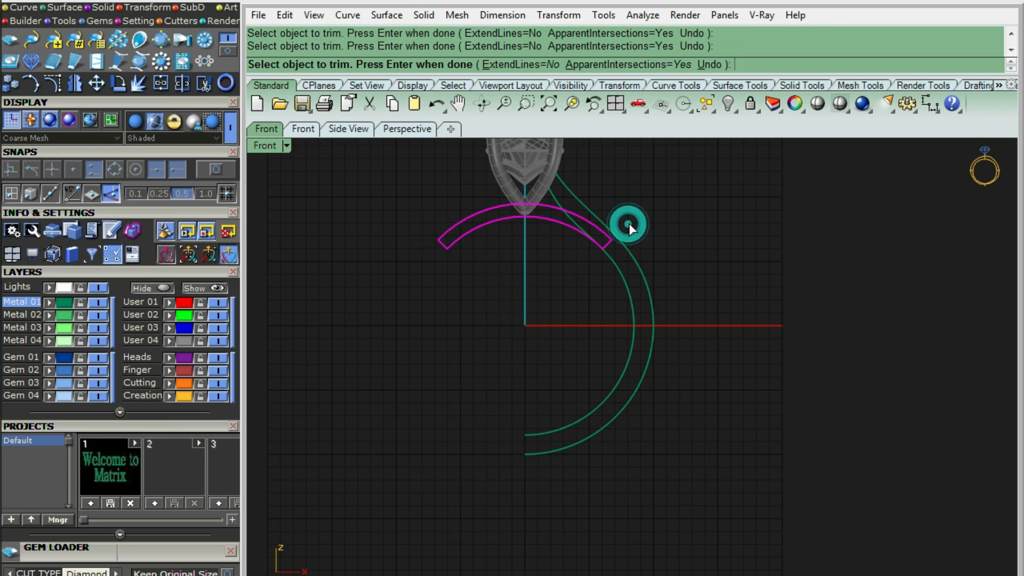
right_click(629, 223)
Join the trimmed arcs and end lines into one closed curve and lock it.
key(ctrl+j)
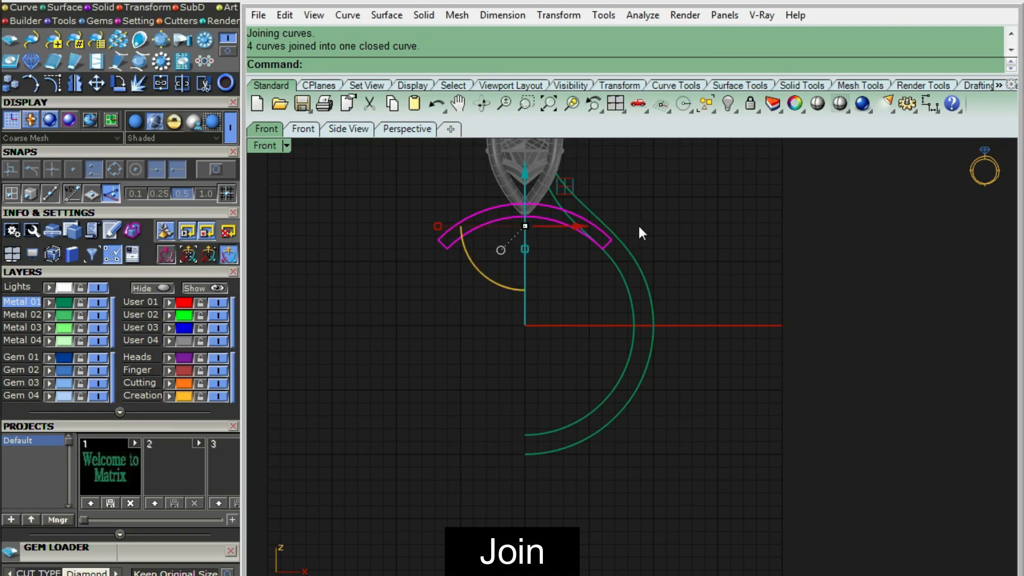
right_click(640, 225)
click(469, 227)
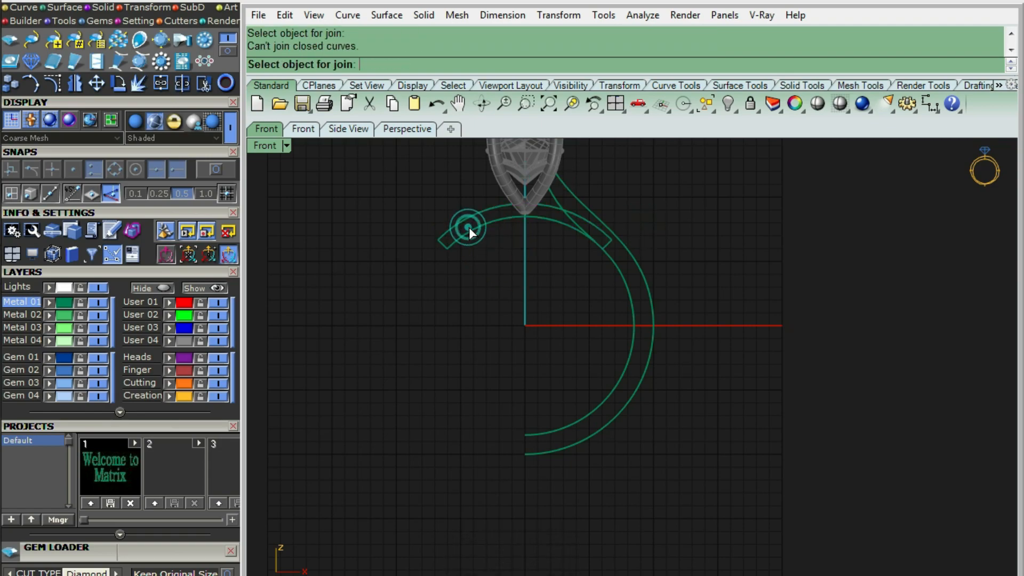
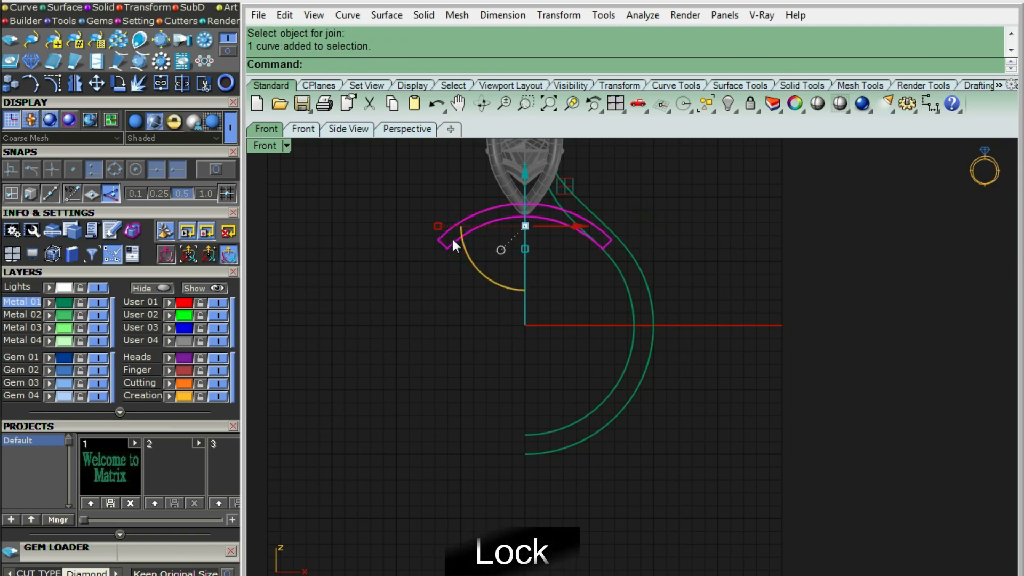
key(ctrl+l)
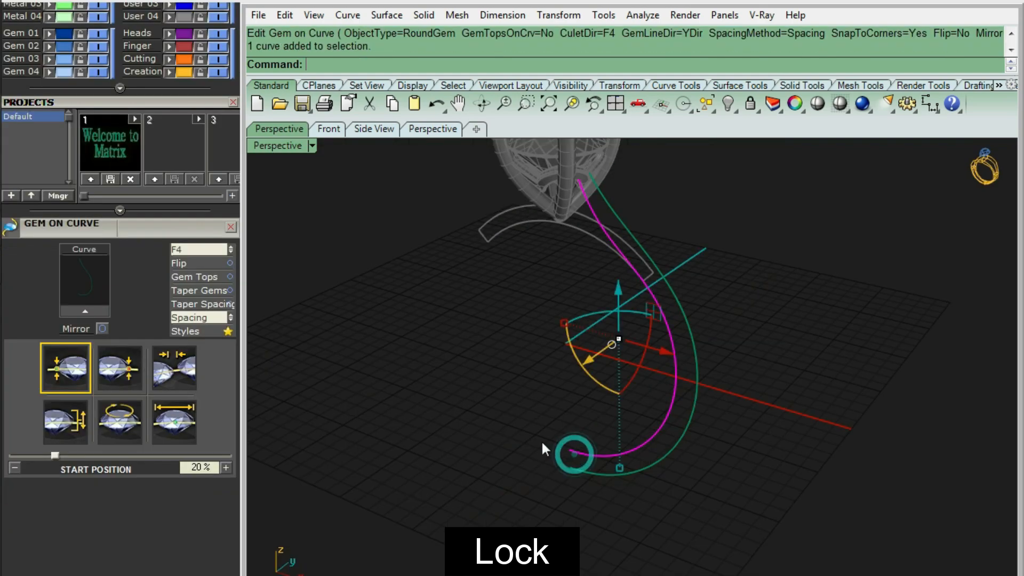
Place a half-round profile at the 0% end of the inner shank curve with Profile Placer and set its width to 3 mm.
key(F6)
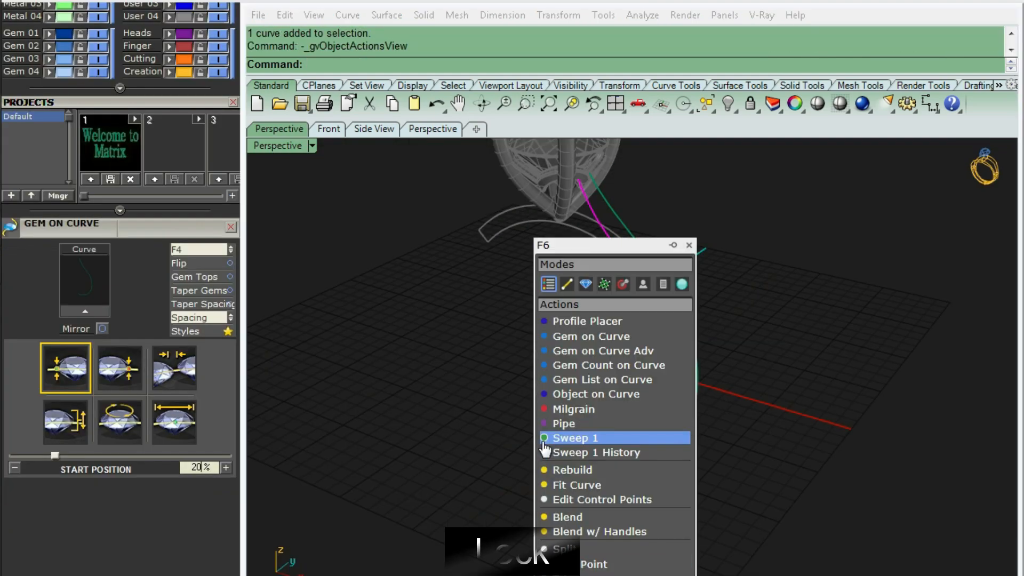
click(599, 325)
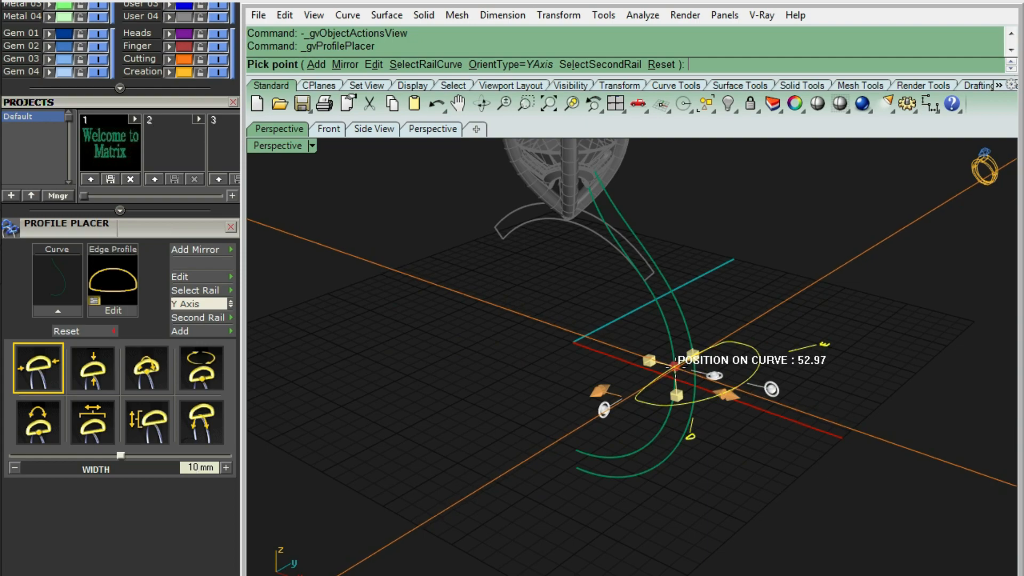
drag(674, 368, 557, 432)
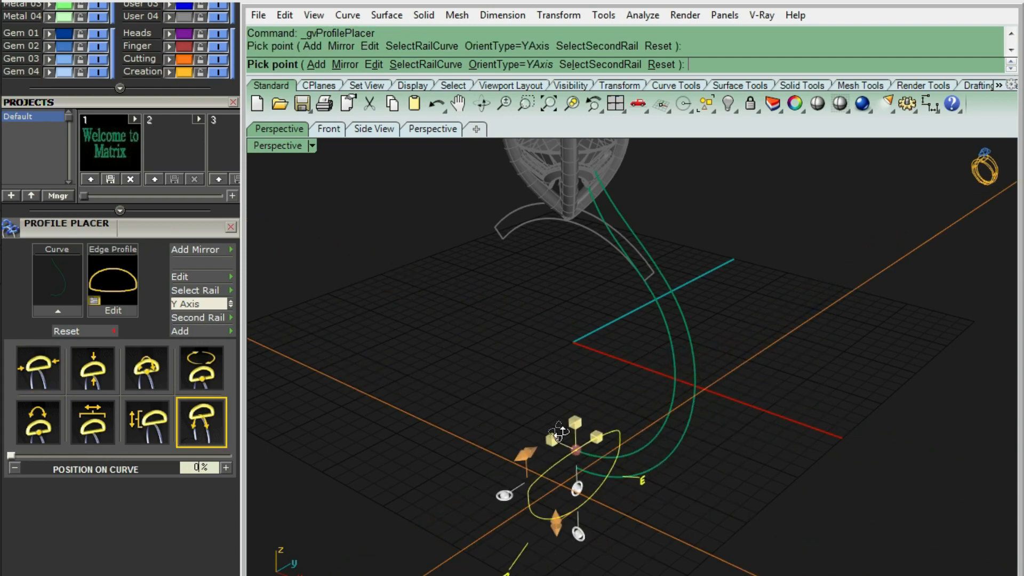
right_drag(557, 432, 505, 406)
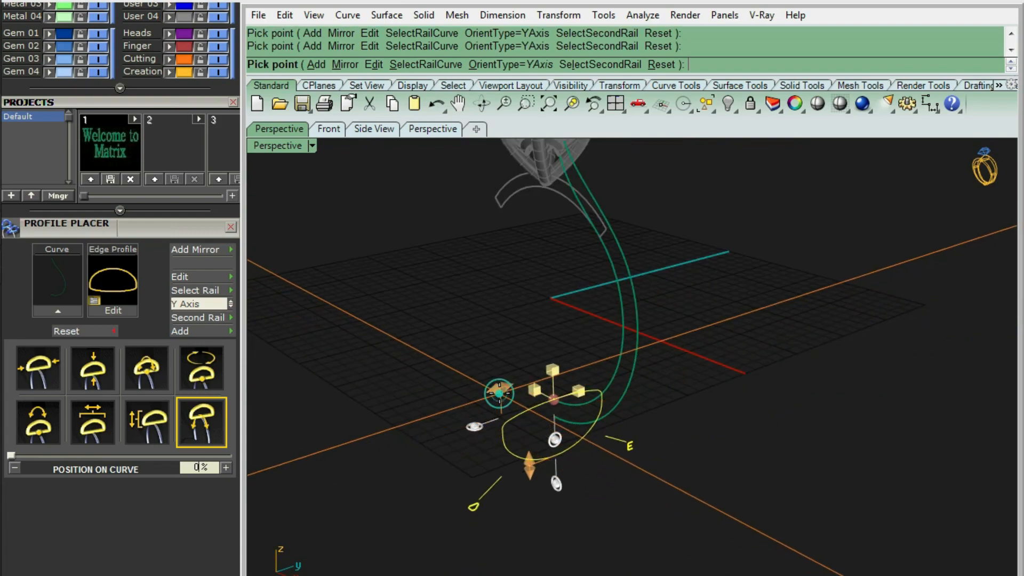
click(499, 393)
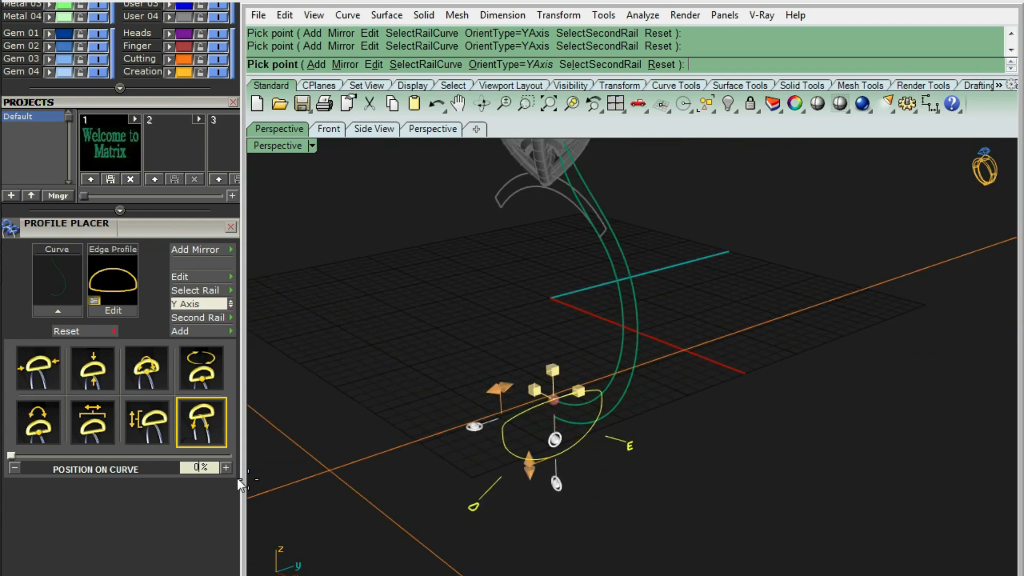
click(497, 389)
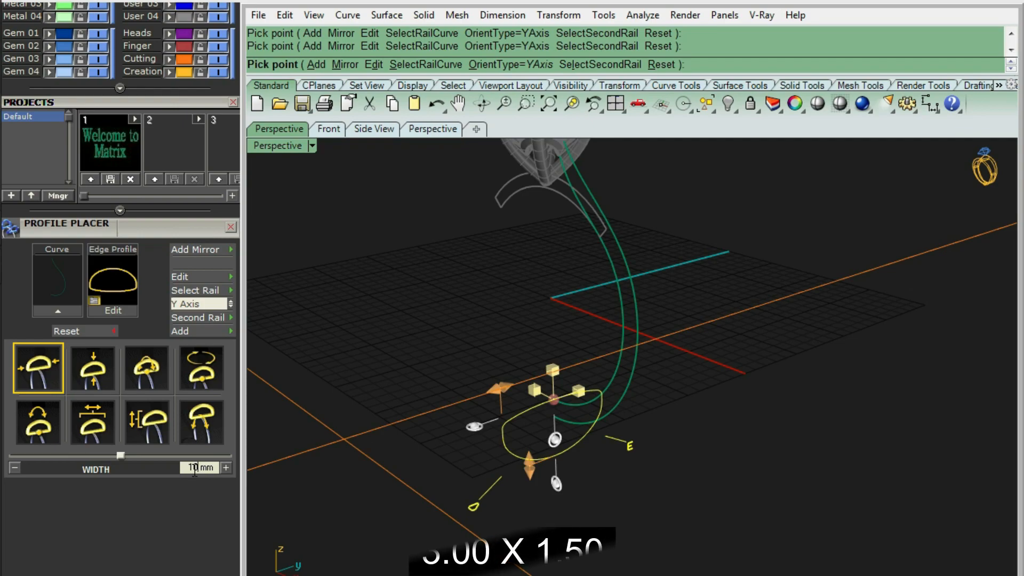
click(194, 469)
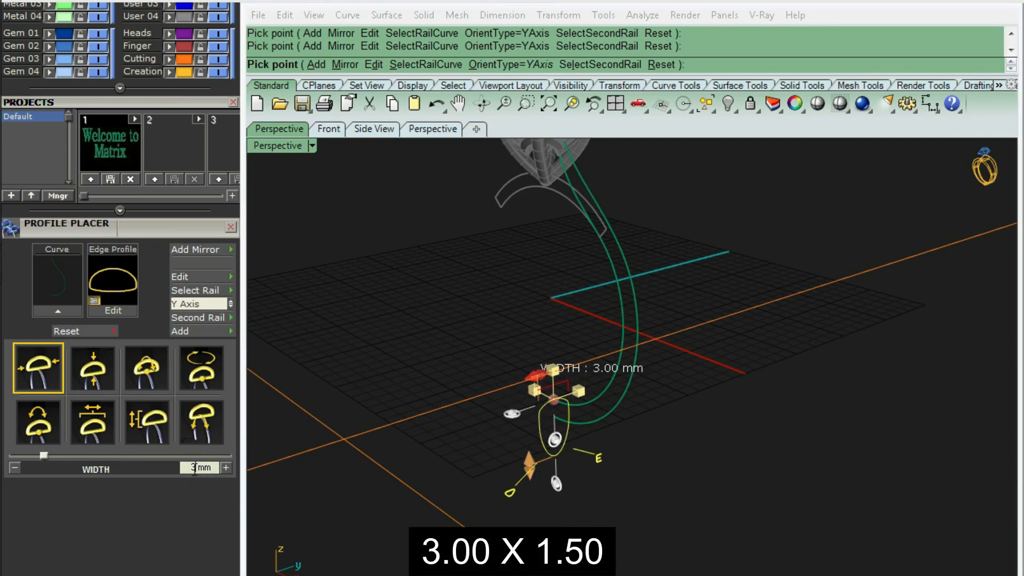
key(Return)
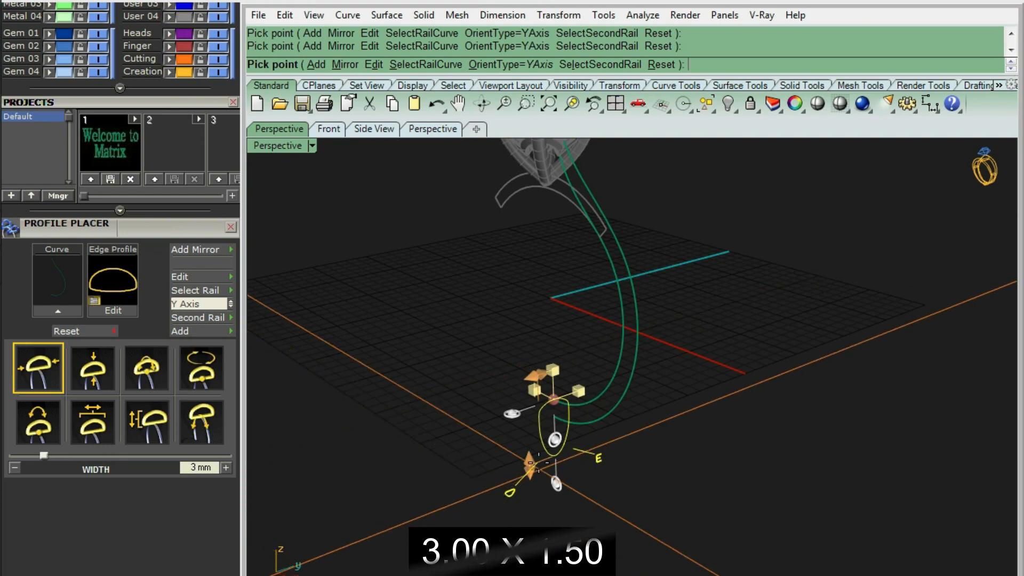
Set the profile's height to 1.5 mm at the base of the shank and finish placing it.
click(528, 465)
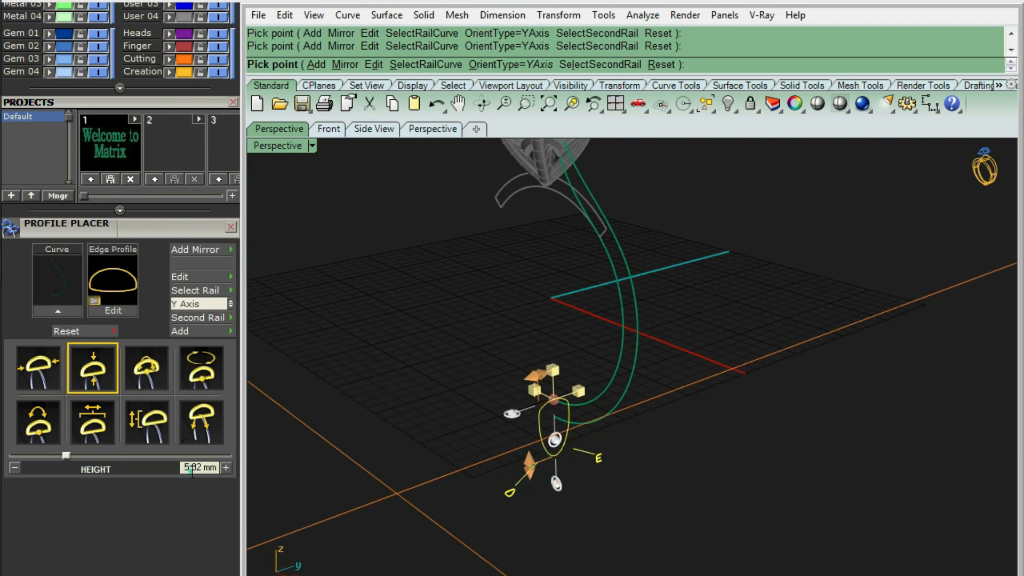
click(191, 468)
text(1.5)
key(Return)
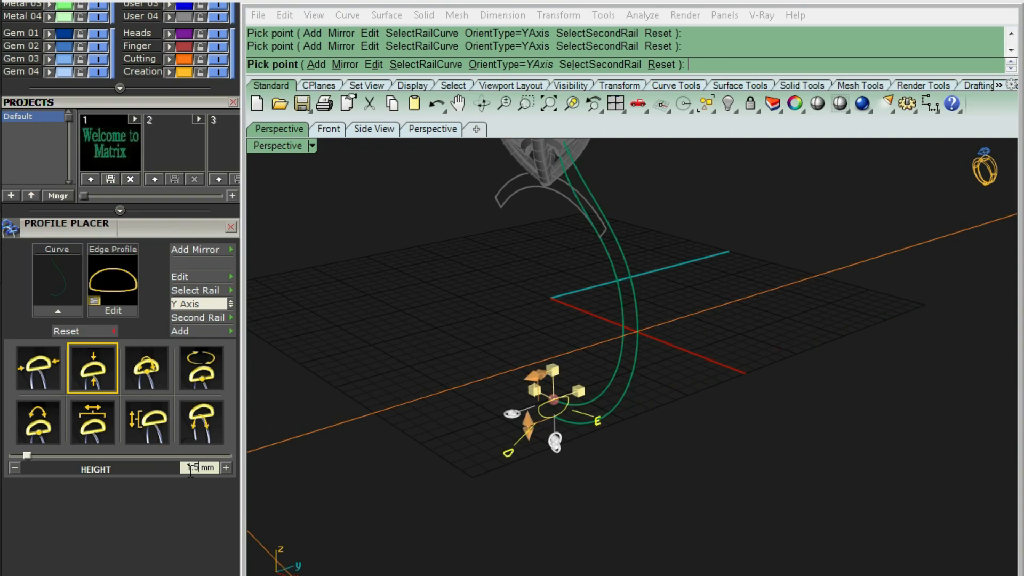
scroll(555, 442, up, 4)
right_click(637, 444)
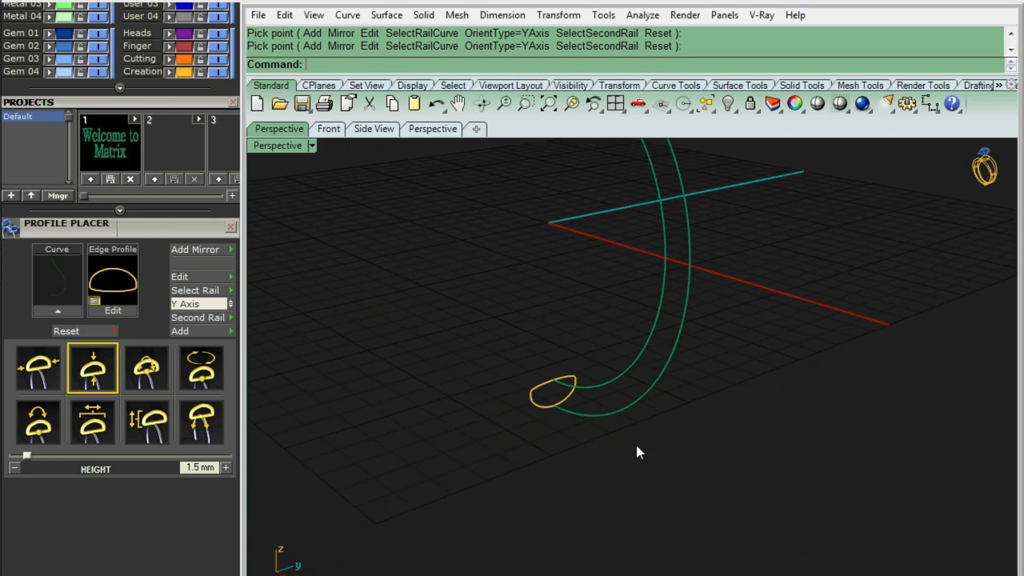
Reopen the base profile in Profile Placer and add a second profile at 83.3% along the inner shank curve.
right_drag(527, 408, 555, 405)
click(542, 392)
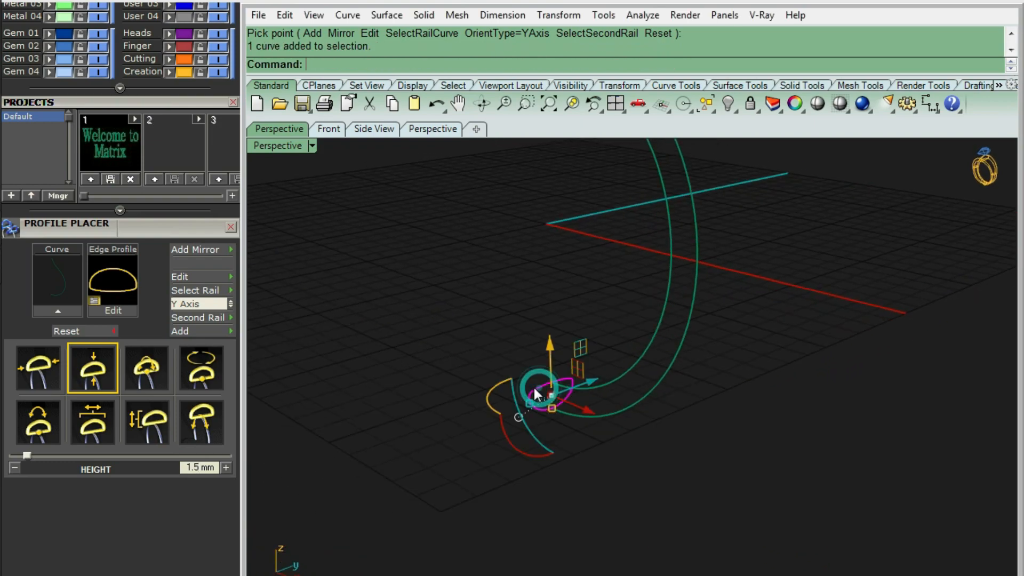
key(F6)
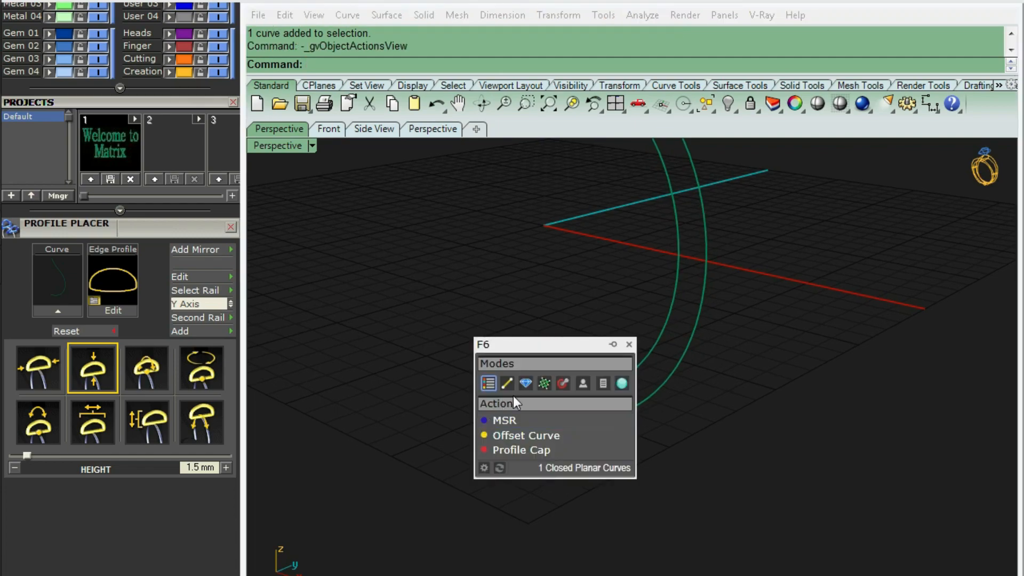
click(510, 422)
click(178, 332)
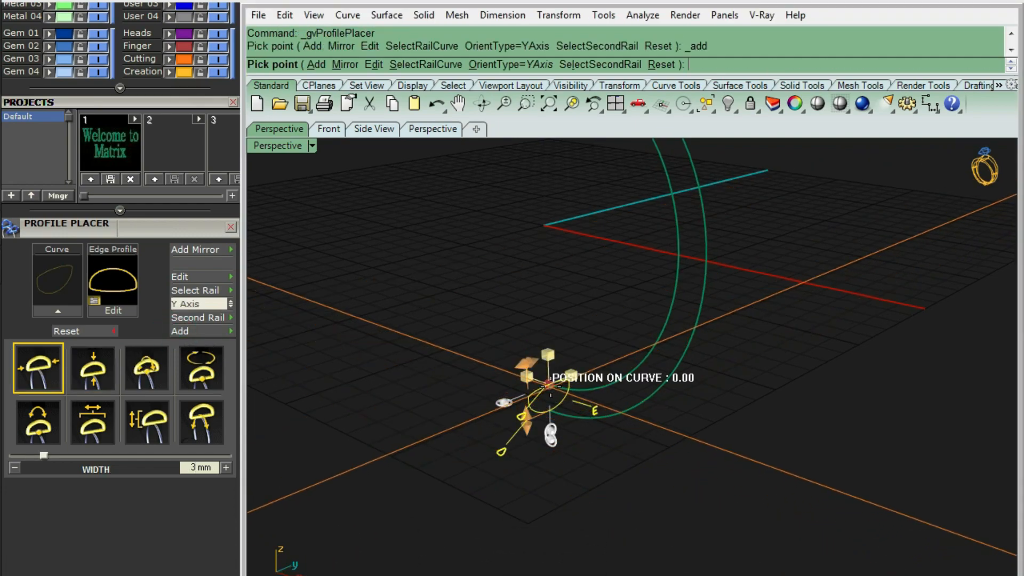
click(549, 384)
click(692, 228)
right_drag(704, 179, 720, 233)
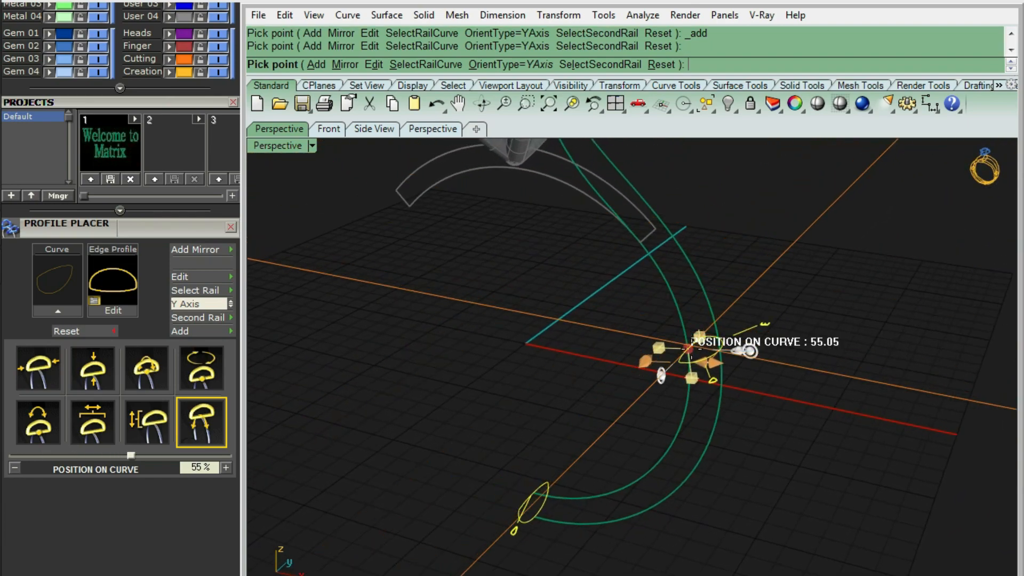
click(690, 346)
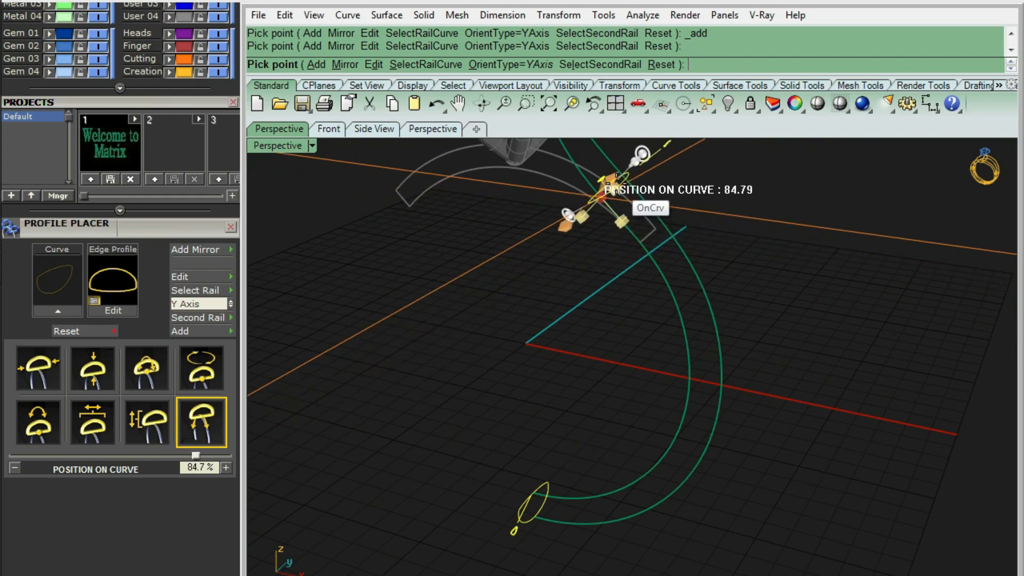
click(620, 193)
Add a third profile at 100% of the inner shank curve, where it meets the gallery.
scroll(623, 298, down, 7)
scroll(615, 223, up, 8)
right_drag(621, 299, 633, 264)
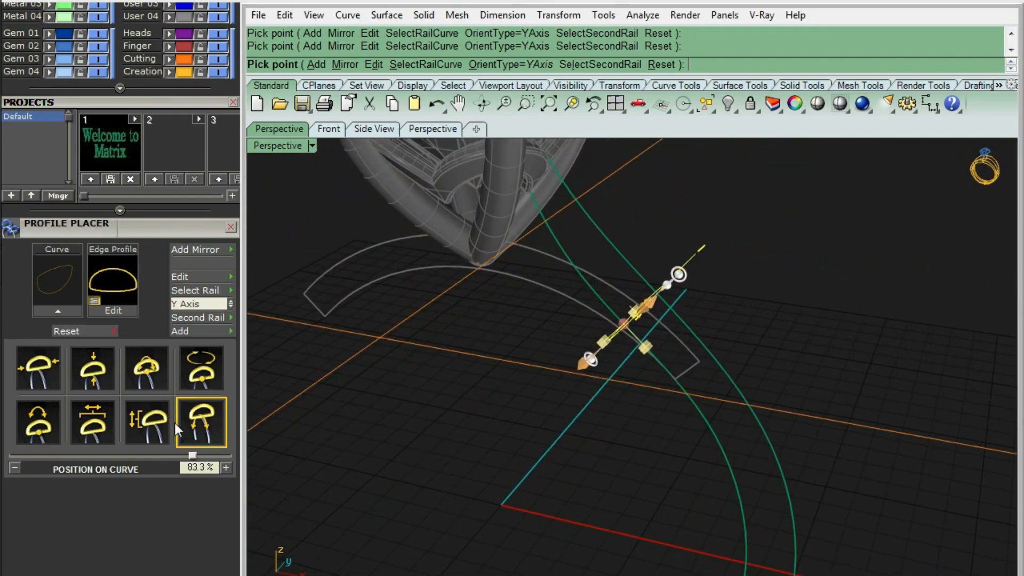
click(181, 332)
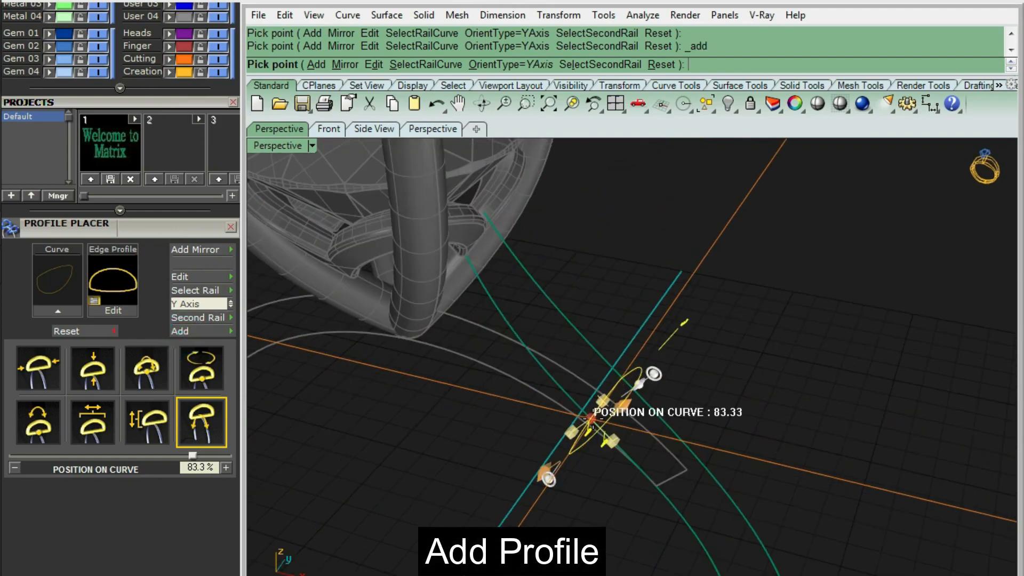
drag(547, 368, 453, 229)
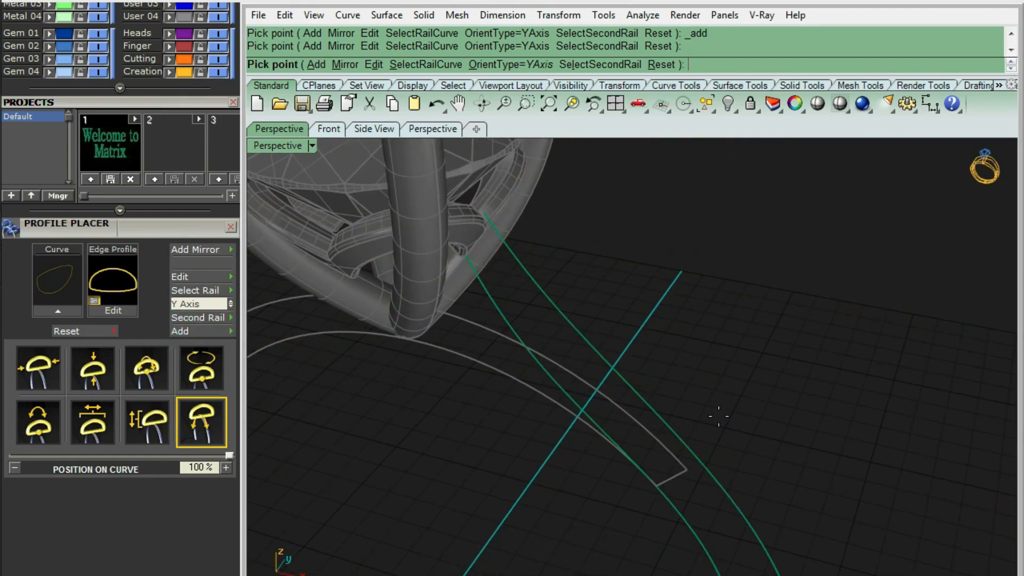
scroll(714, 429, down, 7)
right_drag(685, 453, 480, 288)
scroll(482, 292, up, 8)
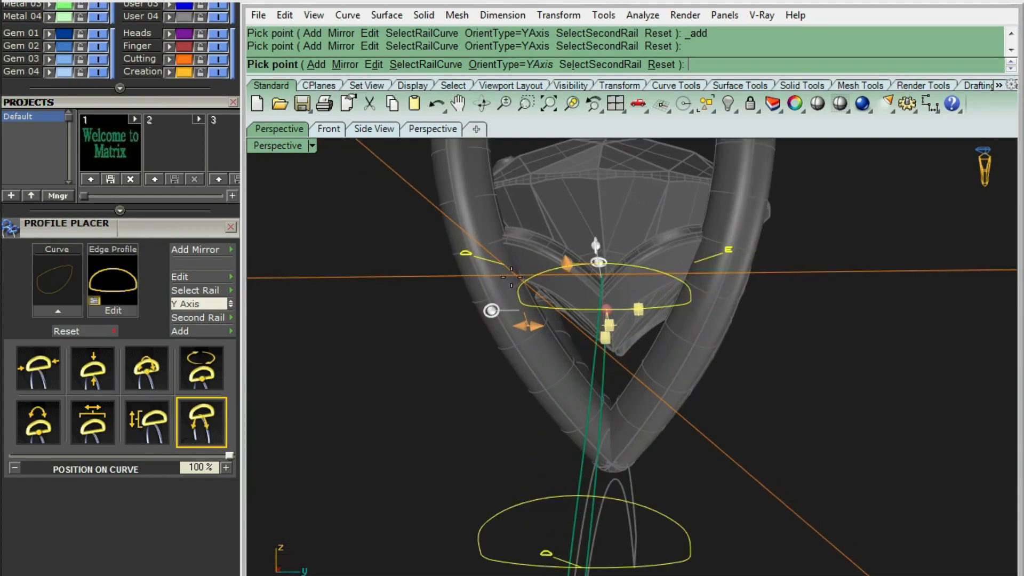
right_drag(539, 314, 532, 317)
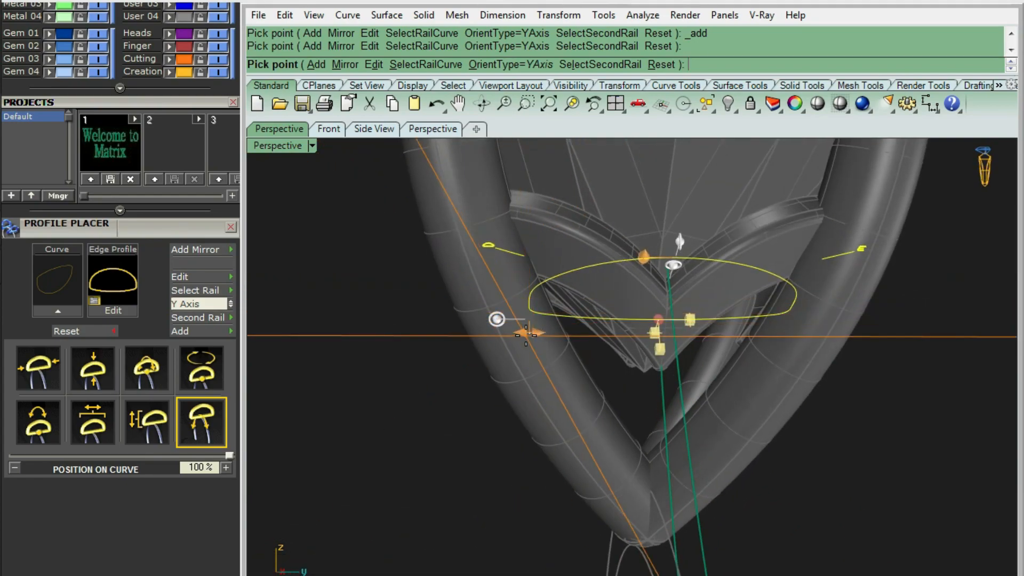
Set the profile at the gallery end to 1.2 mm wide and 1.1 mm high, and finish placing the profiles.
click(195, 468)
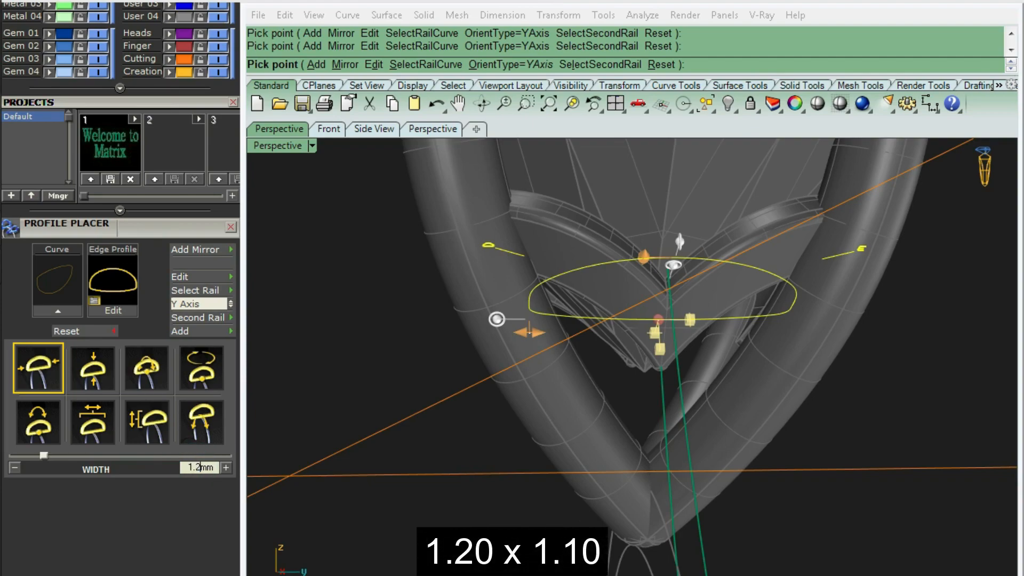
text(1.2)
key(Return)
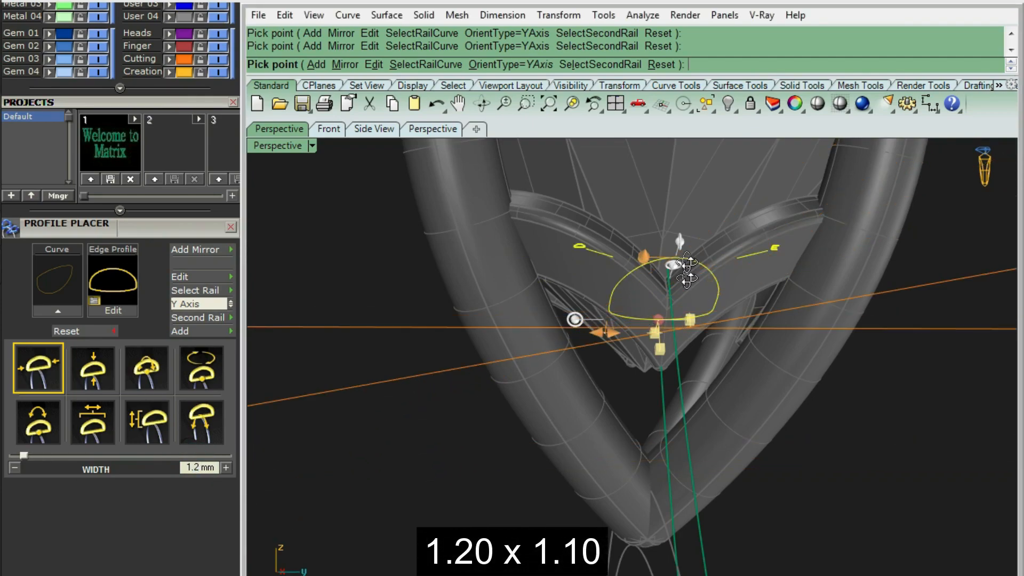
right_drag(581, 320, 615, 209)
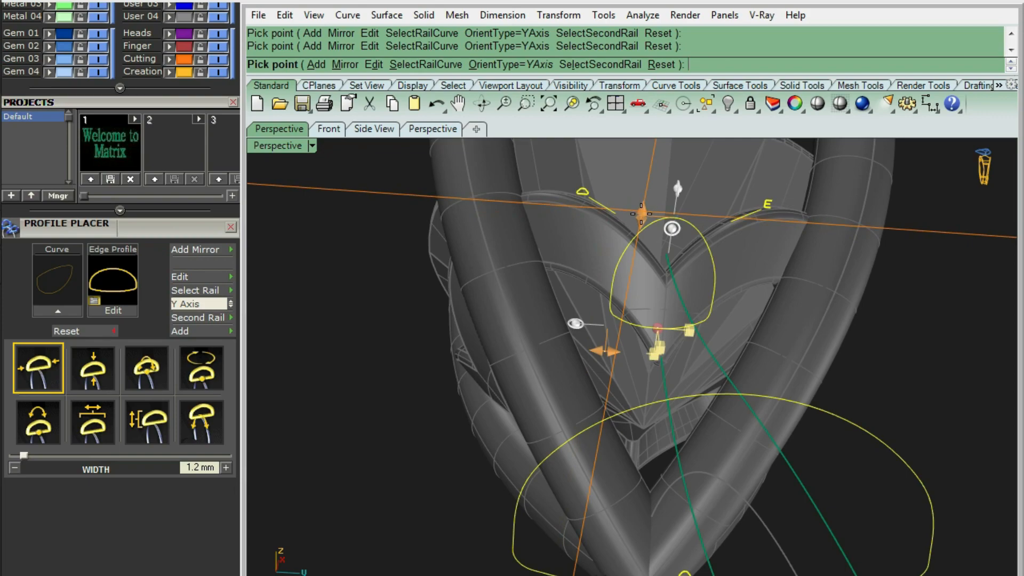
click(187, 467)
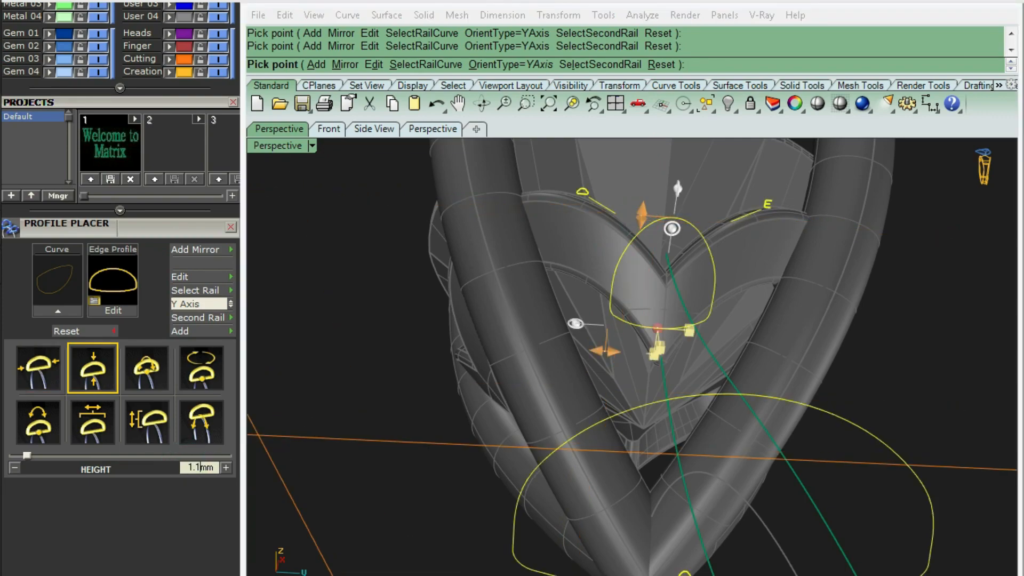
key(Return)
right_click(617, 281)
Switch to the front wireframe view and turn on the control points of the outer shank curve.
scroll(554, 311, down, 12)
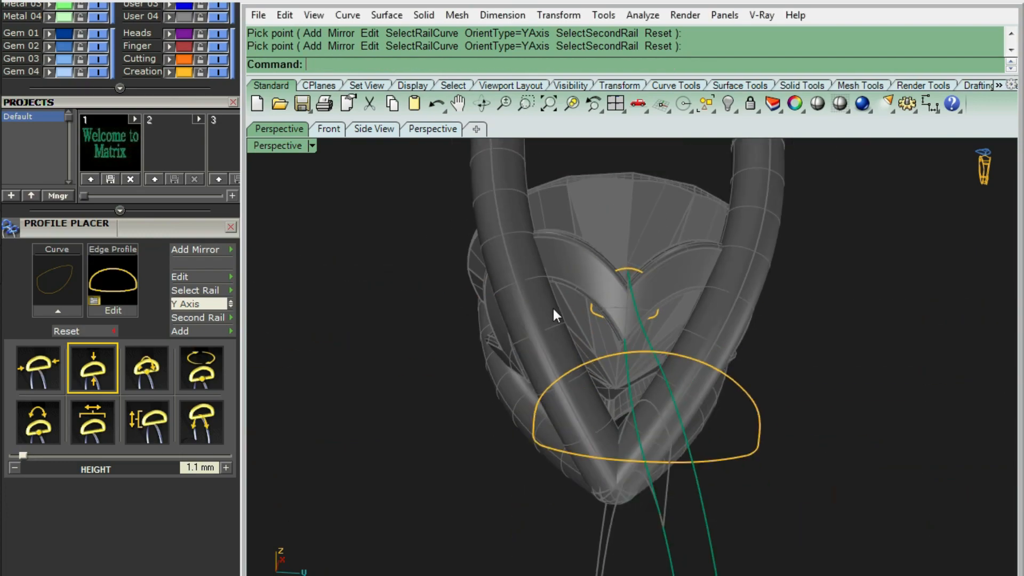
right_drag(554, 312, 627, 448)
scroll(577, 343, down, 5)
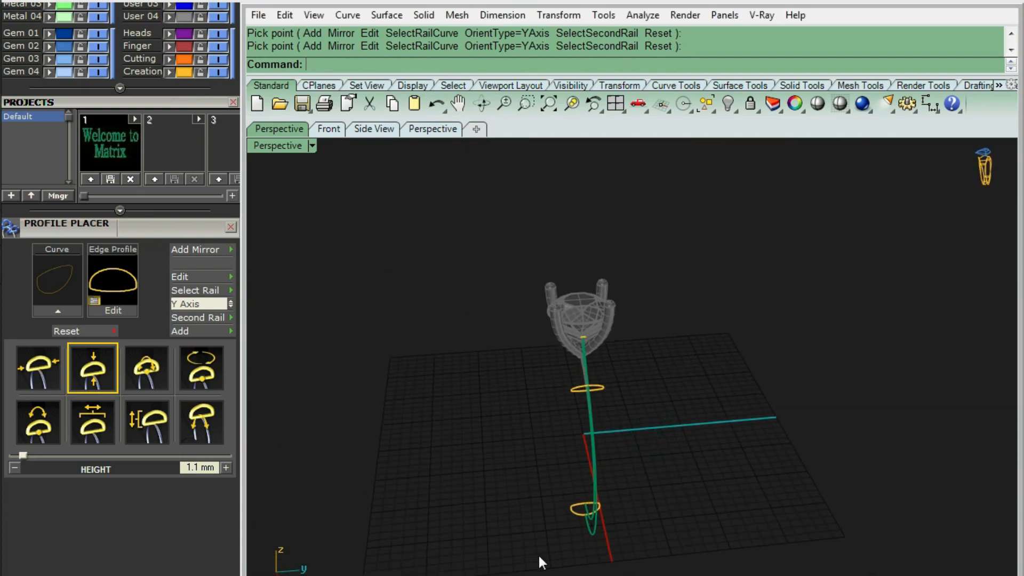
right_drag(539, 556, 612, 438)
key(ctrl+F2)
scroll(648, 263, up, 12)
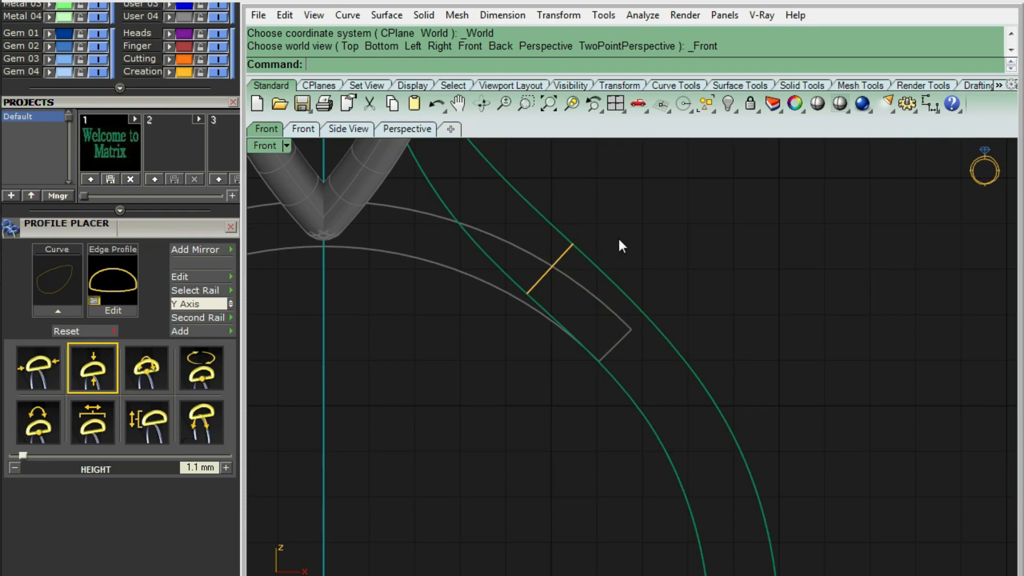
click(574, 216)
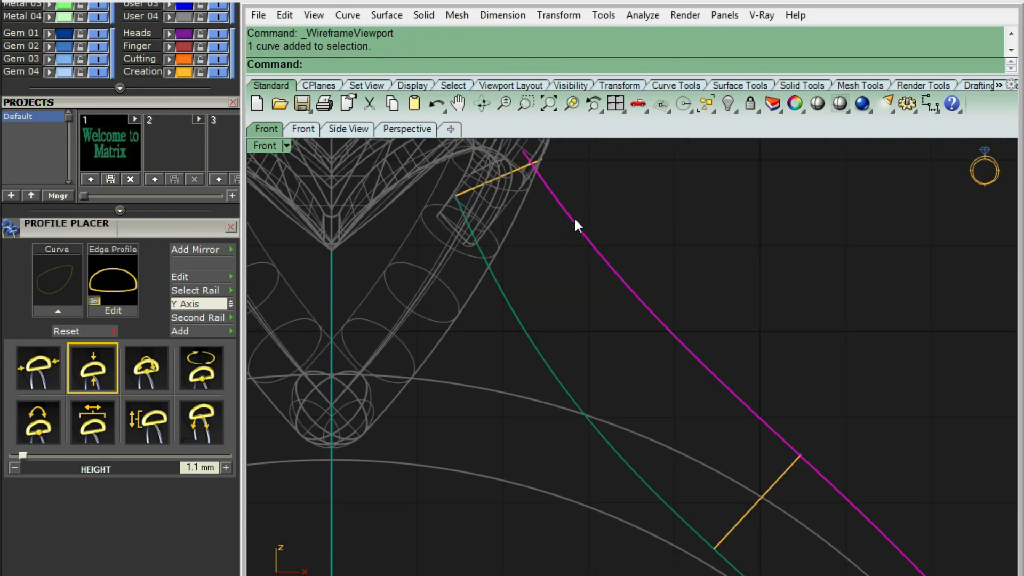
key(F10)
right_drag(546, 201, 512, 291)
scroll(459, 217, up, 4)
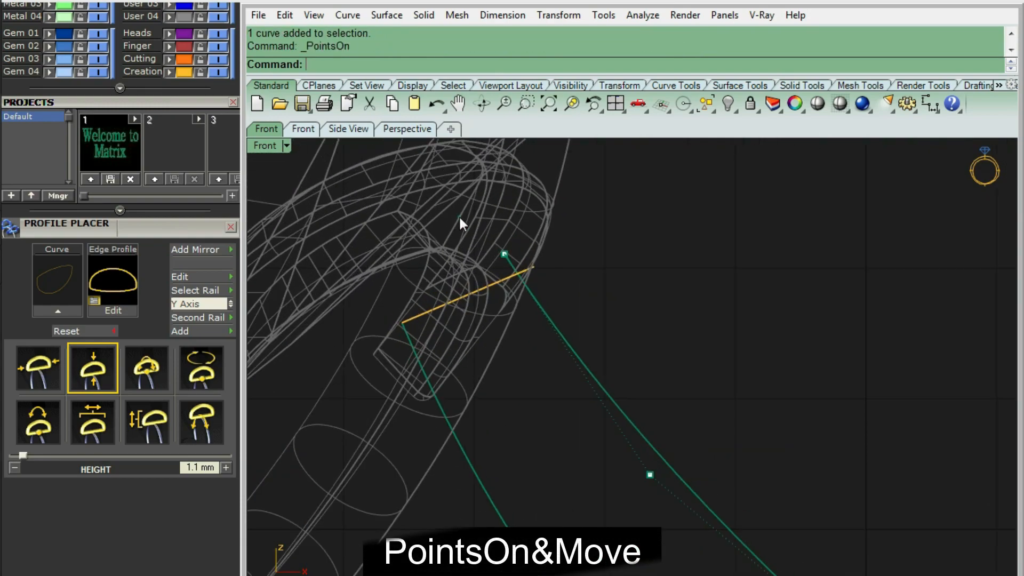
Move the upper end control point of the outer shank curve exactly onto the outer end of the gallery-end profile.
scroll(548, 269, up, 8)
click(494, 234)
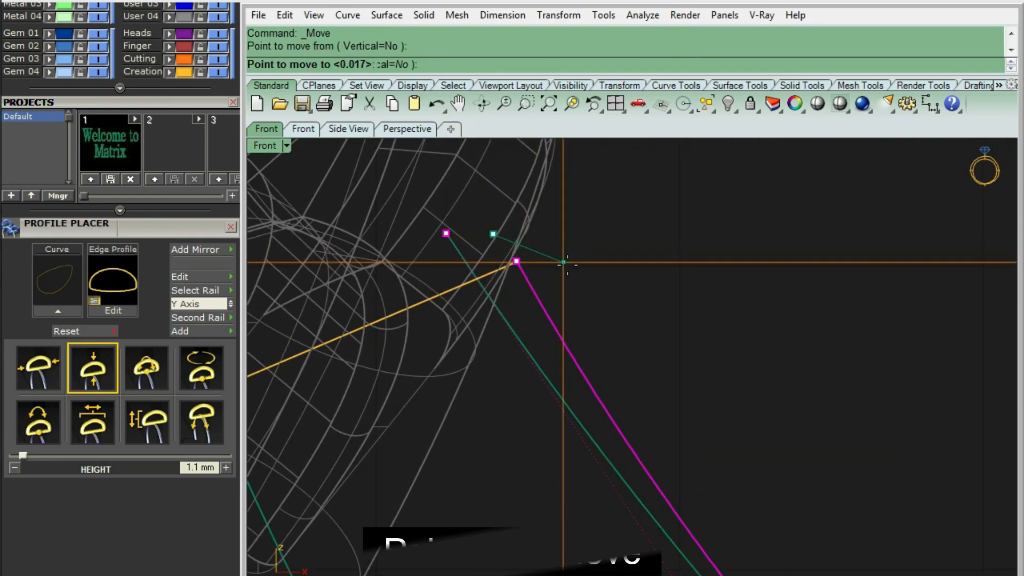
click(575, 271)
scroll(495, 274, up, 8)
text(m)
key(Return)
scroll(571, 271, up, 3)
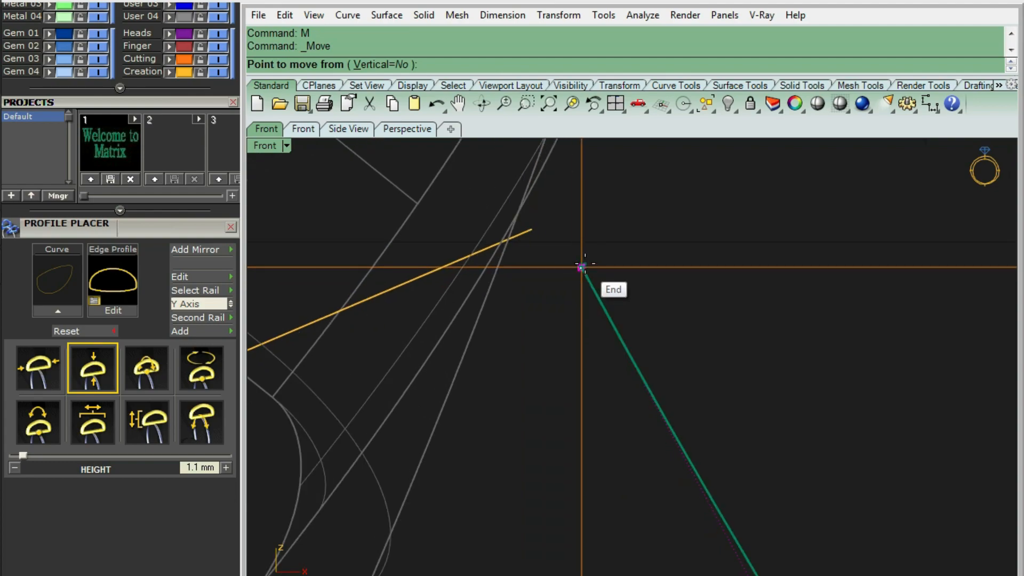
click(581, 266)
click(533, 229)
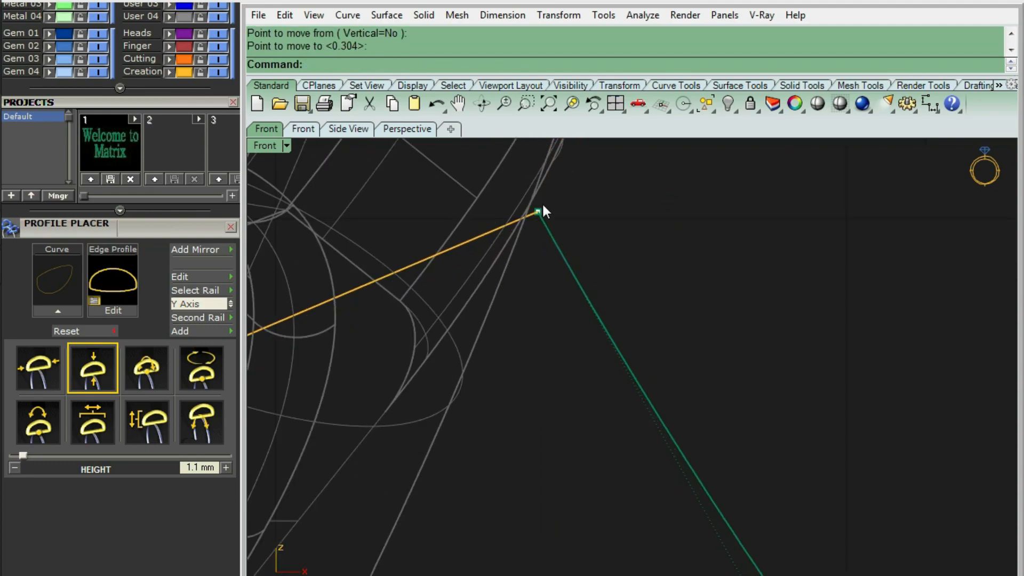
Sweep a surface along the inner and outer shank curves through the gallery-end, shoulder and bottom profiles, using Sweep 2 Rails.
scroll(543, 206, down, 8)
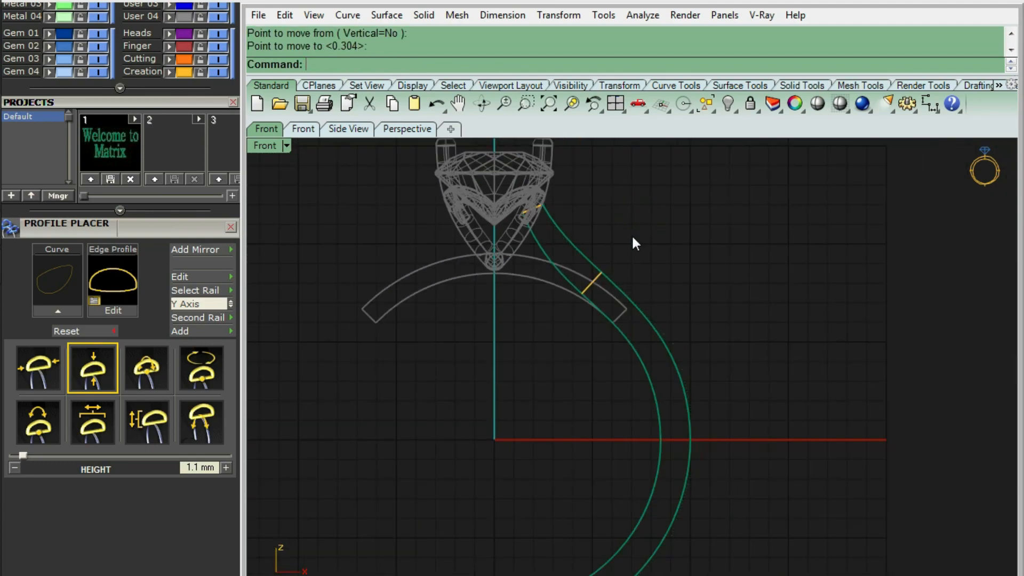
click(556, 225)
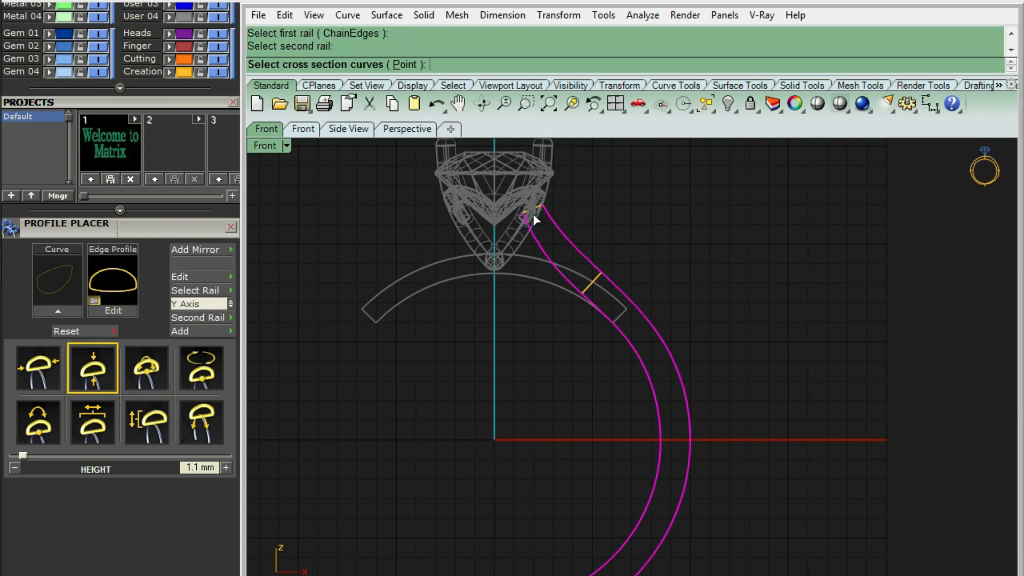
click(533, 213)
right_drag(581, 475, 589, 340)
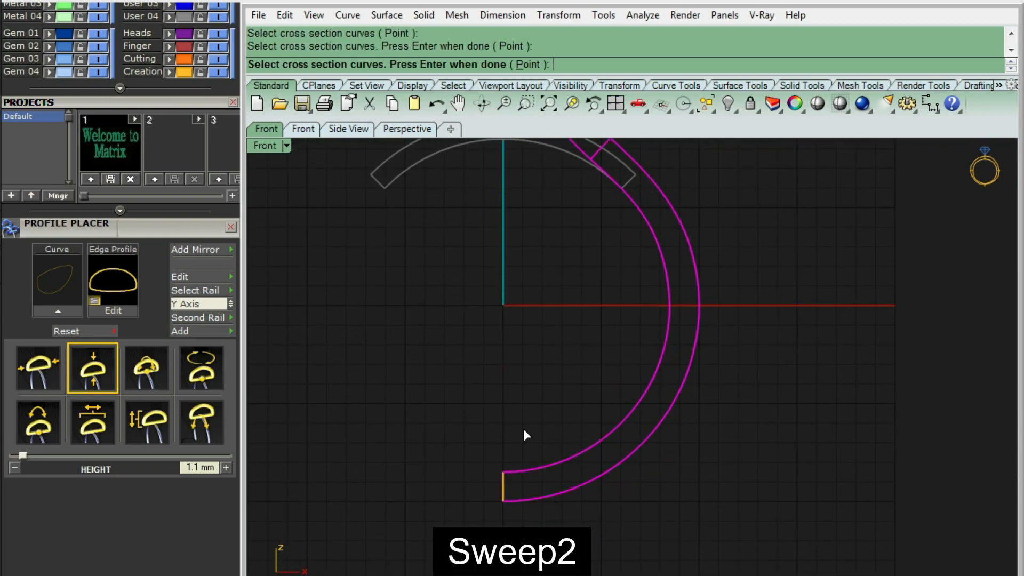
click(501, 492)
right_click(750, 446)
right_click(744, 414)
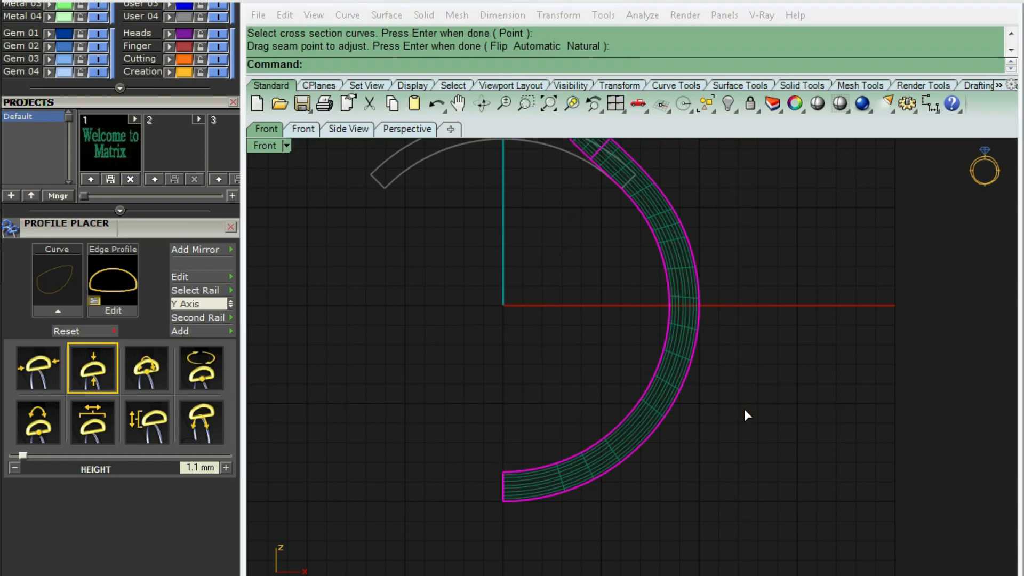
right_drag(703, 384, 676, 355)
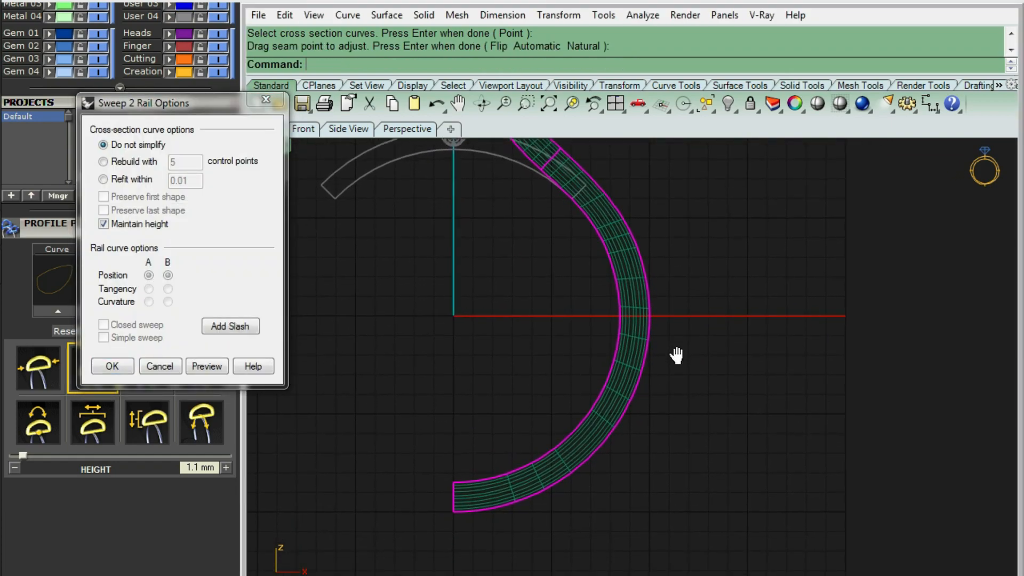
Add a slash between the two rails just below the ring's horizontal axis and accept the sweep with Maintain height enabled.
click(228, 326)
scroll(613, 381, up, 5)
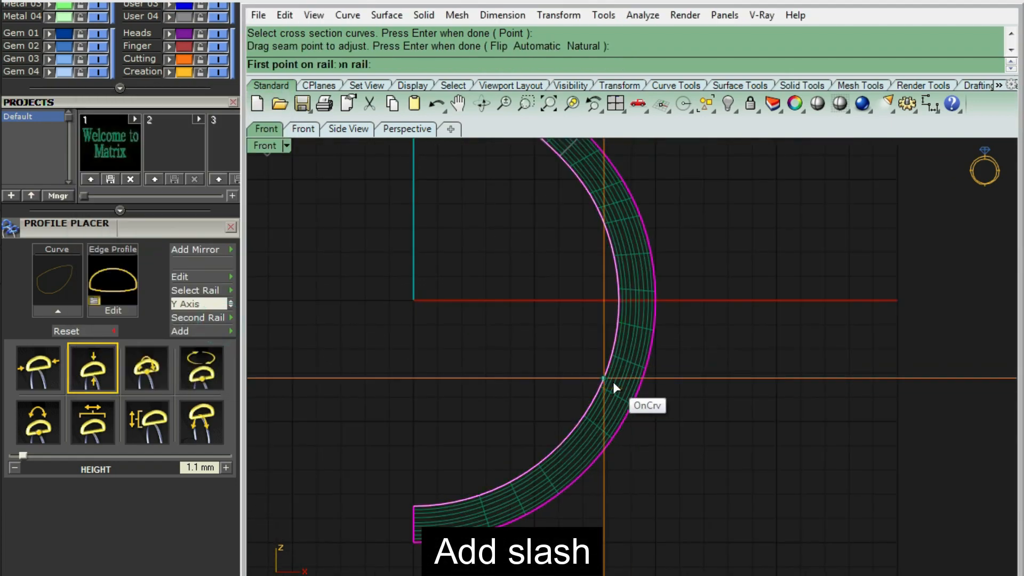
click(609, 349)
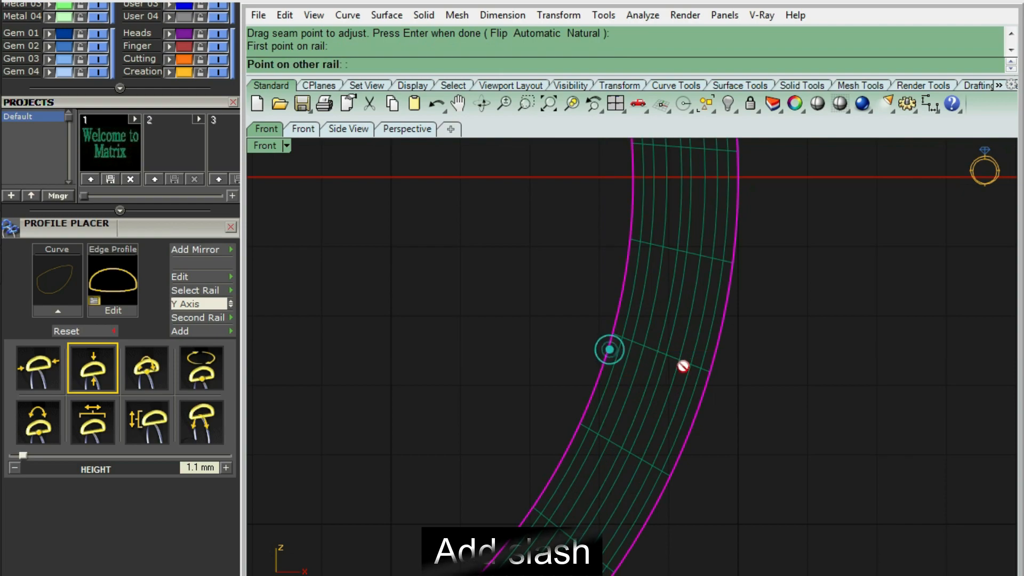
click(713, 376)
key(Return)
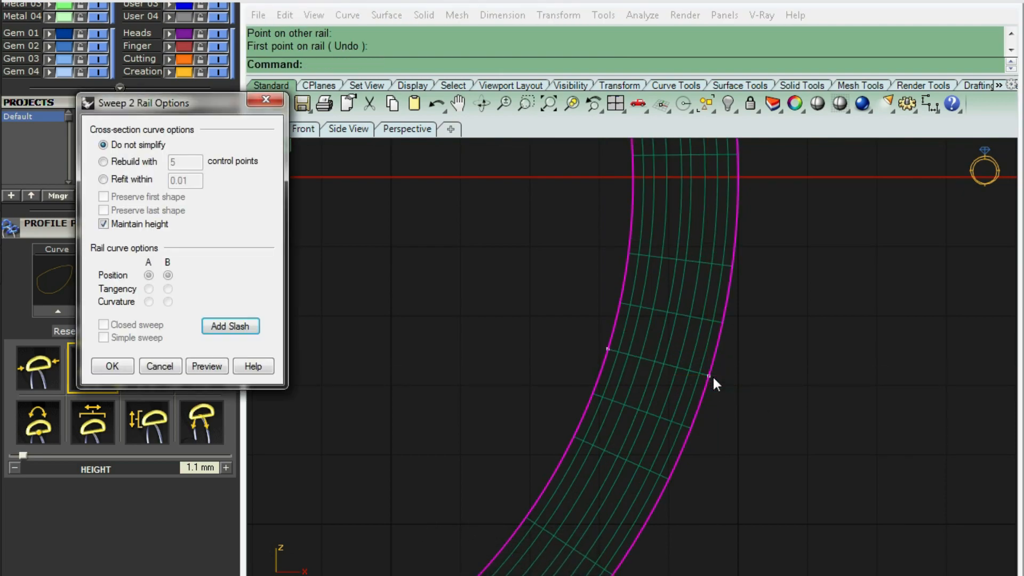
click(112, 366)
Check the swept shank half in a shaded preview of the front view.
scroll(535, 401, down, 6)
click(682, 416)
text(S)
key(Return)
scroll(575, 386, down, 4)
click(643, 379)
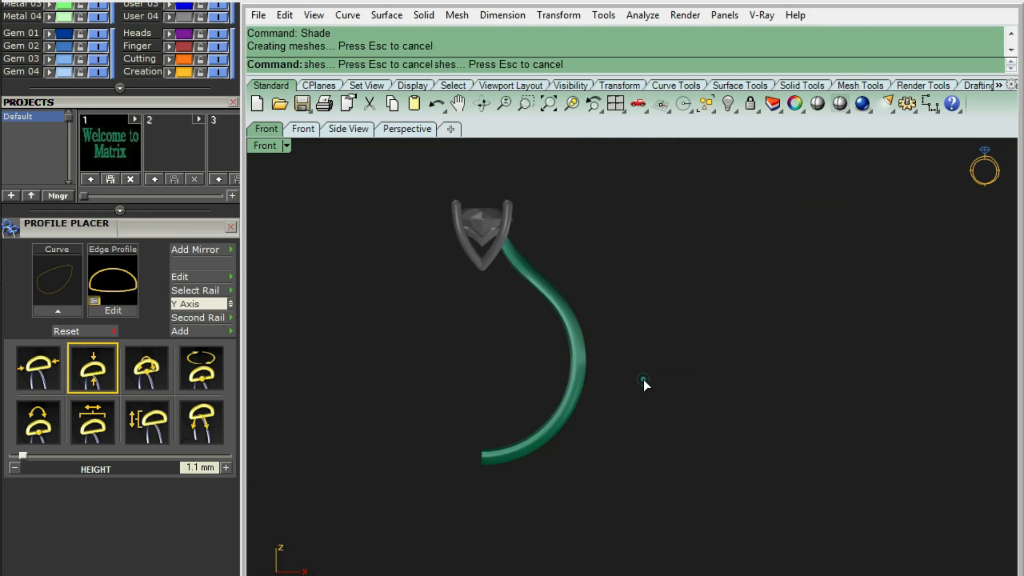
right_click(638, 347)
scroll(504, 256, up, 10)
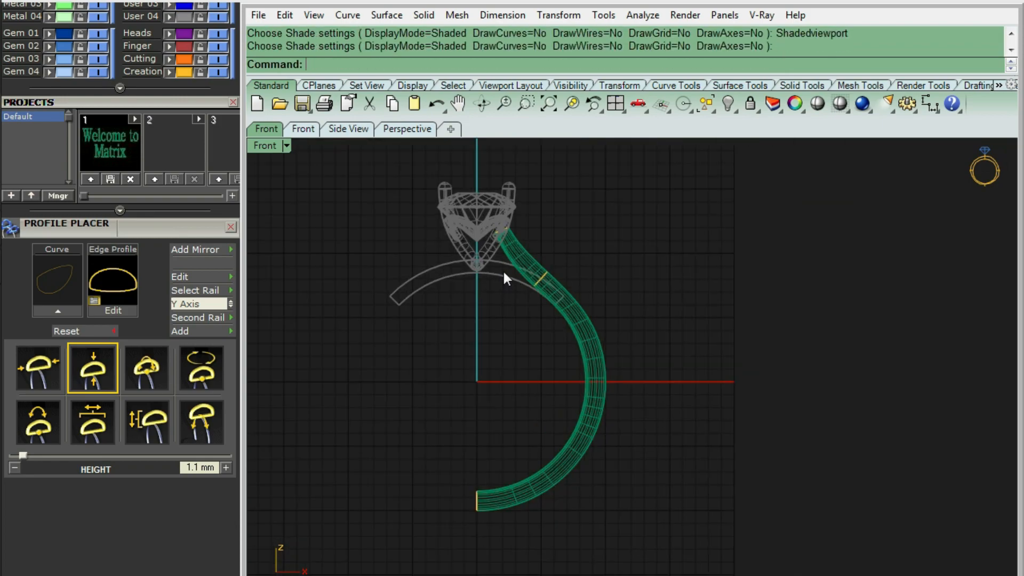
Switch the viewport to shaded display and examine the shank's upper end where it meets the gallery and prongs.
ctrl+shift+right_drag(586, 197, 521, 308)
key(ctrl+alt+s)
scroll(549, 305, down, 4)
text(S)
key(Return)
mouse_move(581, 297)
ctrl+shift+right_down()
mouse_move(545, 338)
mouse_move(532, 414)
mouse_move(495, 353)
mouse_move(579, 236)
mouse_move(647, 195)
mouse_move(544, 366)
mouse_move(559, 336)
ctrl+shift+right_up()
scroll(545, 338, down, 5)
scroll(548, 278, up, 6)
scroll(558, 298, up, 5)
right_click(559, 283)
scroll(573, 248, up, 5)
ctrl+shift+right_drag(559, 283, 593, 266)
Edit the profile at the gallery end of the shank and set its height to 1.2 mm.
click(575, 248)
click(599, 265)
click(594, 264)
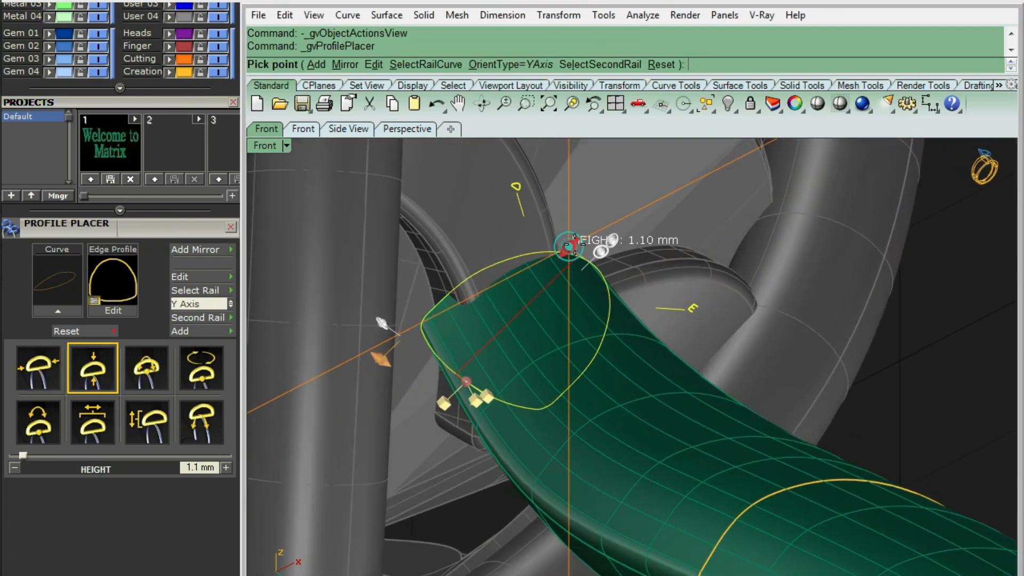
drag(570, 243, 580, 239)
right_click(584, 241)
right_drag(585, 242, 549, 332)
scroll(741, 249, down, 6)
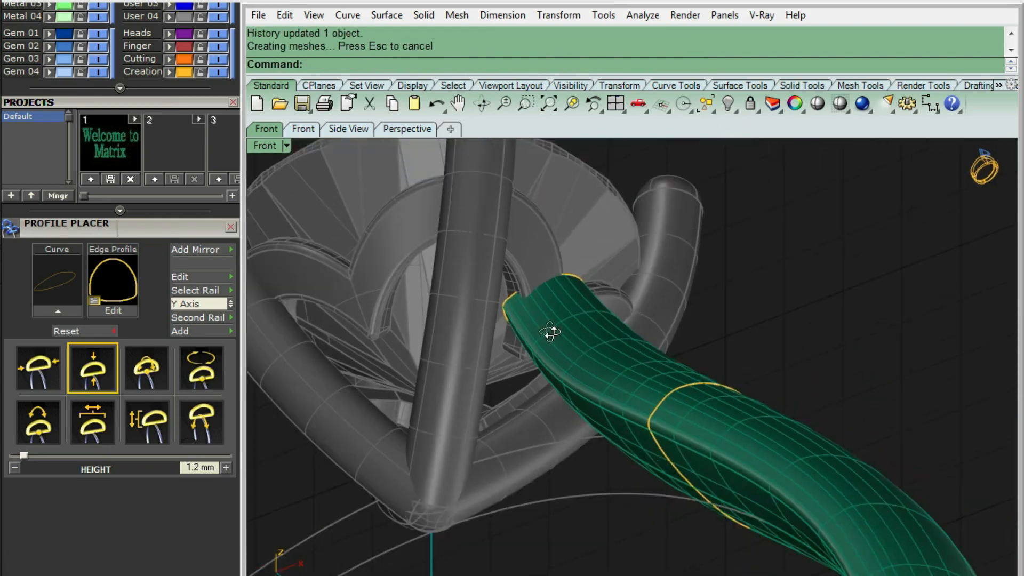
Return to the front view and mirror a copy of the shank half about the Y axis.
key(ctrl+F2)
scroll(644, 315, down, 9)
right_drag(644, 316, 580, 271)
scroll(580, 271, down, 2)
click(580, 270)
key(Return)
text(y)
key(Return)
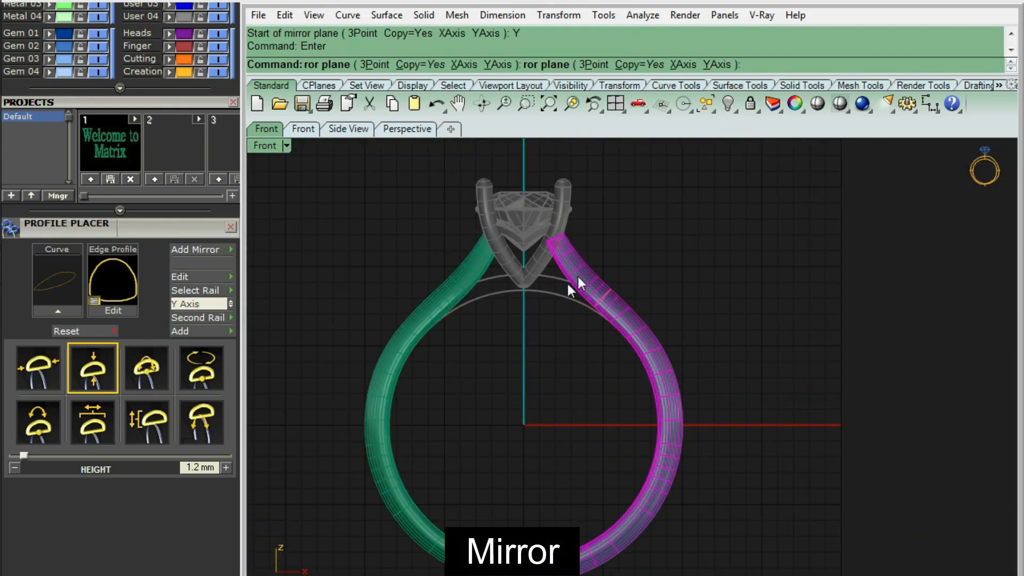
Join the two shank halves into one polysurface and try to cap its open ends.
click(456, 278)
key(ctrl+j)
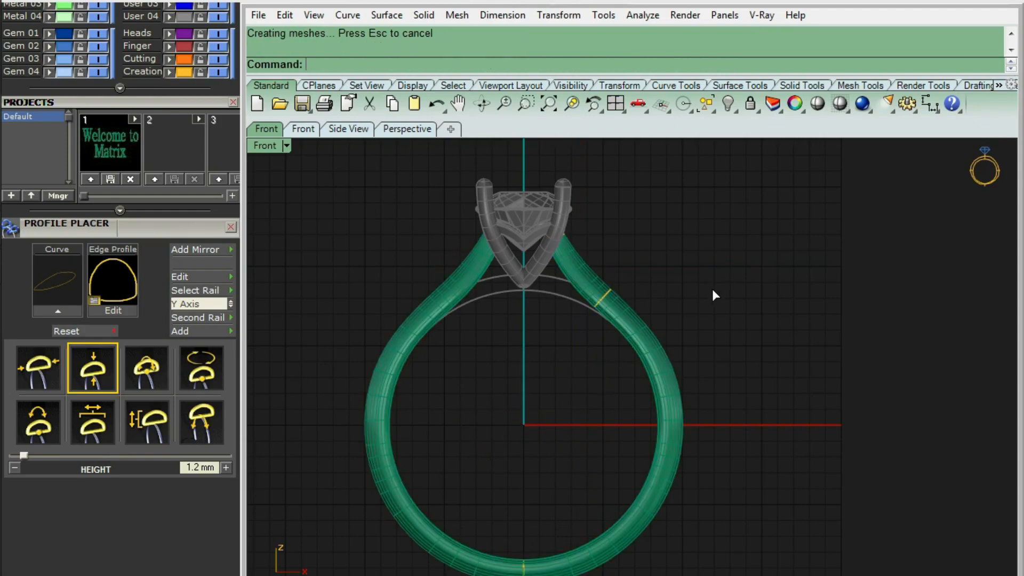
right_drag(705, 322, 702, 209)
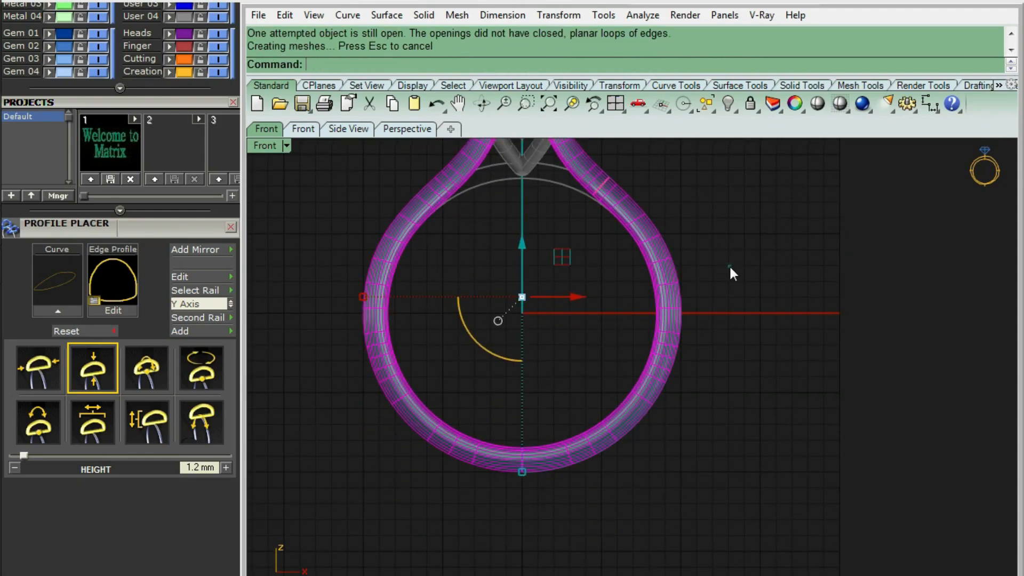
scroll(612, 245, up, 4)
click(575, 231)
scroll(575, 231, down, 3)
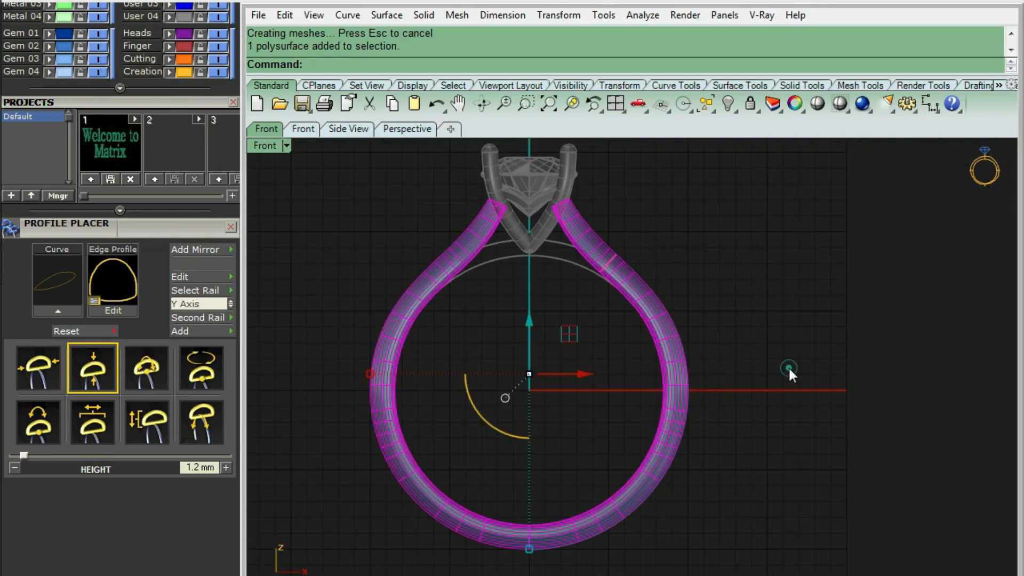
Lock the joined shank, then clear the leftover rail and profile curves from the wireframe view.
click(788, 366)
click(577, 237)
key(ctrl+l)
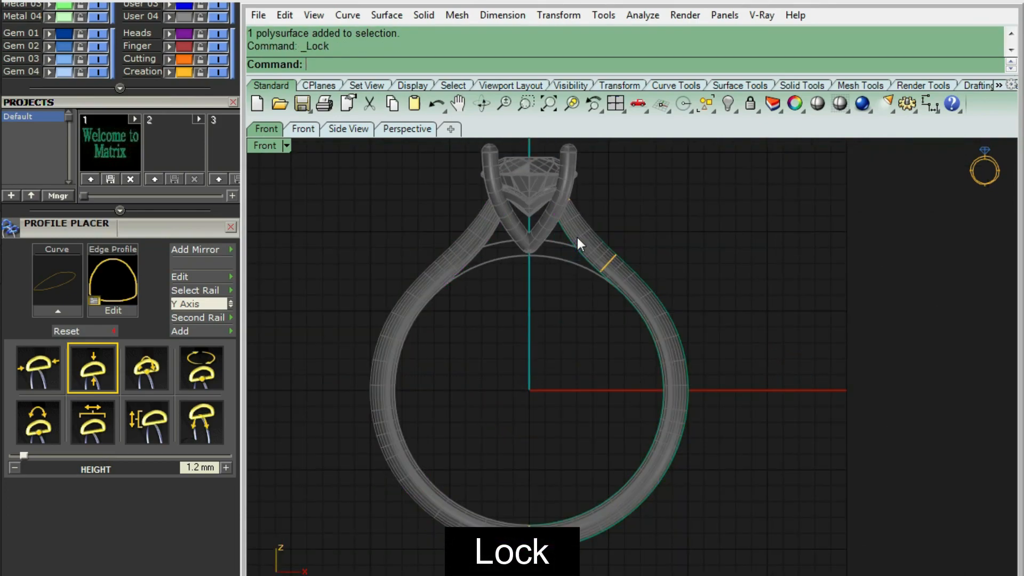
scroll(606, 274, up, 3)
key(ctrl+alt+w)
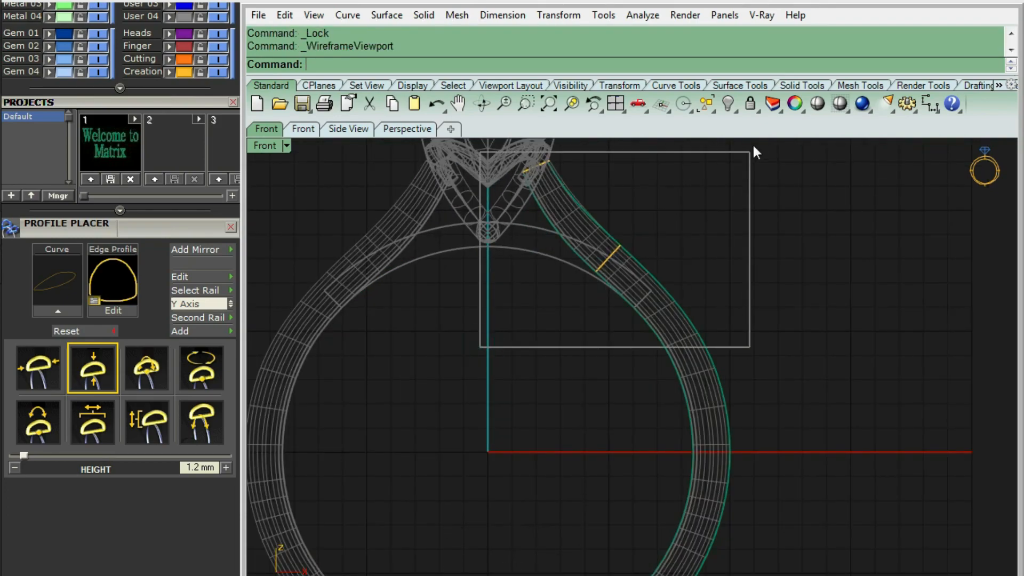
drag(753, 145, 752, 148)
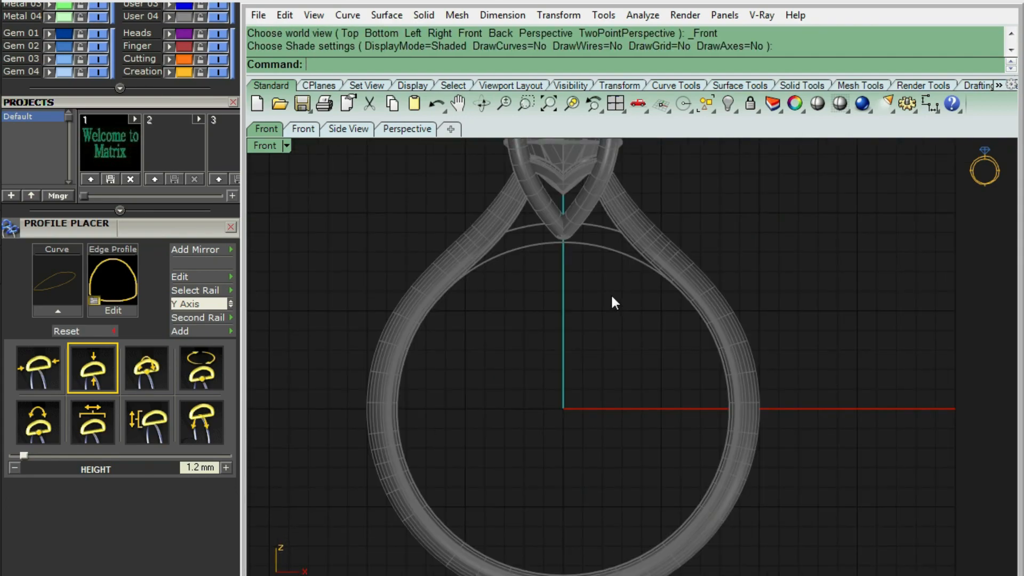
Unlock only the closed arched outline beneath the head.
text(UL)
key(Return)
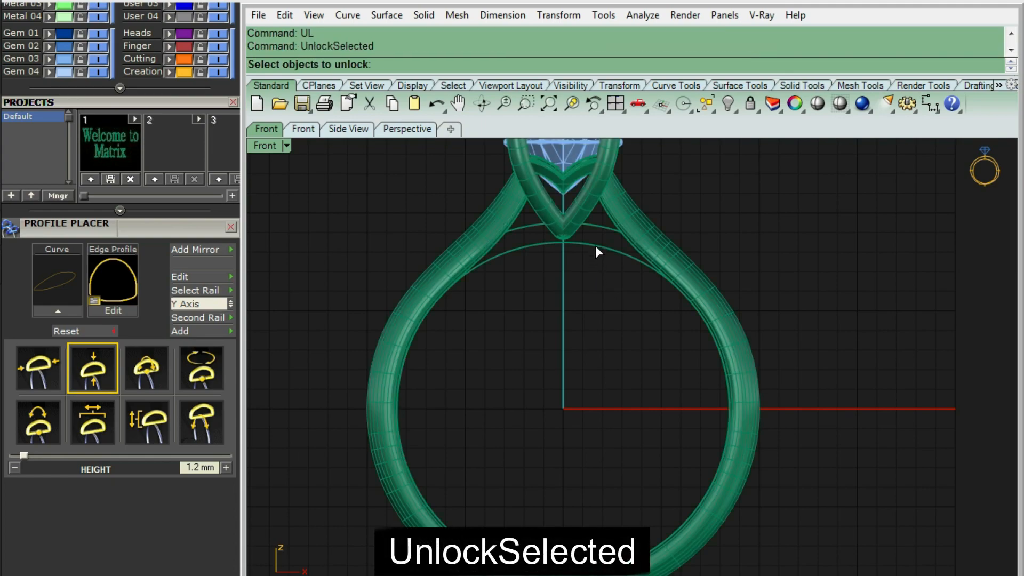
key(Return)
Extrude the arched outline 1.1 mm to both sides as a solid and delete the source curve.
scroll(643, 261, up, 5)
click(574, 241)
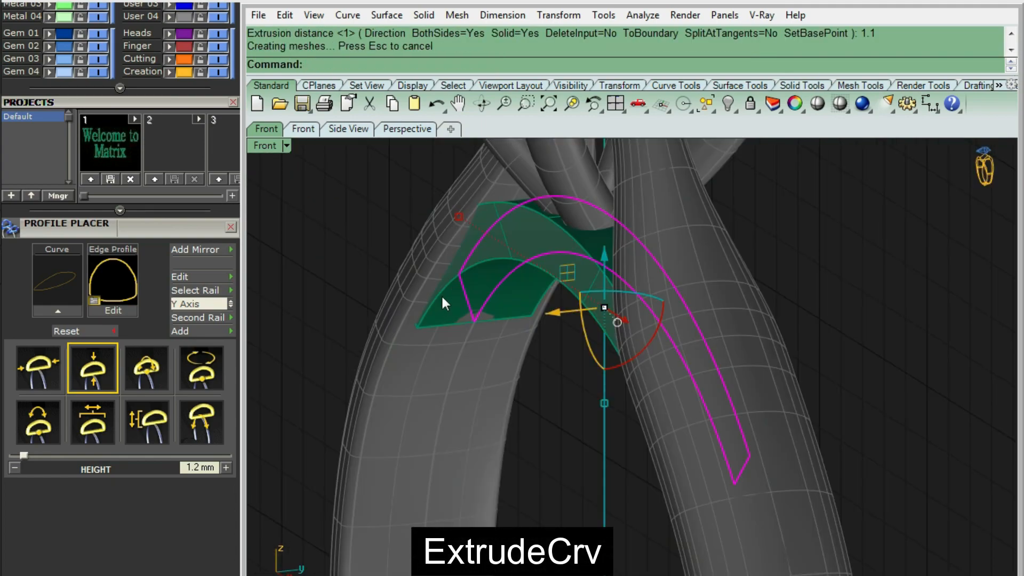
key(Delete)
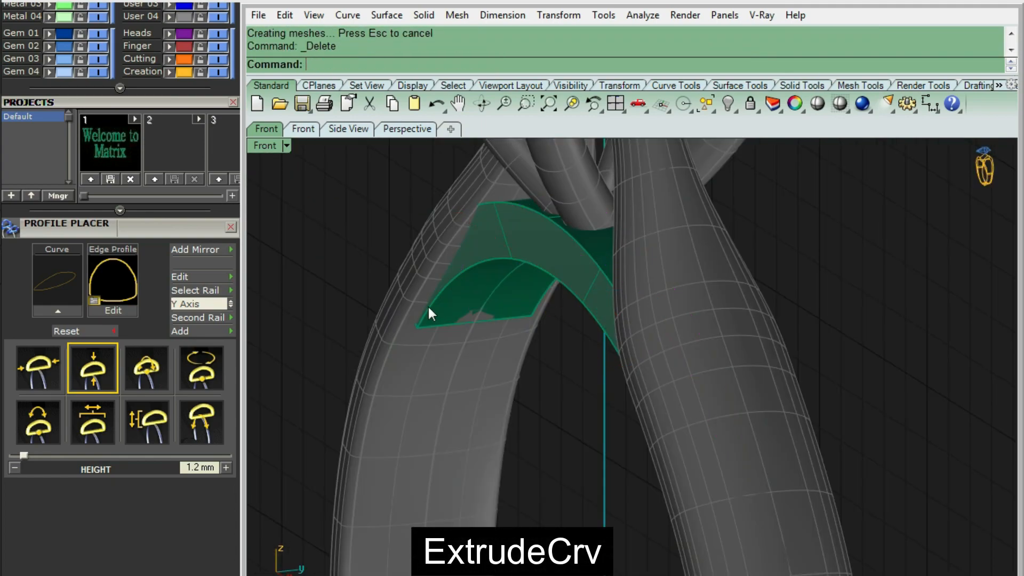
Duplicate the edges of the arched solid: both short end edges plus its long upper and lower arcs.
right_drag(427, 306, 664, 332)
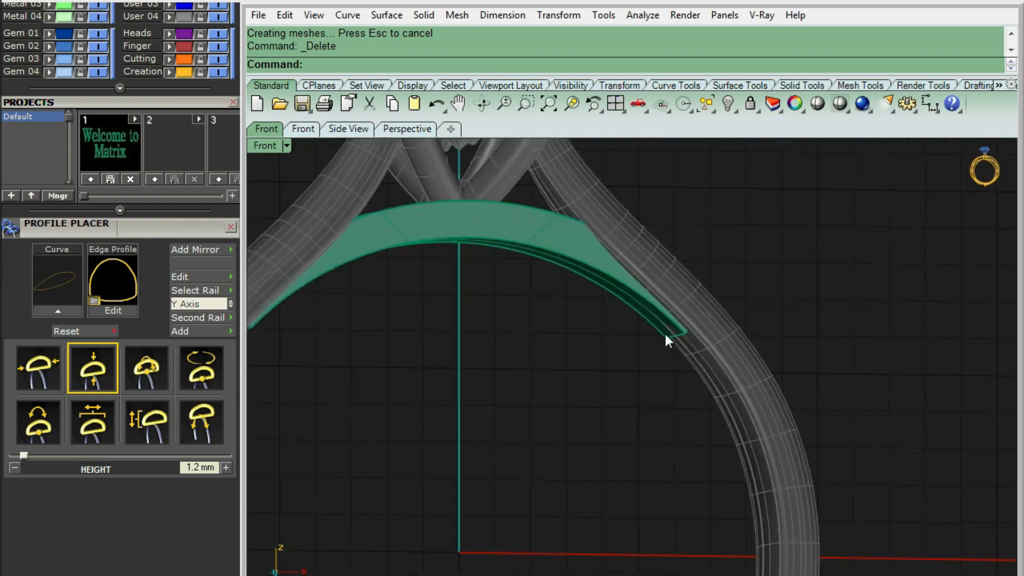
scroll(664, 332, up, 10)
right_drag(732, 314, 686, 357)
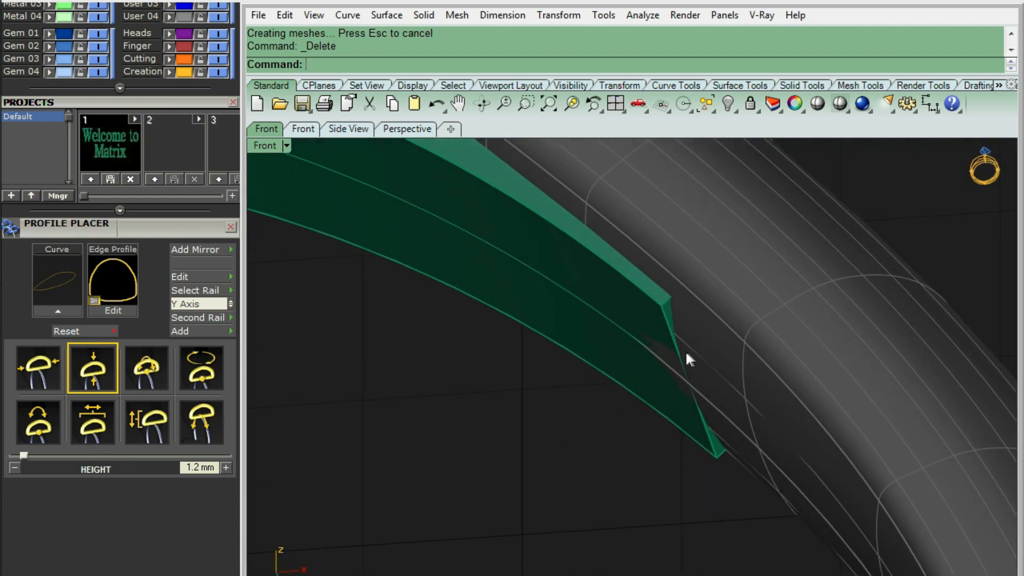
click(691, 414)
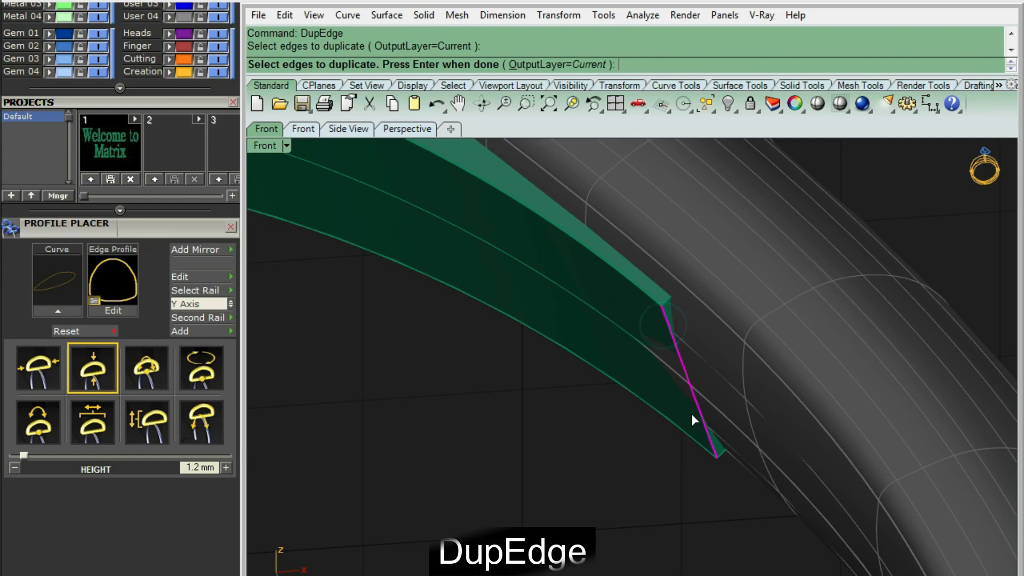
scroll(680, 291, down, 8)
scroll(316, 307, up, 8)
scroll(359, 298, up, 3)
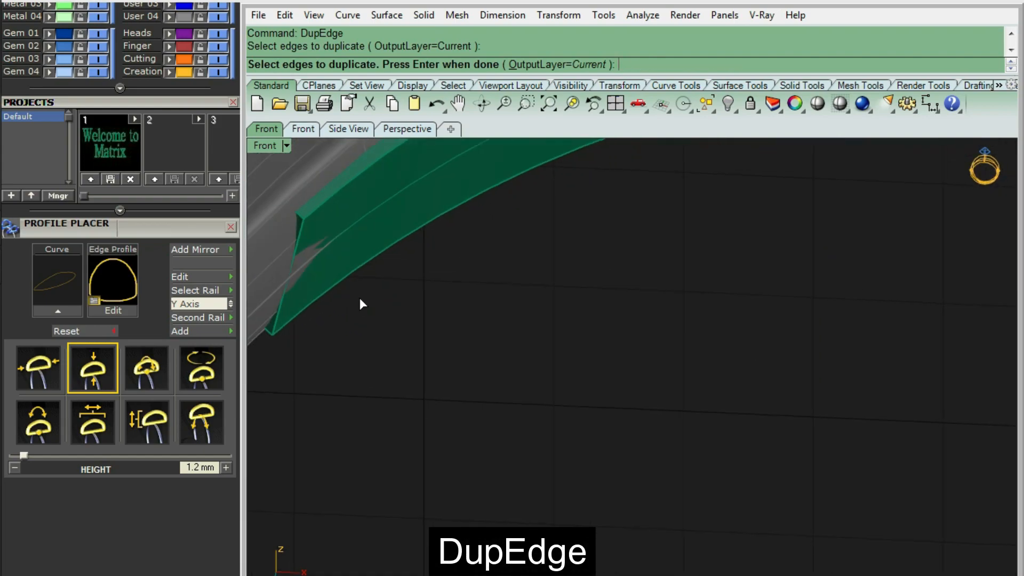
scroll(351, 309, down, 3)
click(403, 276)
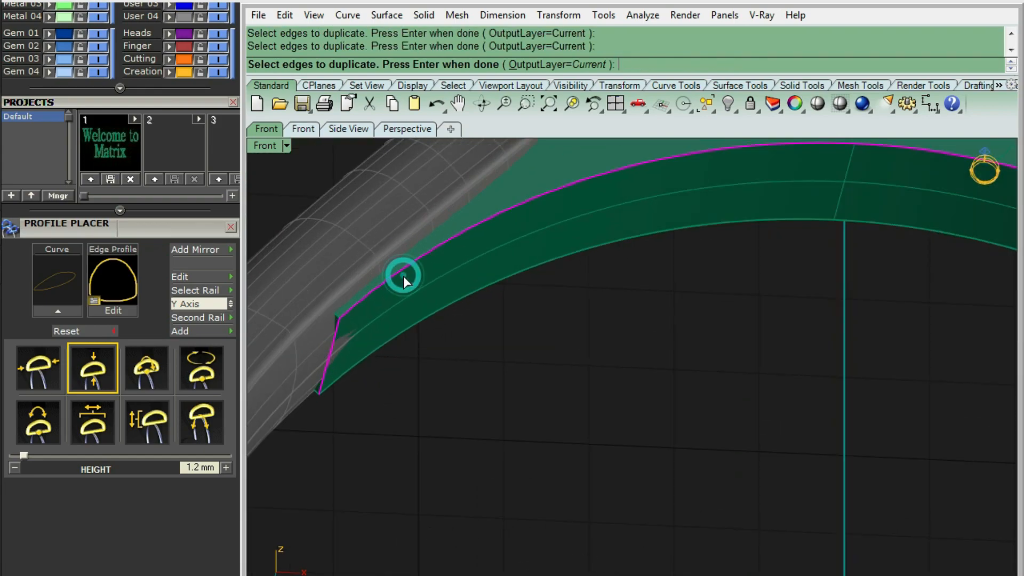
click(425, 319)
key(Return)
click(444, 372)
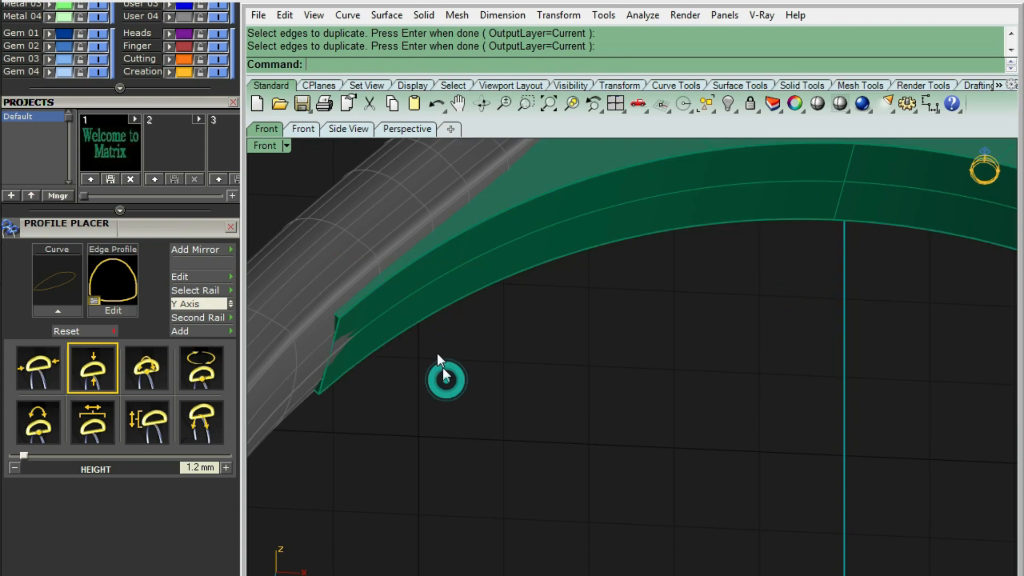
Hide the arched solid, leaving only its duplicated edge curves.
scroll(615, 284, down, 5)
scroll(625, 242, up, 2)
click(625, 242)
key(ctrl+h)
scroll(607, 283, down, 3)
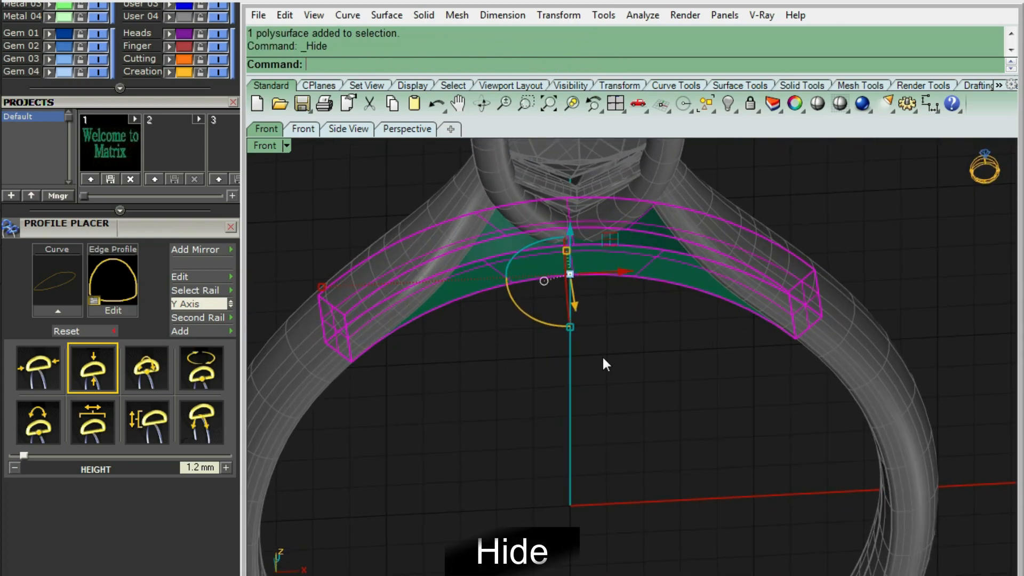
Unlock the joined shank polysurface while keeping the head locked.
scroll(669, 295, up, 4)
text(UnlockSelected)
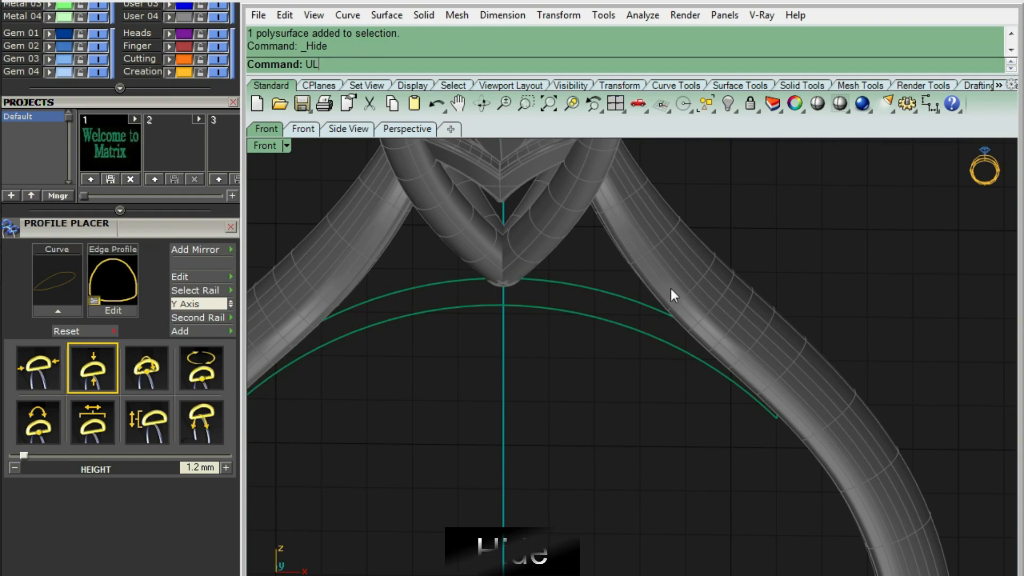
key(Return)
scroll(776, 412, up, 3)
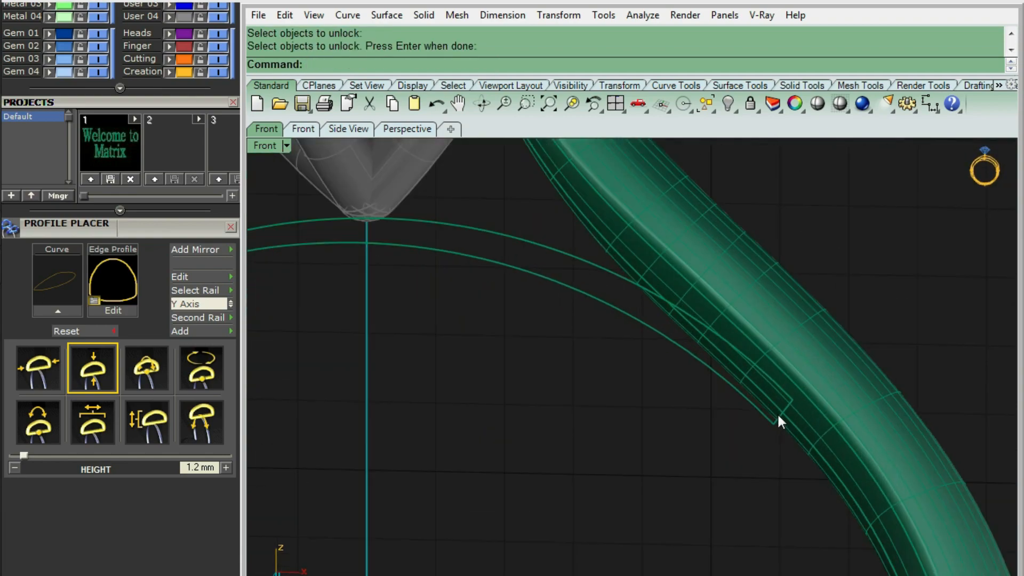
Pull the short duplicated edge curve at the right end of the arch onto the shank surface.
click(776, 415)
click(786, 412)
key(Return)
scroll(644, 380, up, 4)
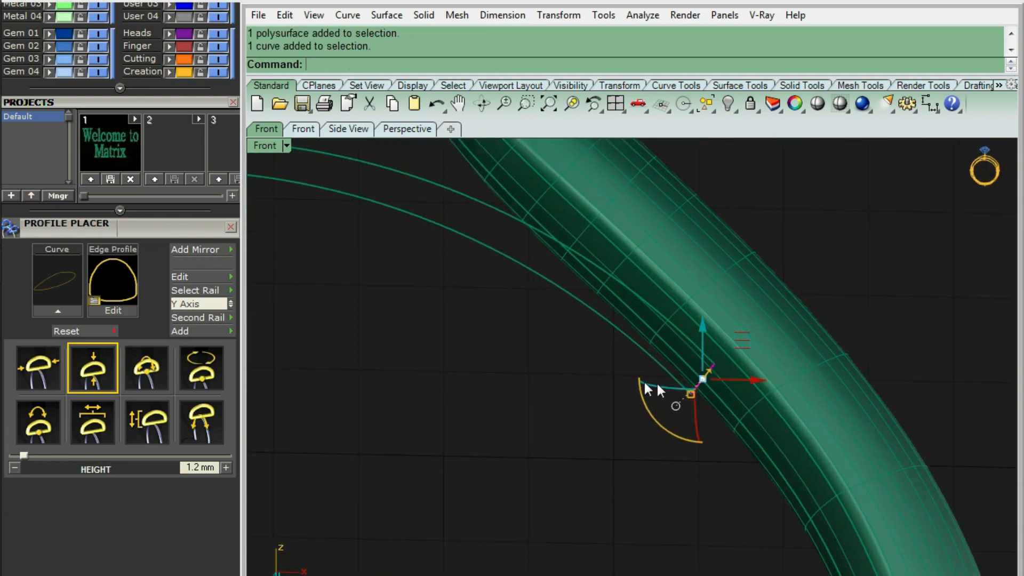
text(Pull)
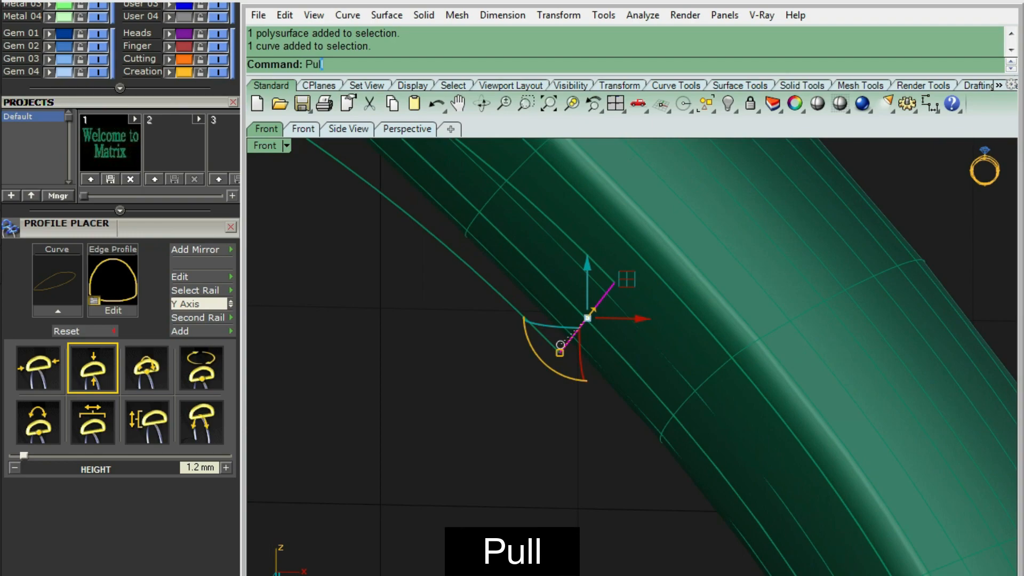
key(Return)
scroll(608, 360, down, 3)
key(Return)
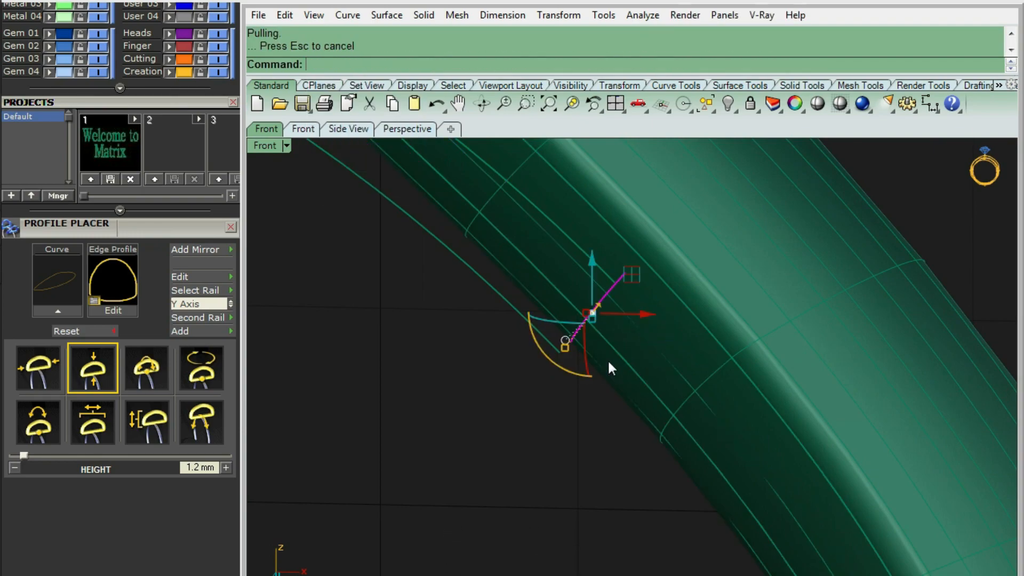
right_drag(658, 274, 775, 311)
scroll(757, 303, down, 6)
scroll(621, 292, down, 4)
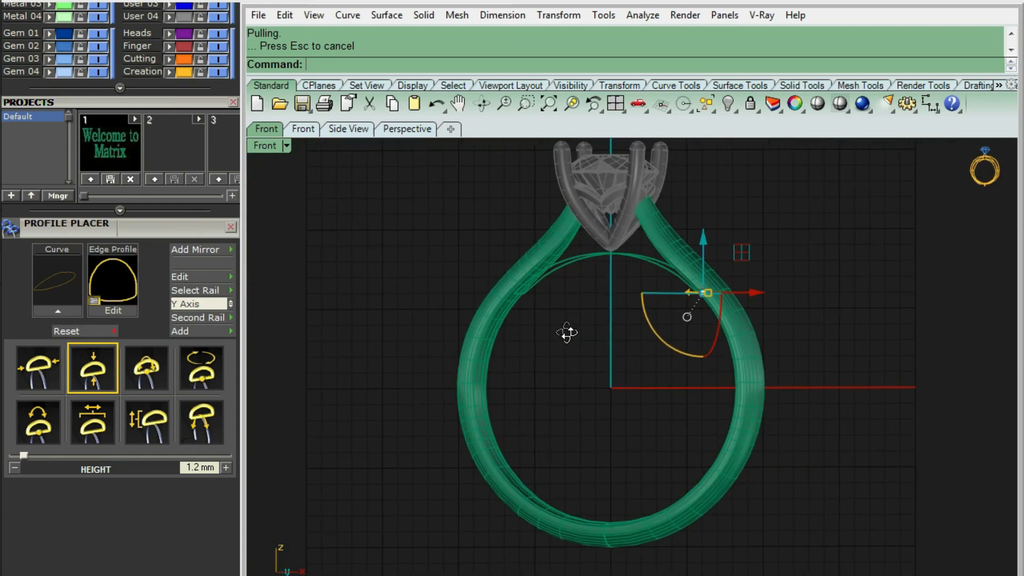
Pull the short duplicated edge curve at the left end of the arch onto the shank surface.
scroll(514, 297, up, 8)
scroll(644, 335, up, 5)
right_drag(644, 335, 484, 277)
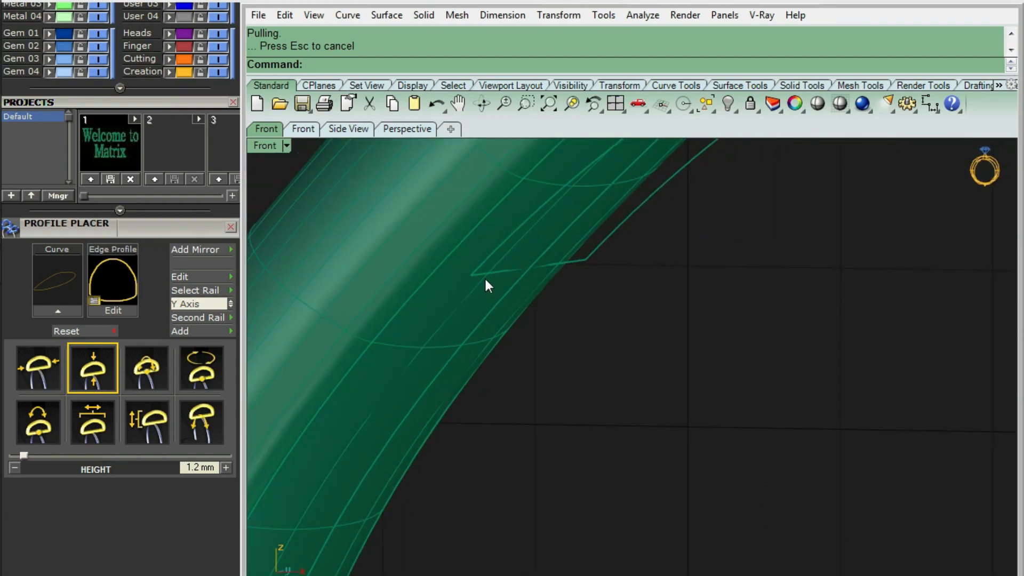
click(488, 274)
click(489, 274)
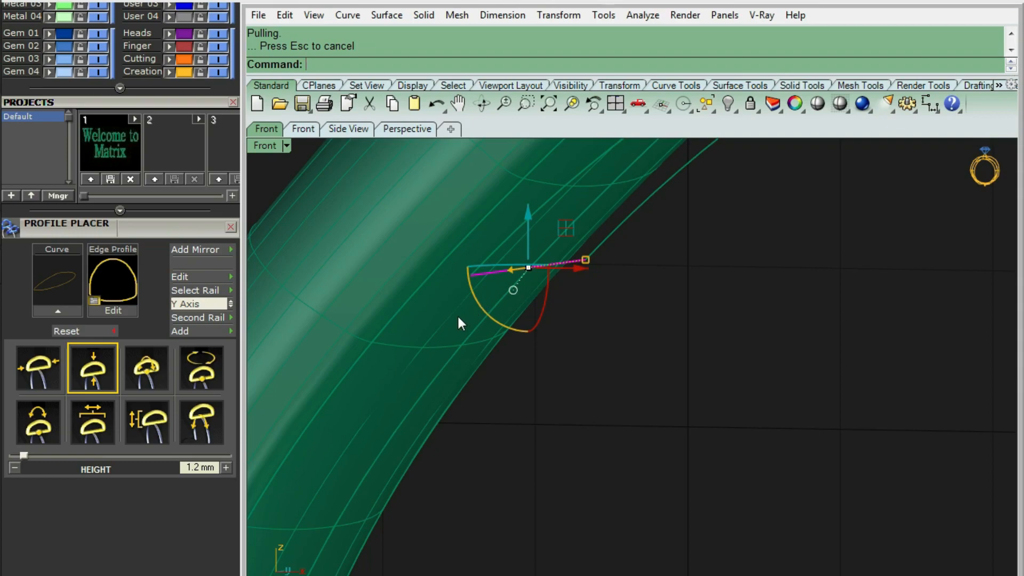
text(Pull)
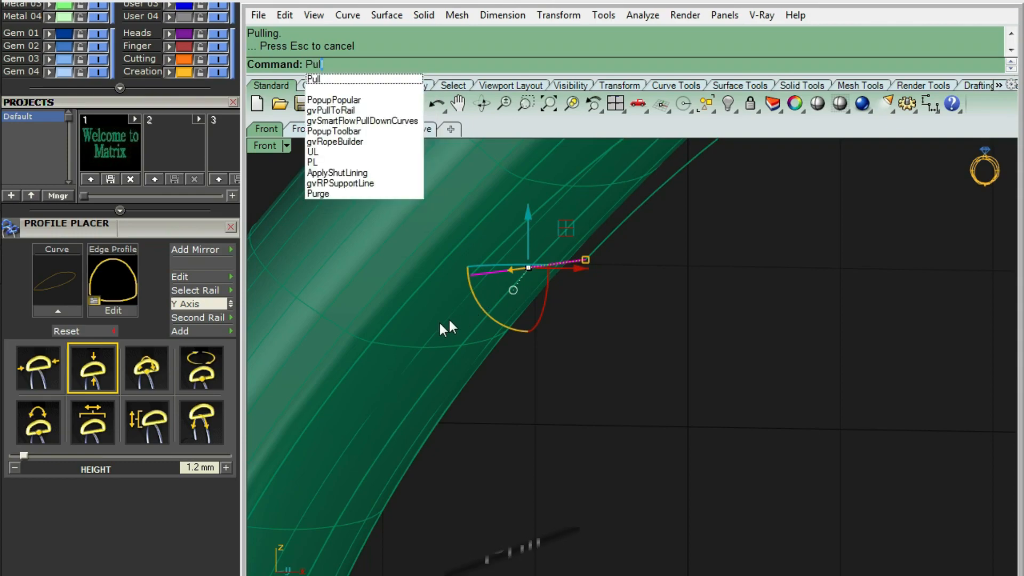
key(Return)
right_click(491, 328)
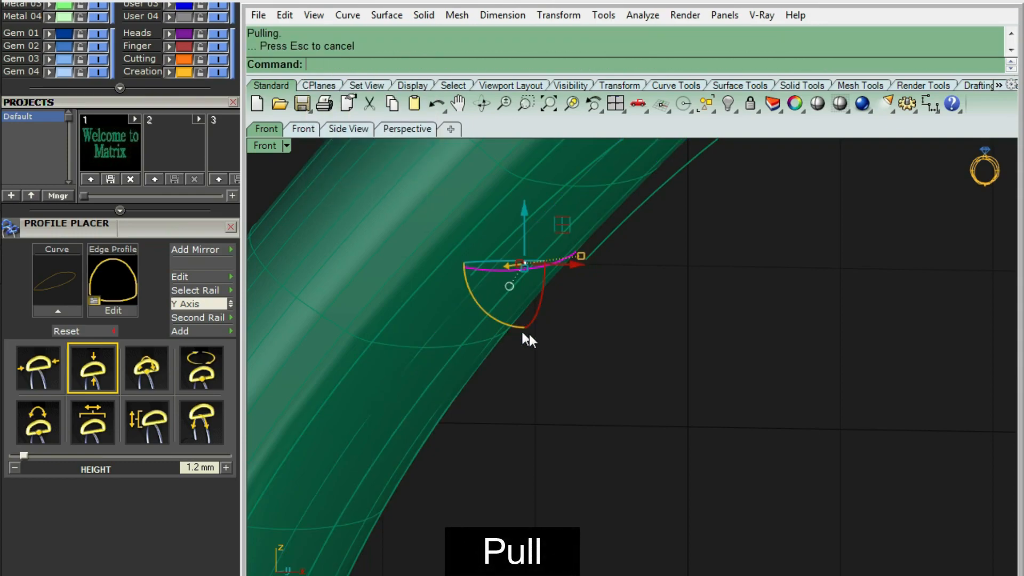
Join the pulled curve segments at the arch's left end into one curve.
scroll(529, 334, down, 10)
click(637, 378)
scroll(536, 314, up, 2)
scroll(538, 318, up, 3)
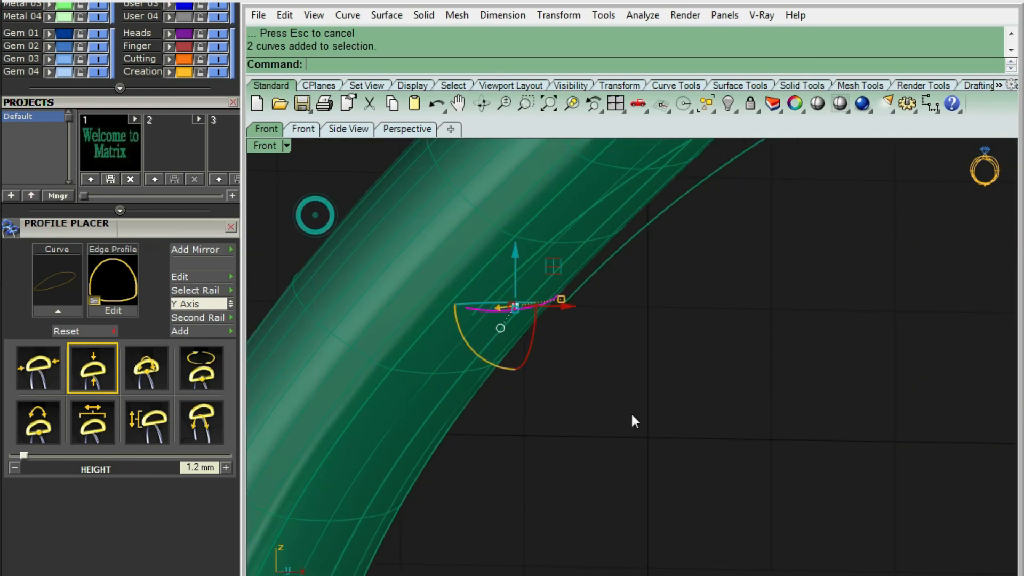
scroll(468, 325, down, 6)
text(Join)
key(Return)
scroll(466, 323, down, 6)
right_drag(876, 359, 733, 341)
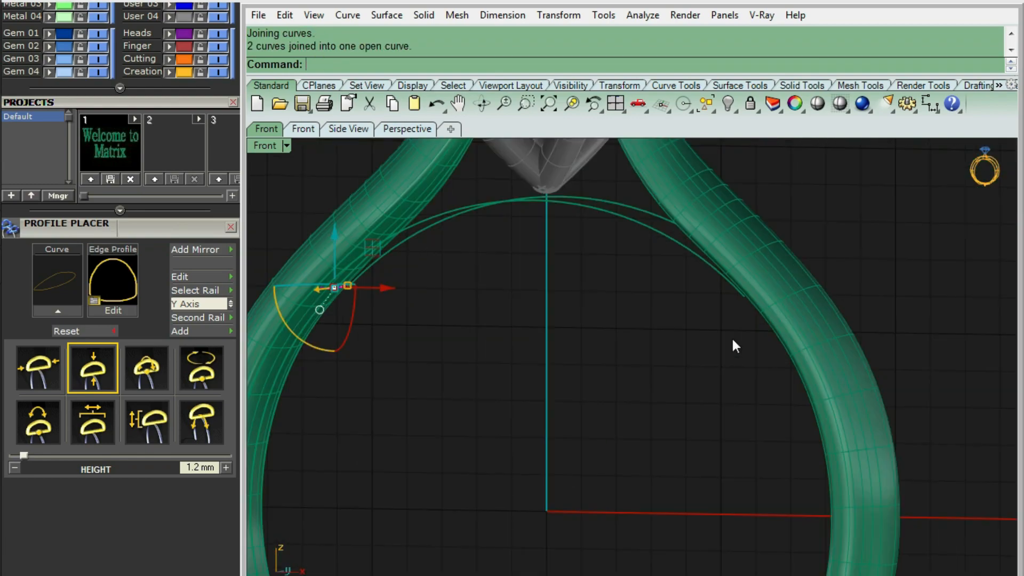
Create a two-rail sweep along the two long arcs, using the pulled curves at both ends as cross sections.
drag(685, 362, 826, 232)
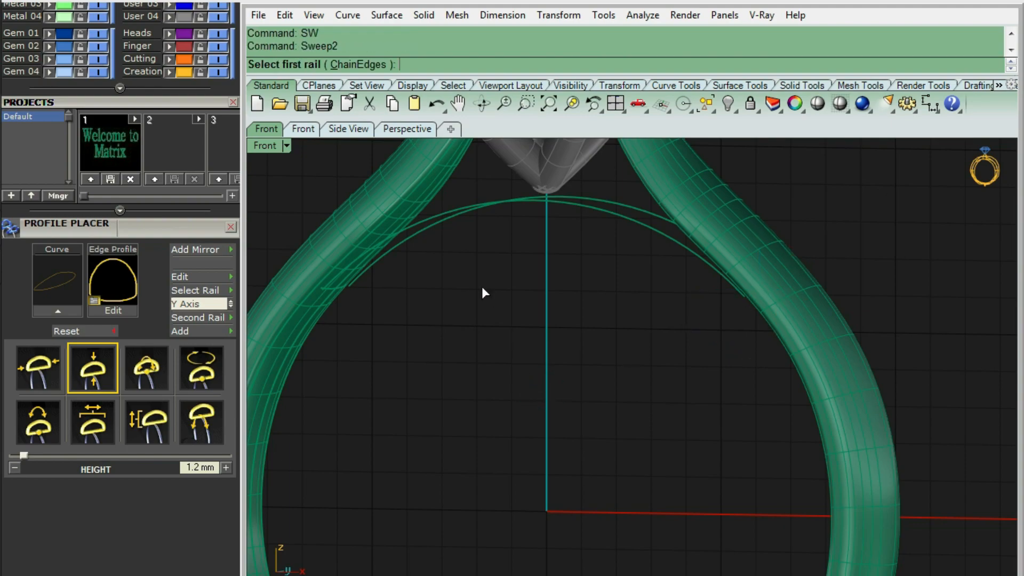
click(444, 219)
click(434, 219)
scroll(332, 293, up, 4)
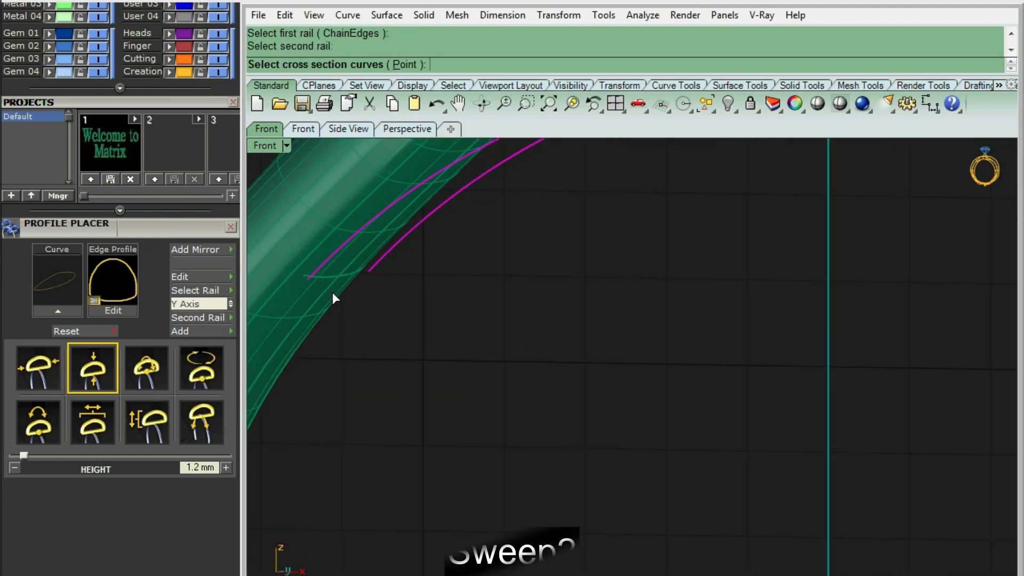
click(321, 277)
scroll(419, 288, down, 6)
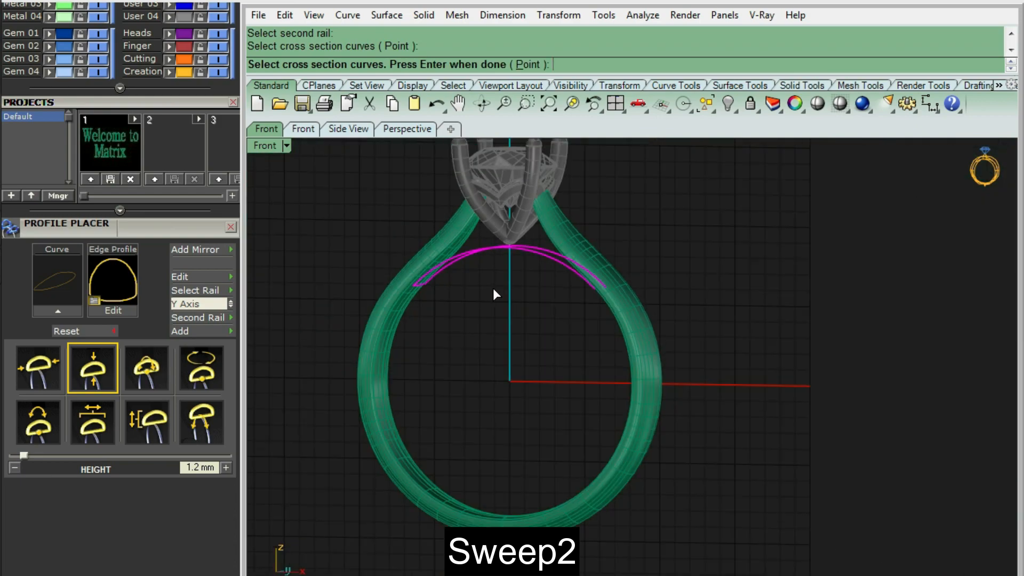
scroll(651, 288, up, 5)
click(611, 291)
key(Return)
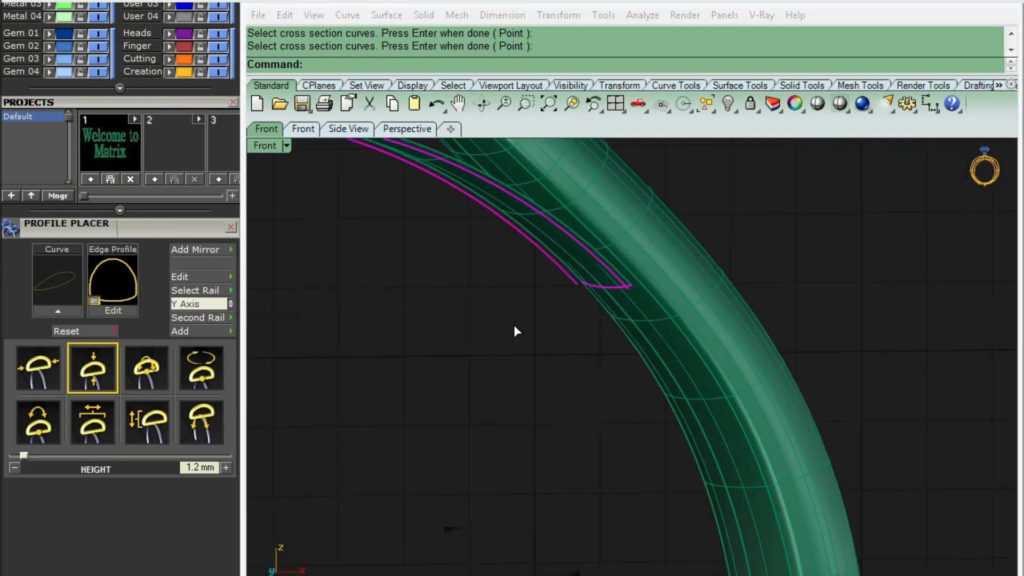
key(Return)
Hide the shank polysurface, leaving the newly swept surface and its curves.
scroll(608, 293, down, 7)
right_drag(617, 299, 589, 283)
click(612, 282)
scroll(612, 284, down, 7)
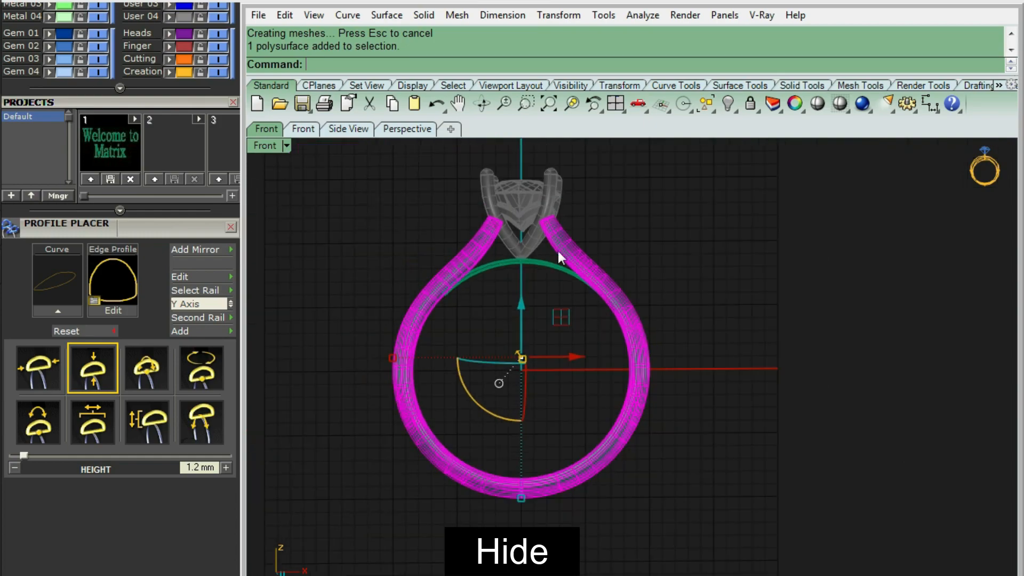
scroll(544, 230, up, 3)
key(ctrl+h)
Delete the four construction curves around the swept arch surface, keeping the surface itself.
right_drag(532, 213, 535, 353)
key(ctrl+a)
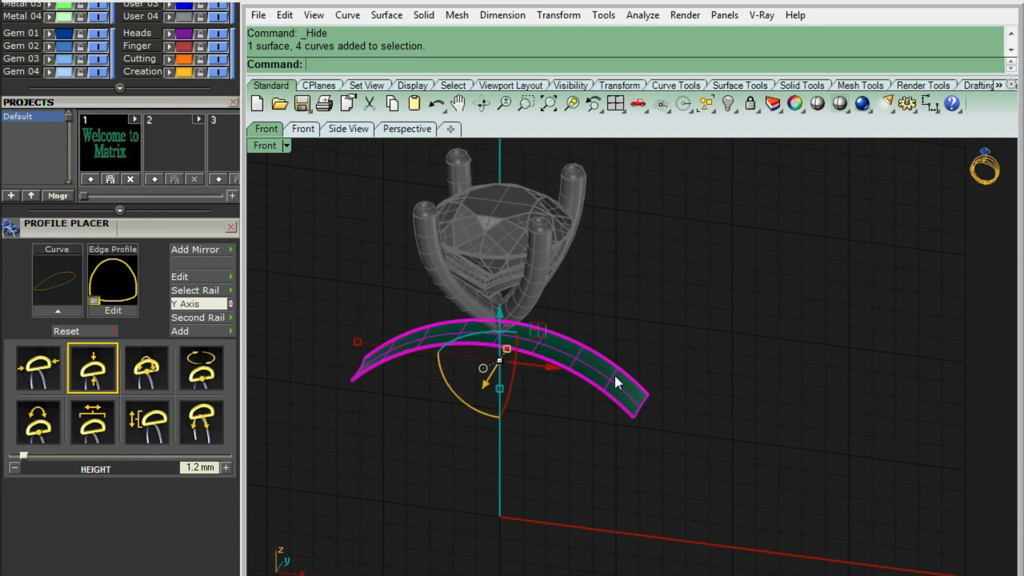
scroll(614, 376, up, 4)
ctrl+click(599, 378)
key(Delete)
scroll(583, 352, down, 4)
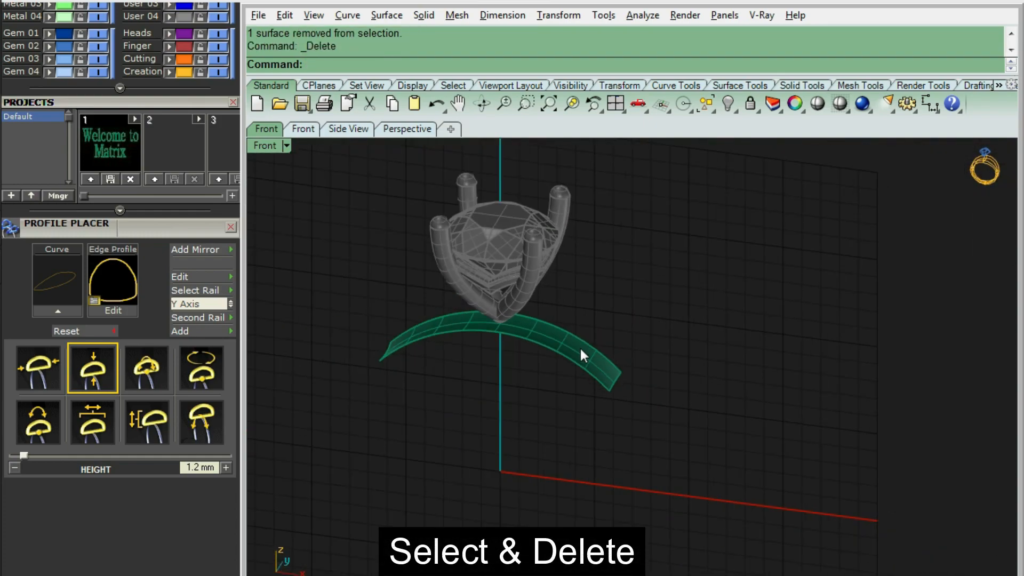
Show only the hidden arched solid again, picking it in wireframe display and returning to shaded display.
key(ctrl+alt+w)
key(ctrl+shift+h)
scroll(533, 342, up, 3)
click(507, 341)
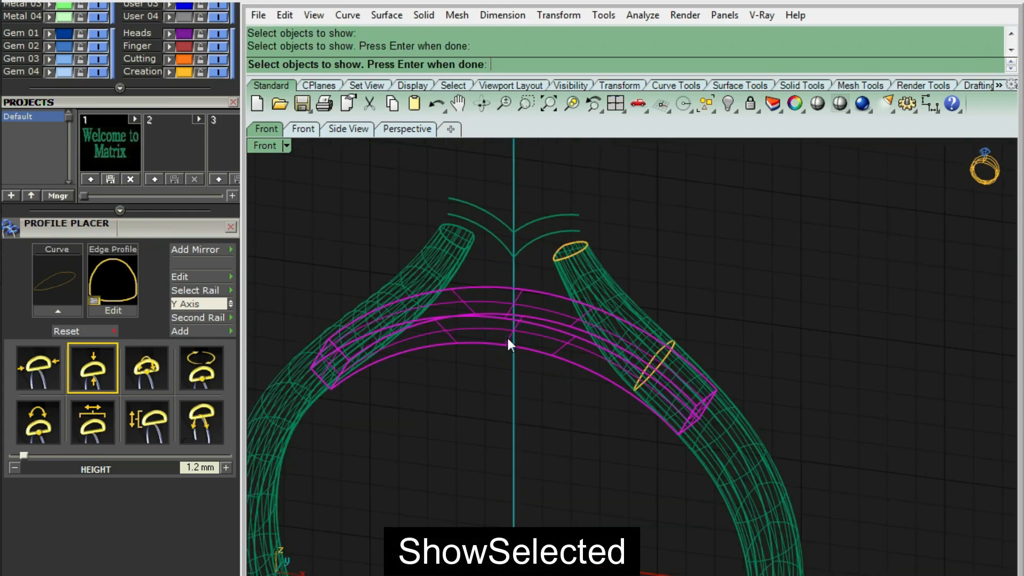
key(Return)
key(ctrl+alt+s)
Extract a copy of the arched solid's upper surface and delete the original solid.
scroll(553, 311, up, 3)
text(ExtractSrf)
key(Return)
click(610, 348)
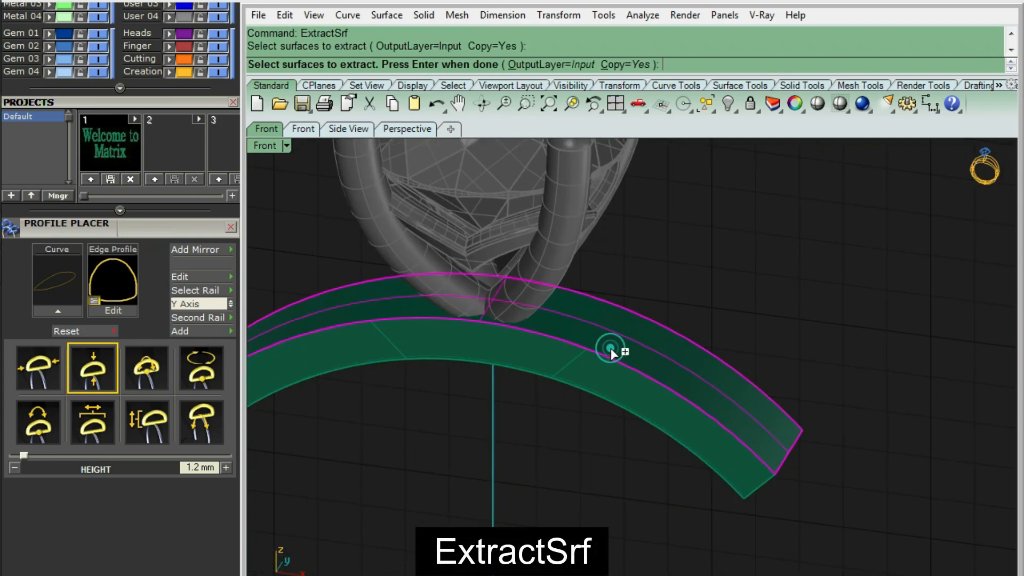
key(Return)
click(591, 370)
key(Delete)
Duplicate the borders of the upper arch surface and the swept lower surface.
click(686, 364)
click(628, 393)
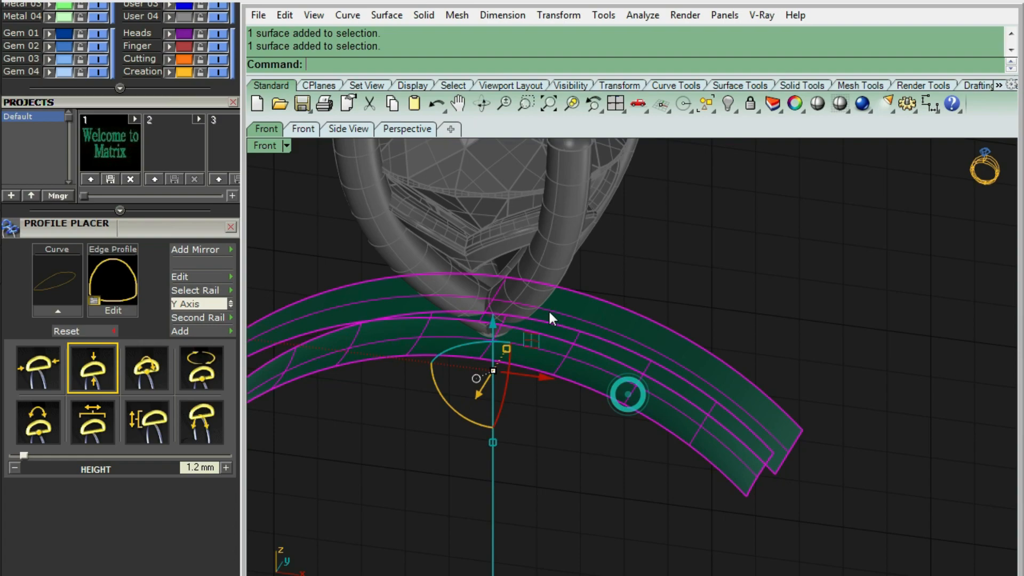
scroll(526, 327, down, 4)
text(DB)
key(Return)
Draw a line connecting the front corners of the lower and upper arch surfaces at their right end.
scroll(560, 383, up, 8)
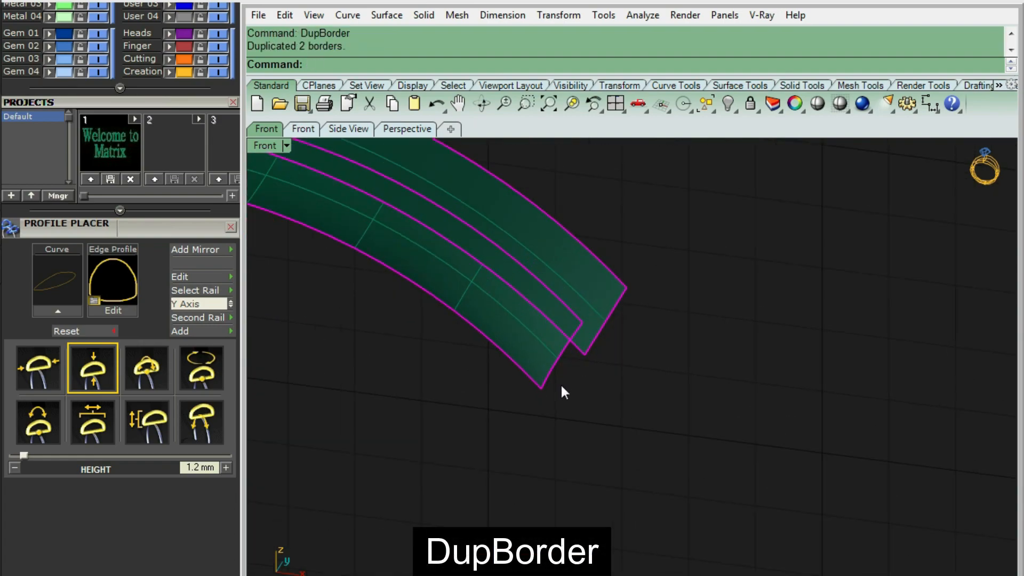
text(LI)
key(Return)
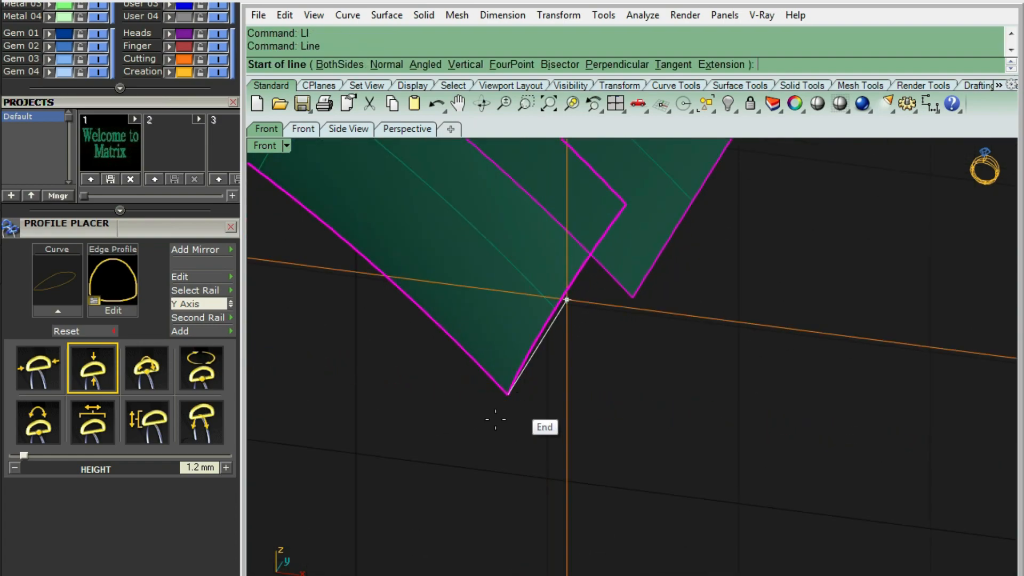
click(171, 110)
scroll(164, 312, up, 5)
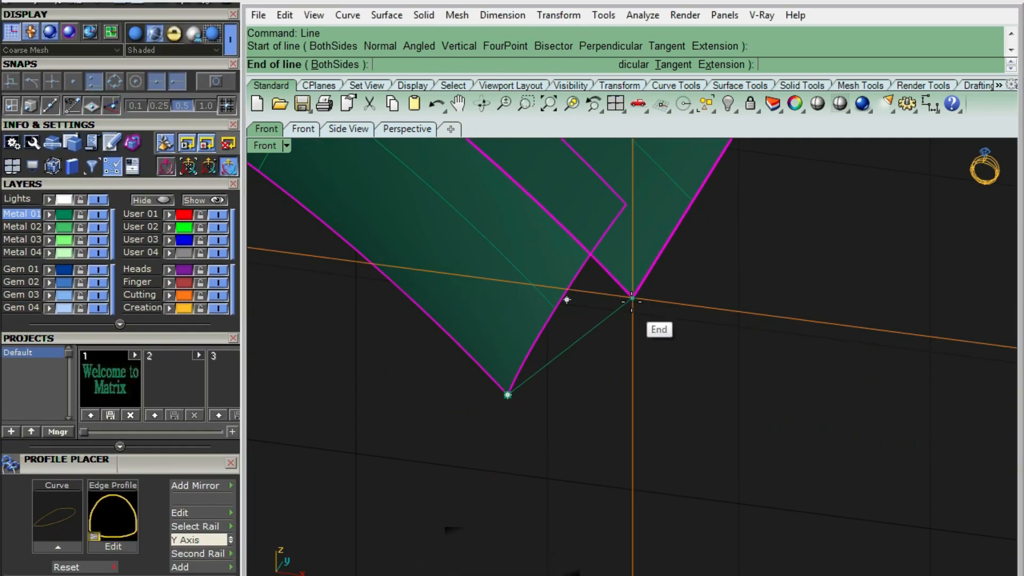
click(619, 310)
Sweep the connecting line along the two border curves to form the side walls, and delete the construction curves.
text(SW)
key(Return)
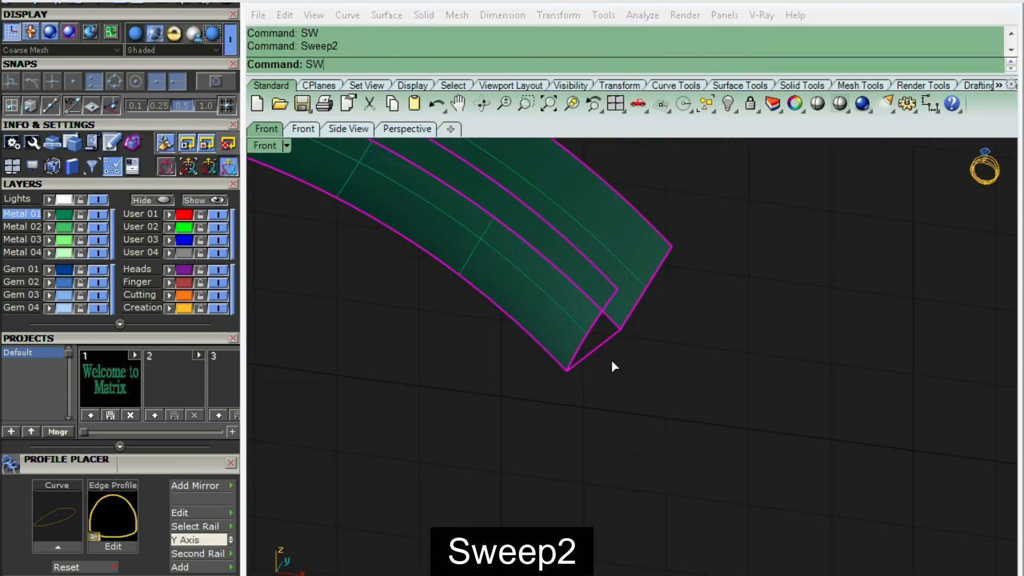
key(Return)
key(Delete)
Join the upper surface, lower surface and side walls of the arch into one polysurface.
scroll(614, 354, down, 12)
drag(773, 260, 564, 419)
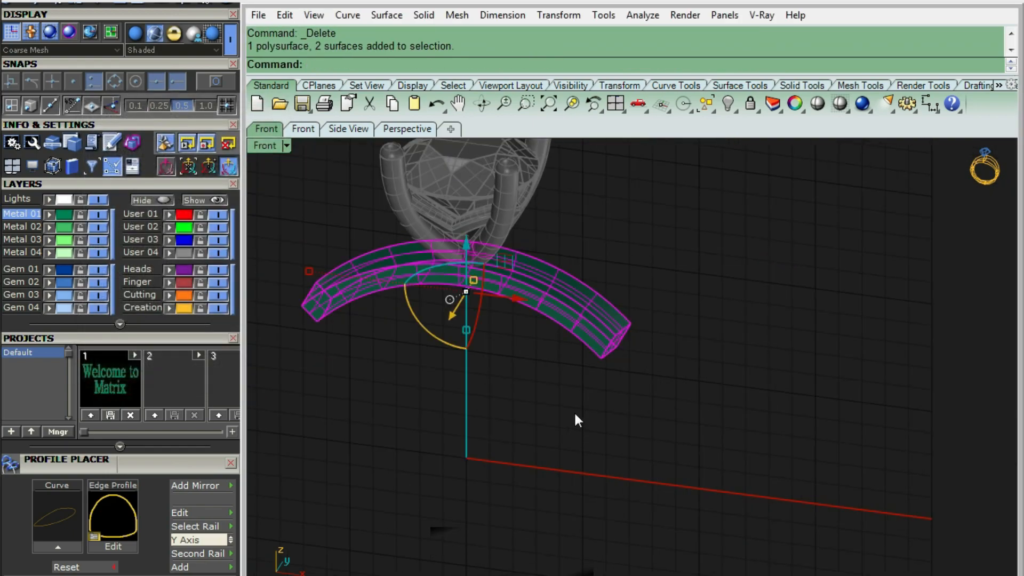
key(ctrl+j)
click(610, 411)
Undo the last edge fillet and fillet the arch's four long edges with a radius of 0.1.
scroll(556, 277, up, 5)
key(ctrl+z)
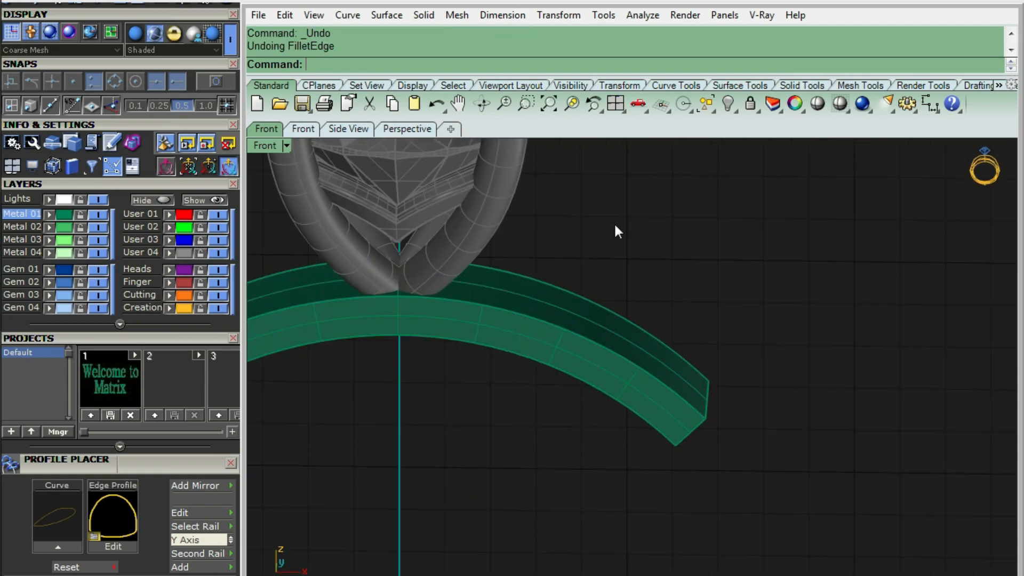
text(FE)
key(Return)
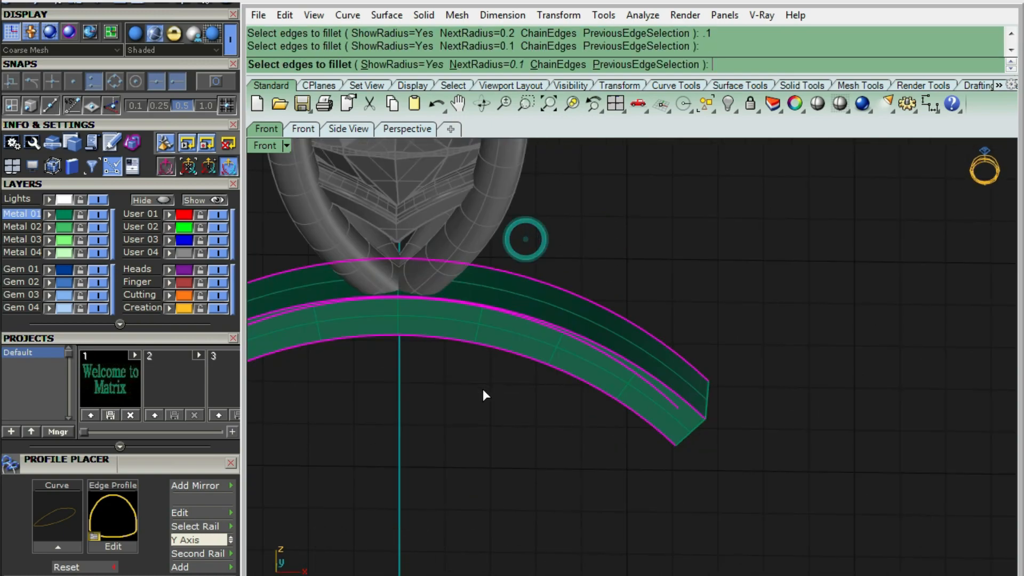
key(Return)
key(Return)
Show the hidden shank again and preview the ring shaded, ending in a top view.
ctrl+shift+right_drag(473, 321, 533, 437)
key(ctrl+shift+h)
click(514, 357)
key(Return)
text(S)
key(Return)
scroll(562, 395, down, 3)
scroll(535, 420, down, 2)
key(ctrl+F1)
right_click(531, 431)
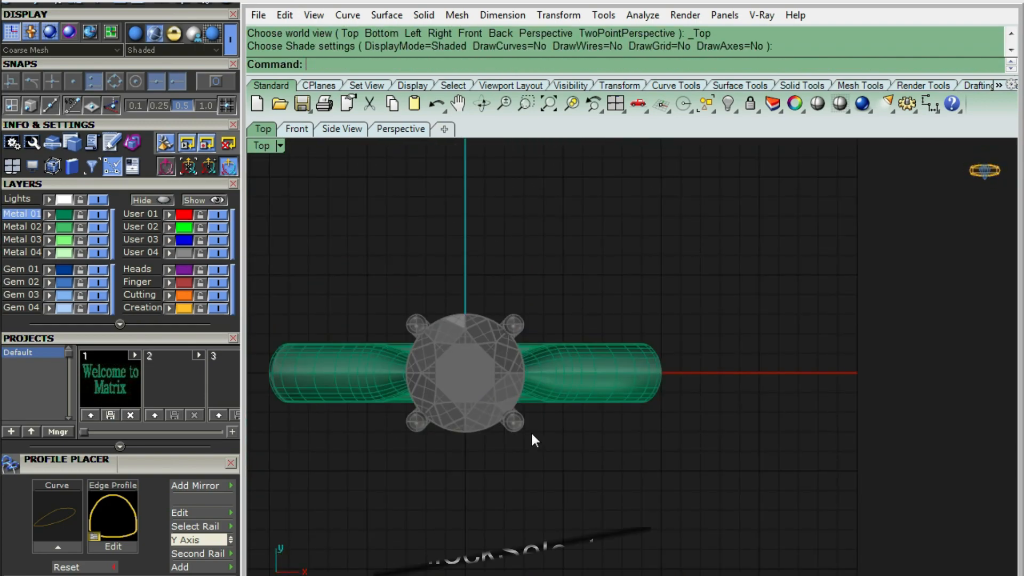
Unlock the locked head and diamond.
text(UL)
key(Return)
drag(626, 274, 278, 490)
key(Return)
Examine the complete ring in shaded preview from the top and from several angles around the shank and head.
right_drag(552, 473, 647, 450)
click(606, 460)
scroll(646, 449, down, 2)
text(S)
key(Return)
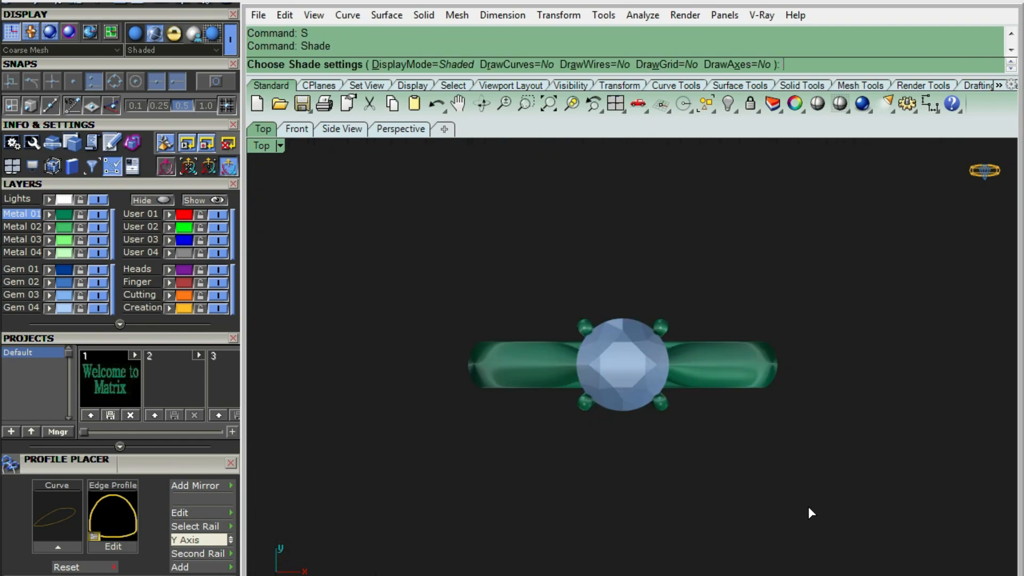
ctrl+shift+right_drag(809, 512, 764, 382)
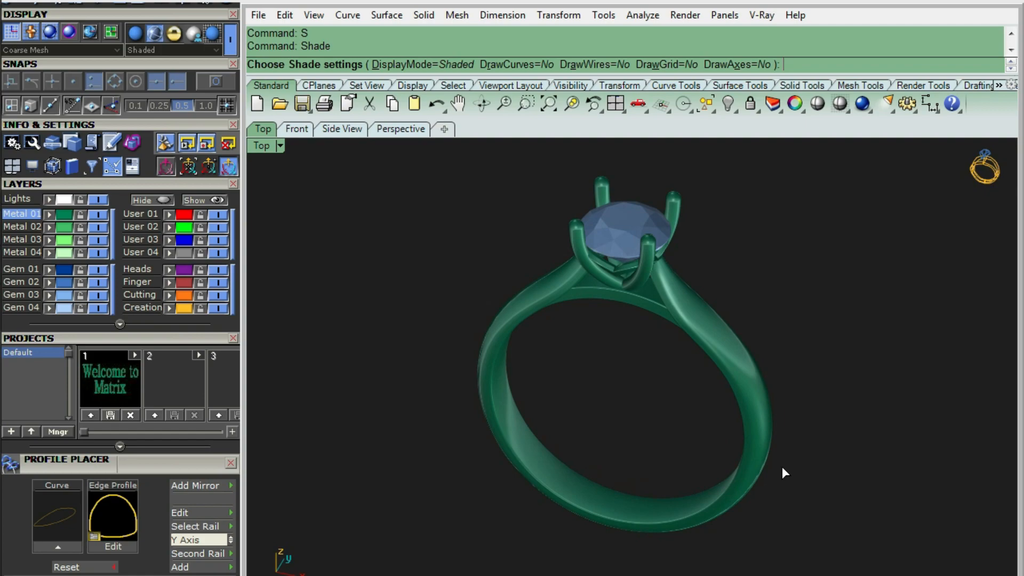
ctrl+shift+right_drag(782, 468, 410, 409)
ctrl+shift+right_drag(418, 320, 734, 535)
key(ctrl+F1)
key(Escape)
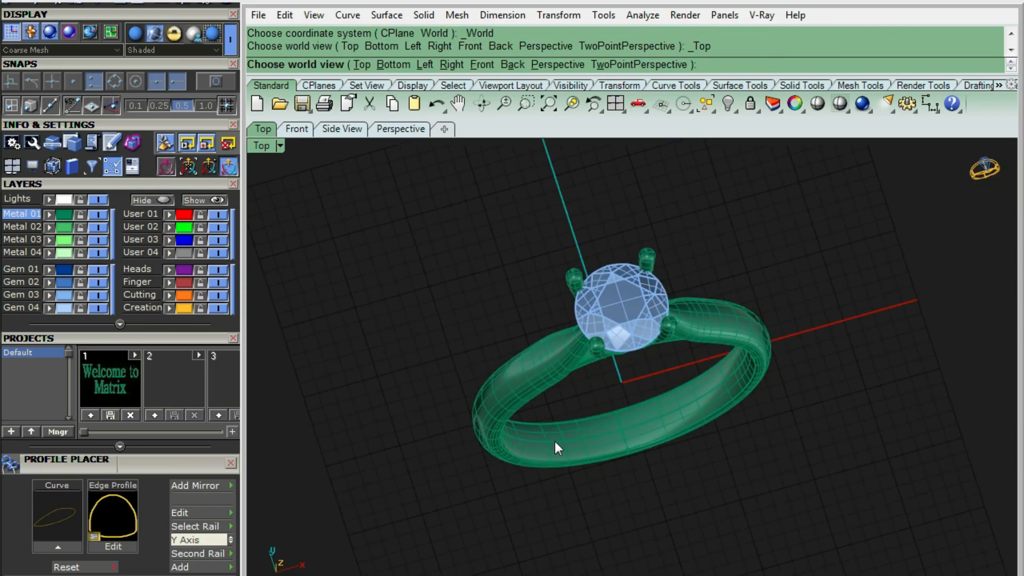